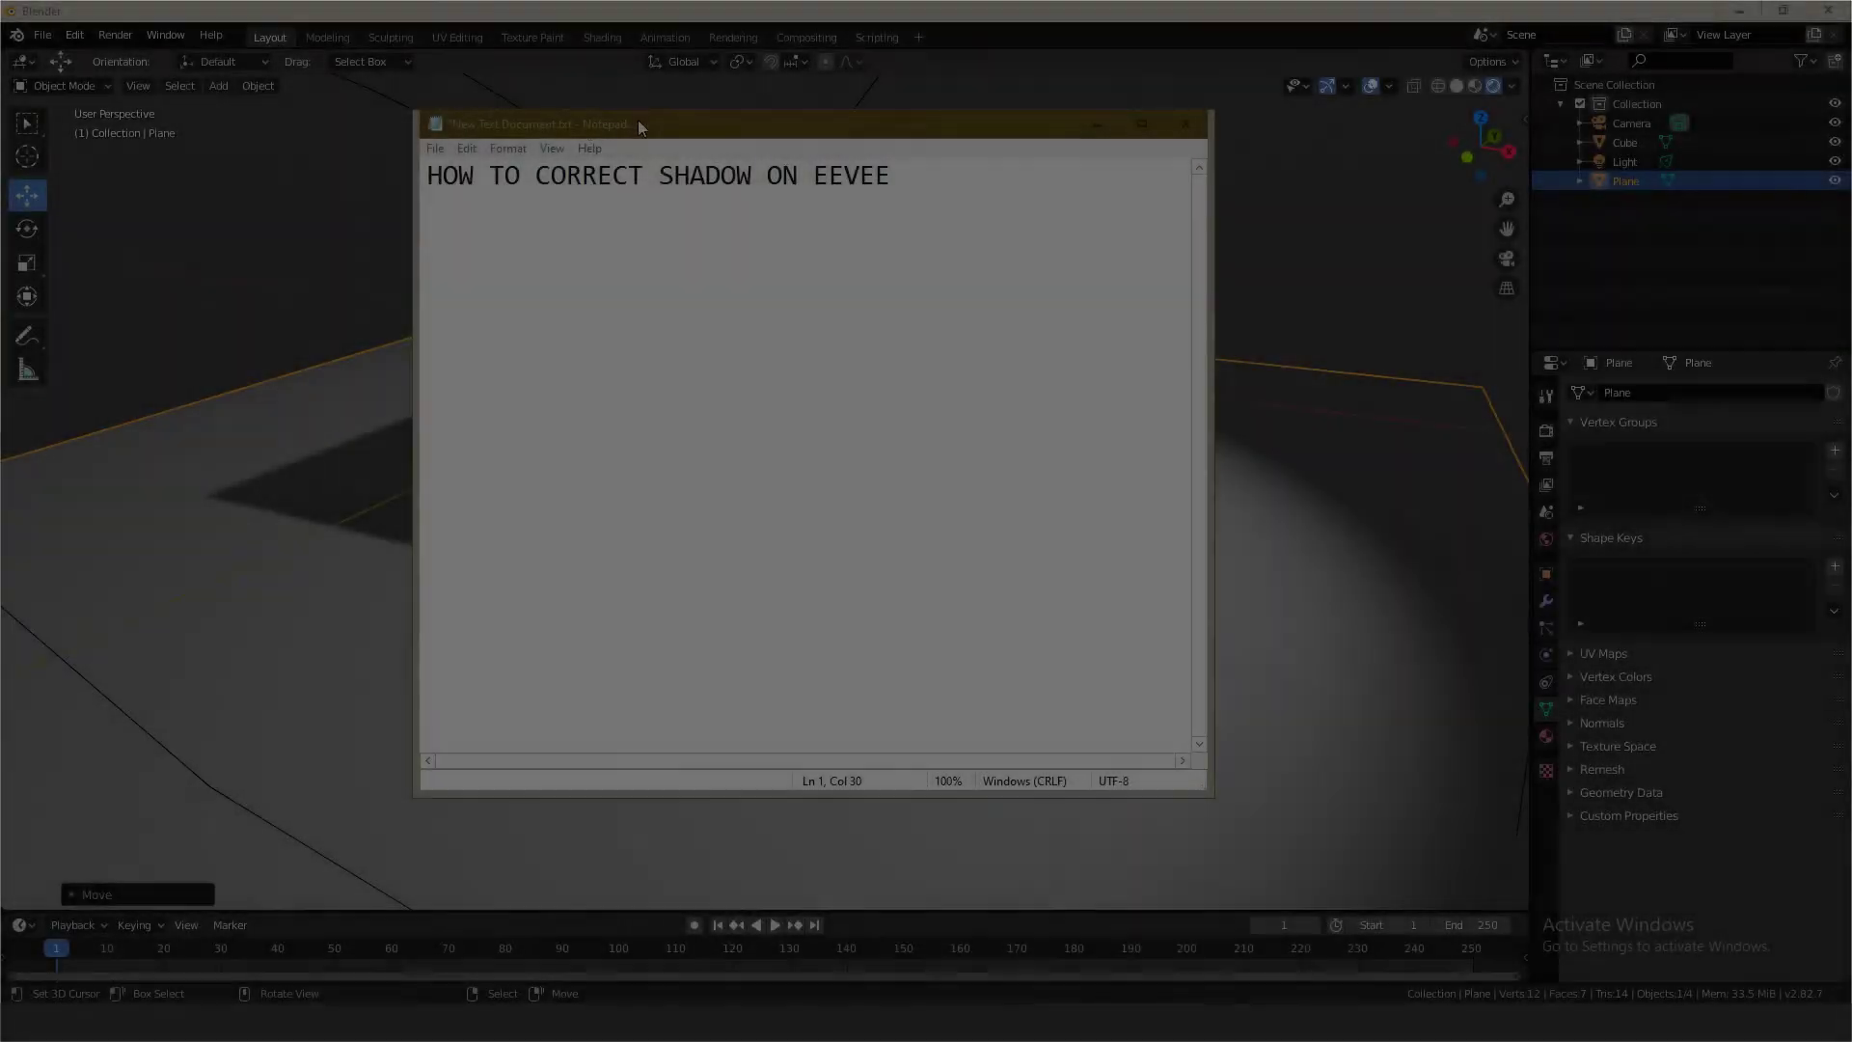
Step: Move the Notepad window to the right to uncover the cube
{"action": "left_click_drag", "start_coordinate": [638, 124], "coordinate": [475, 226]}
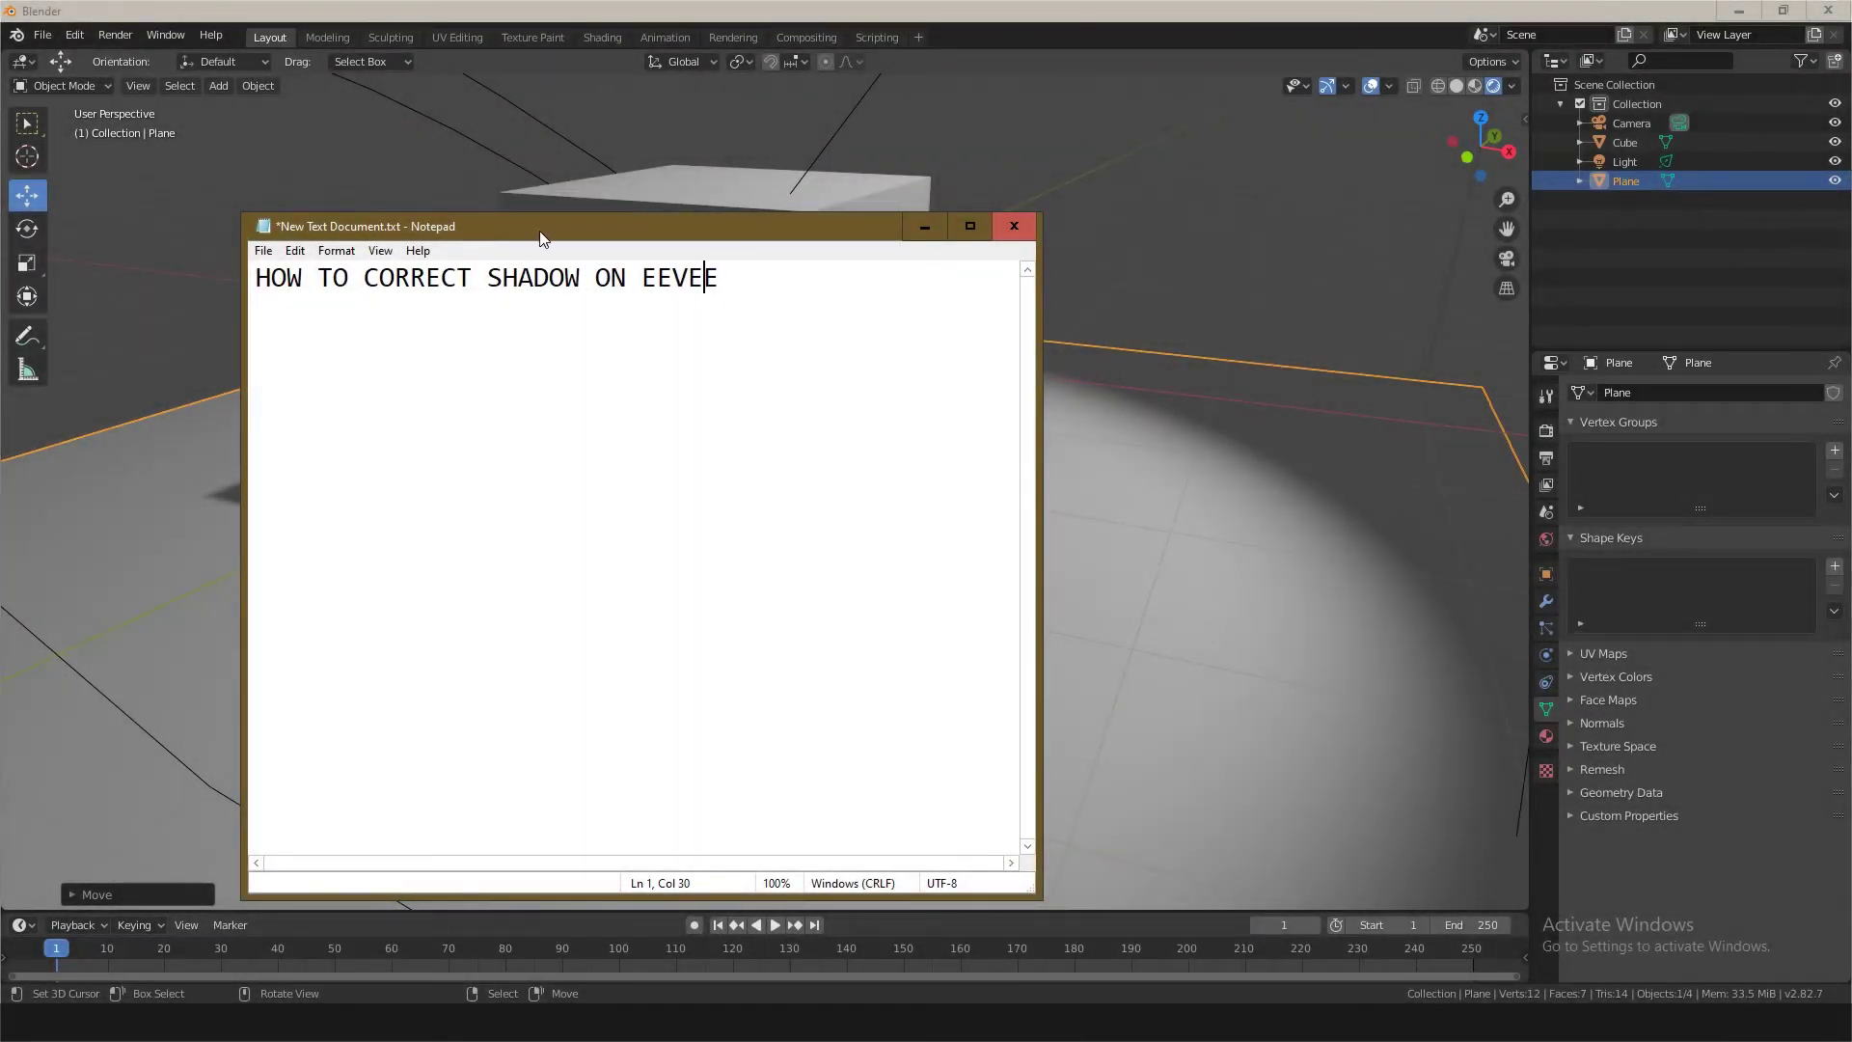
{"action": "left_click_drag", "start_coordinate": [540, 236], "coordinate": [681, 238]}
{"action": "mouse_move", "coordinate": [506, 279]}
{"action": "left_mouse_down"}
{"action": "mouse_move", "coordinate": [867, 285]}
{"action": "mouse_move", "coordinate": [755, 287]}
{"action": "left_mouse_up"}
{"action": "left_click_drag", "start_coordinate": [896, 289], "coordinate": [753, 285]}
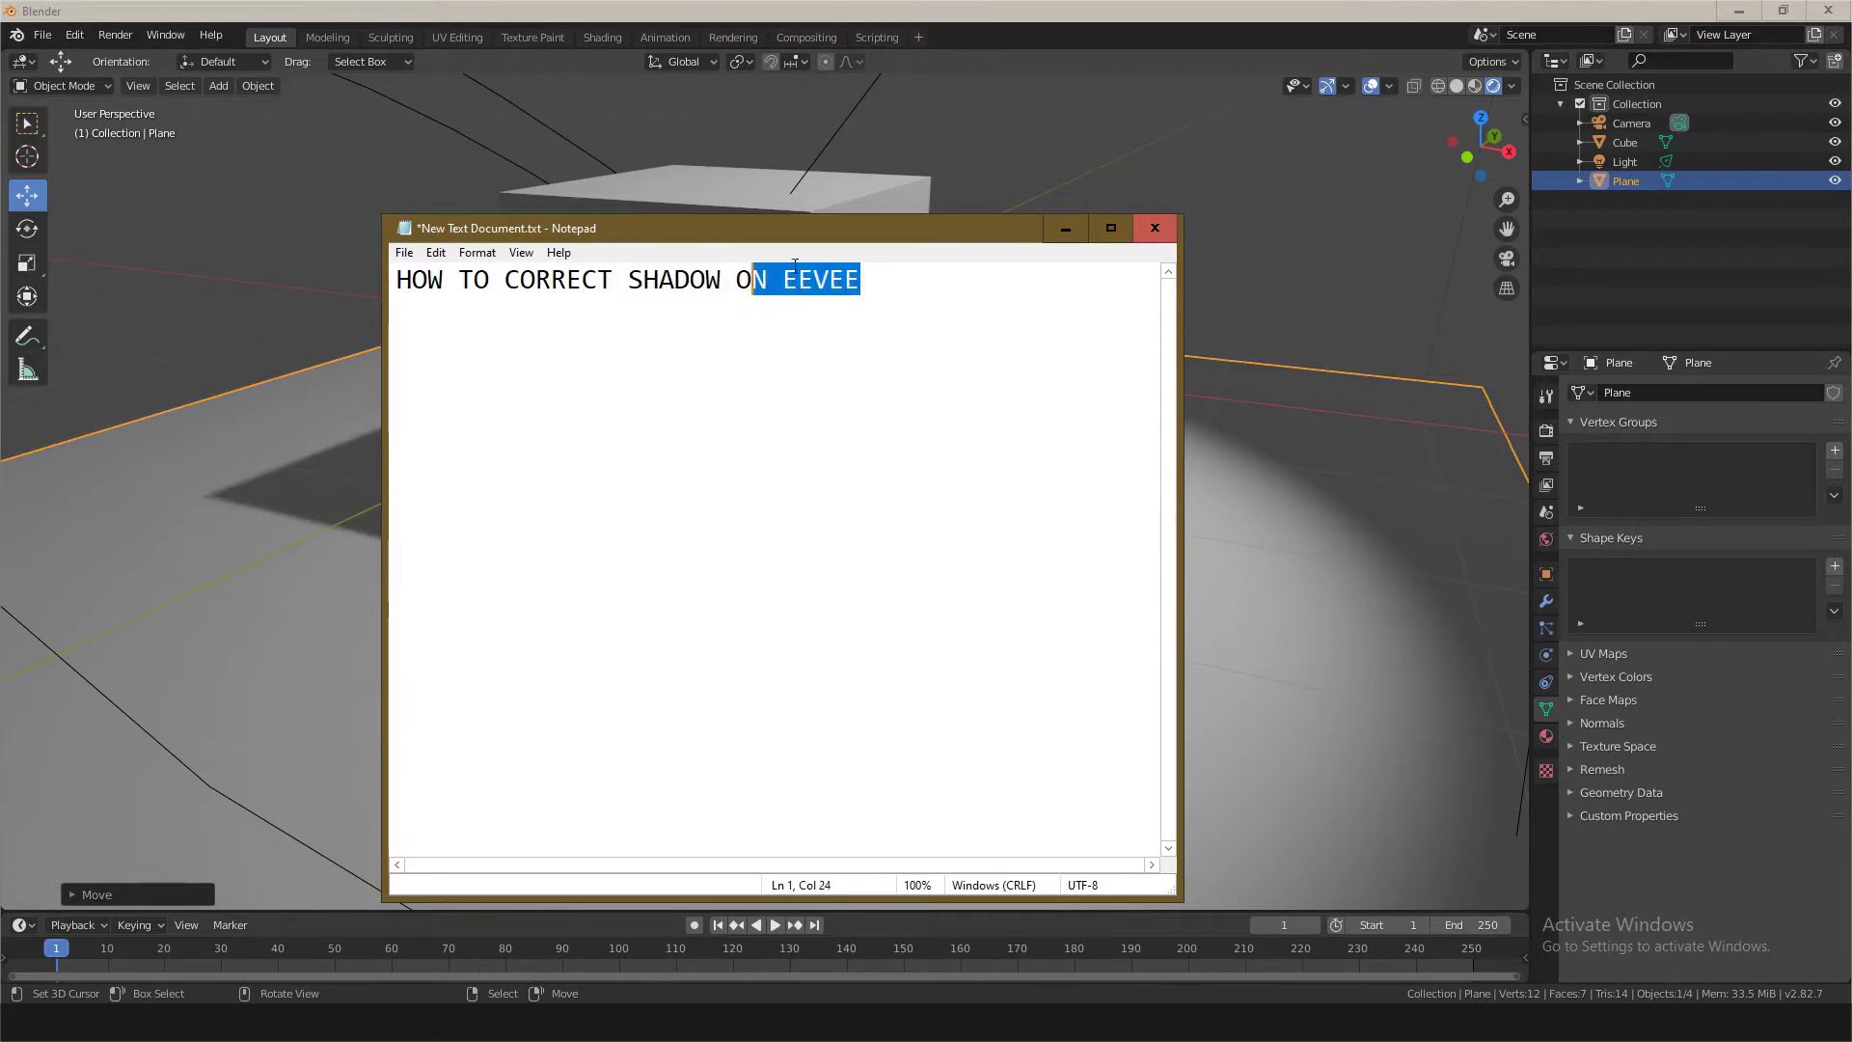
{"action": "mouse_move", "coordinate": [822, 229]}
{"action": "left_mouse_down"}
{"action": "mouse_move", "coordinate": [1395, 399]}
{"action": "mouse_move", "coordinate": [1343, 312]}
{"action": "left_mouse_up"}
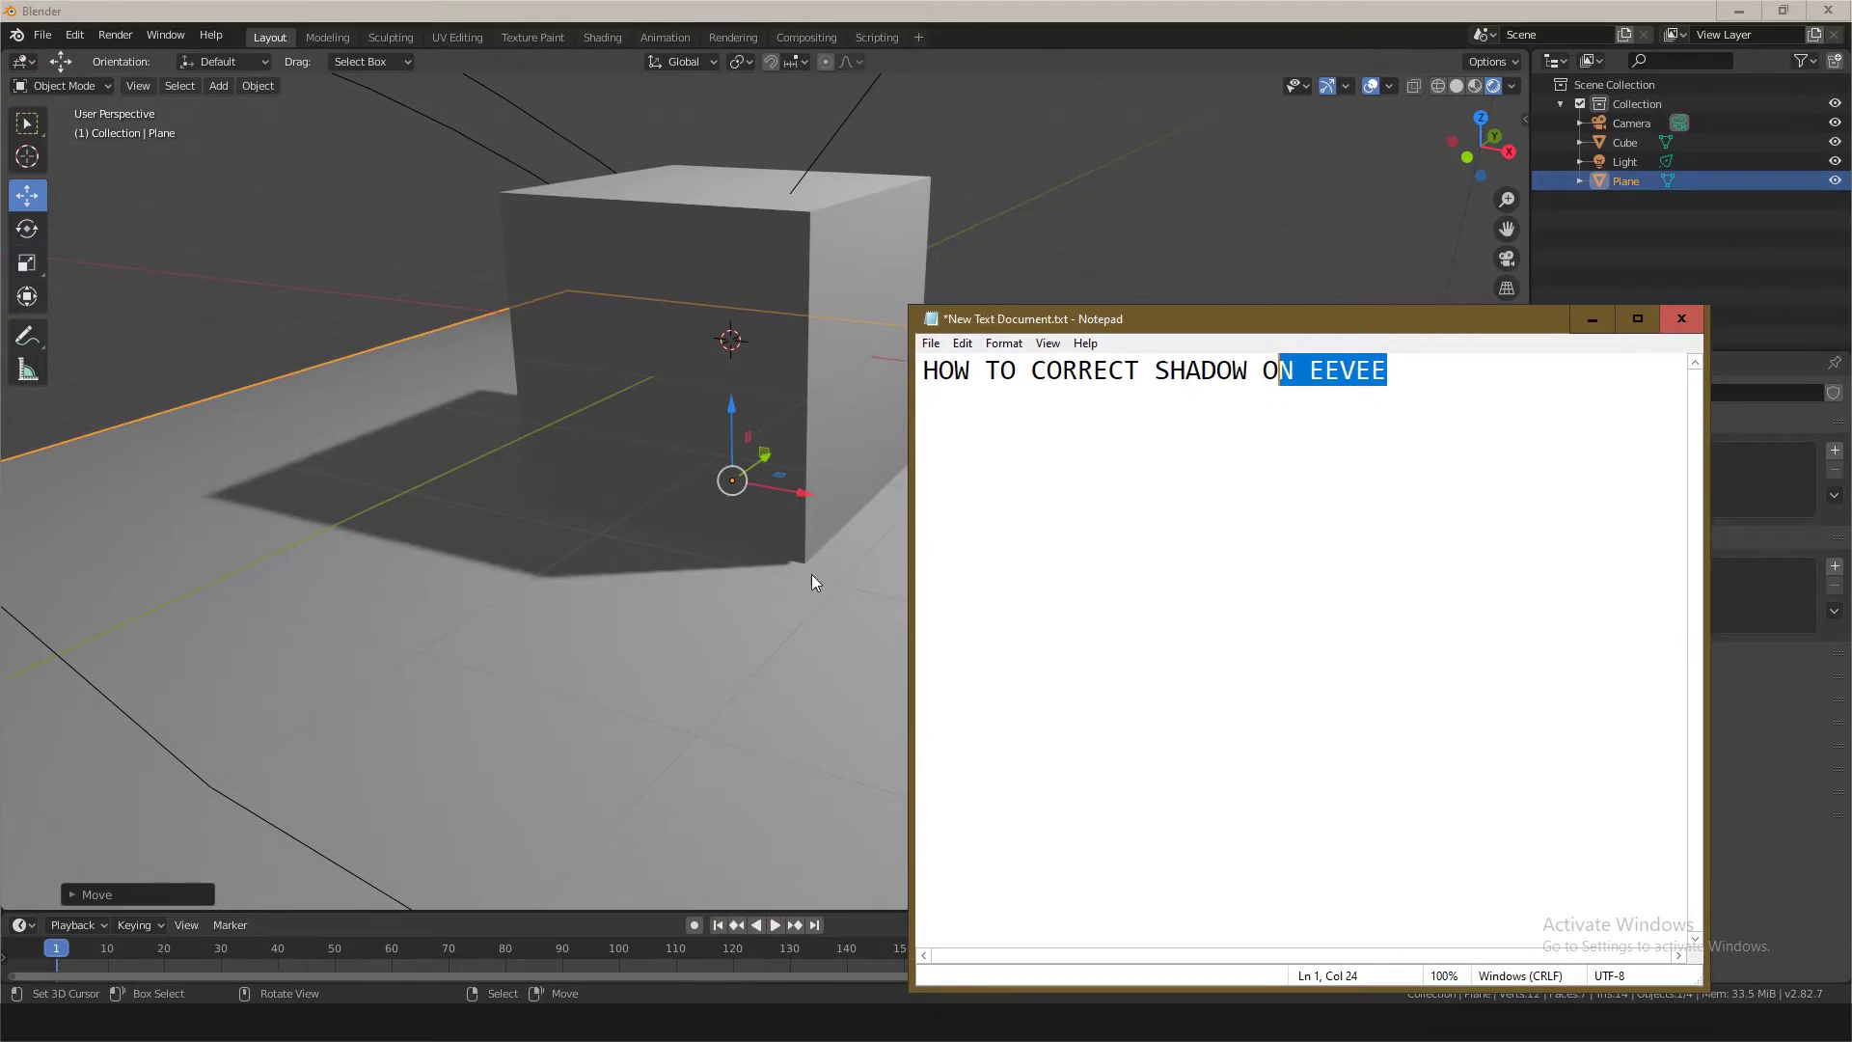
Step: Add the line 'this shadow is not correct' below the HOW TO CORRECT SHADOW ON EEVEE title
{"action": "left_click", "coordinate": [1175, 426]}
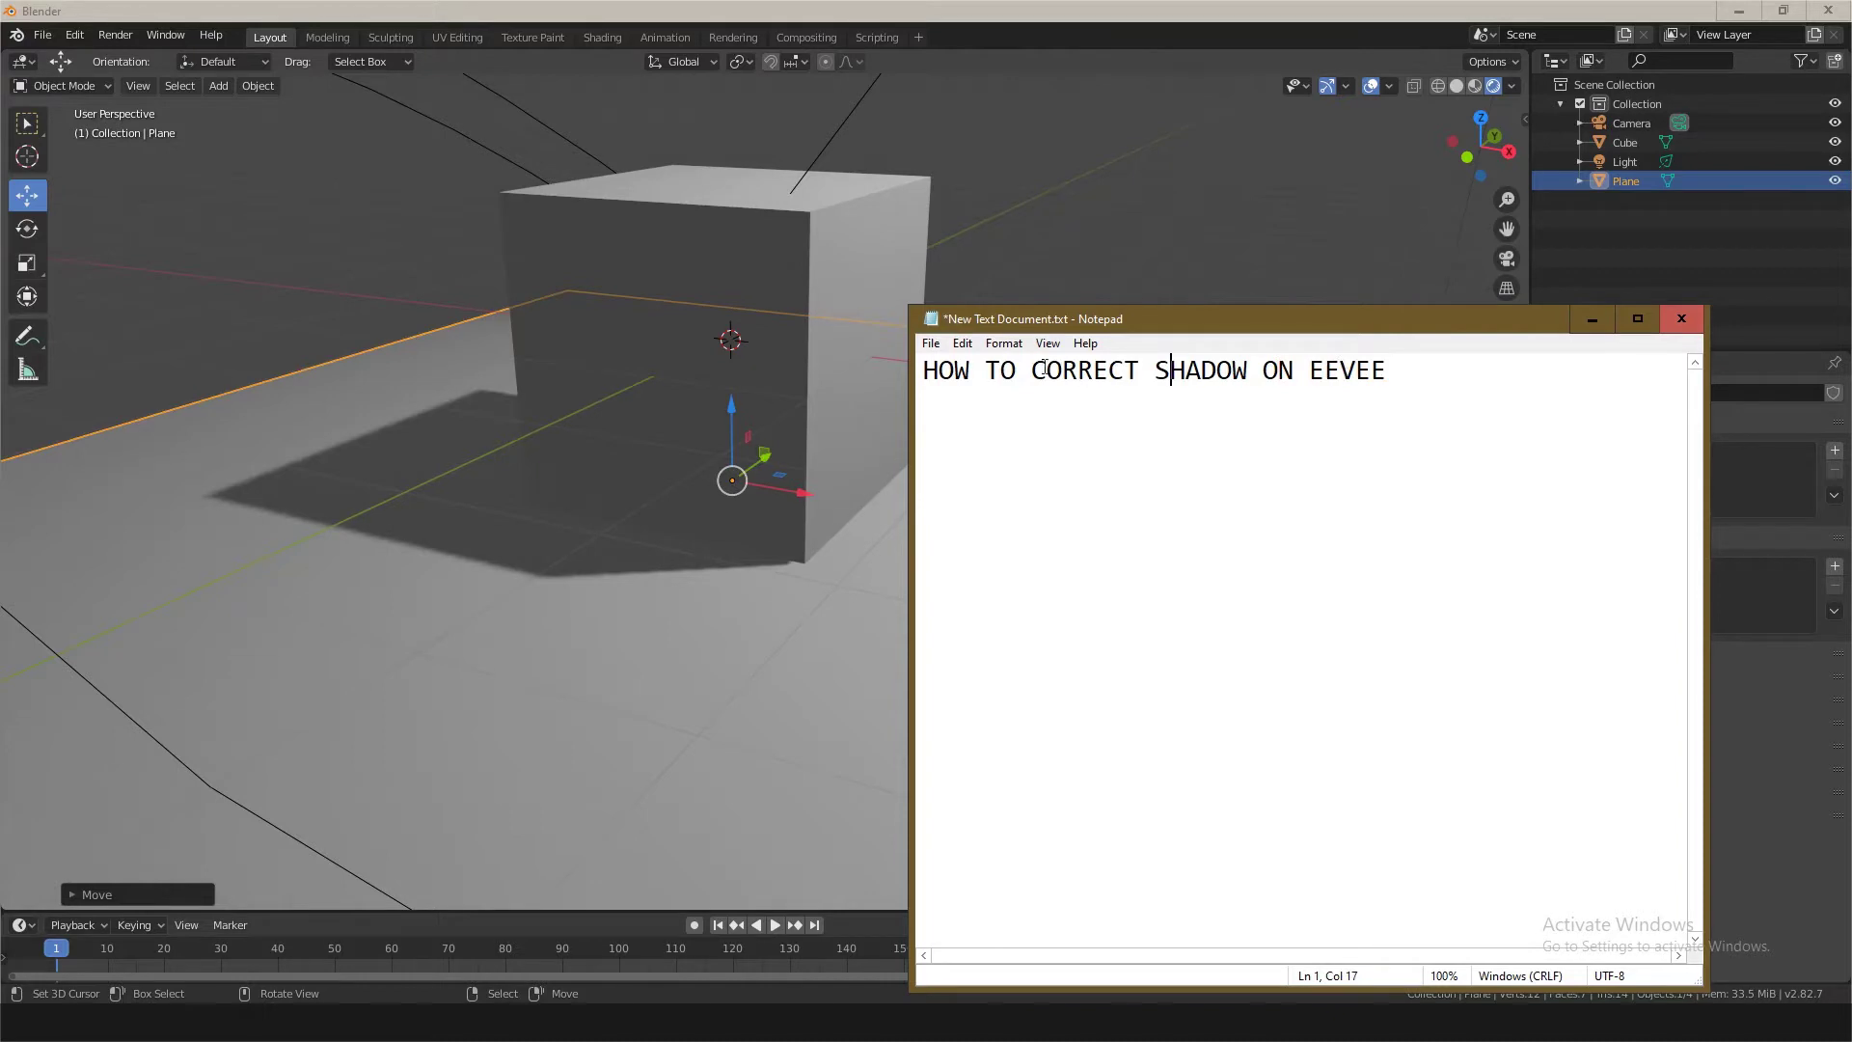
{"action": "left_click", "coordinate": [1383, 369]}
{"action": "key", "text": "Return"}
{"action": "type", "text": "this "}
{"action": "type", "text": "shadow "}
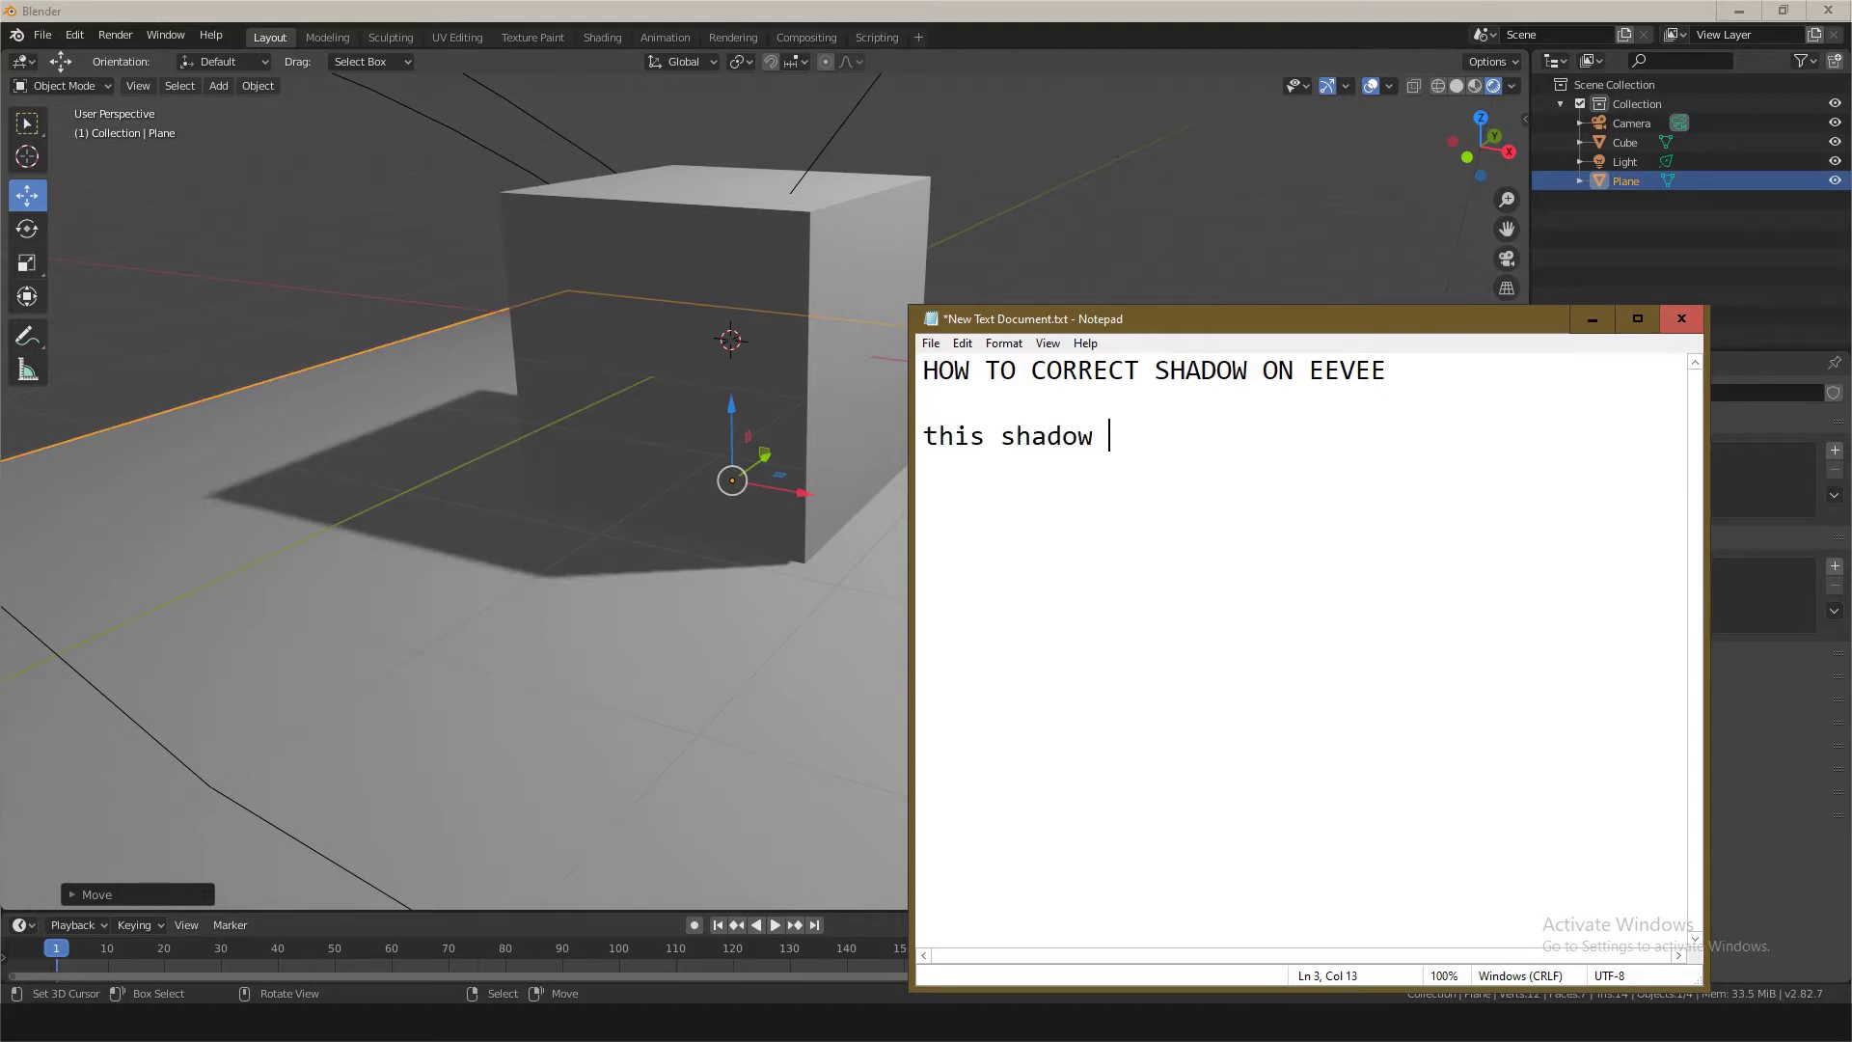
{"action": "type", "text": "is not "}
{"action": "type", "text": "correc"}
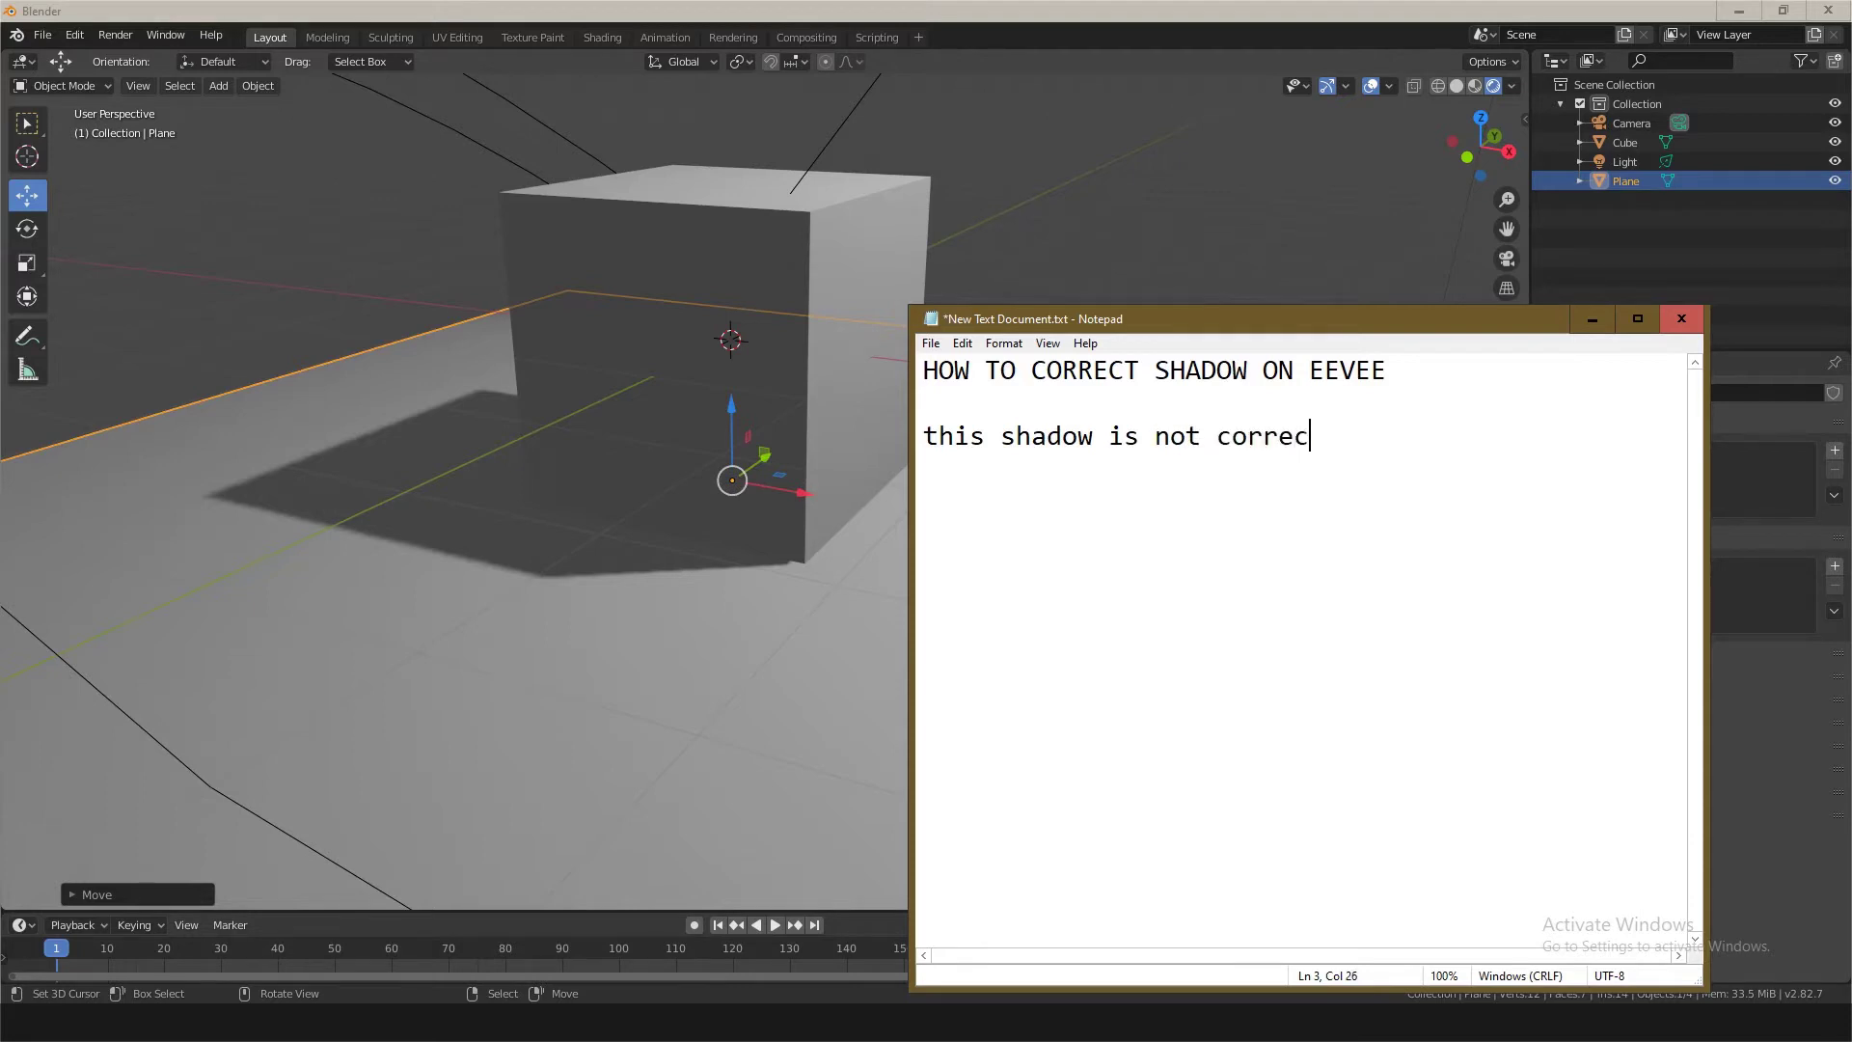
{"action": "type", "text": "t"}
Step: Minimize Notepad and start a new General Blender file, discarding the plane scene unsaved
{"action": "left_click", "coordinate": [1591, 320]}
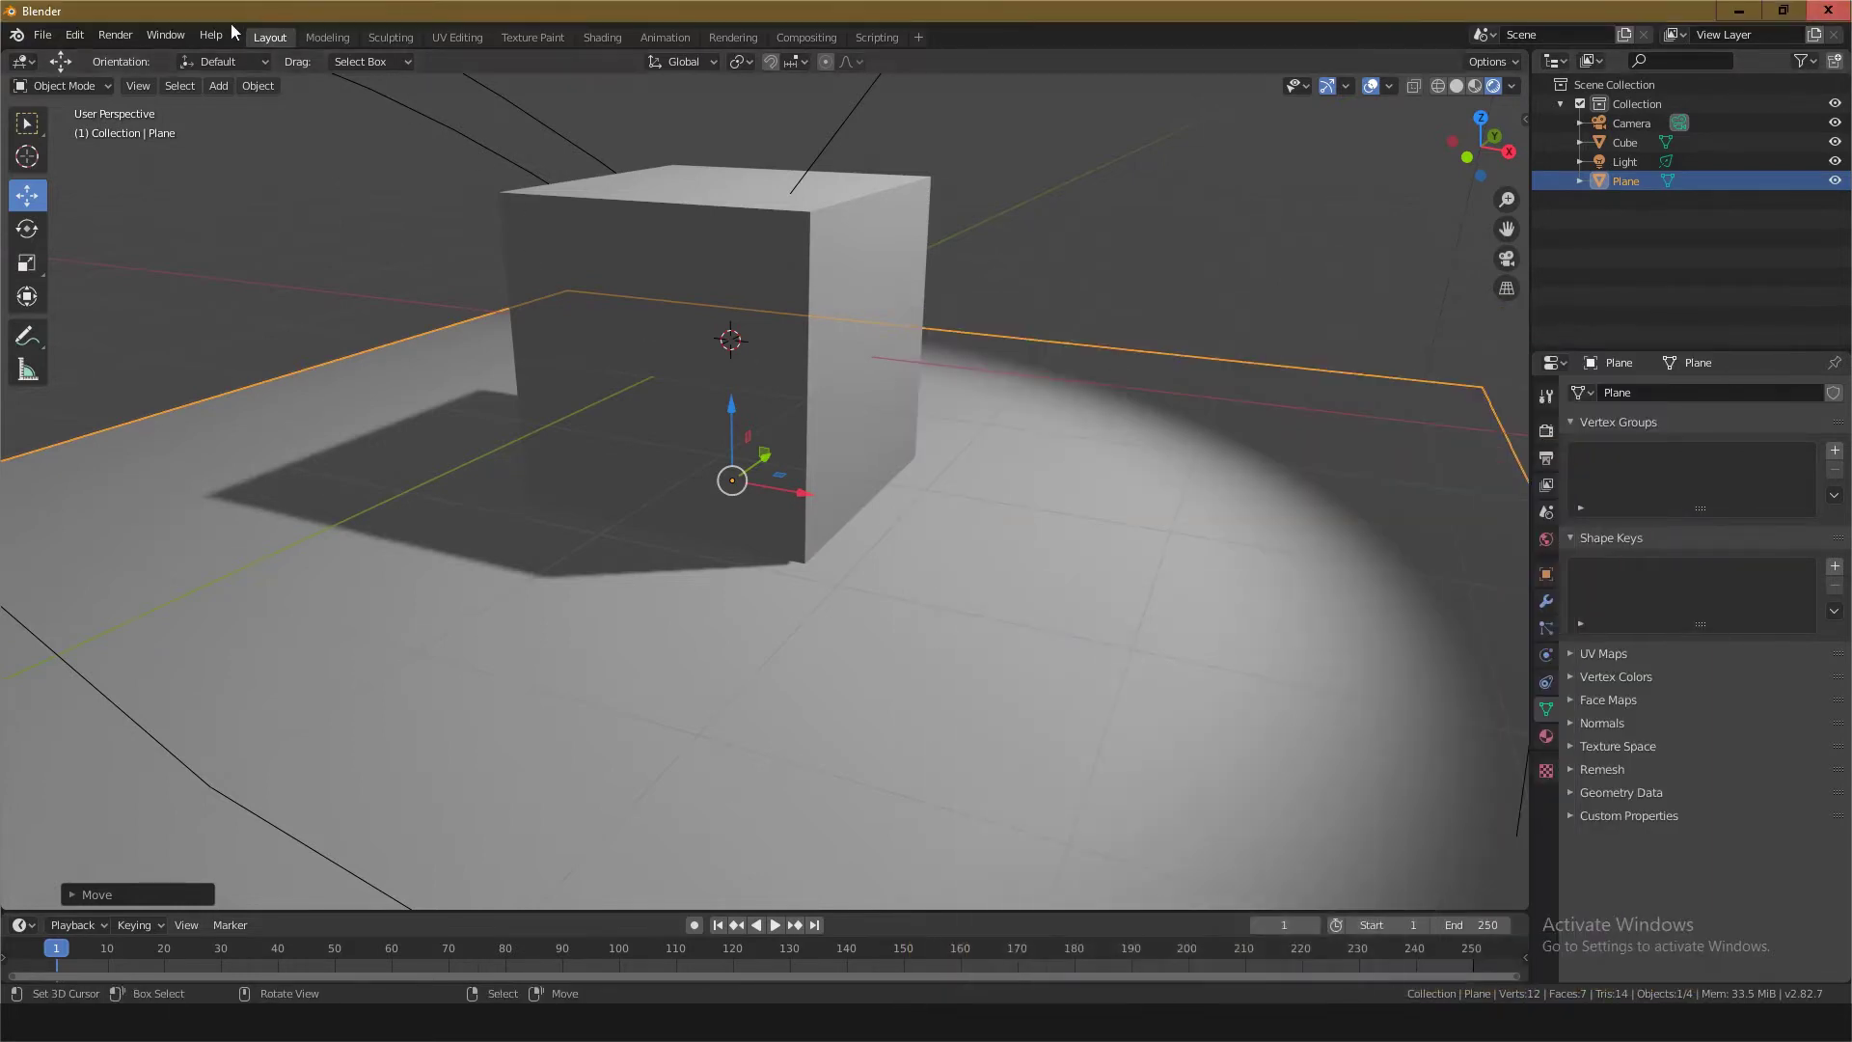
{"action": "left_click", "coordinate": [42, 35]}
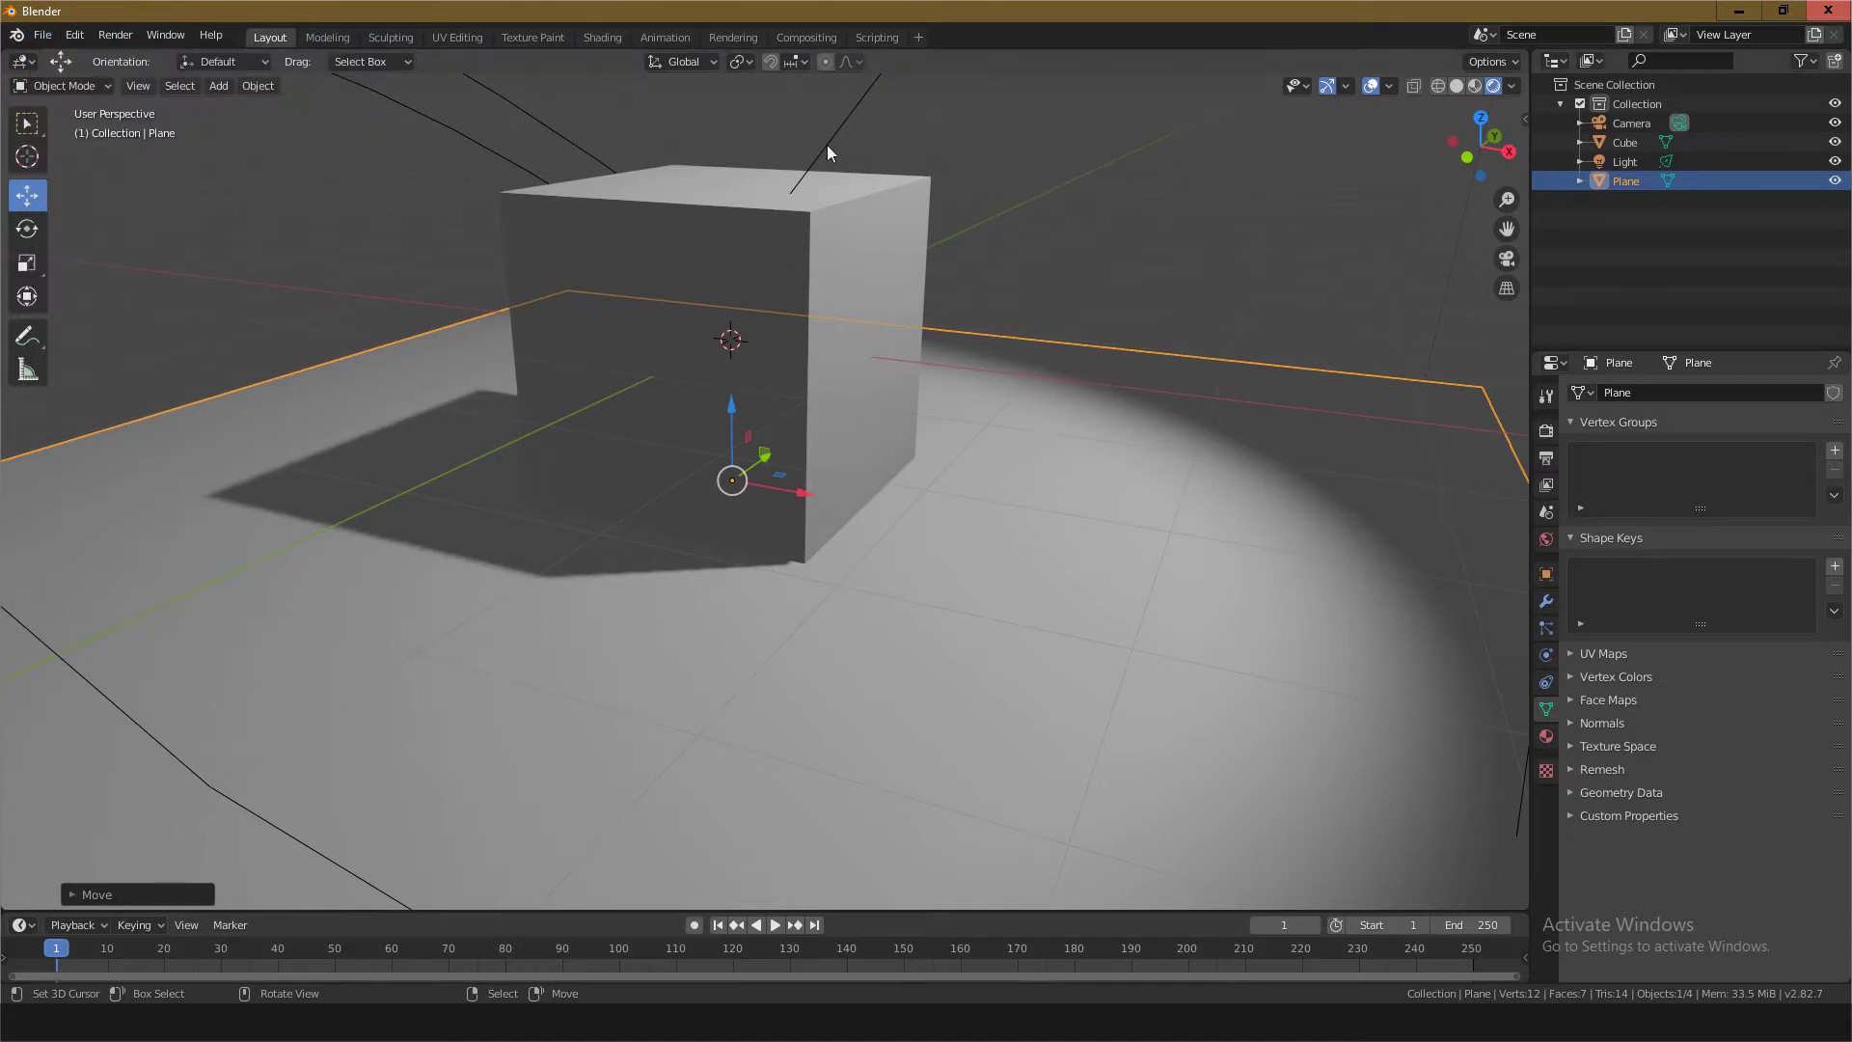
{"action": "left_click", "coordinate": [43, 35]}
{"action": "mouse_move", "coordinate": [67, 56]}
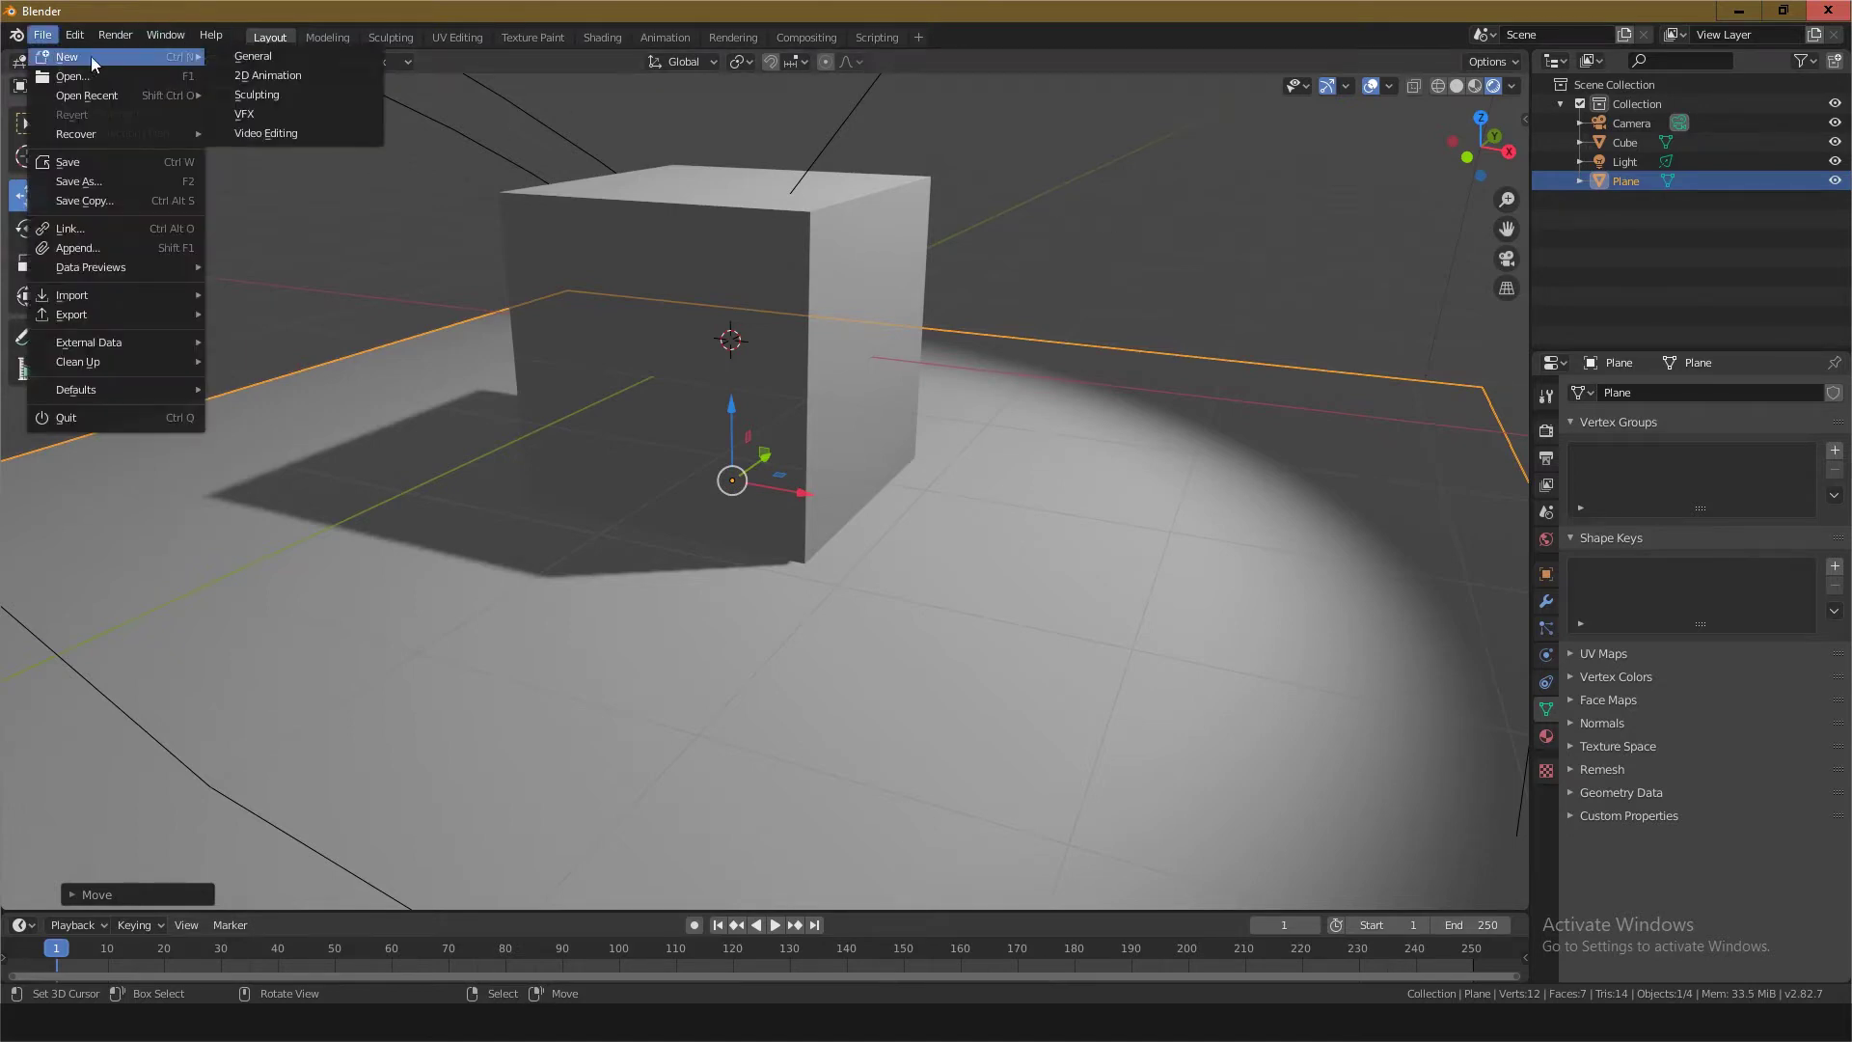
{"action": "left_click", "coordinate": [251, 60]}
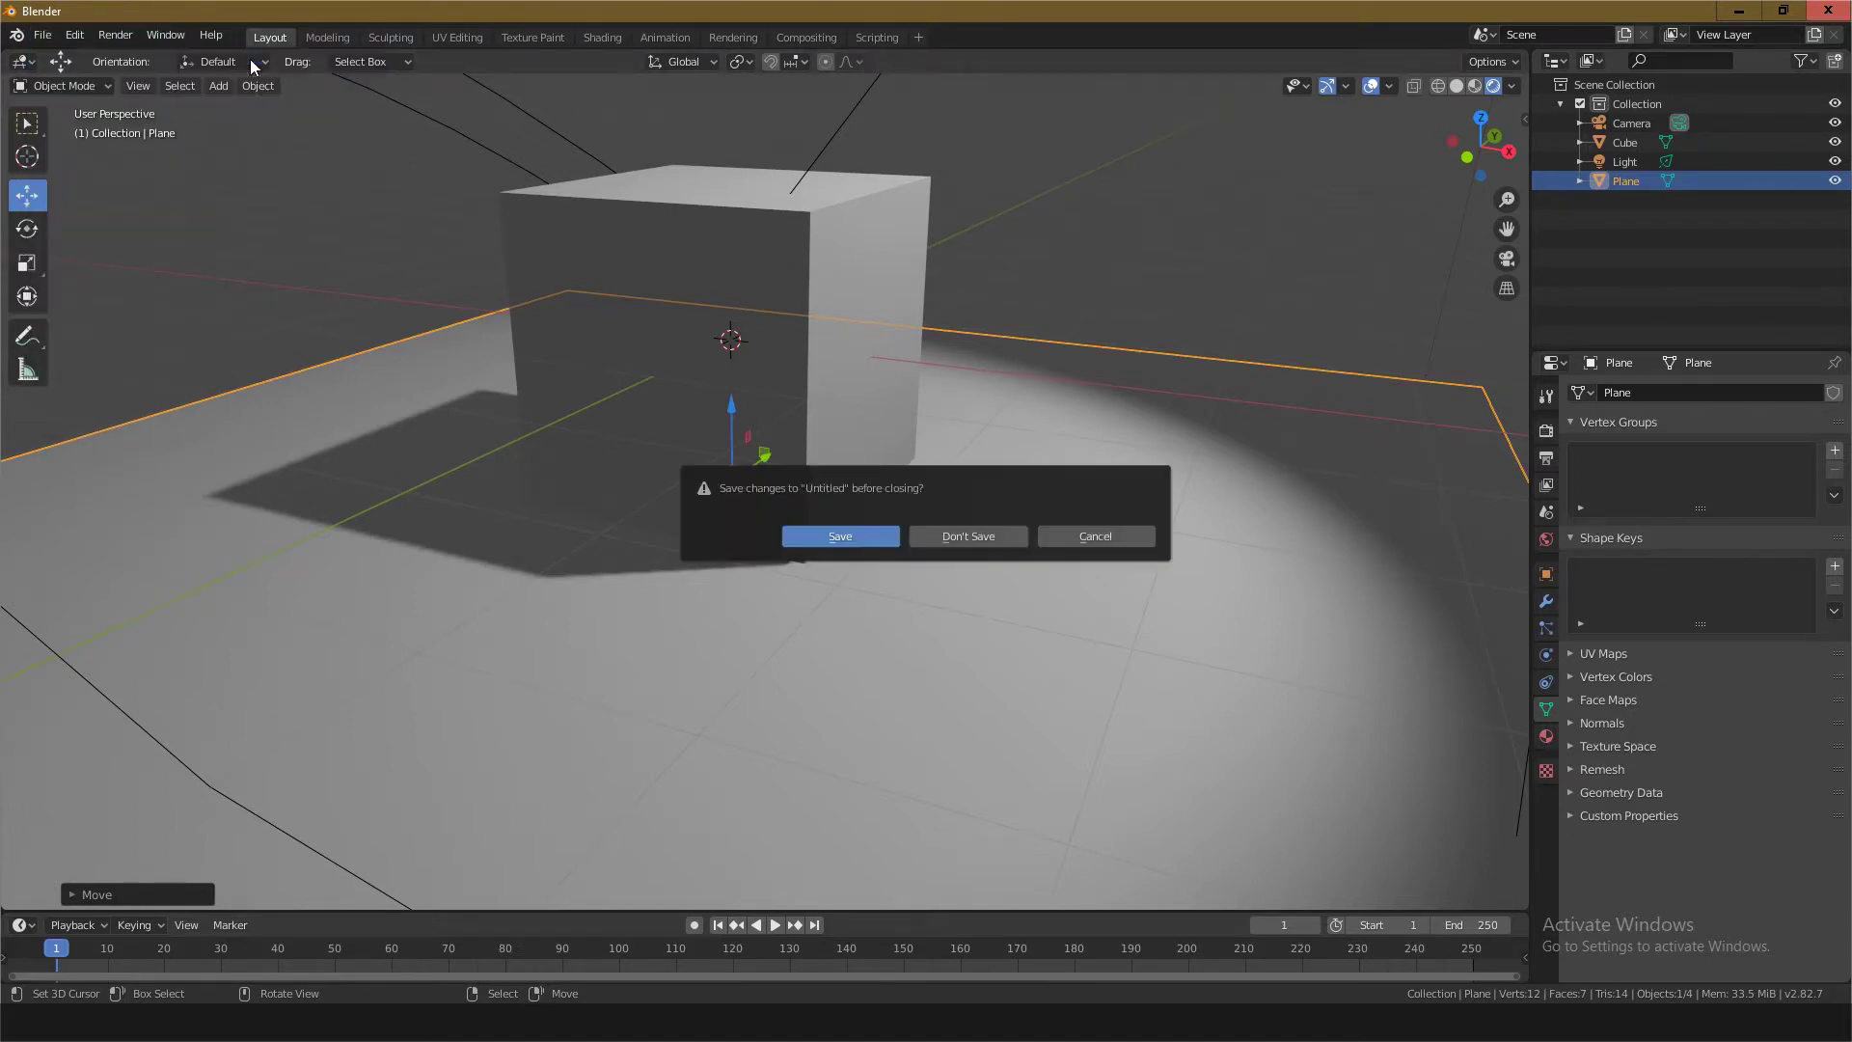
{"action": "left_click", "coordinate": [955, 534]}
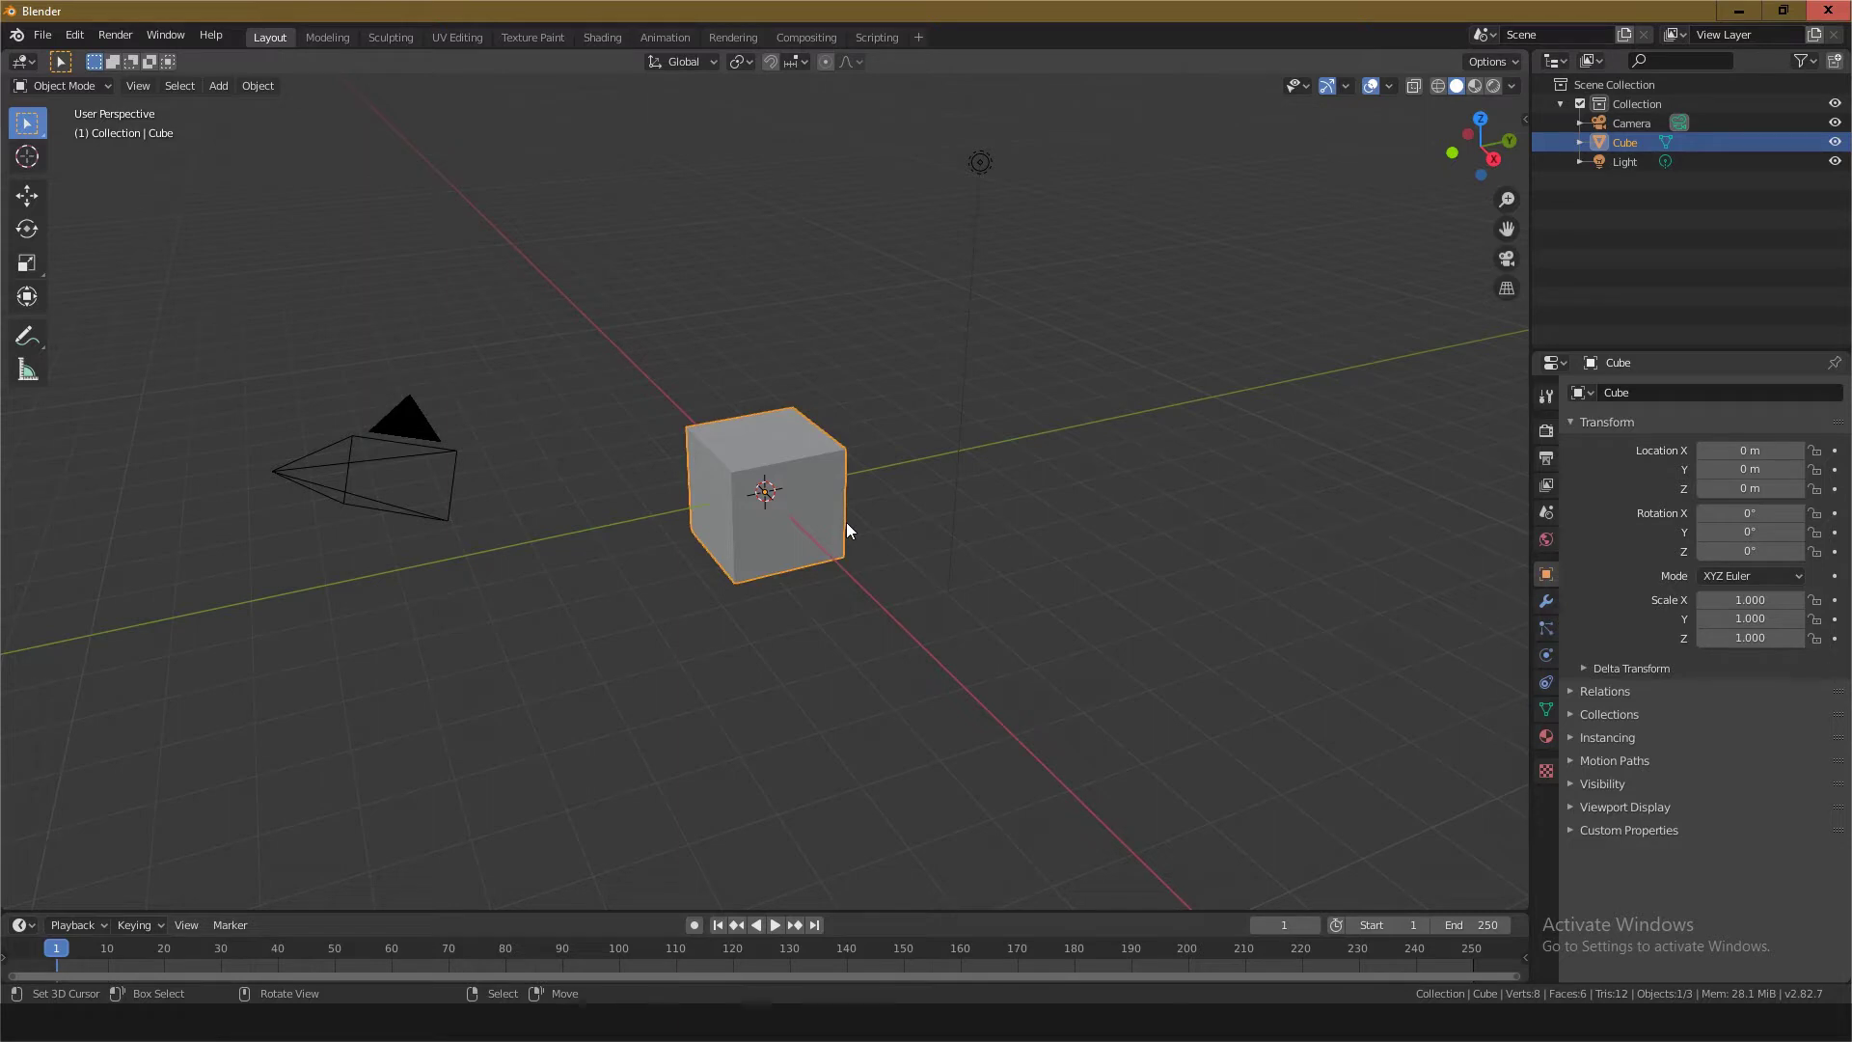
Step: Snap the 3D cursor to the world origin and add a plane there
{"action": "key", "text": "shift+a"}
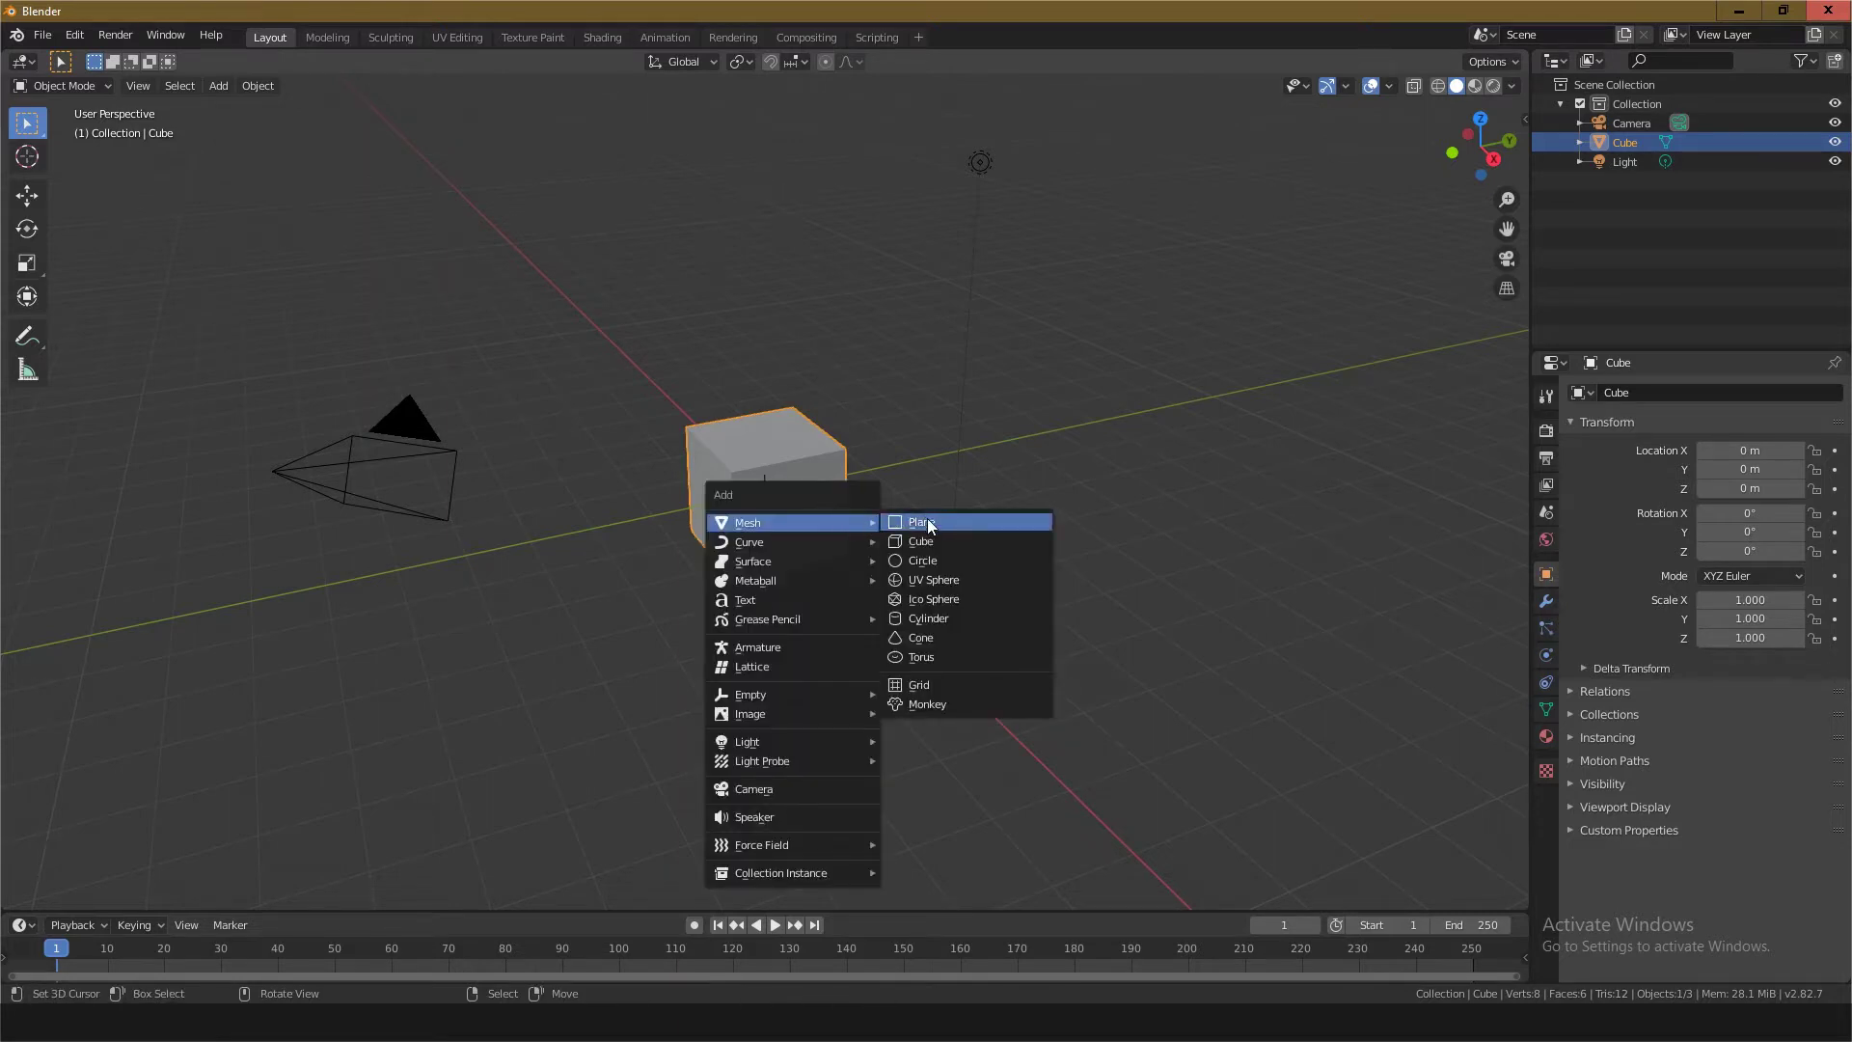
{"action": "left_click", "coordinate": [279, 206]}
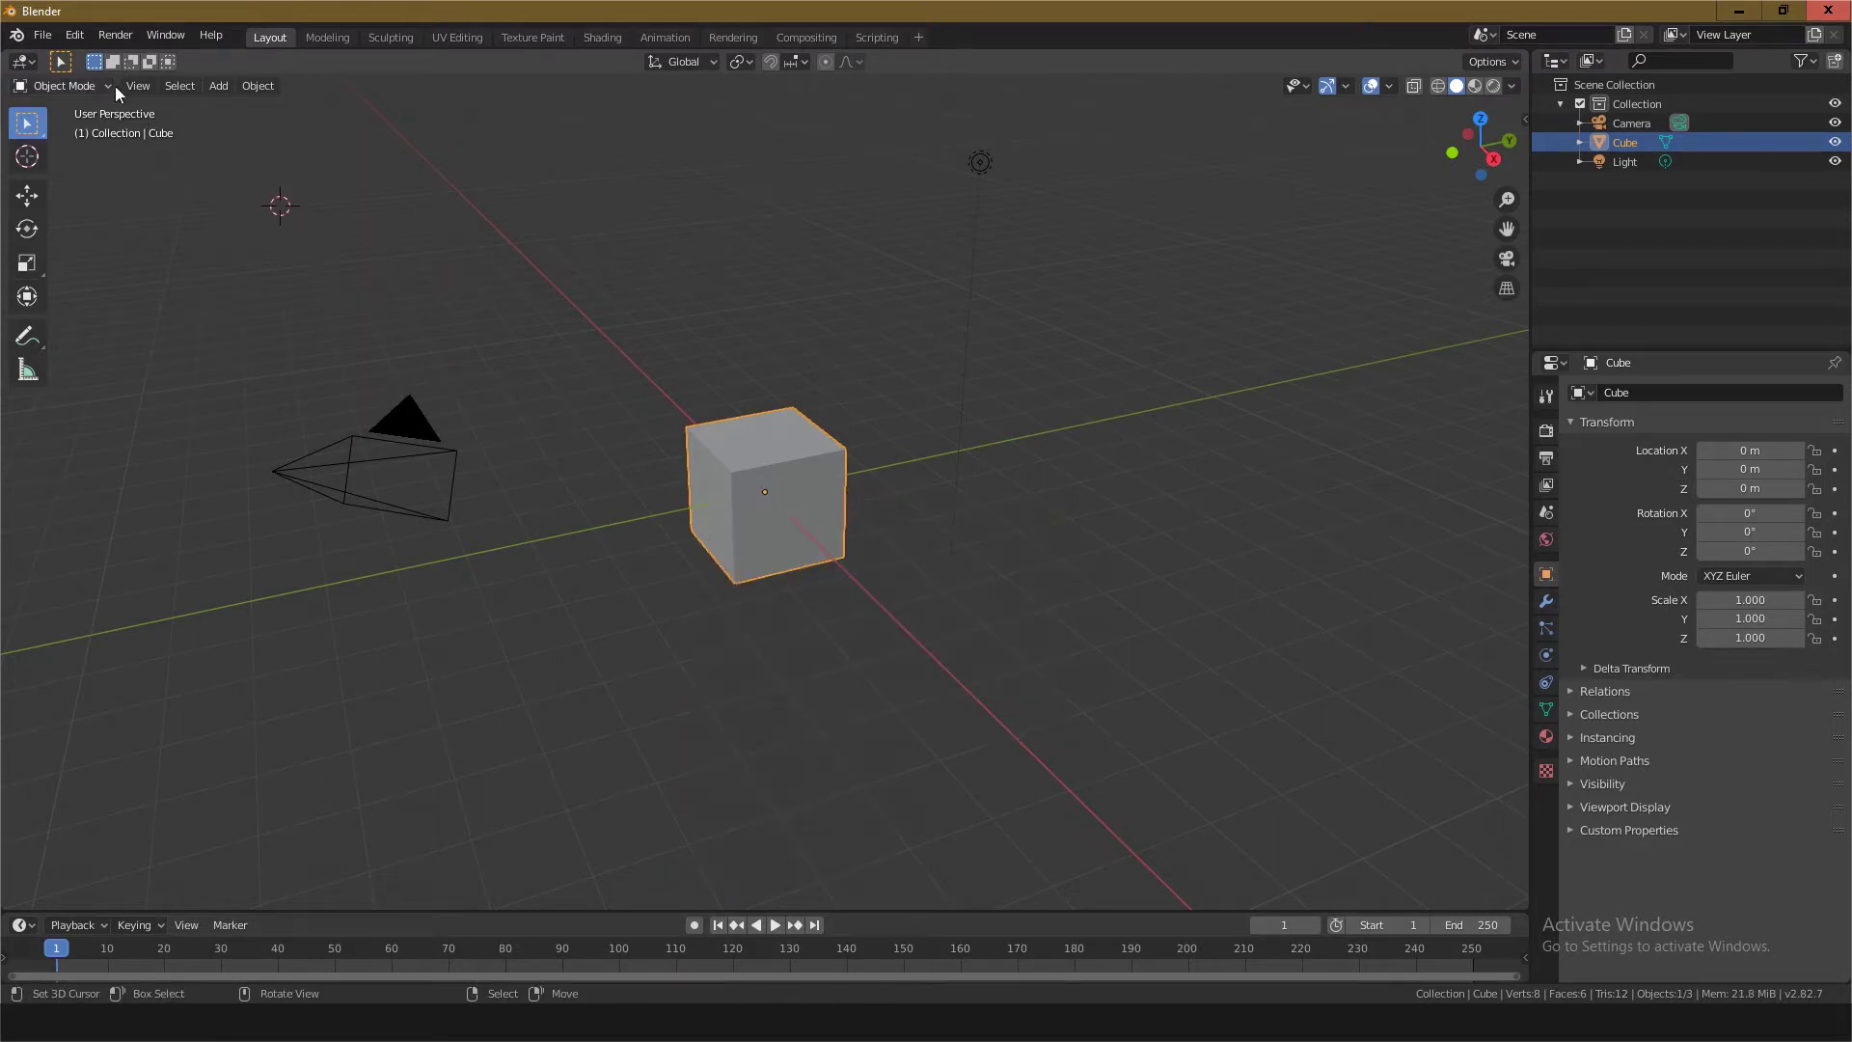
{"action": "left_click", "coordinate": [224, 88]}
{"action": "mouse_move", "coordinate": [275, 107]}
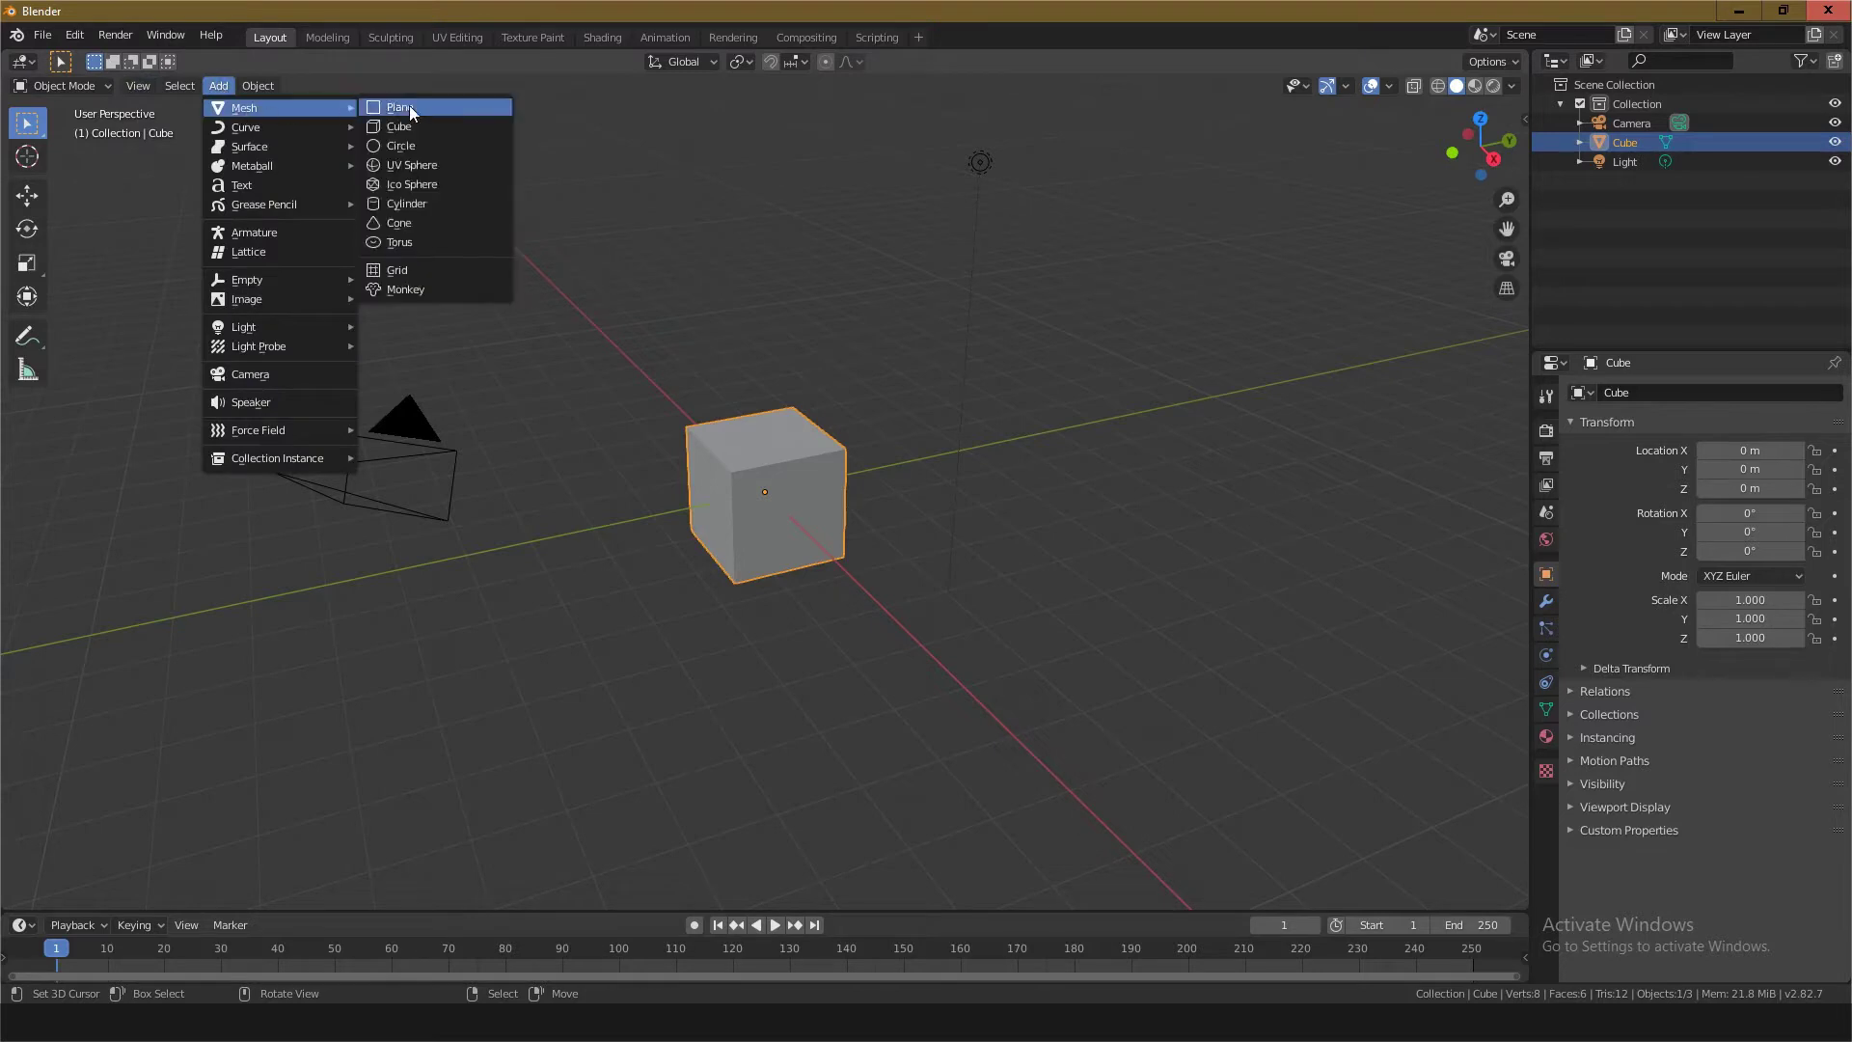
{"action": "left_click", "coordinate": [409, 106]}
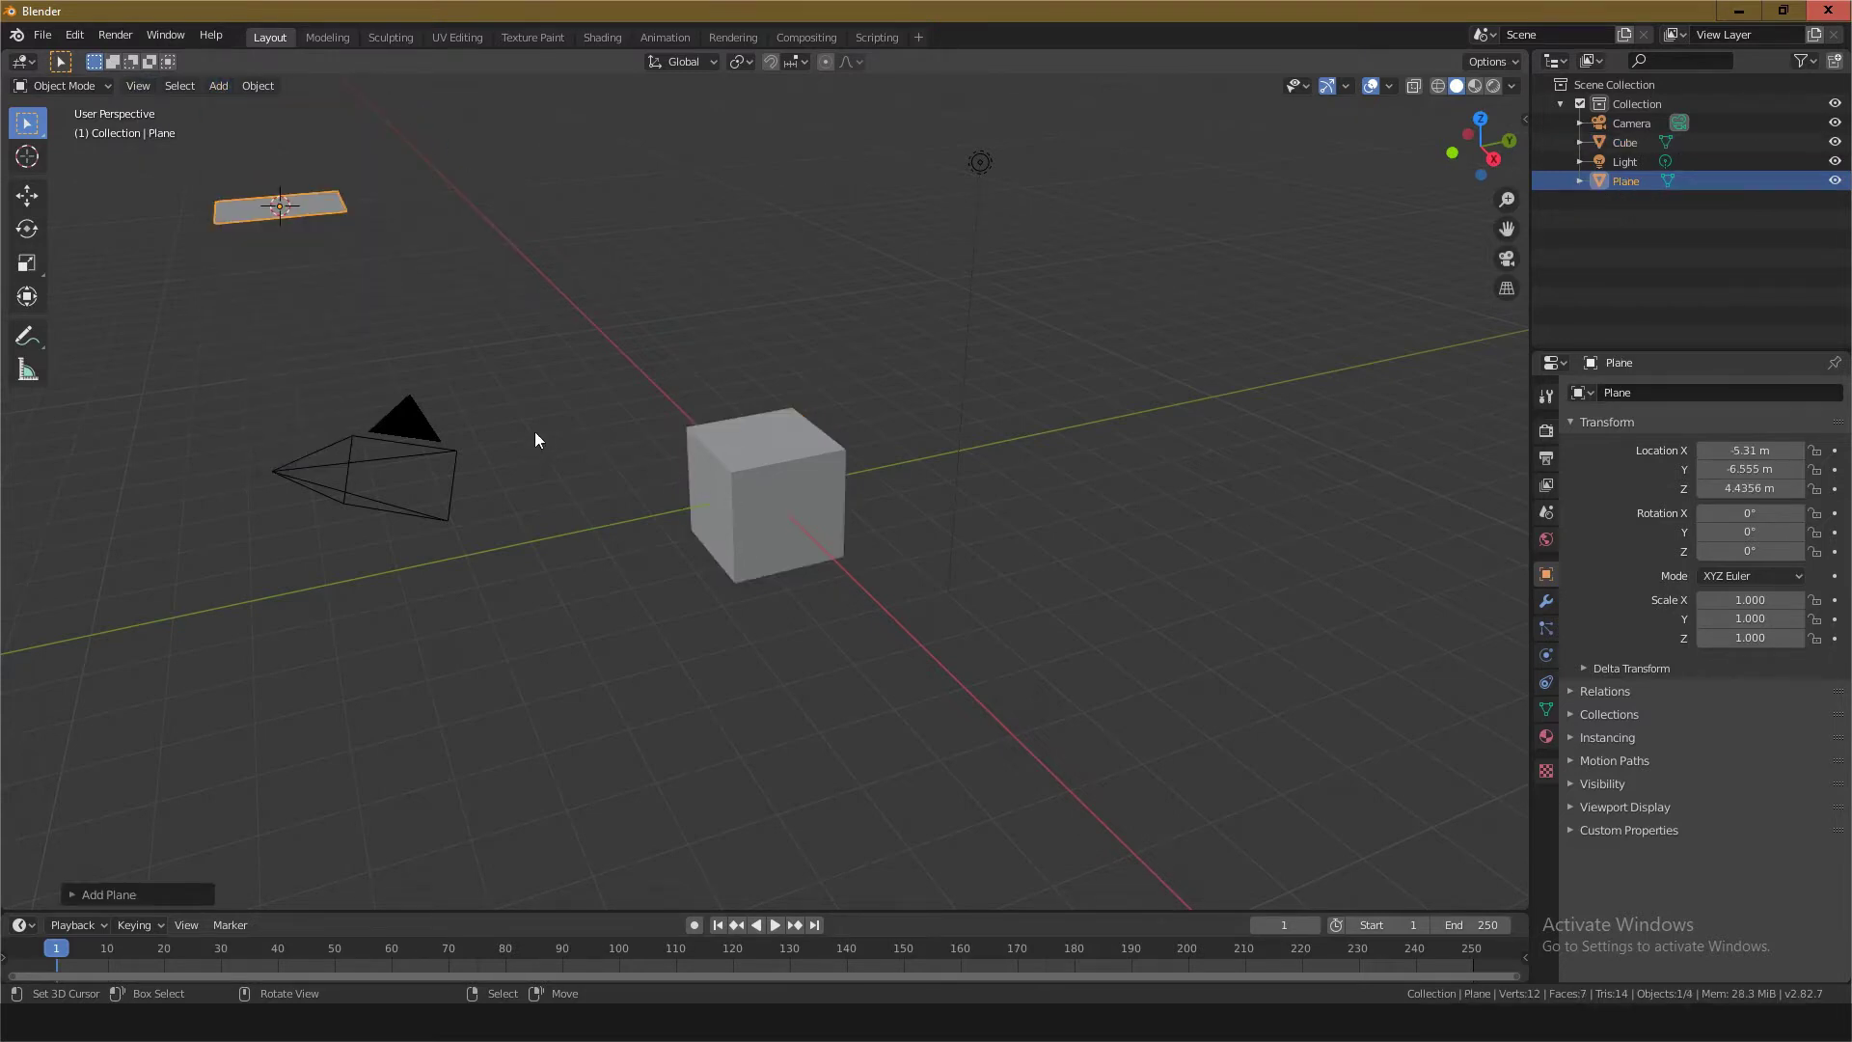
{"action": "key", "text": "ctrl+z"}
{"action": "key", "text": "shift+s"}
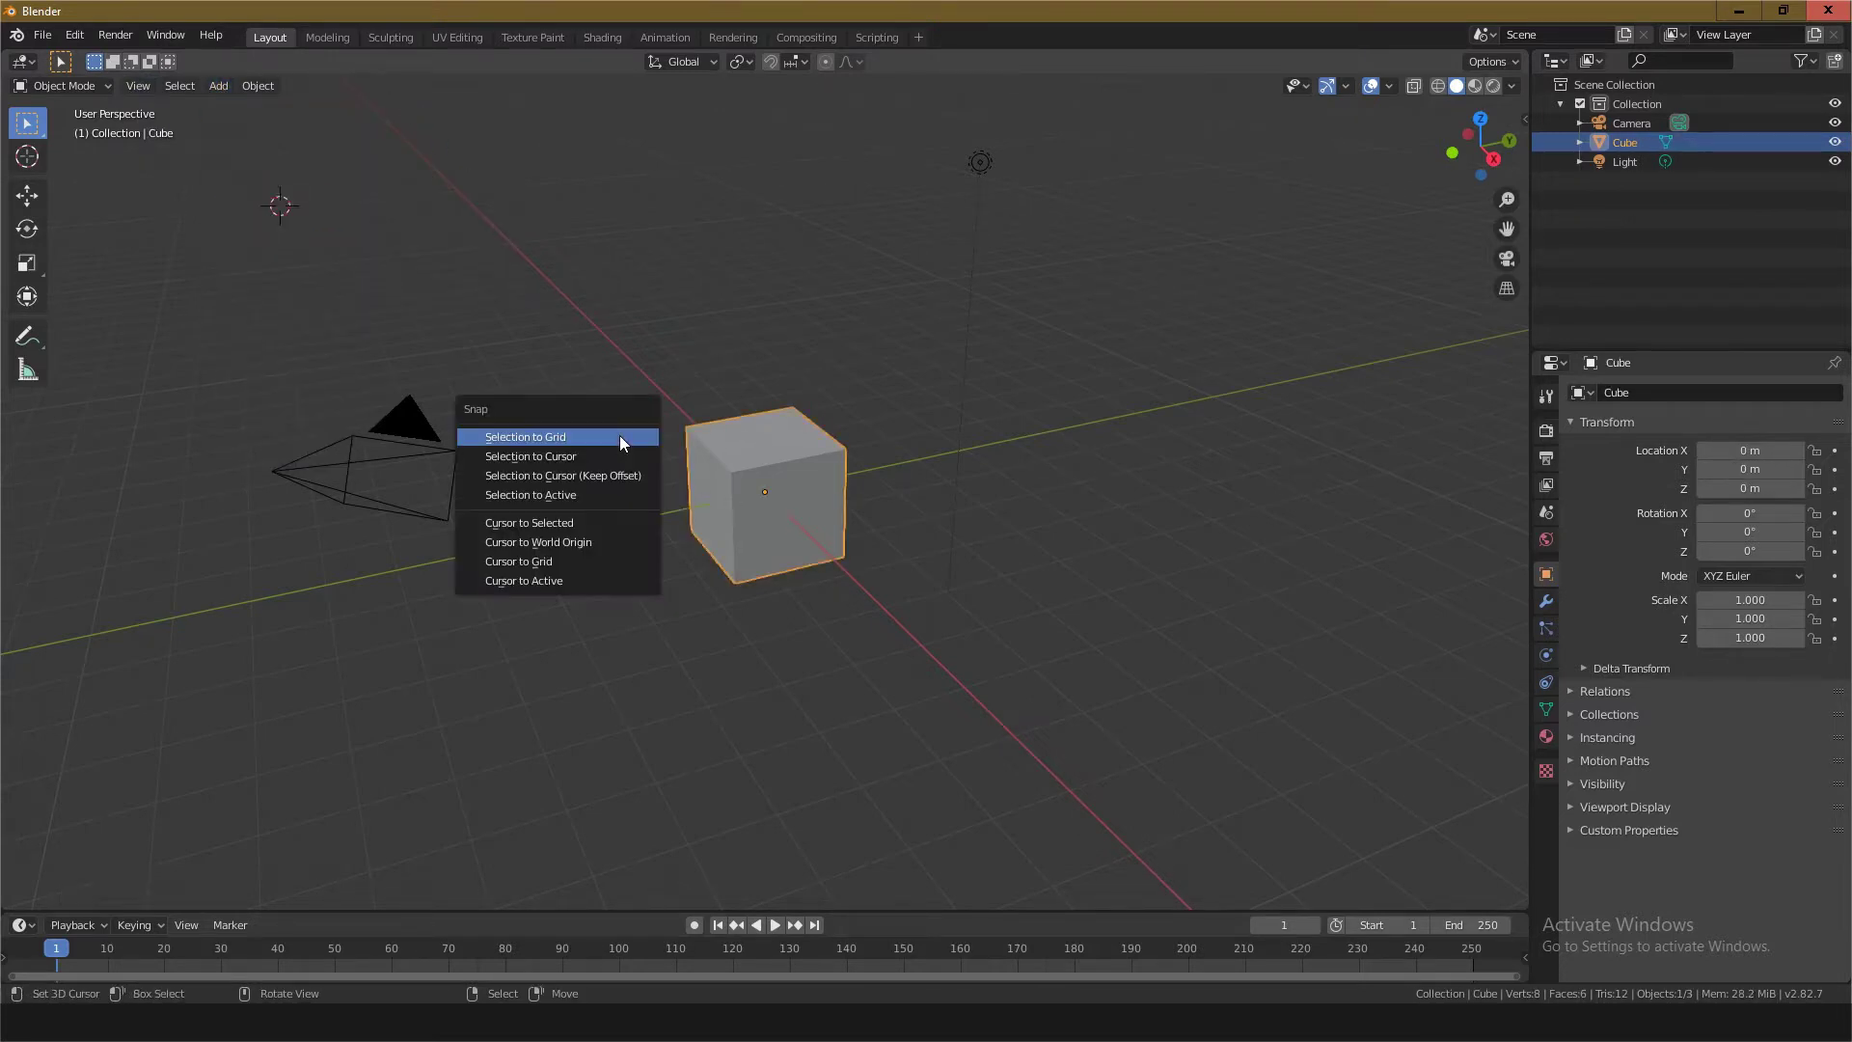
{"action": "left_click", "coordinate": [568, 546]}
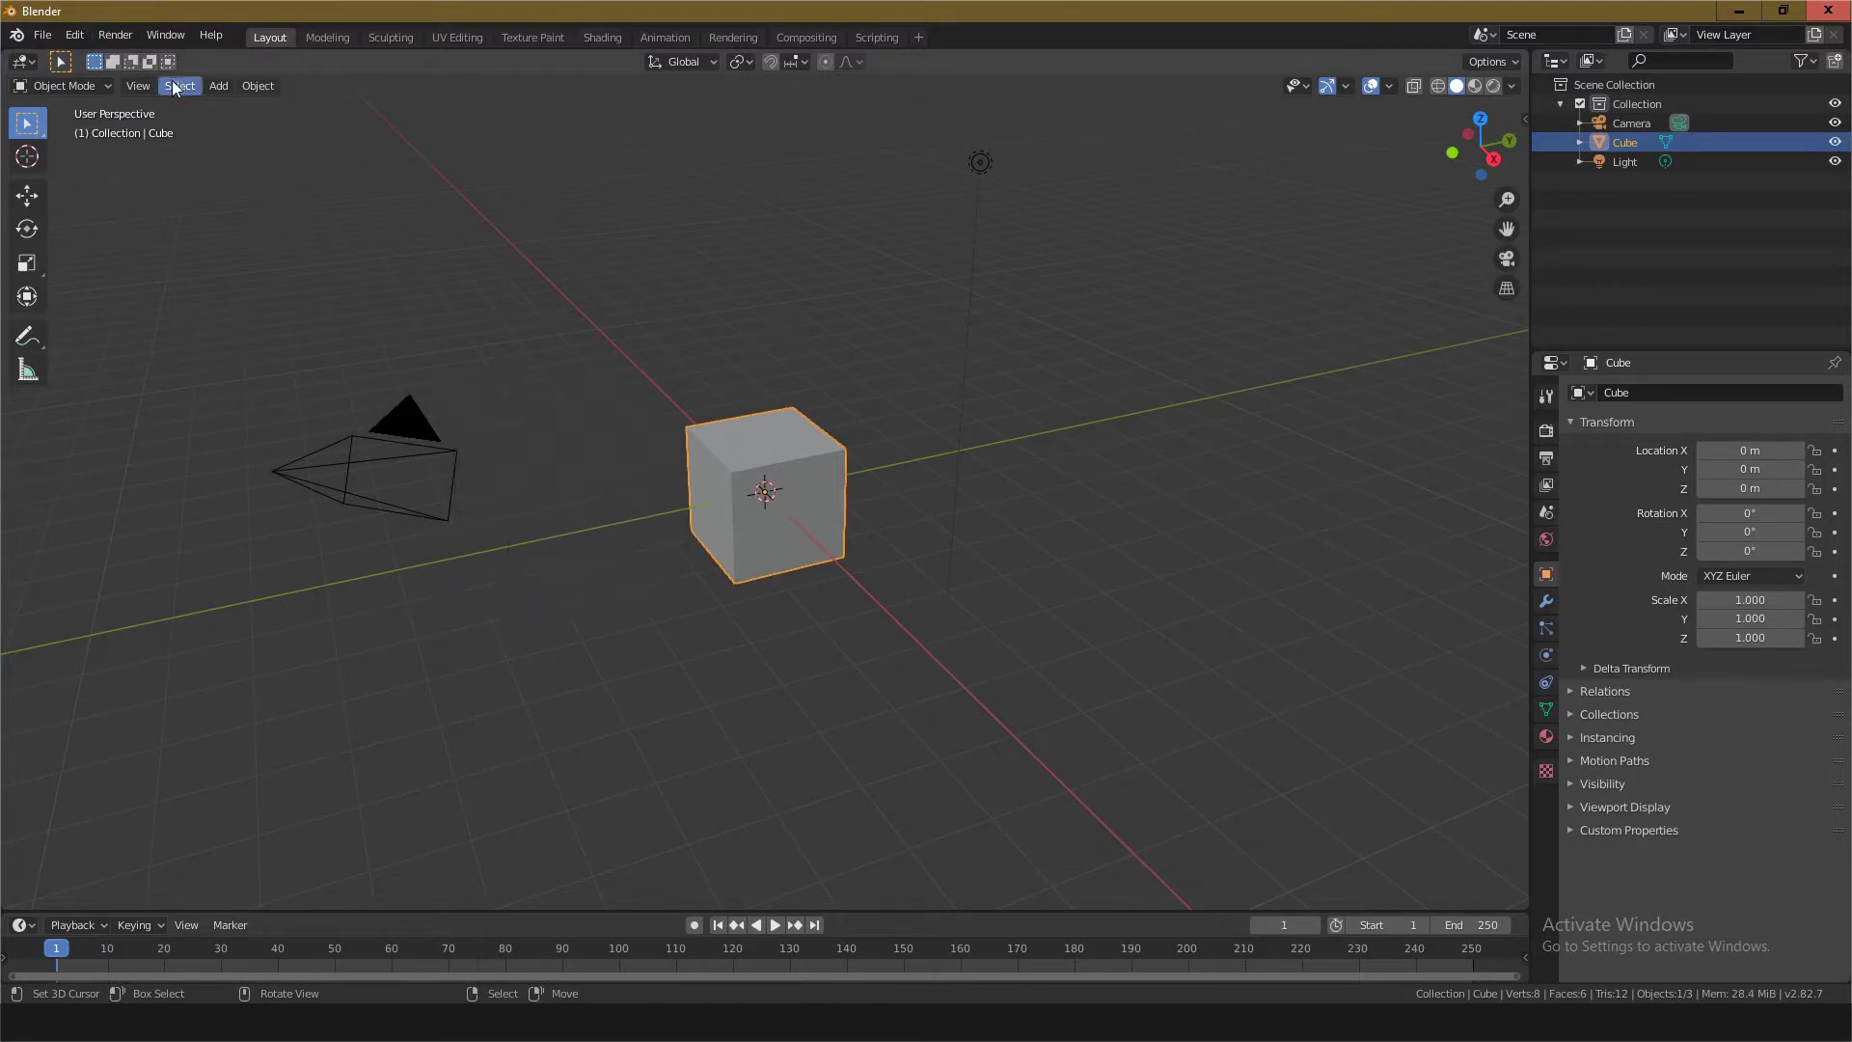
{"action": "left_click", "coordinate": [218, 85]}
{"action": "mouse_move", "coordinate": [244, 107]}
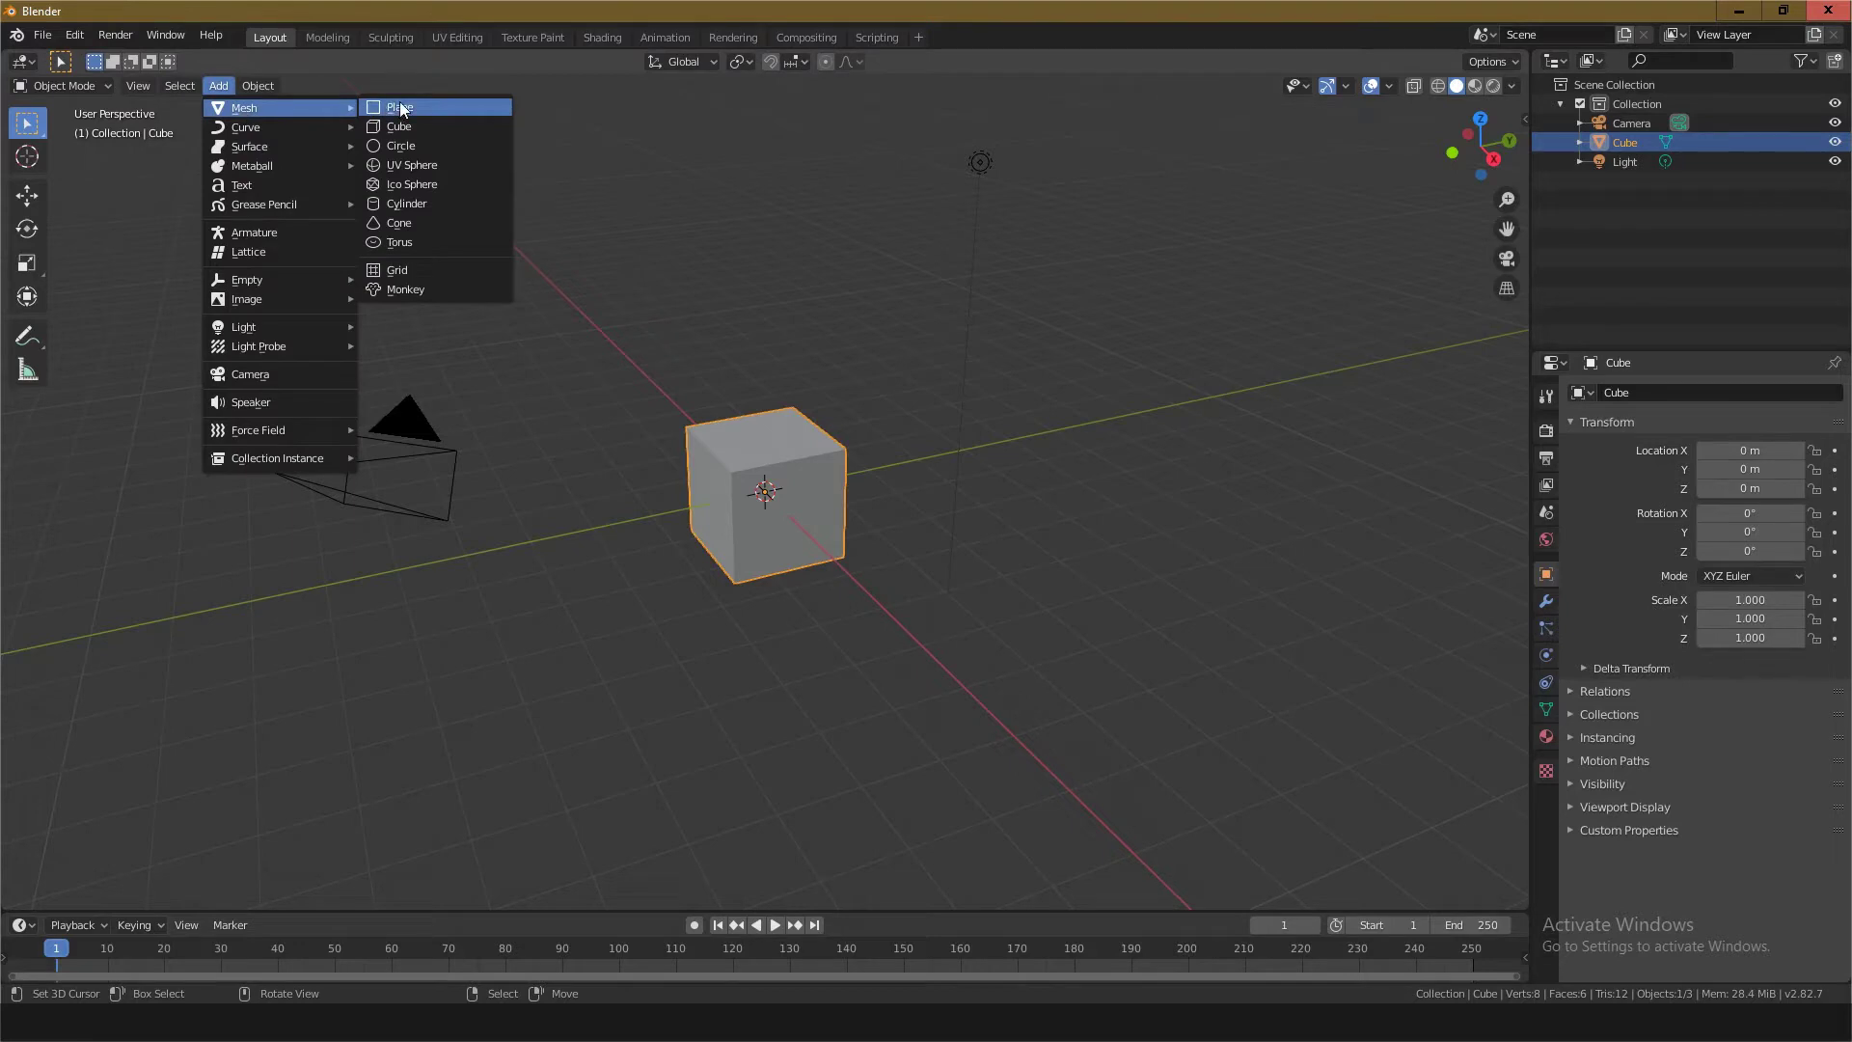
{"action": "left_click", "coordinate": [403, 108]}
Step: Scale the plane to 5 on X, Y and Z for a 10 m ground
{"action": "scroll", "coordinate": [811, 538], "scroll_direction": "up", "scroll_amount": 2}
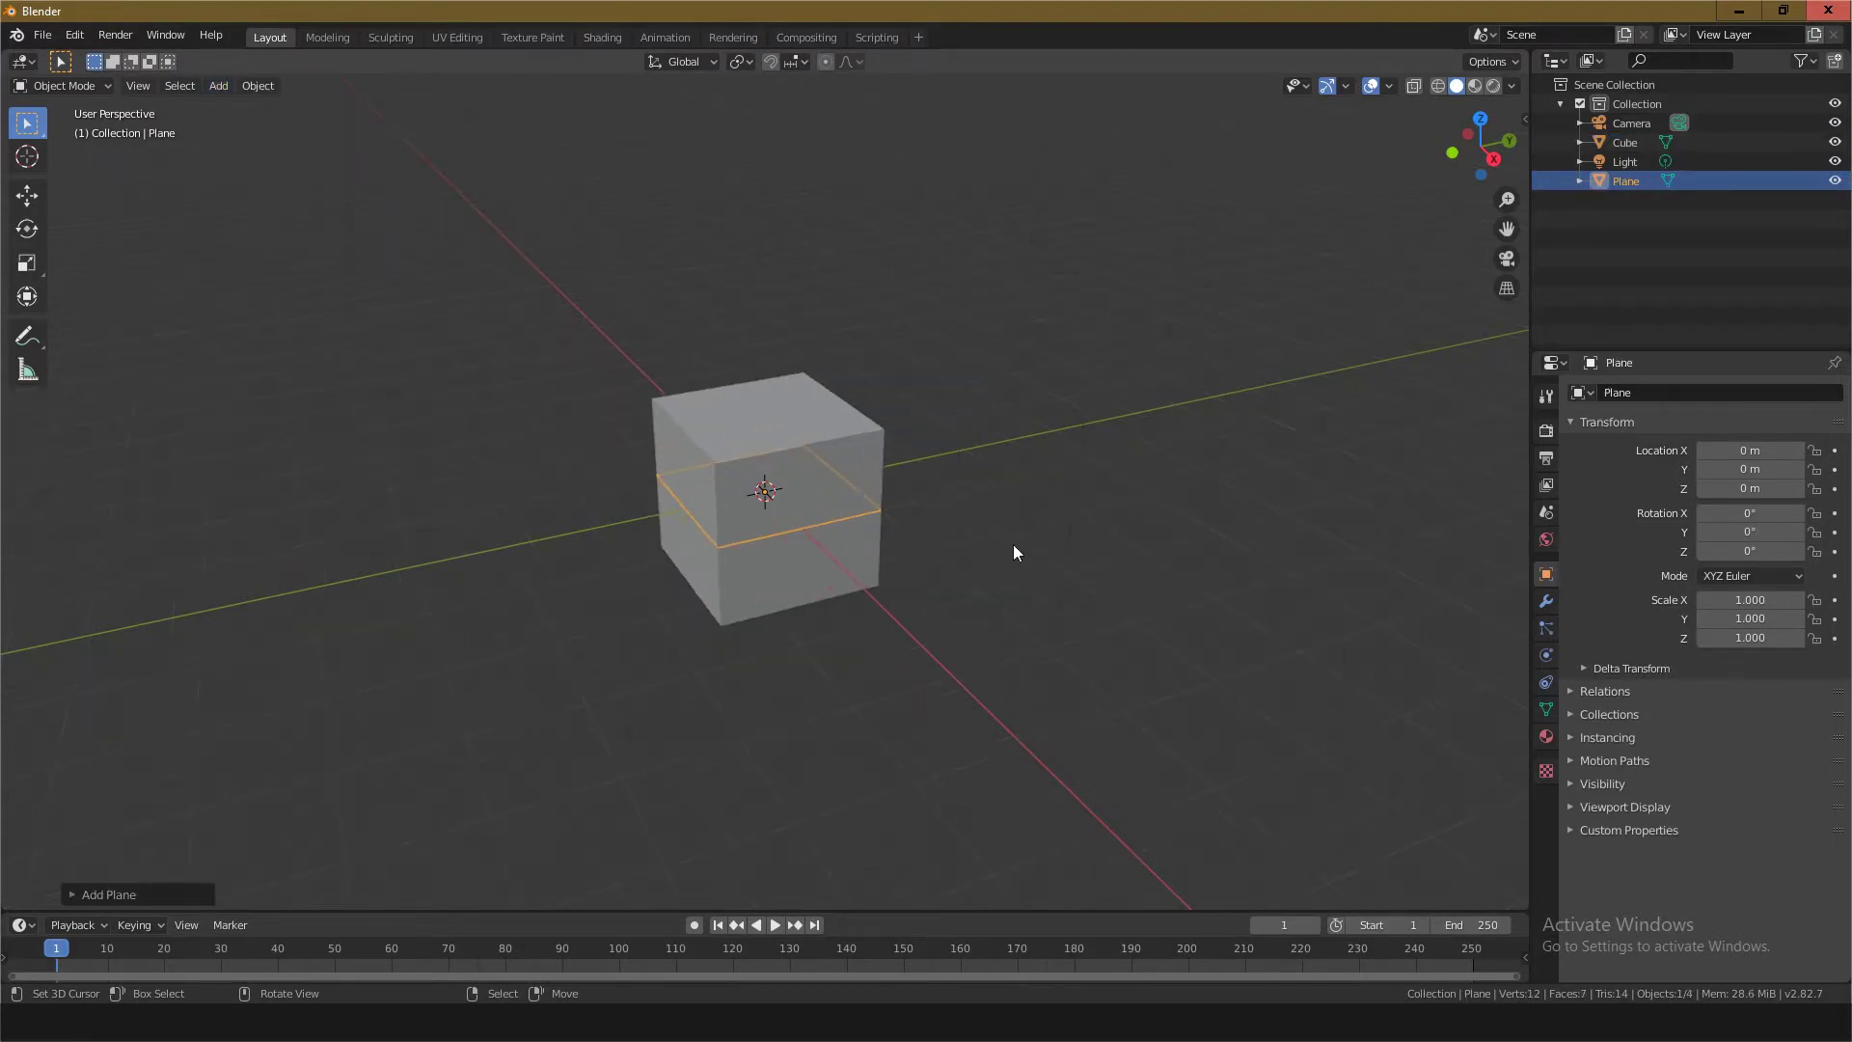
{"action": "key", "text": "n"}
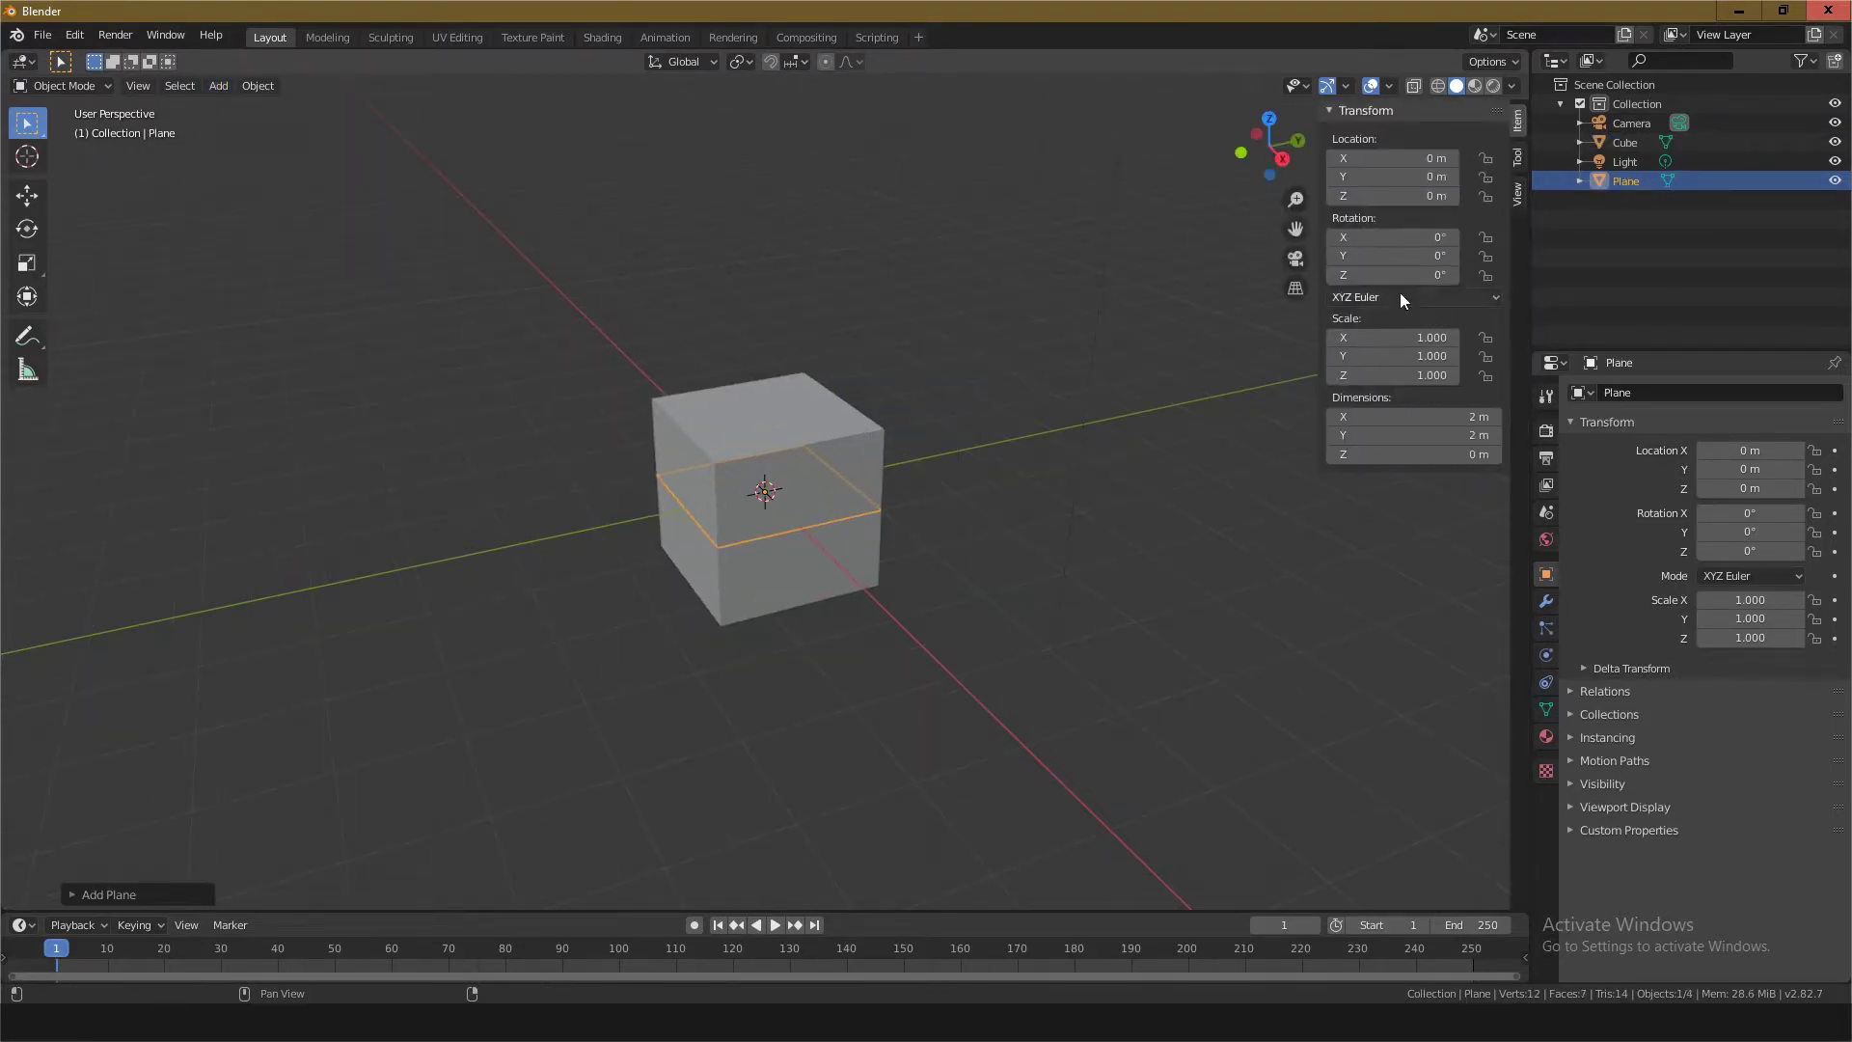
{"action": "double_click", "coordinate": [1374, 338]}
{"action": "type", "text": "5"}
{"action": "key", "text": "Tab"}
{"action": "type", "text": "5"}
{"action": "key", "text": "Tab"}
{"action": "type", "text": "5"}
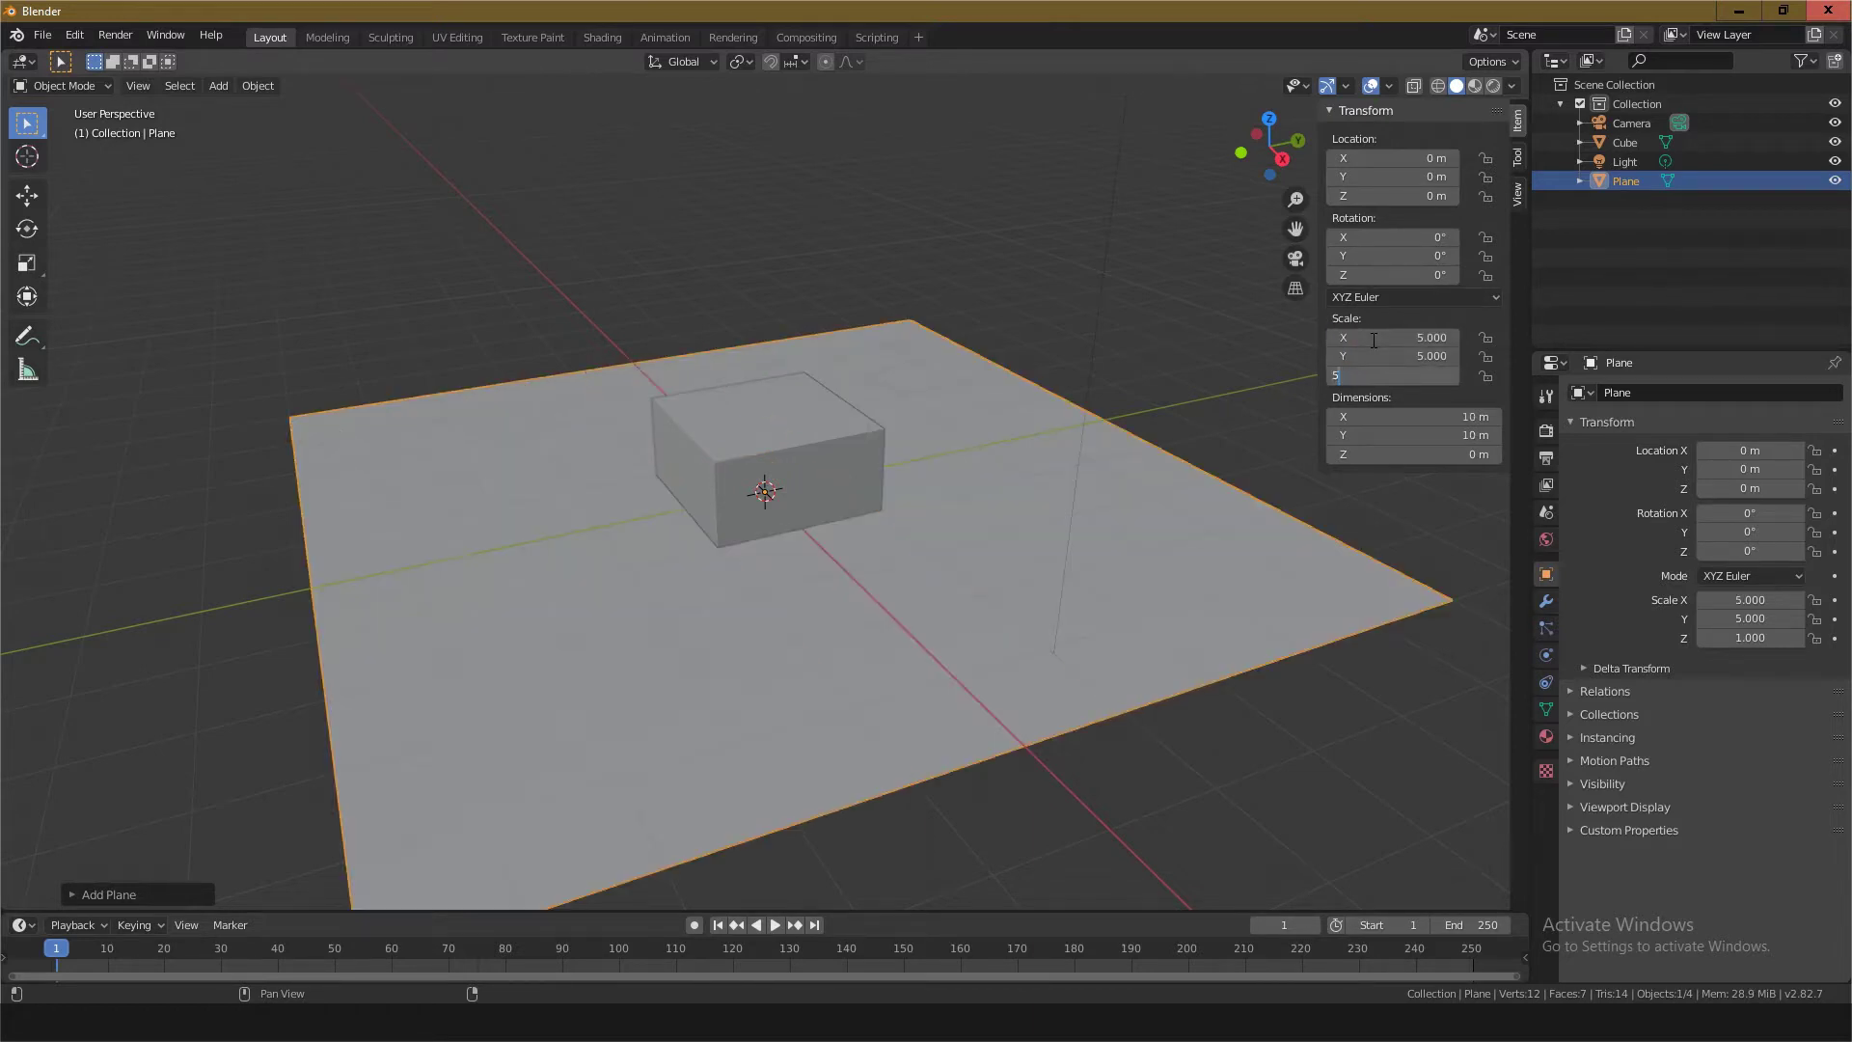
{"action": "key", "text": "Return"}
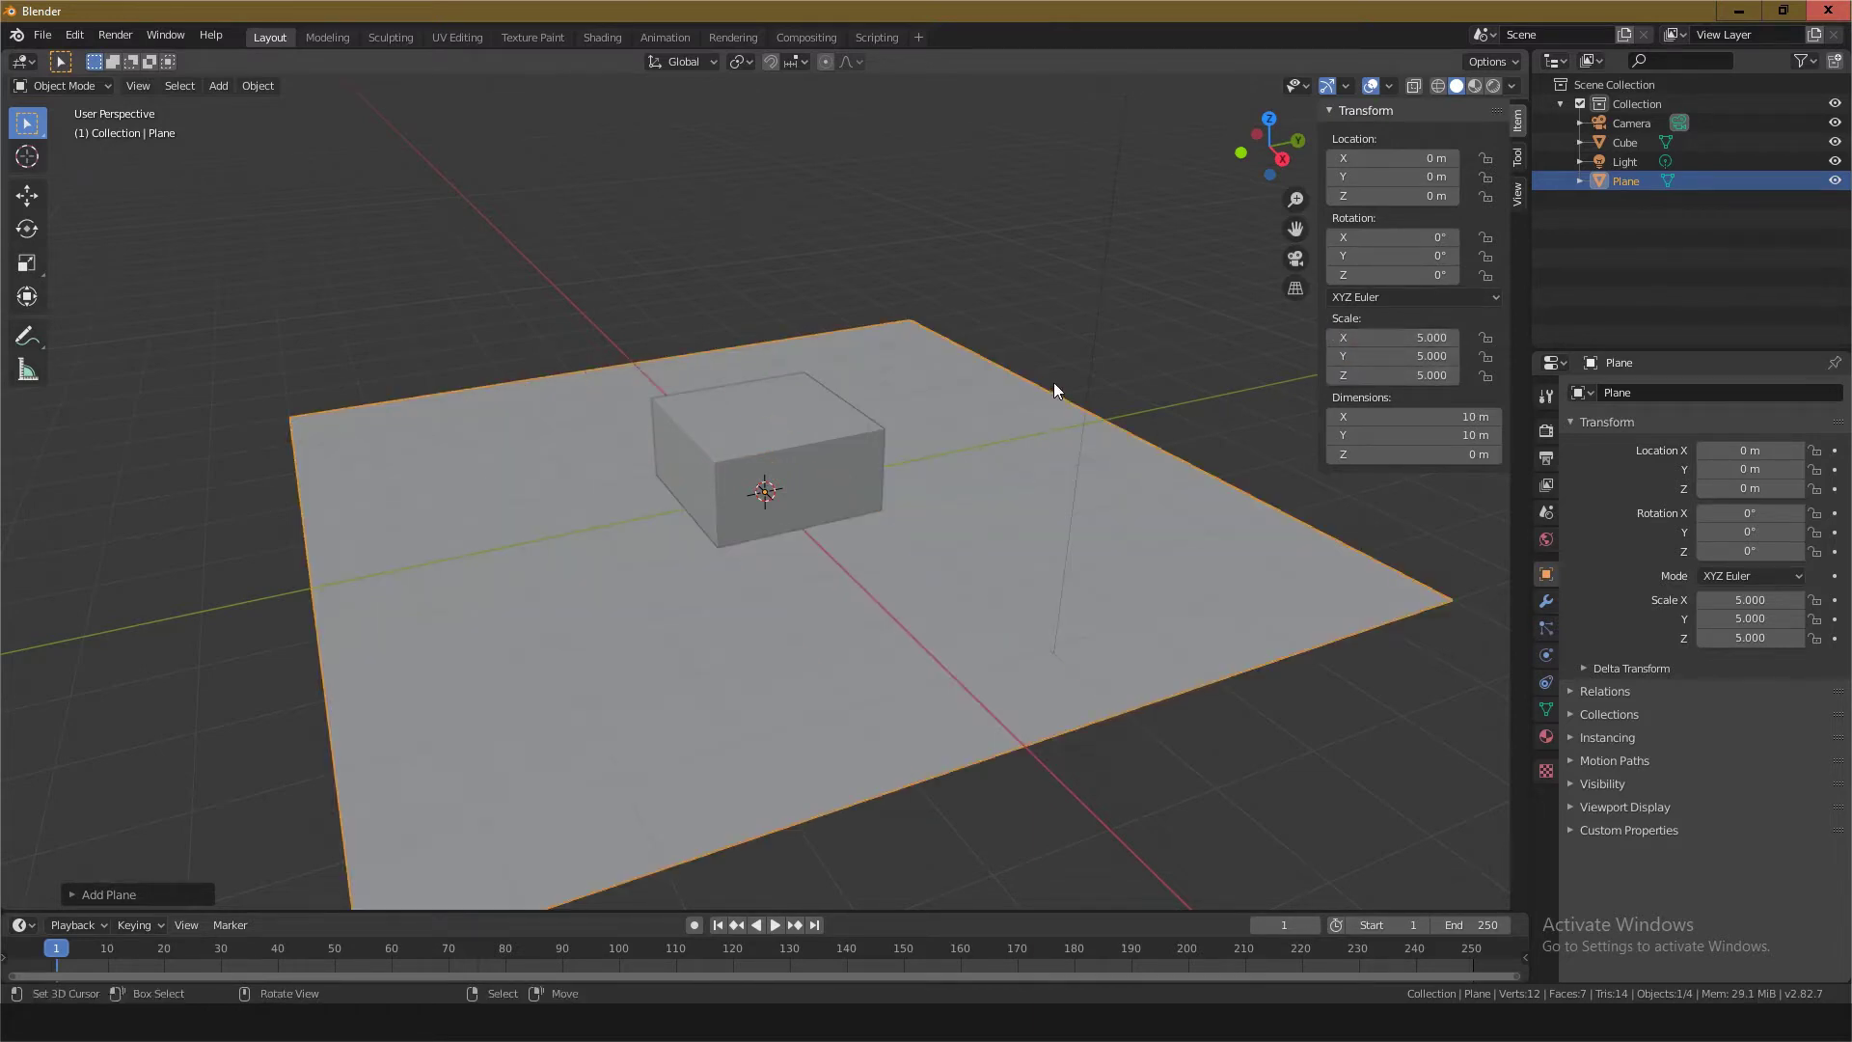
Step: Switch to front orthographic view with the move gizmo and X-ray enabled
{"action": "key", "text": "n"}
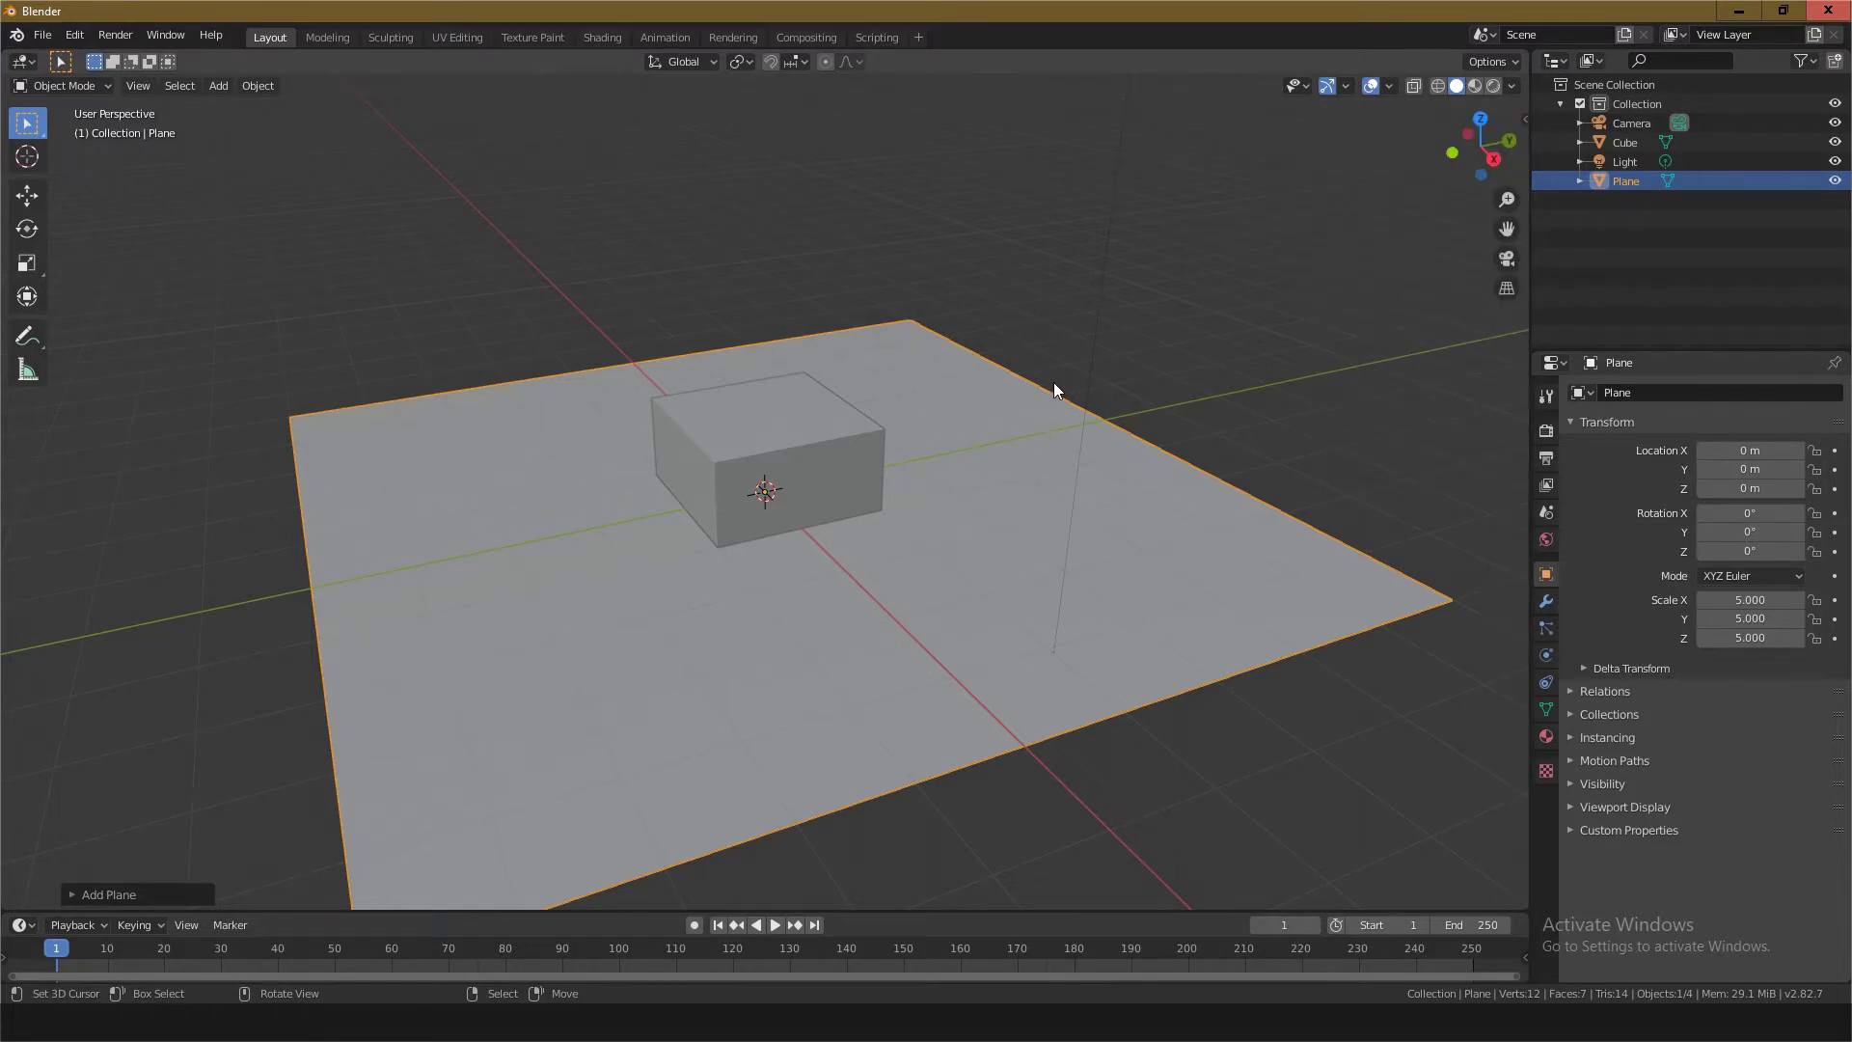
{"action": "key", "text": "KP_1"}
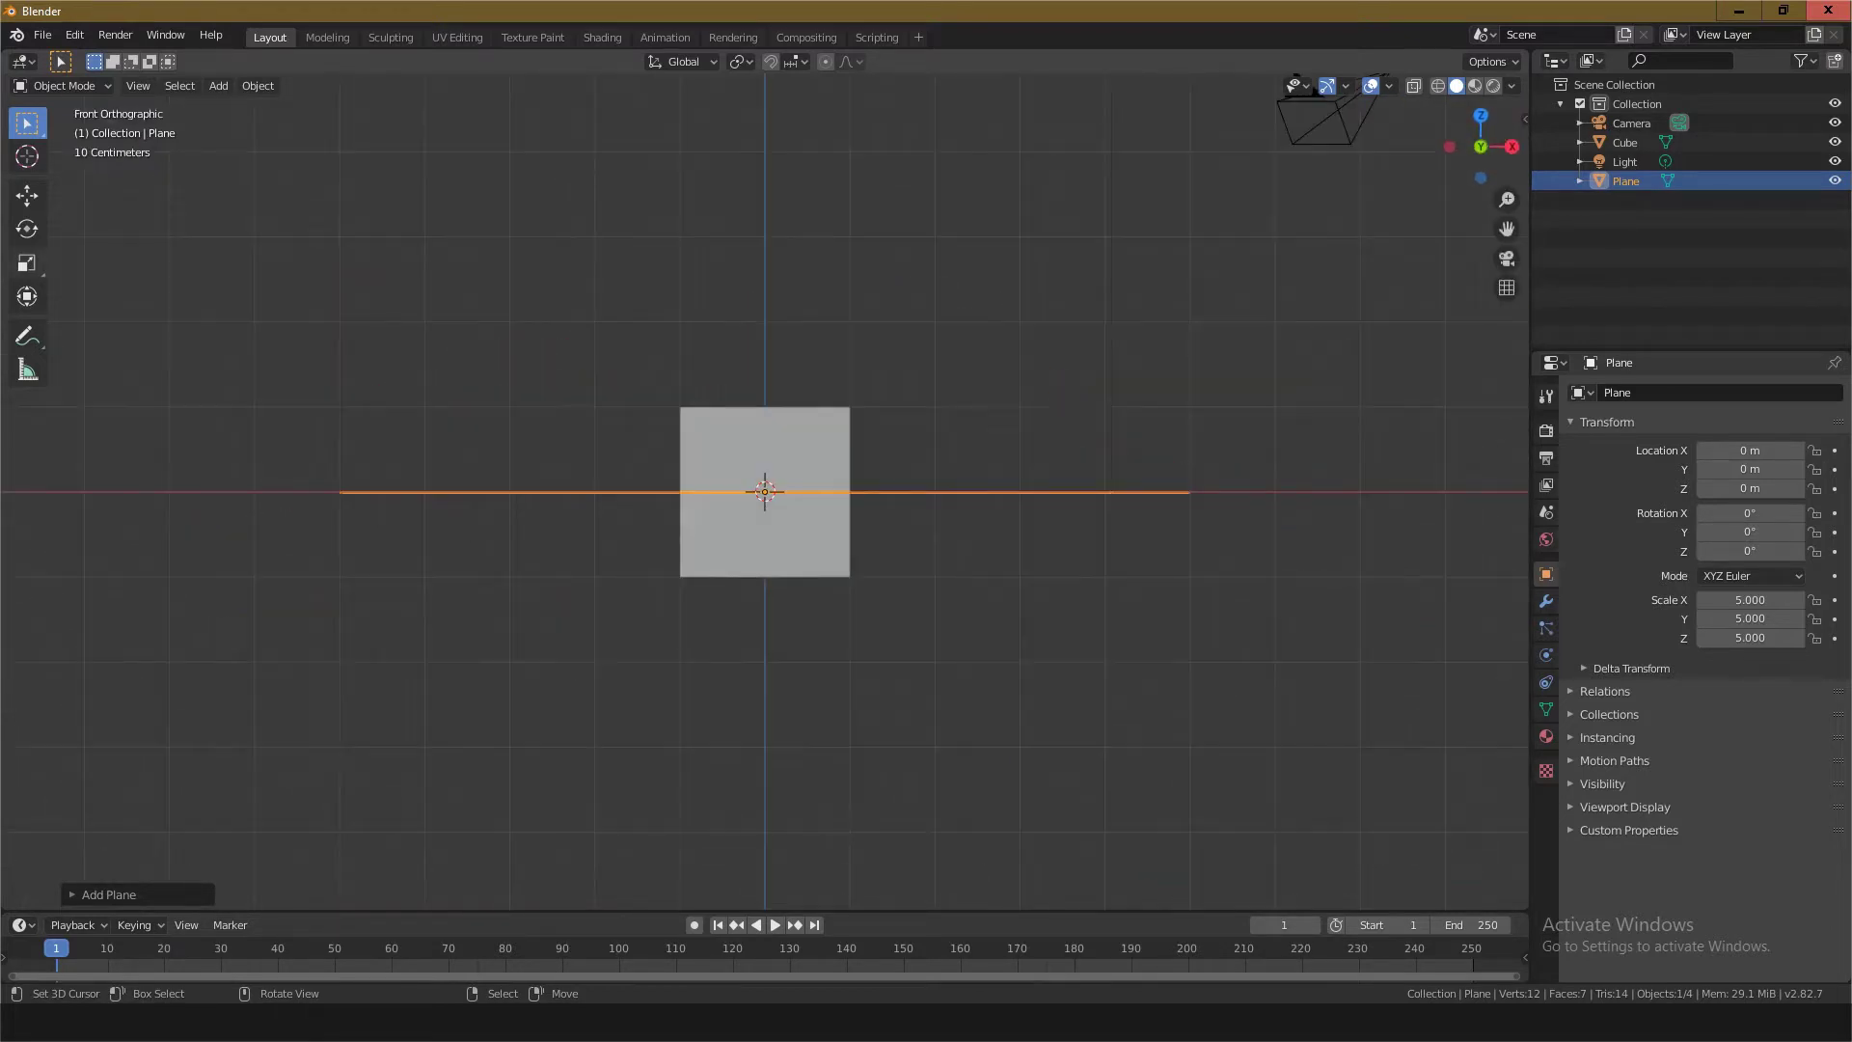
{"action": "scroll", "coordinate": [681, 507], "scroll_direction": "up", "scroll_amount": 2}
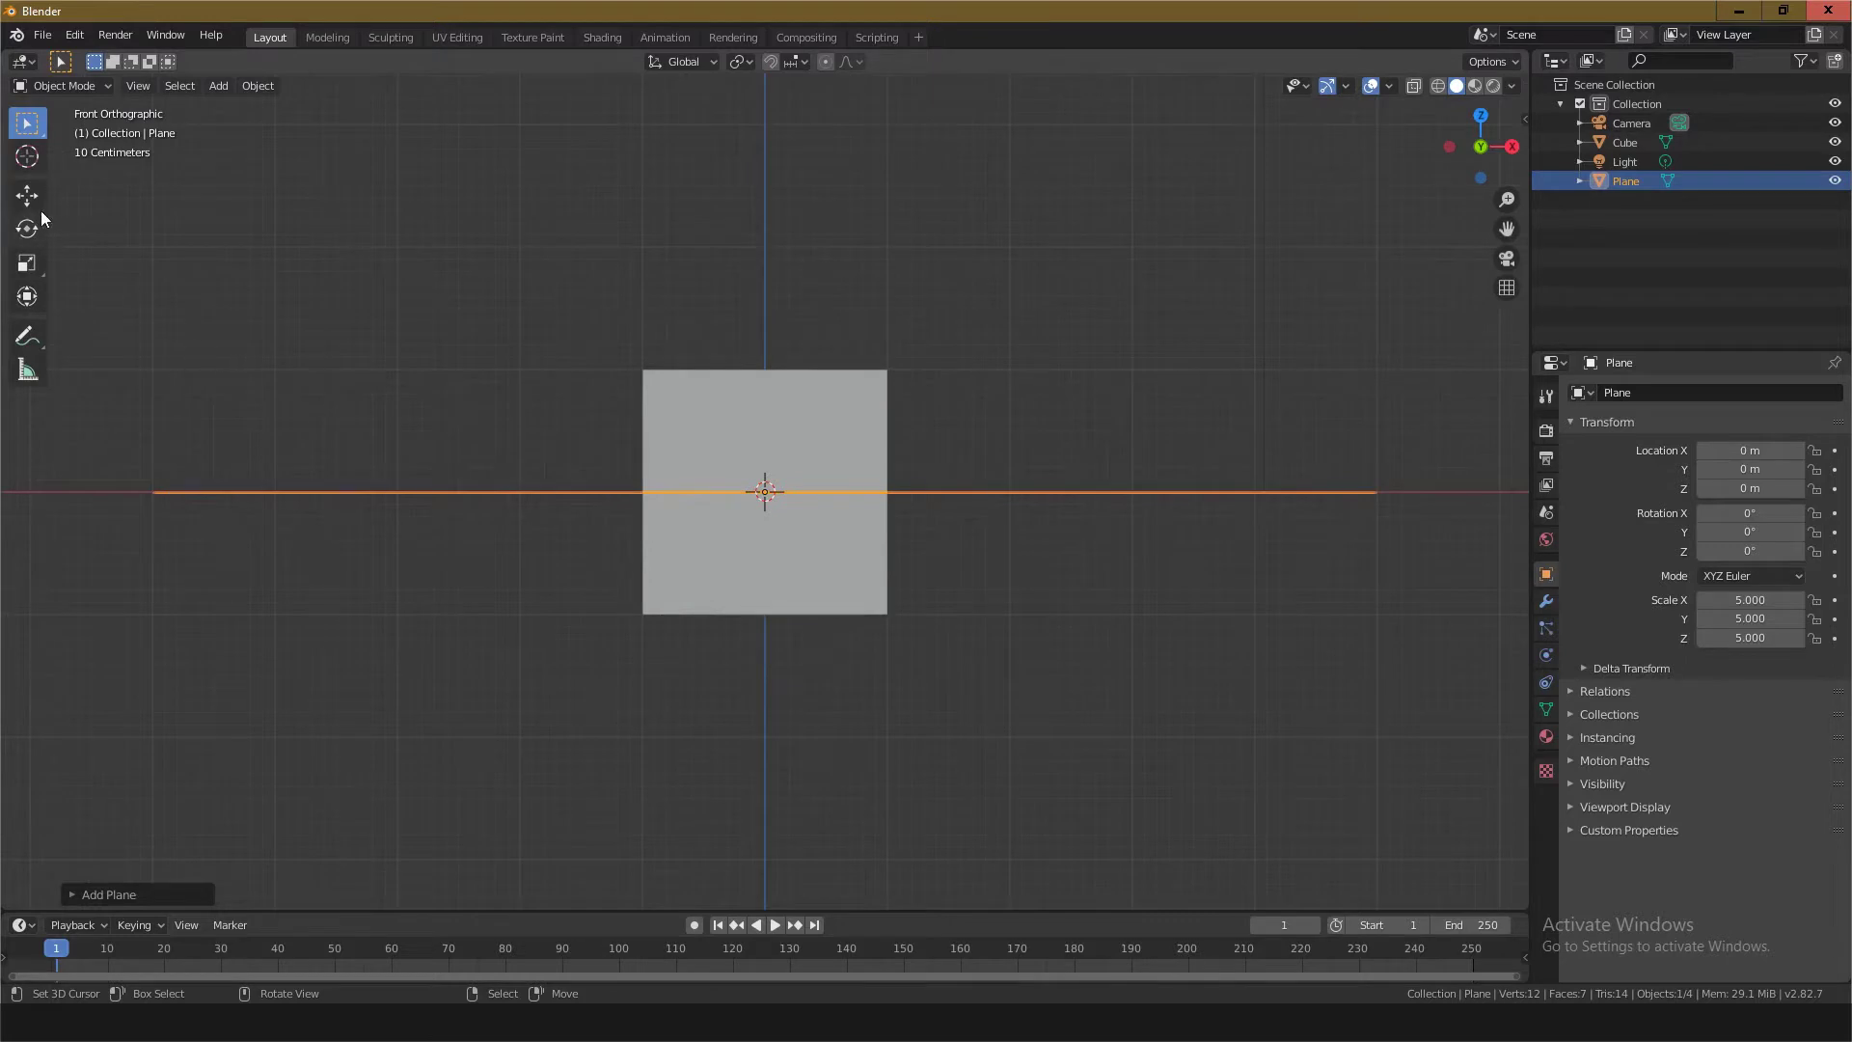
{"action": "left_click", "coordinate": [1302, 86]}
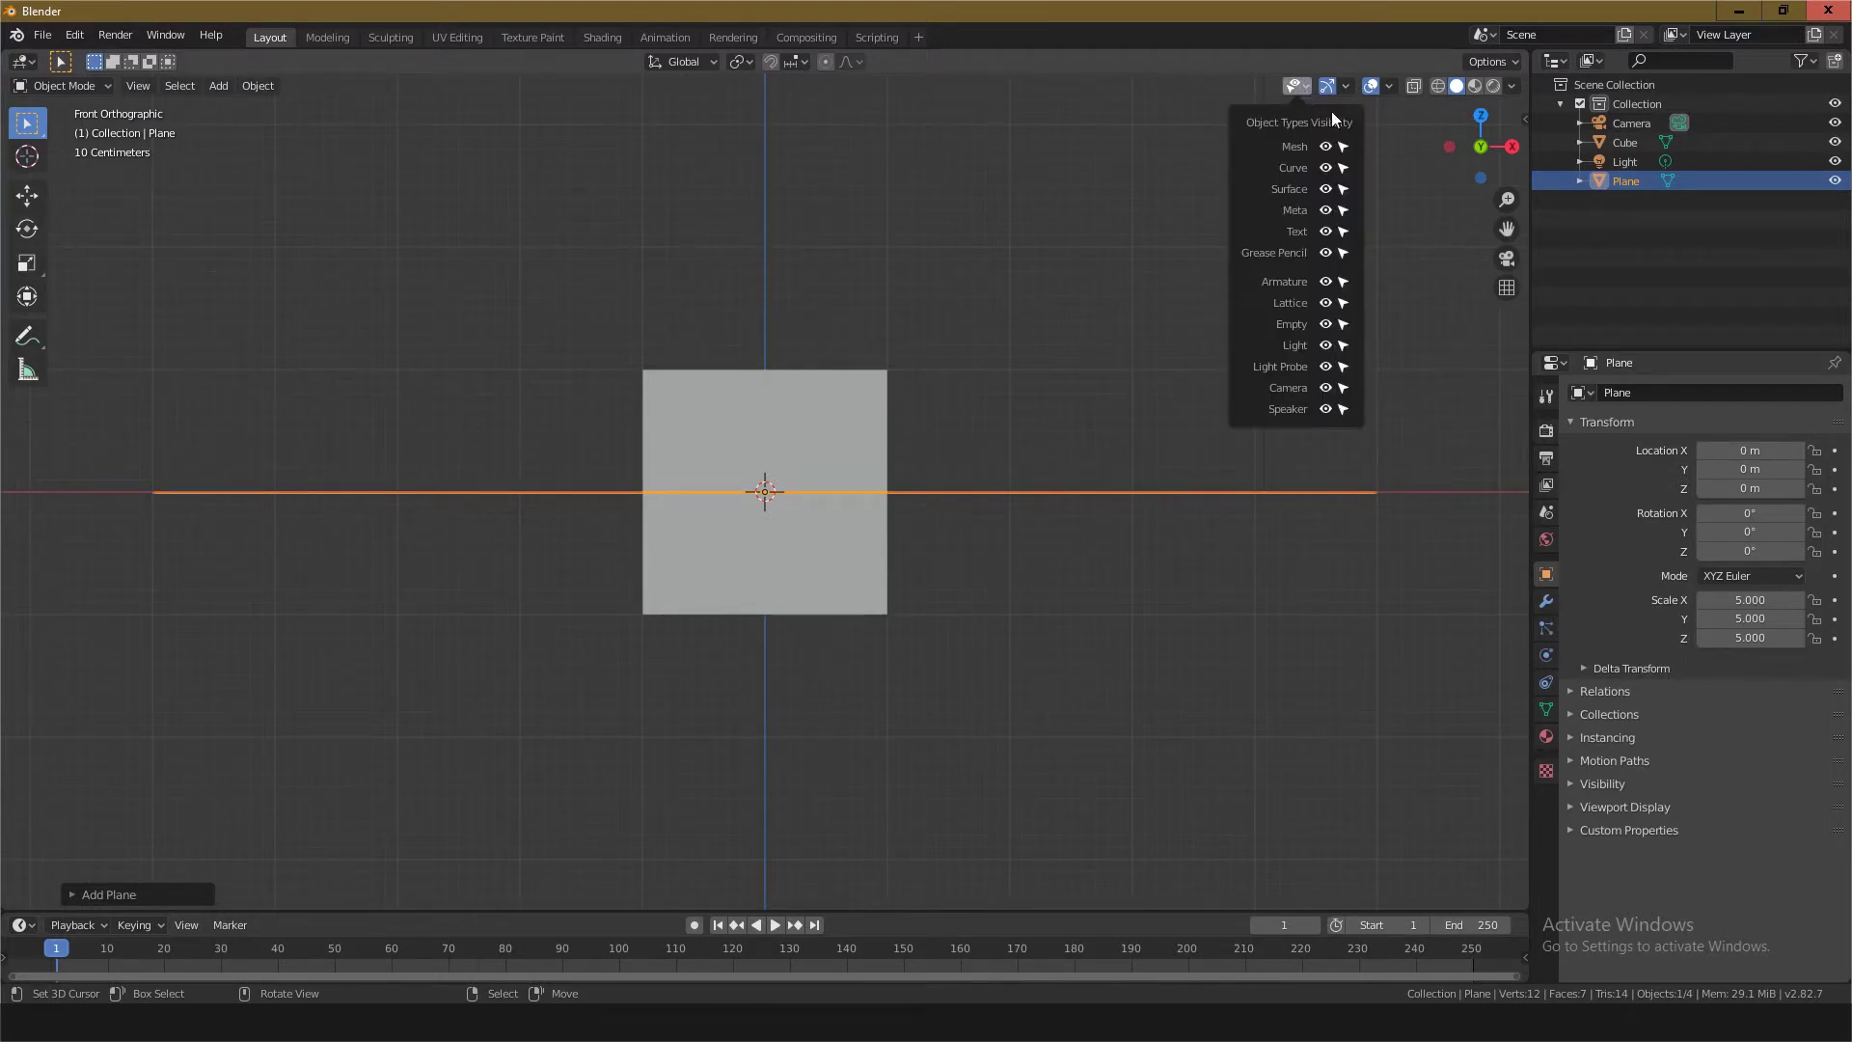
{"action": "left_click", "coordinate": [1345, 87]}
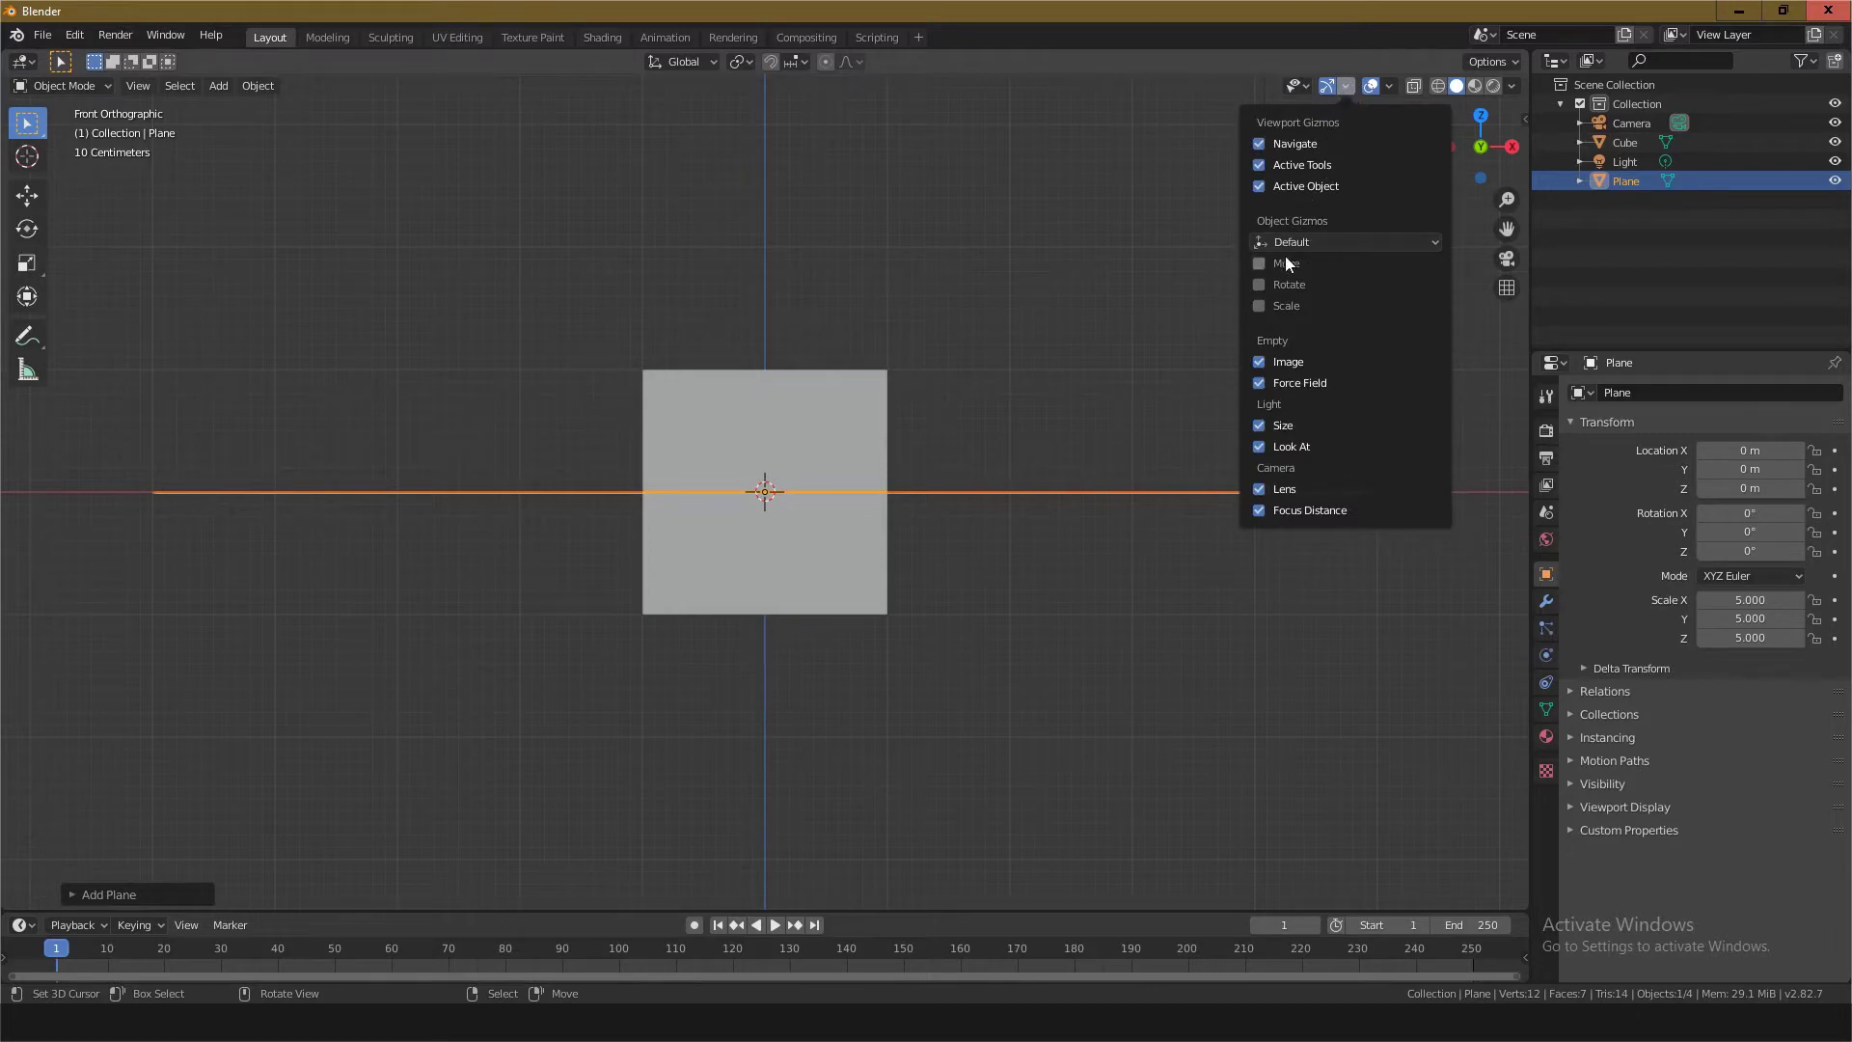
{"action": "left_click", "coordinate": [1259, 263]}
{"action": "scroll", "coordinate": [748, 477], "scroll_direction": "up", "scroll_amount": 3}
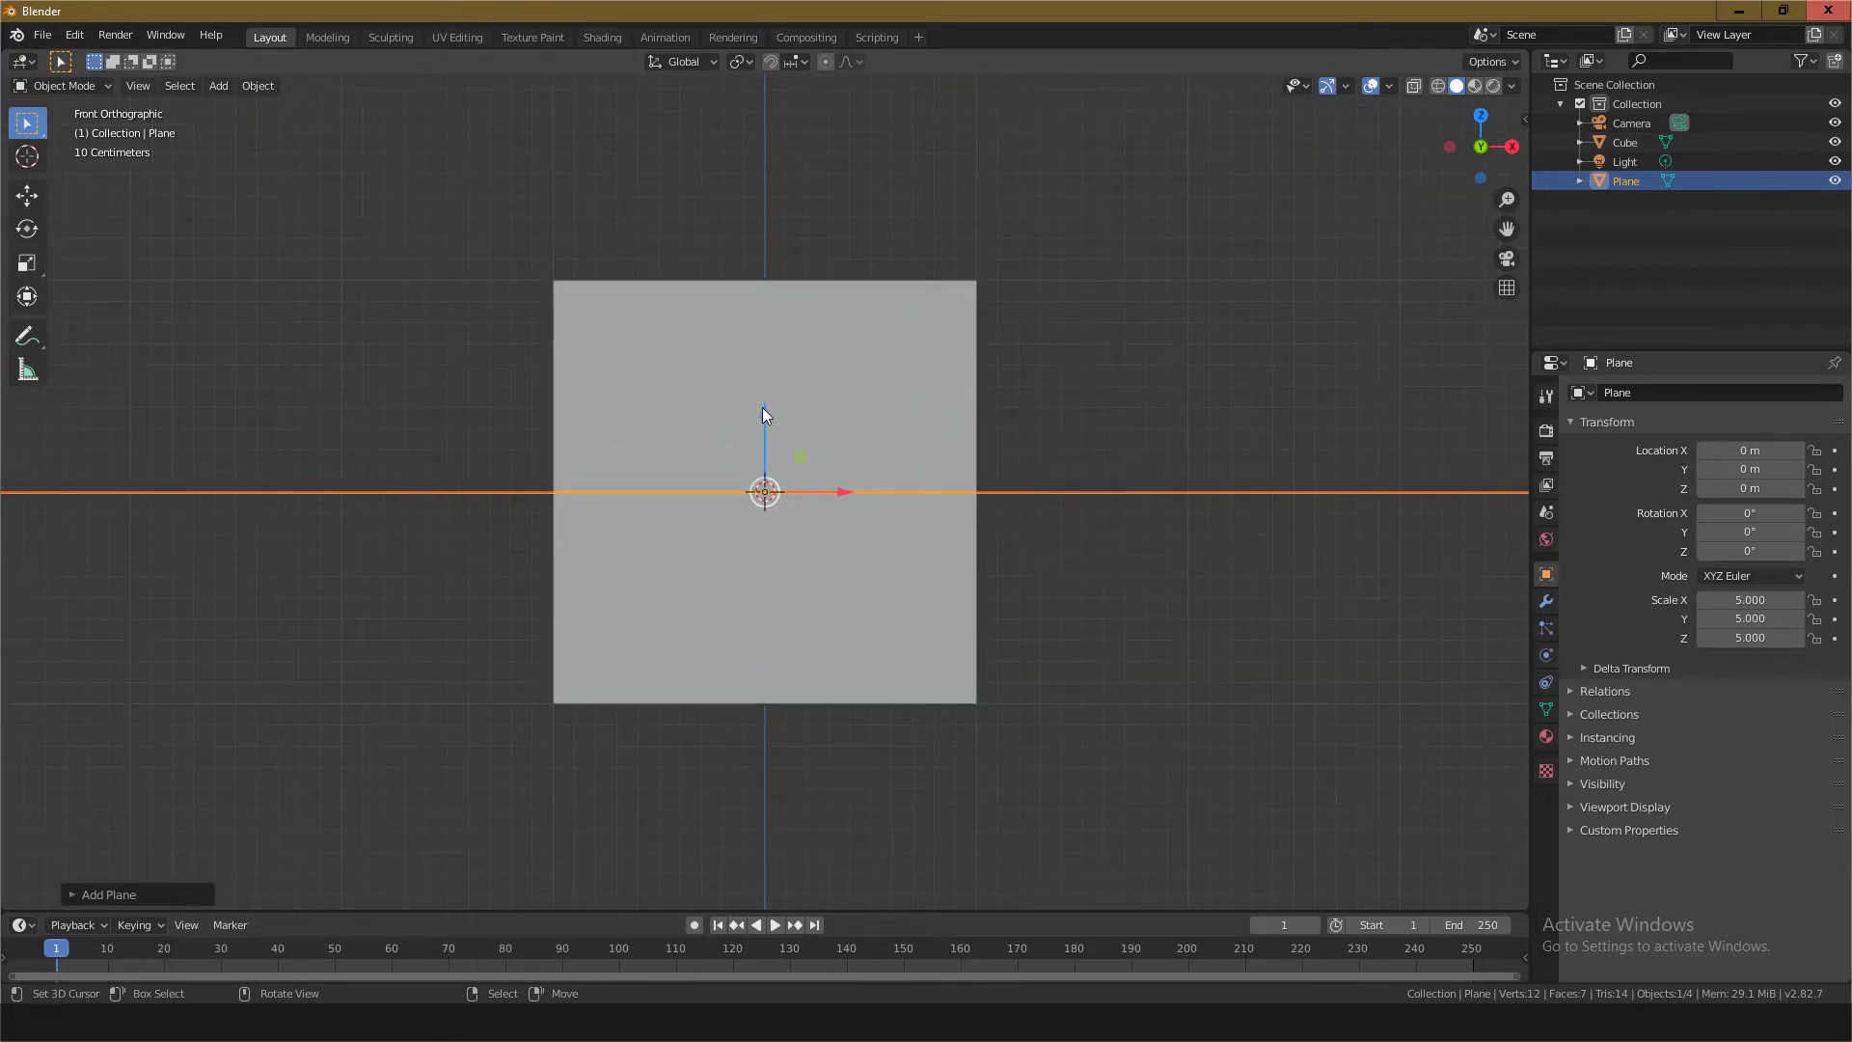
{"action": "left_click", "coordinate": [1414, 86]}
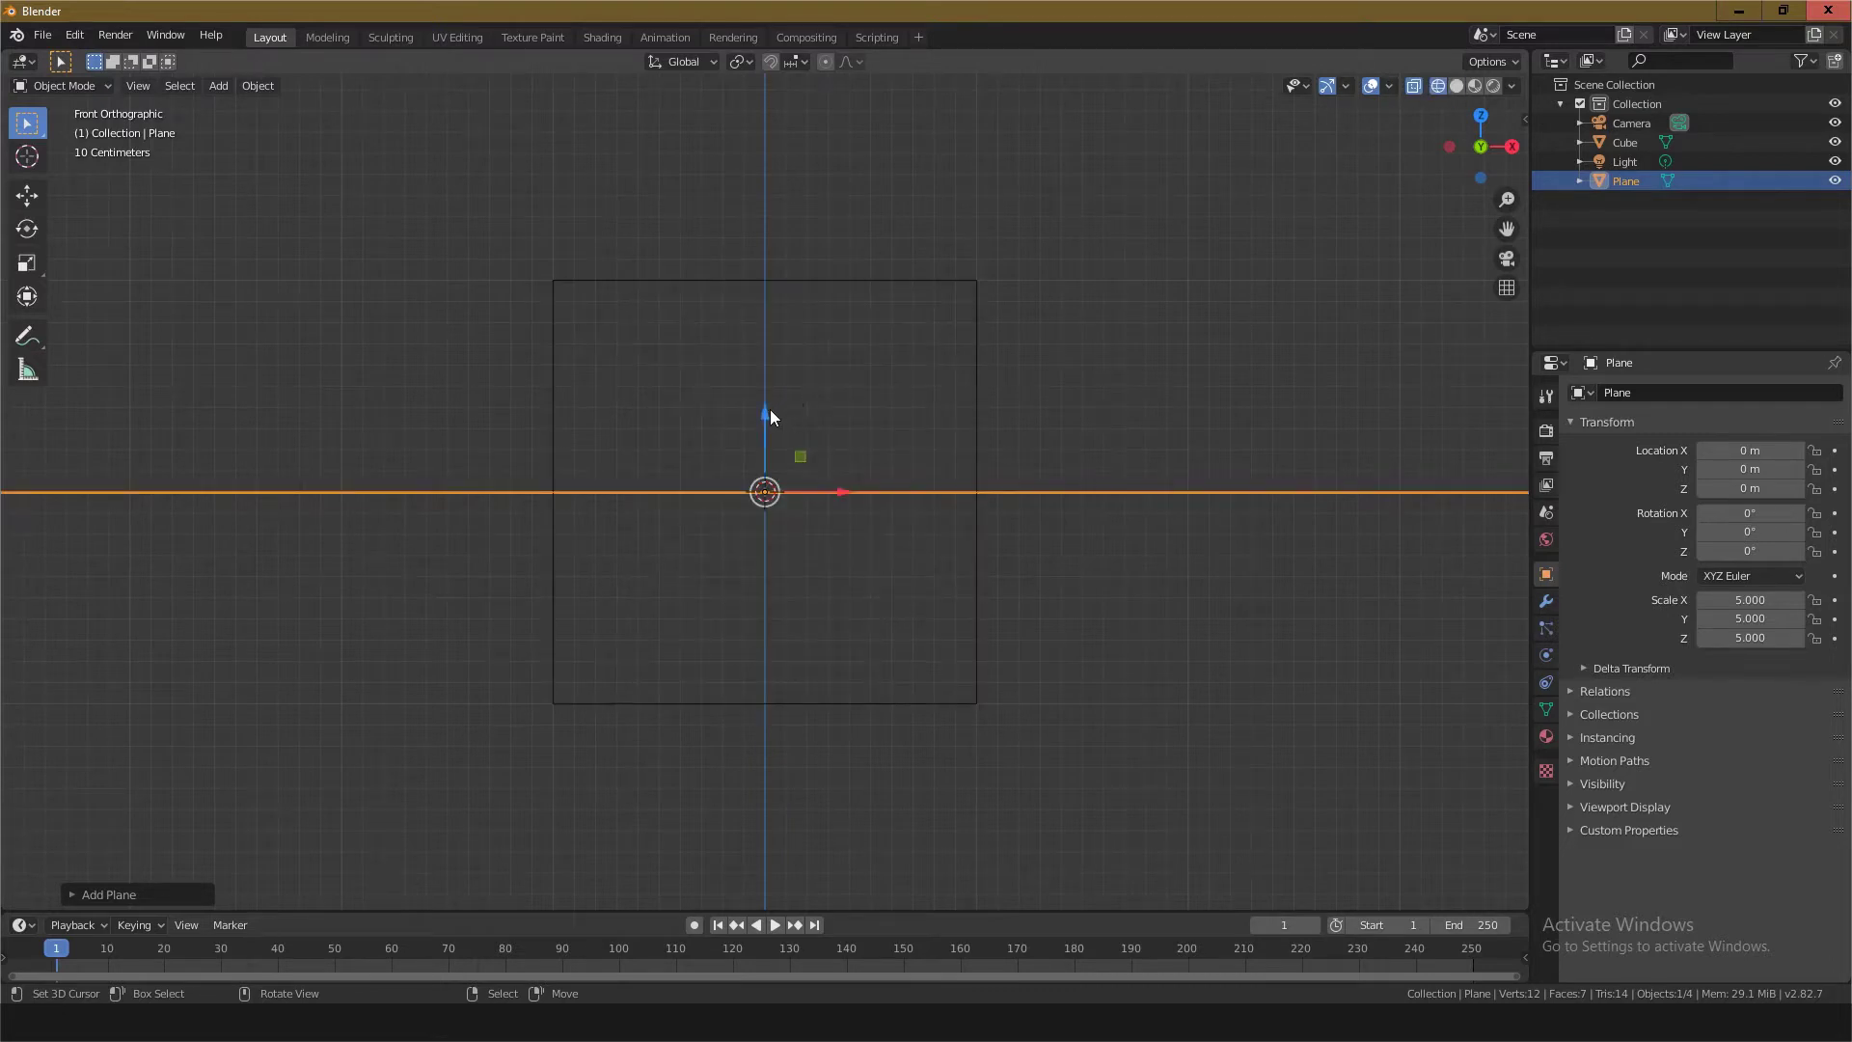
Step: Lower the plane along Z to -0.99526 m, at the cube's base
{"action": "left_click_drag", "start_coordinate": [763, 413], "coordinate": [765, 612]}
{"action": "scroll", "coordinate": [765, 631], "scroll_direction": "up", "scroll_amount": 2}
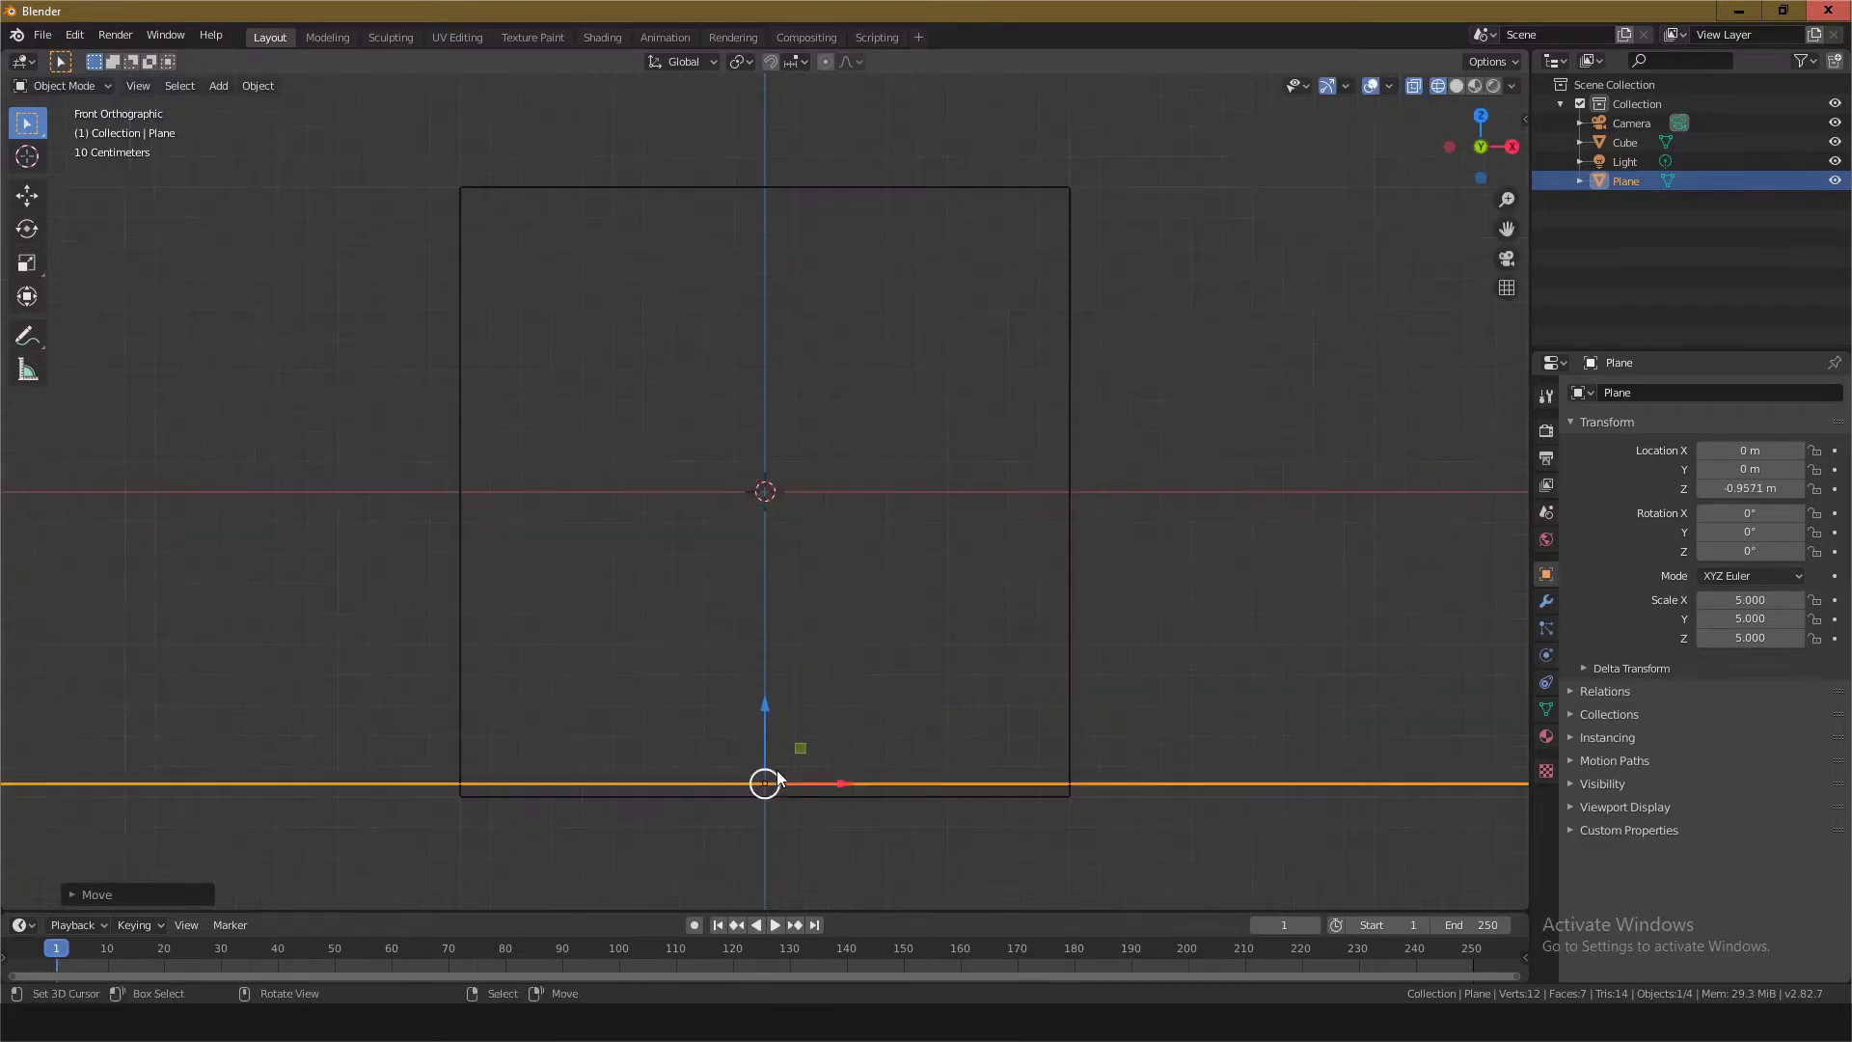
{"action": "scroll", "coordinate": [783, 739], "scroll_direction": "up", "scroll_amount": 2}
{"action": "scroll", "coordinate": [783, 738], "scroll_direction": "down", "scroll_amount": 3}
{"action": "scroll", "coordinate": [789, 690], "scroll_direction": "down", "scroll_amount": 3, "text": "shift"}
{"action": "scroll", "coordinate": [789, 642], "scroll_direction": "up", "scroll_amount": 4}
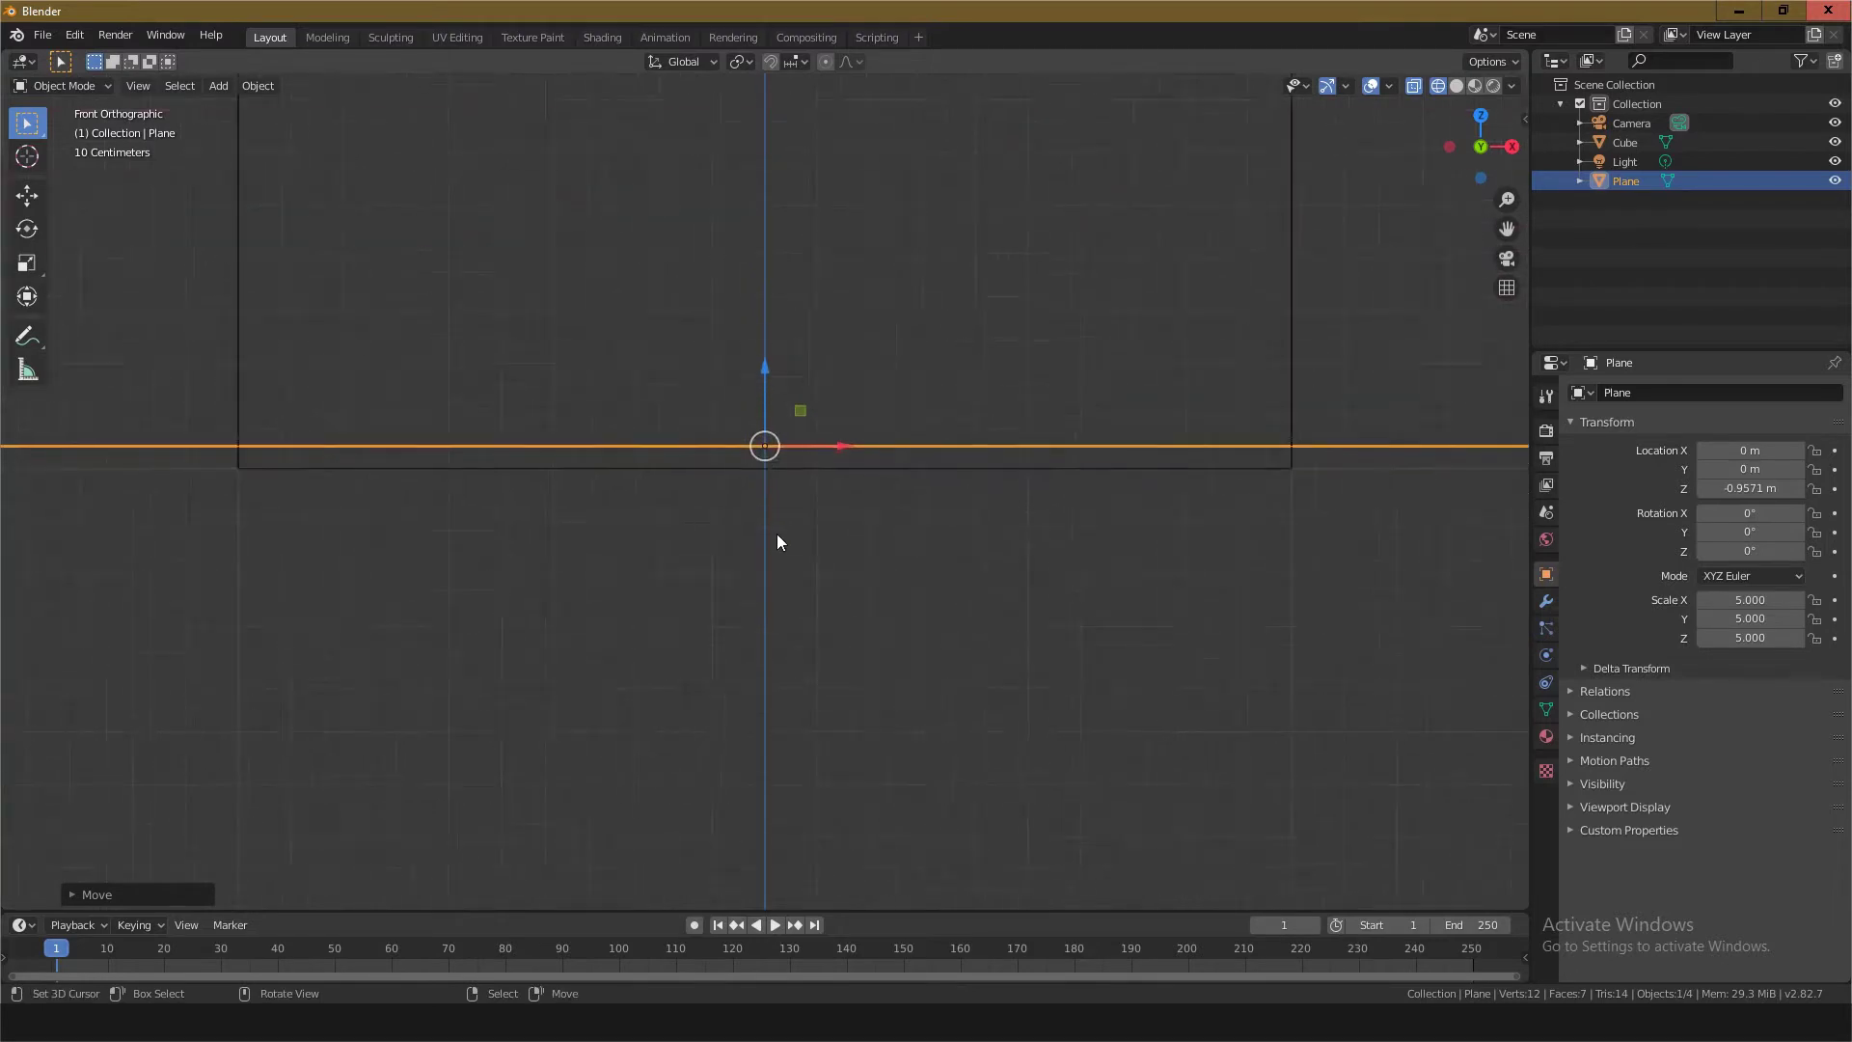
{"action": "scroll", "coordinate": [778, 534], "scroll_direction": "up", "scroll_amount": 1}
{"action": "left_click_drag", "start_coordinate": [764, 360], "coordinate": [771, 383]}
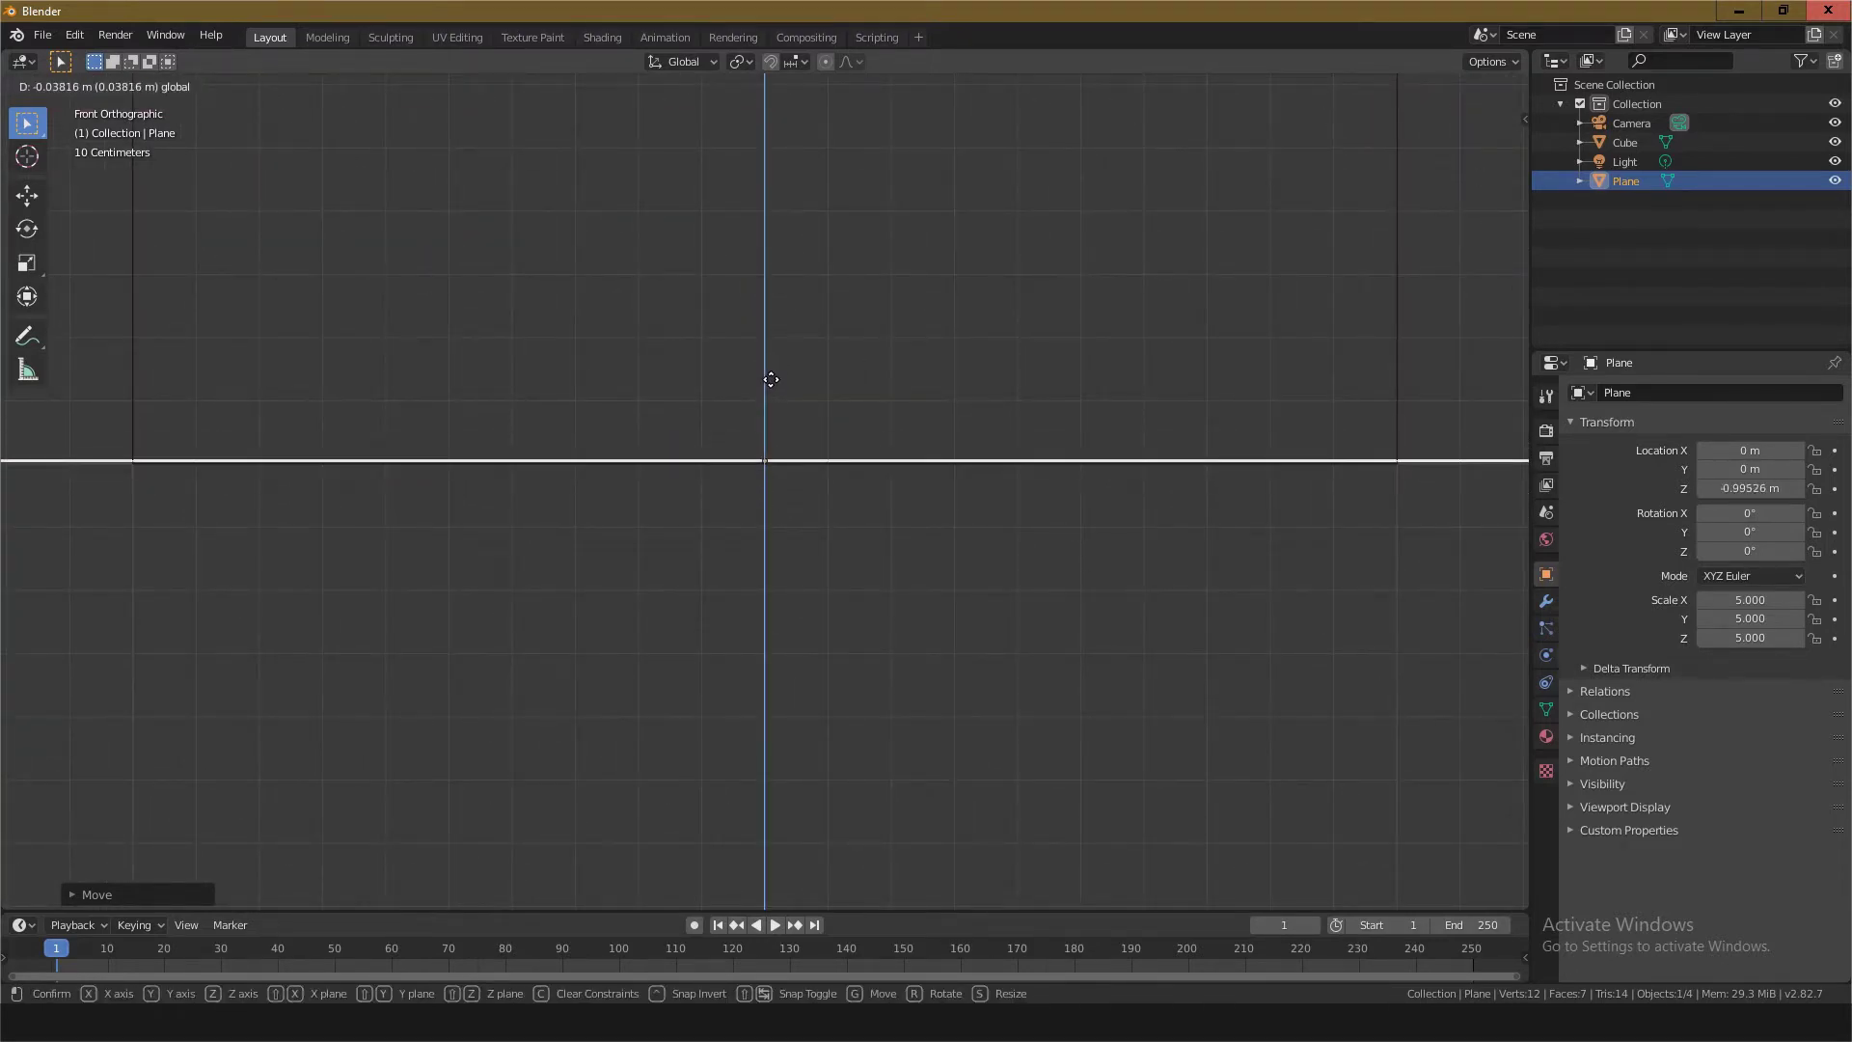
{"action": "left_click_drag", "start_coordinate": [771, 383], "coordinate": [769, 379]}
{"action": "scroll", "coordinate": [857, 371], "scroll_direction": "down", "scroll_amount": 2}
{"action": "scroll", "coordinate": [859, 376], "scroll_direction": "down", "scroll_amount": 5}
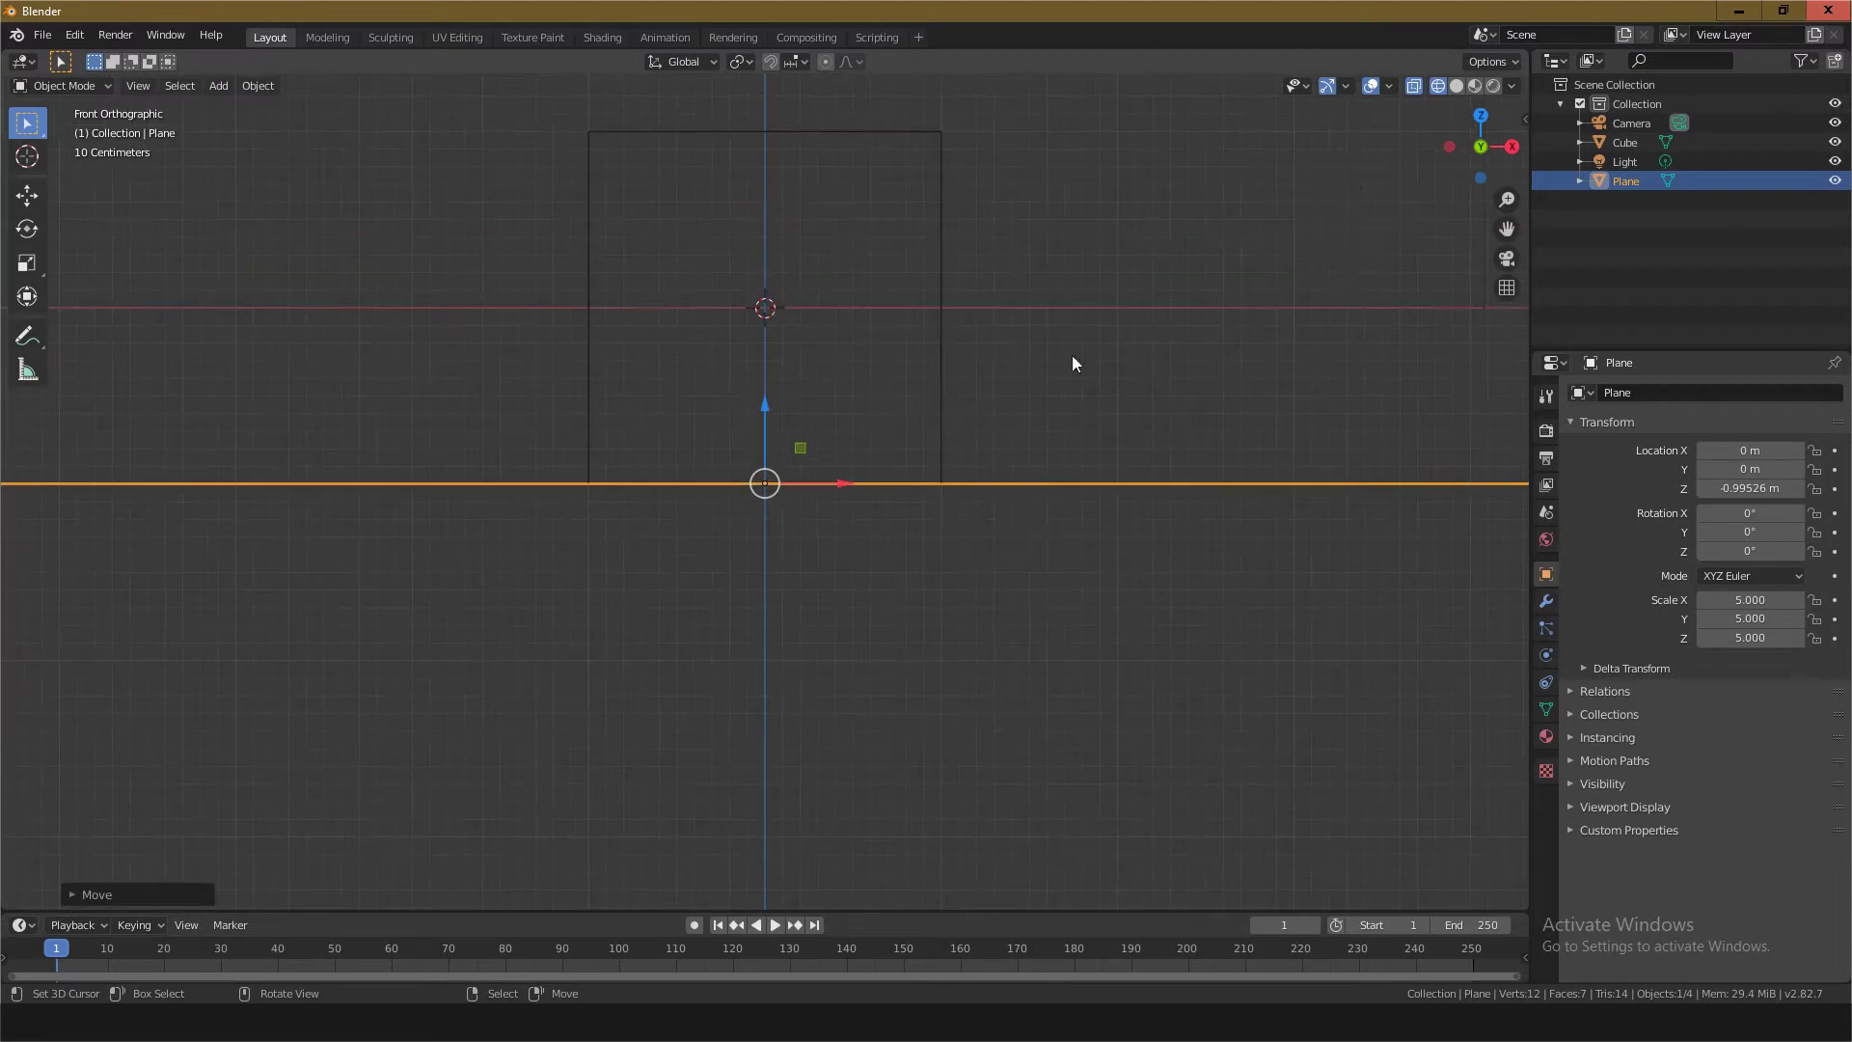
Step: Return to Solid shading in a perspective view of the scene
{"action": "left_click", "coordinate": [1457, 86]}
{"action": "middle_click_drag", "start_coordinate": [945, 405], "coordinate": [801, 489]}
{"action": "scroll", "coordinate": [806, 487], "scroll_direction": "down", "scroll_amount": 4}
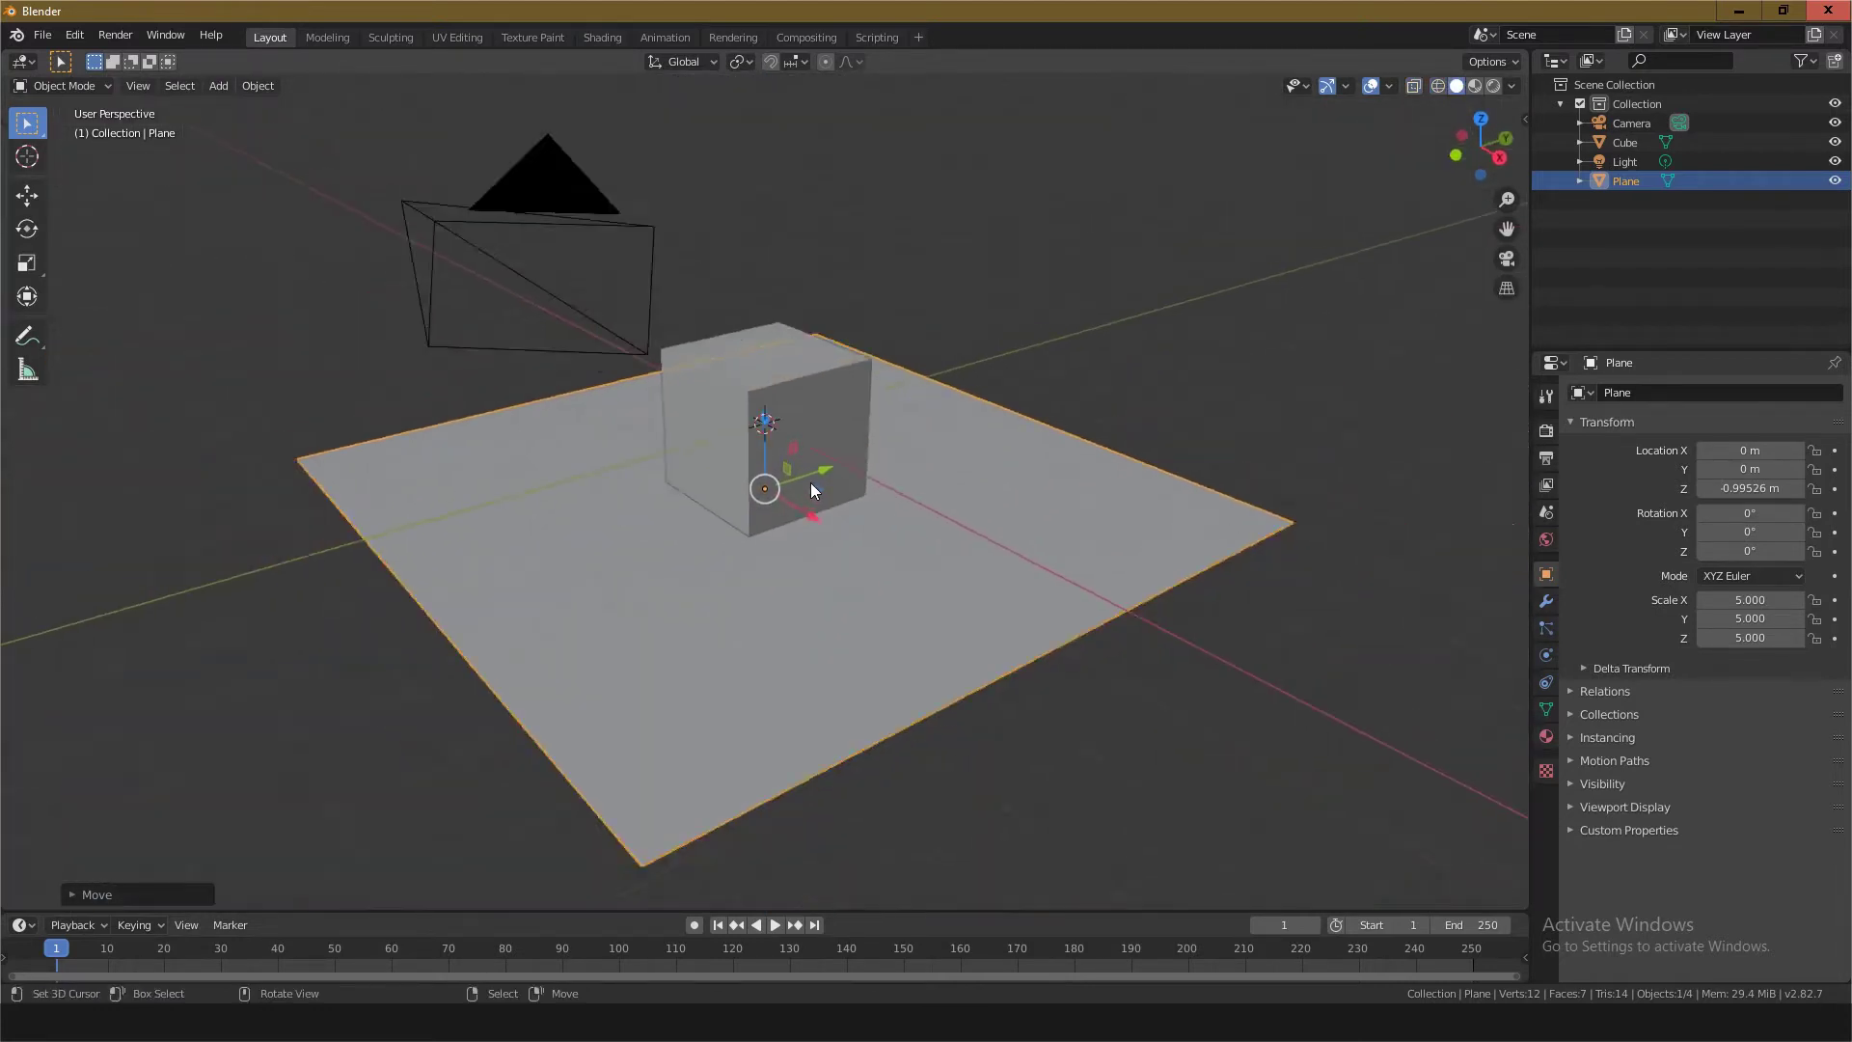
{"action": "scroll", "coordinate": [811, 489], "scroll_direction": "down", "scroll_amount": 2}
Step: Select the light and change its type to Spot in Object Data properties
{"action": "left_click", "coordinate": [1036, 123]}
{"action": "middle_click_drag", "start_coordinate": [1038, 124], "coordinate": [1061, 249], "text": "shift"}
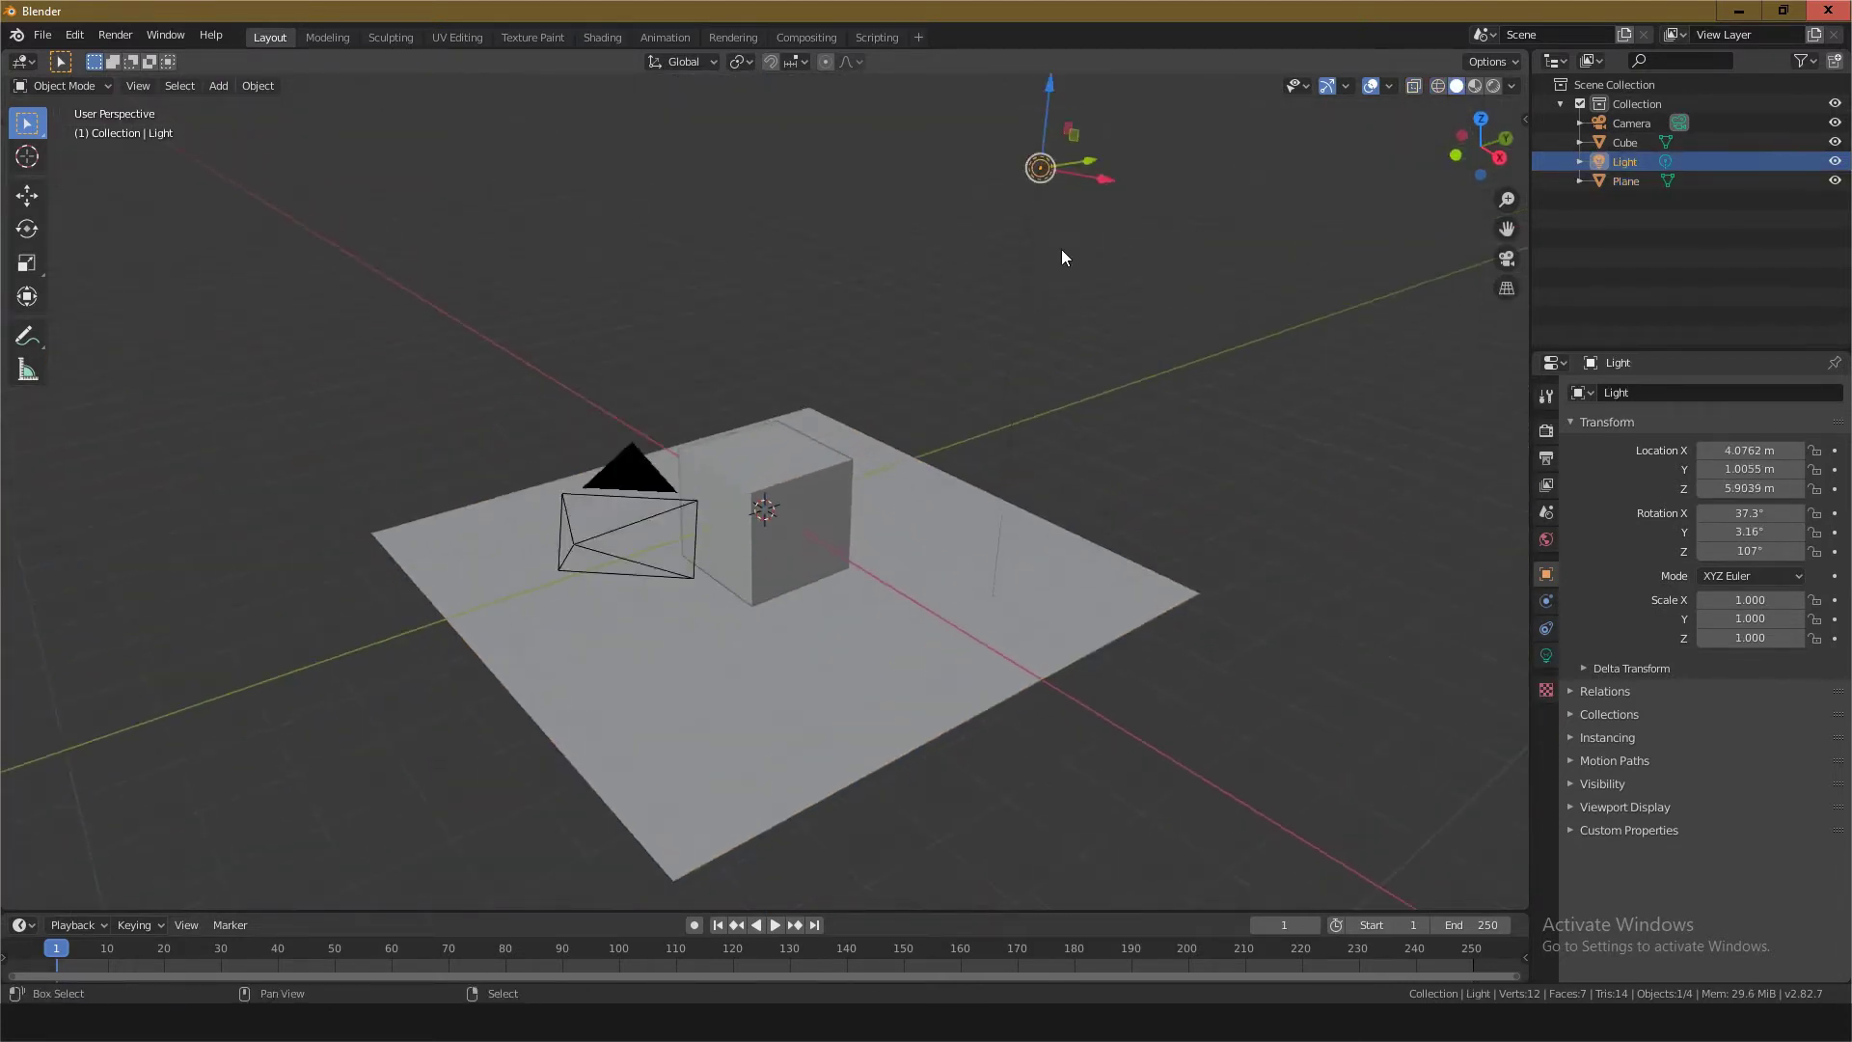
{"action": "left_click", "coordinate": [1547, 656]}
{"action": "left_click_drag", "start_coordinate": [1531, 340], "coordinate": [1320, 338]}
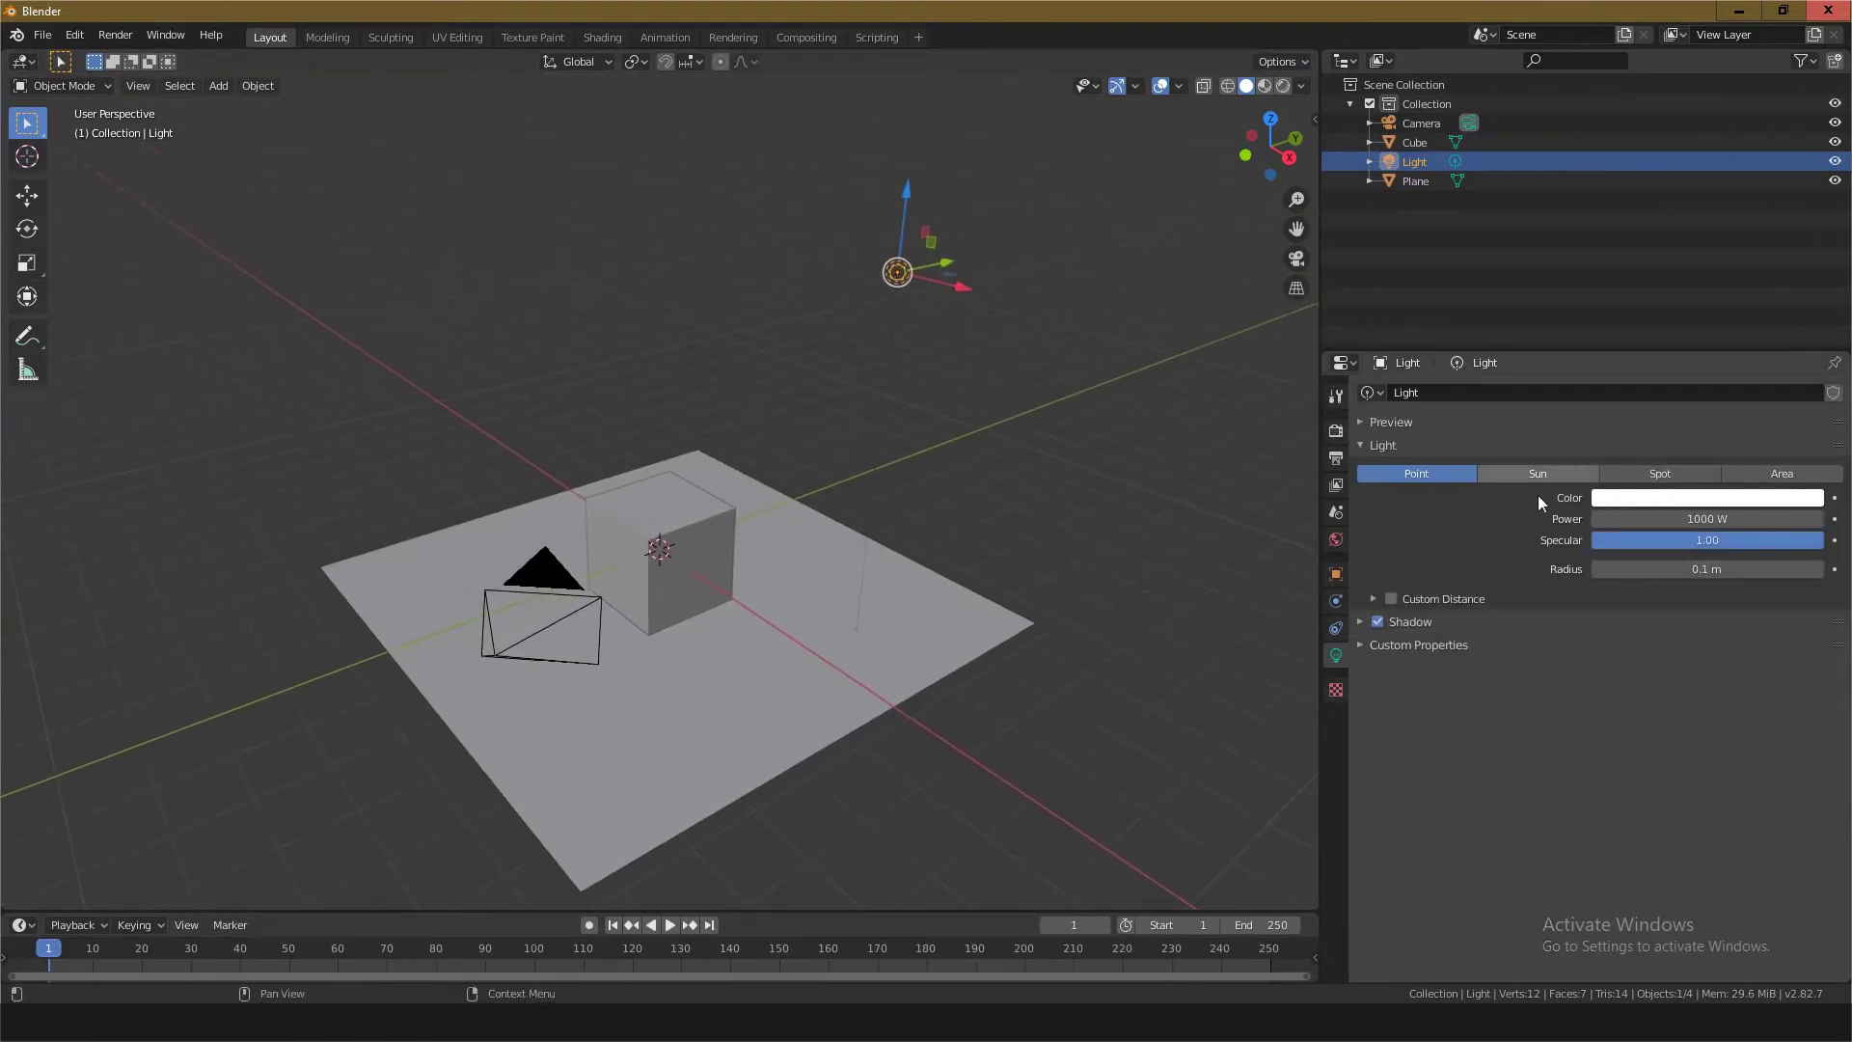
{"action": "left_click", "coordinate": [1663, 469]}
Step: Frame the cube and plane and enable Show Cone for the spot light
{"action": "key", "text": "KP_0"}
{"action": "key", "text": "KP_0"}
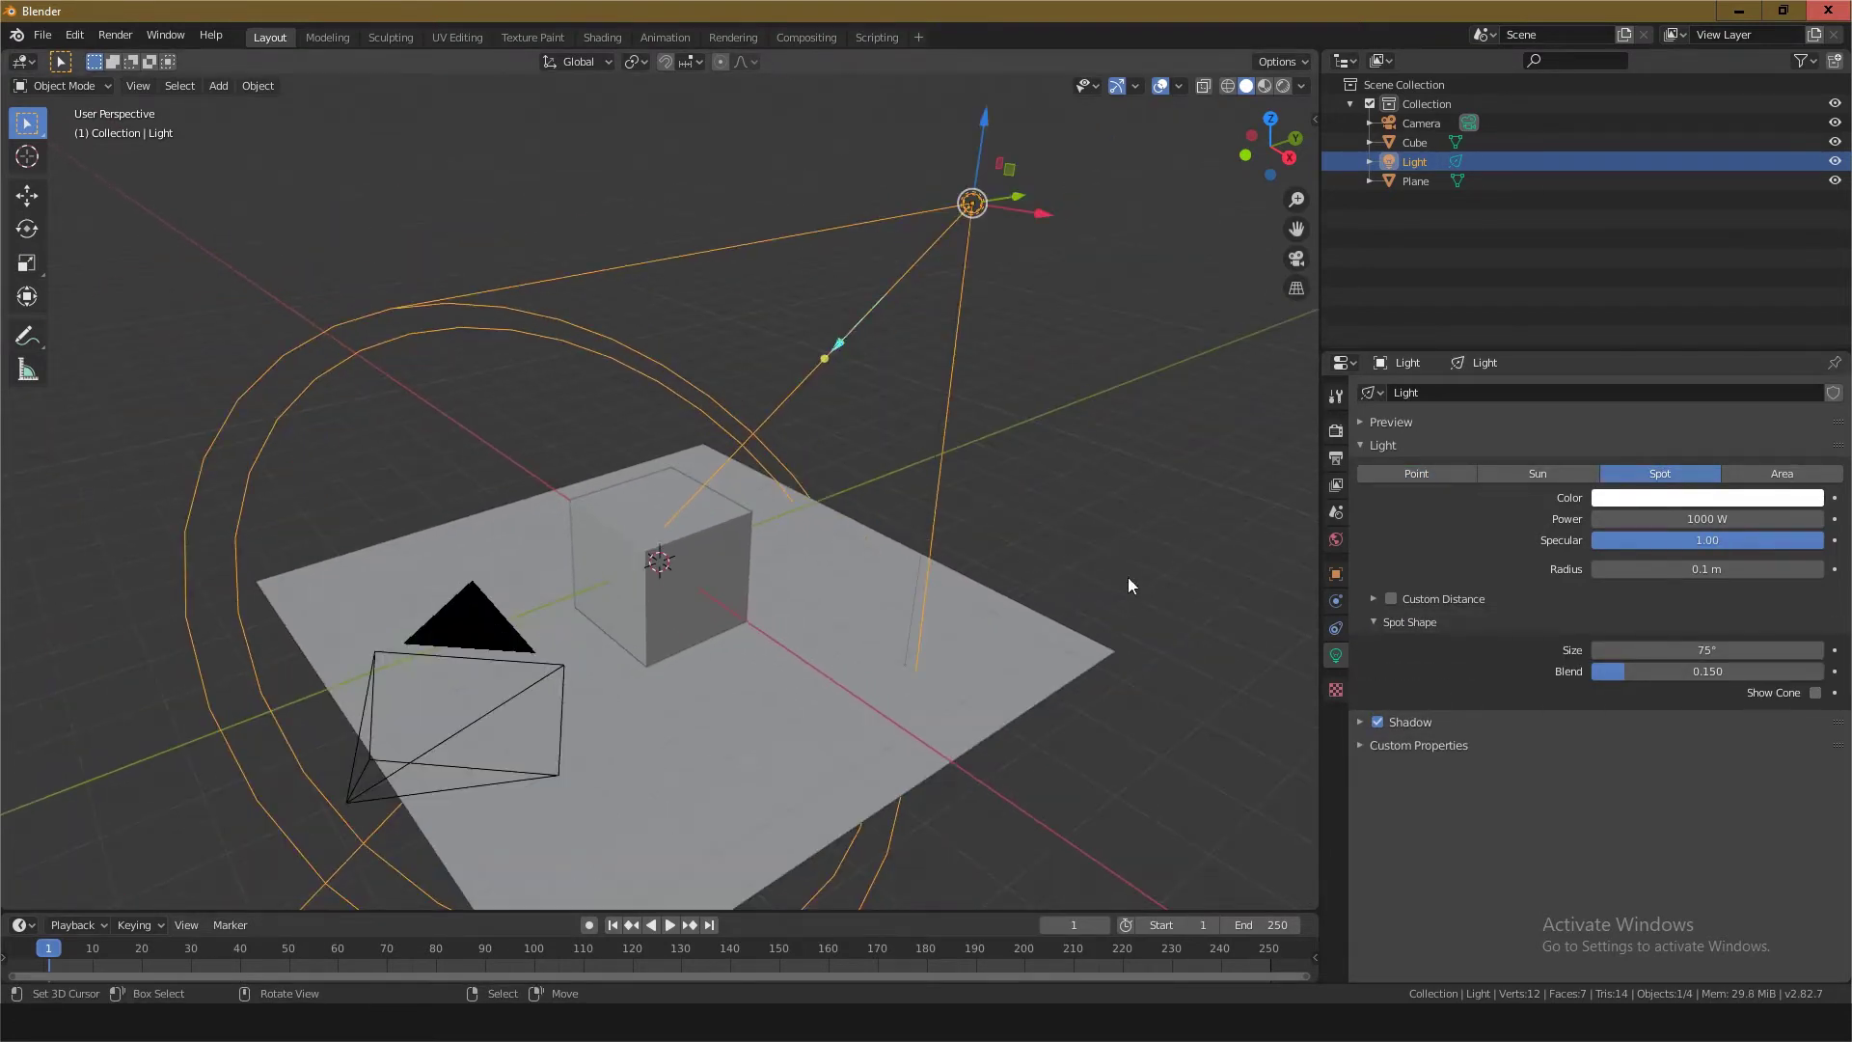
{"action": "middle_click_drag", "start_coordinate": [860, 530], "coordinate": [841, 541]}
{"action": "scroll", "coordinate": [841, 542], "scroll_direction": "up", "scroll_amount": 5}
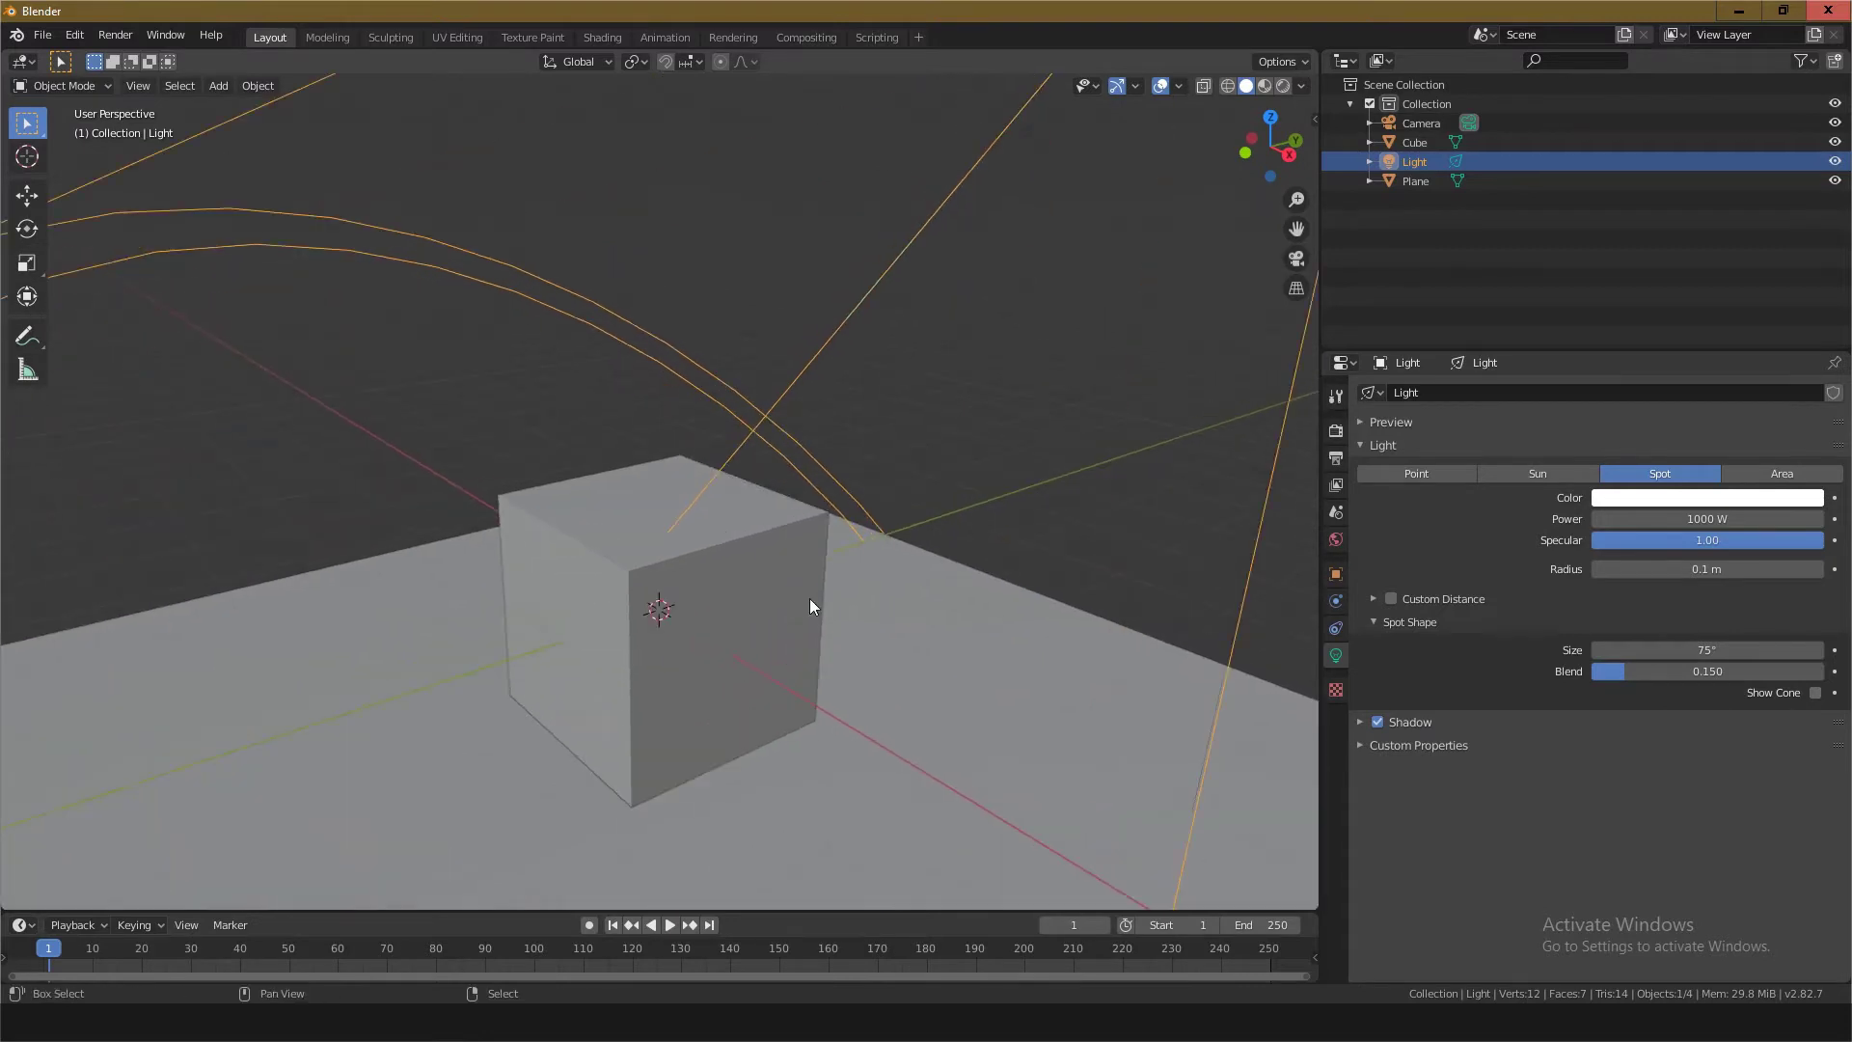
{"action": "scroll", "coordinate": [808, 598], "scroll_direction": "up", "scroll_amount": 1}
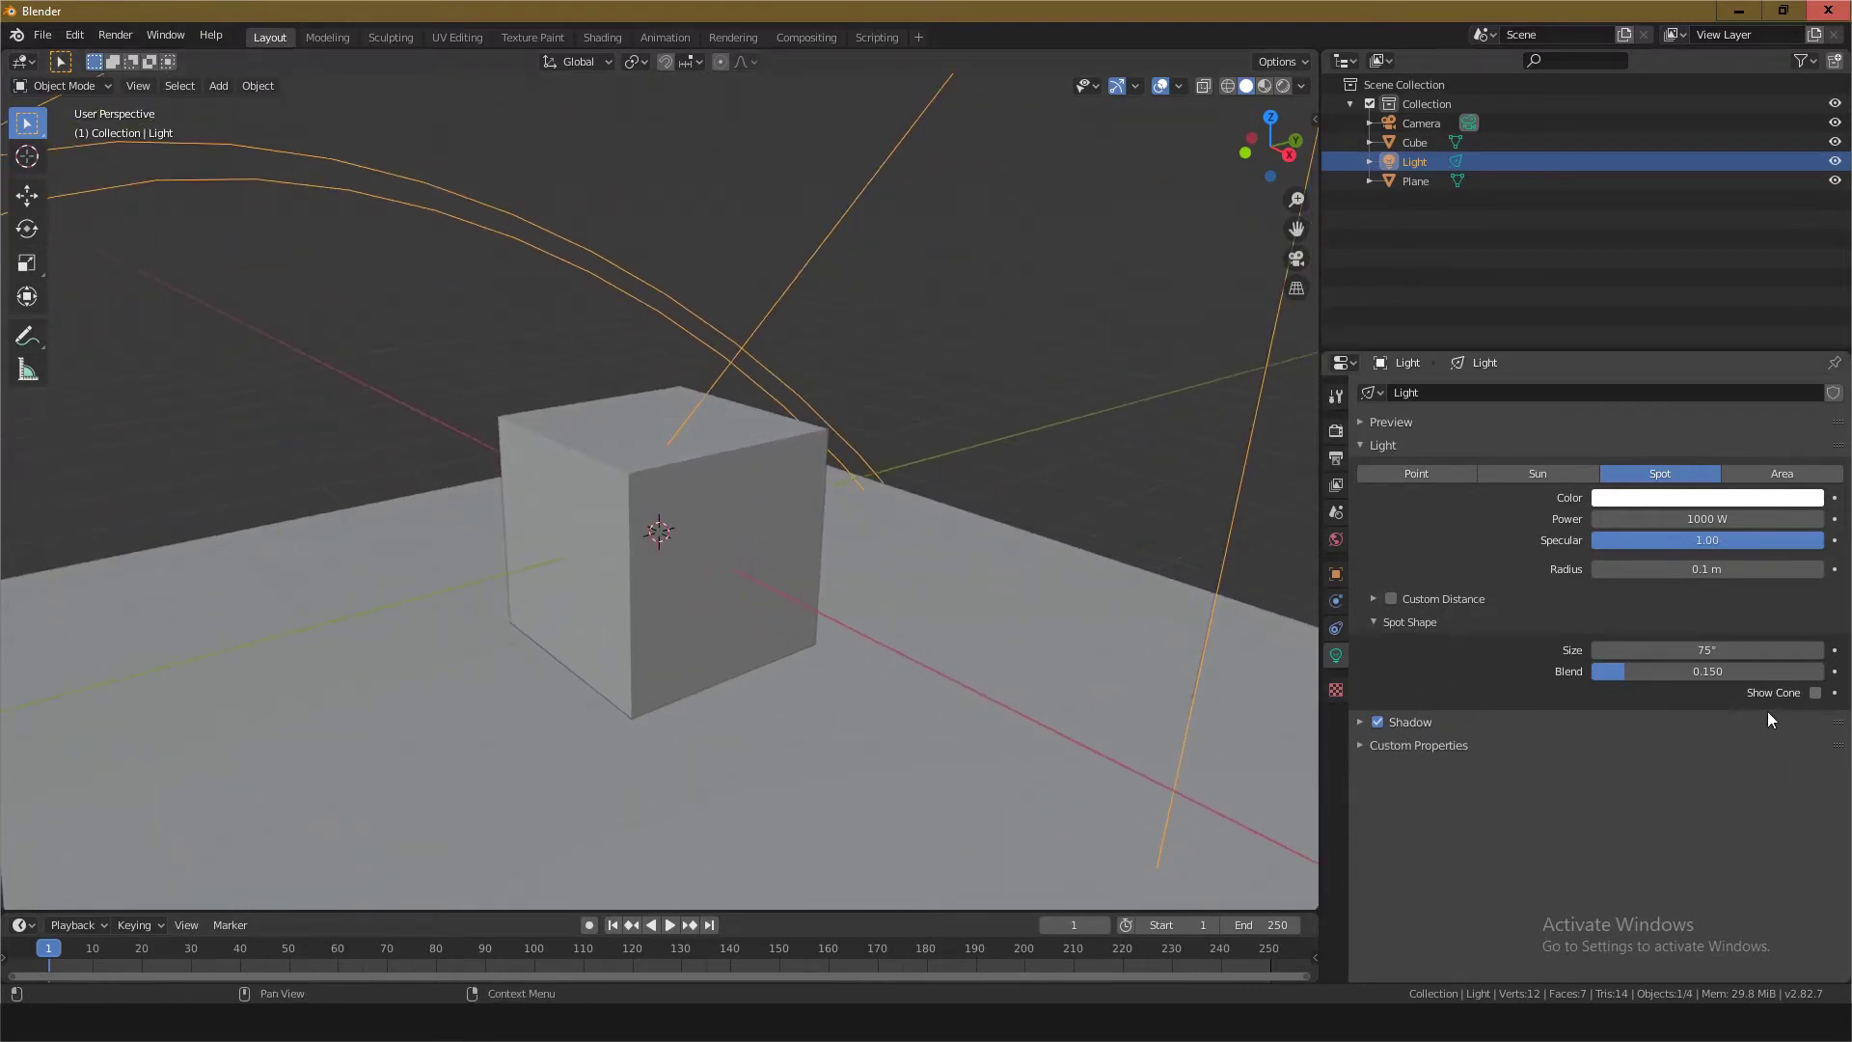
{"action": "left_click", "coordinate": [1815, 693]}
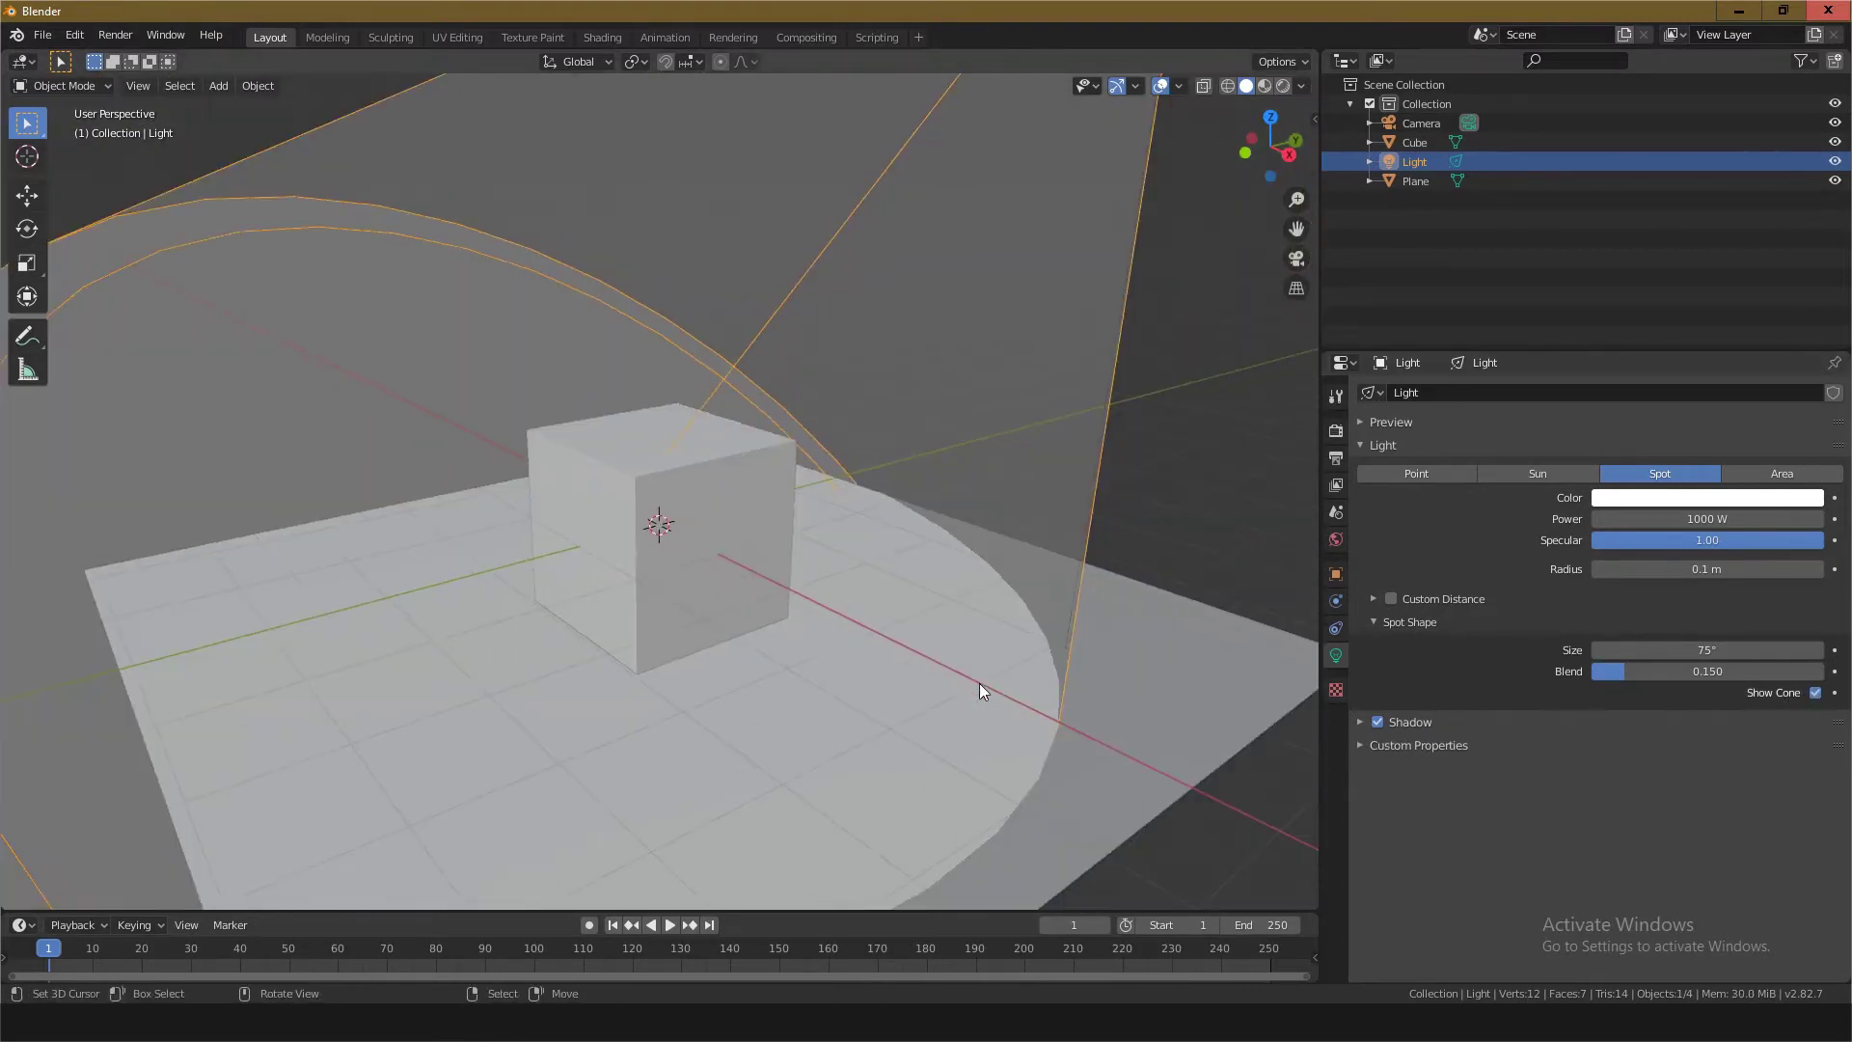
Step: Switch to Rendered shading and hide the spot light's cone
{"action": "left_click", "coordinate": [1283, 87]}
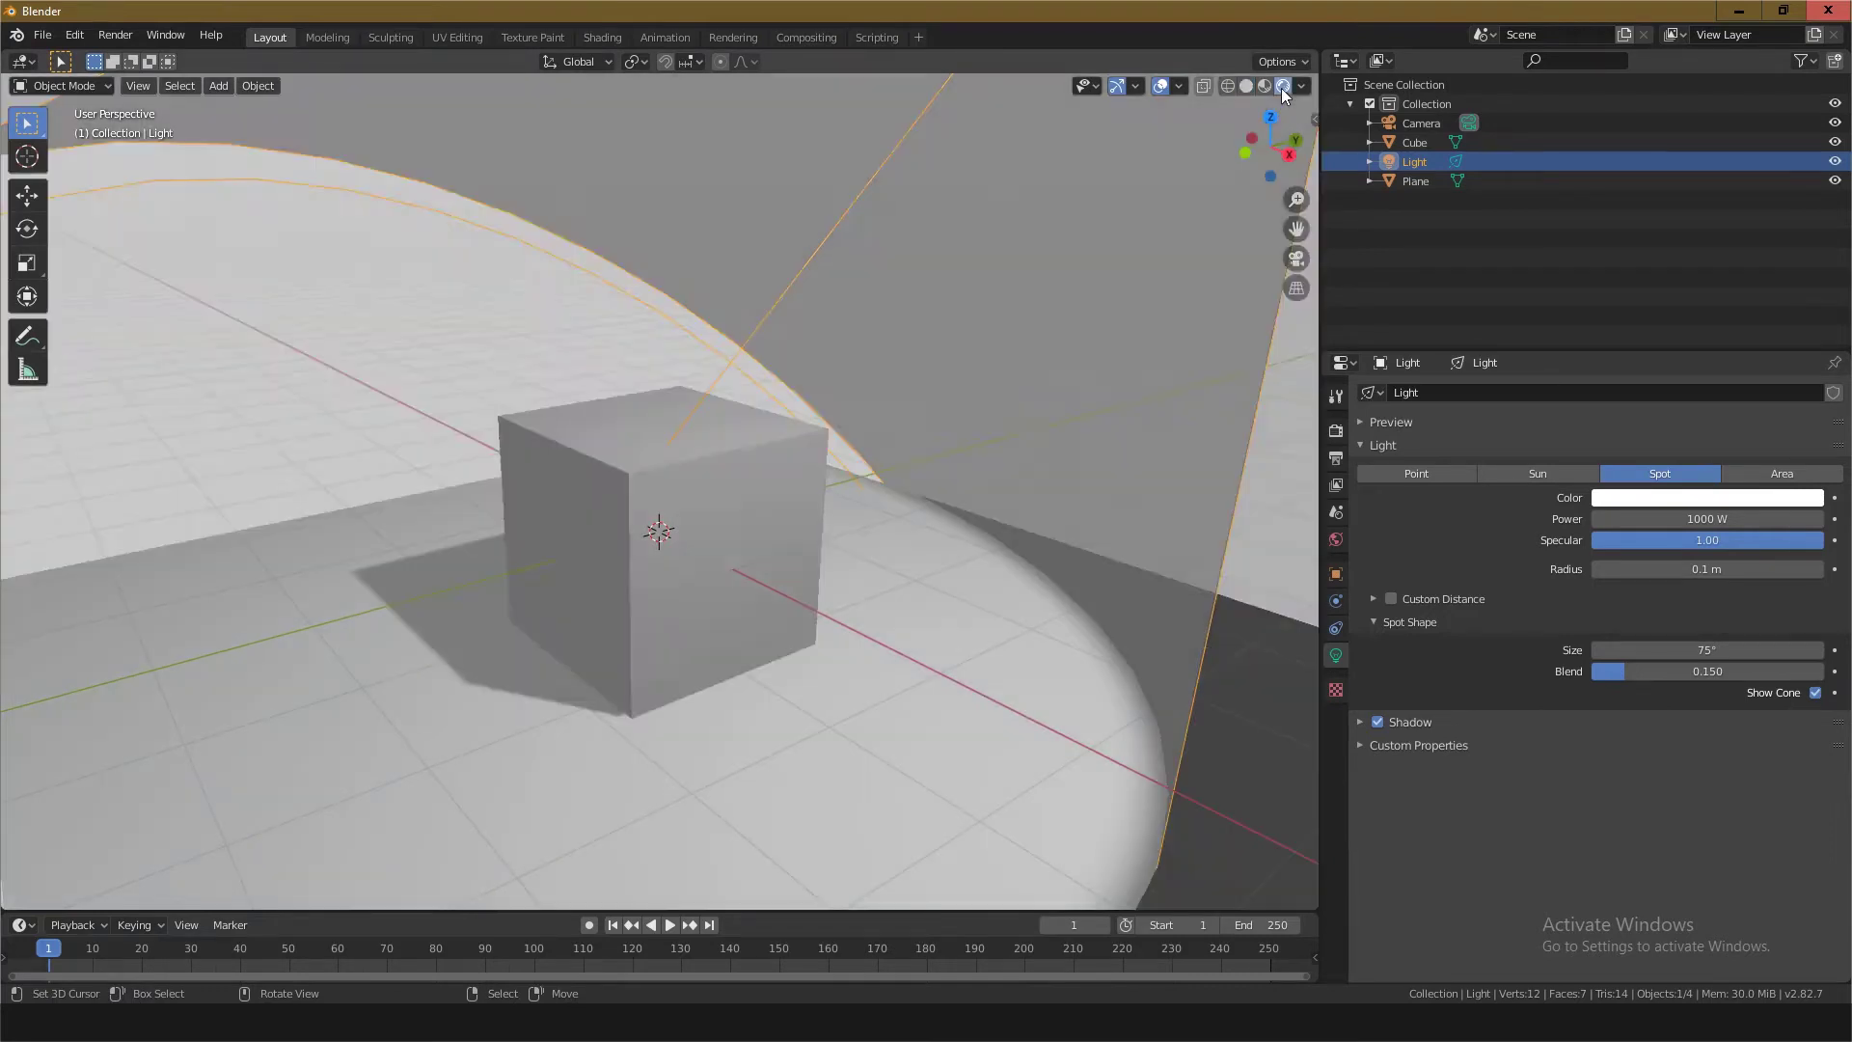
{"action": "scroll", "coordinate": [673, 806], "scroll_direction": "up", "scroll_amount": 1}
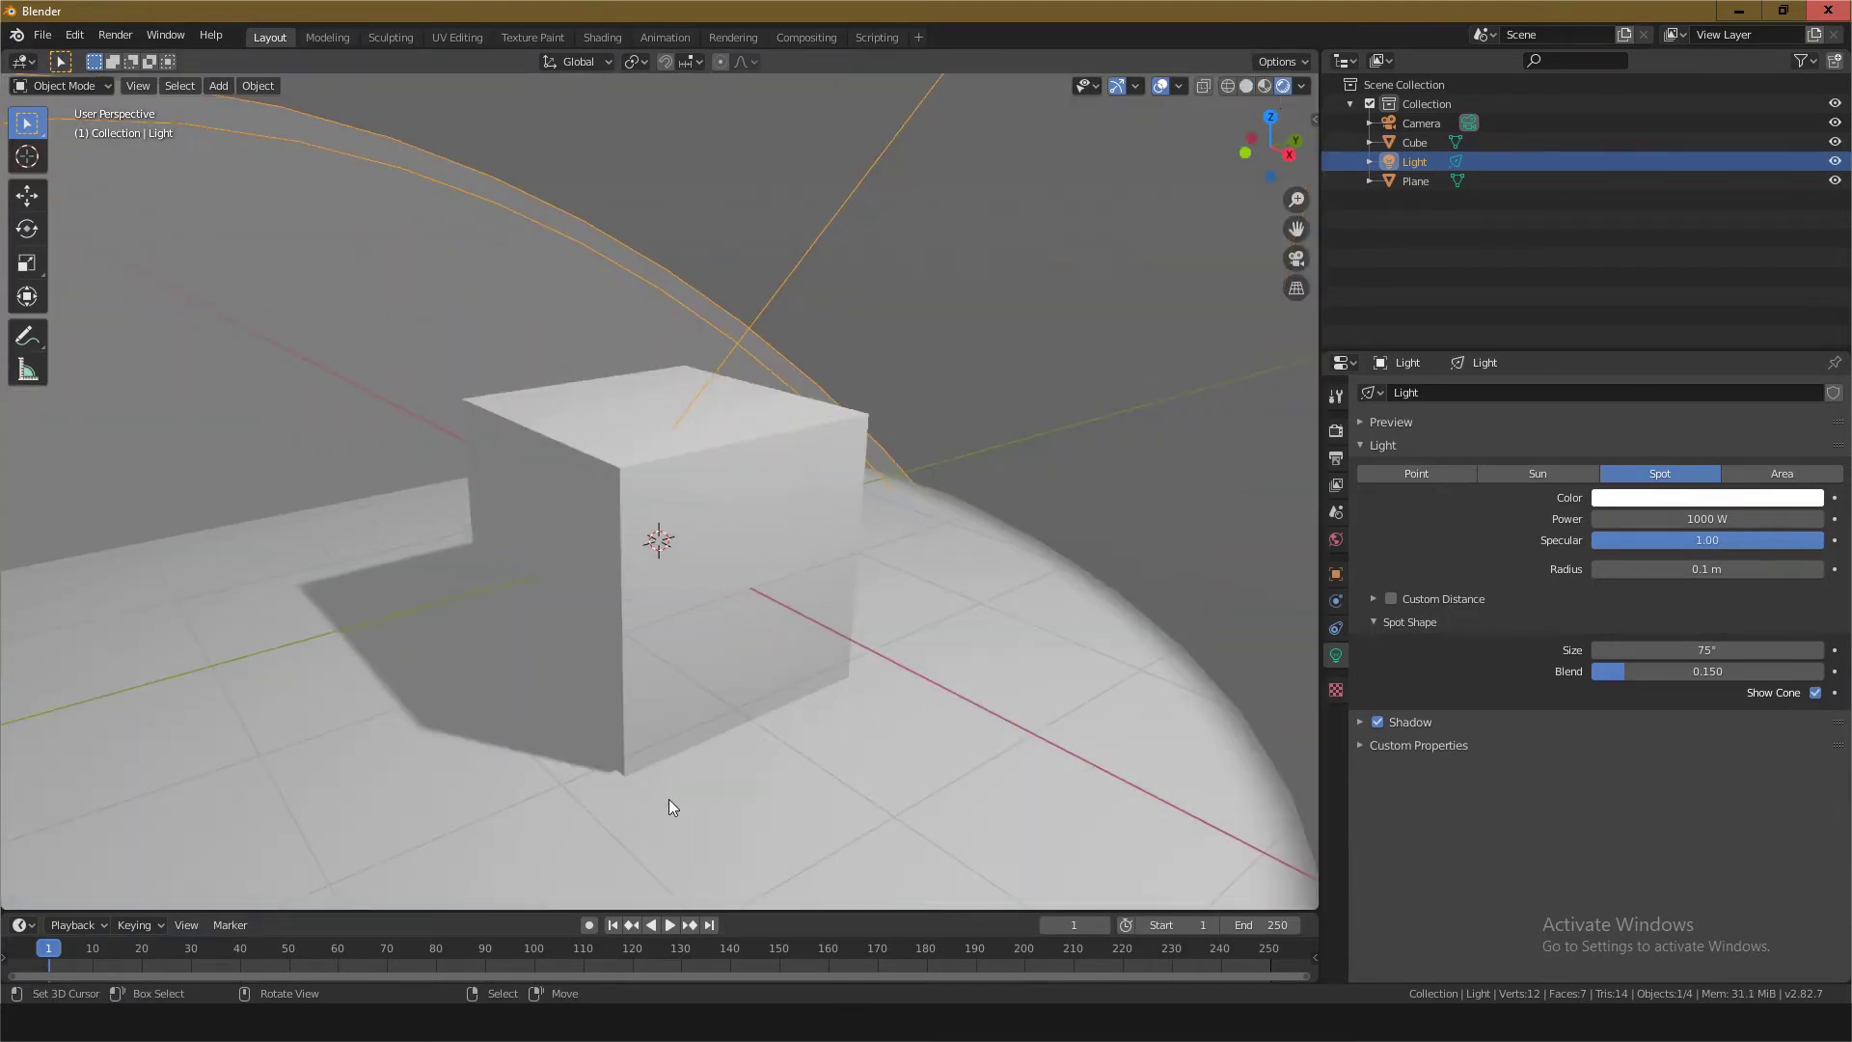
{"action": "left_click", "coordinate": [1815, 692]}
Step: Rotate the spot light so the cube casts a long shadow, then bring up Notepad
{"action": "scroll", "coordinate": [716, 786], "scroll_direction": "up", "scroll_amount": 1}
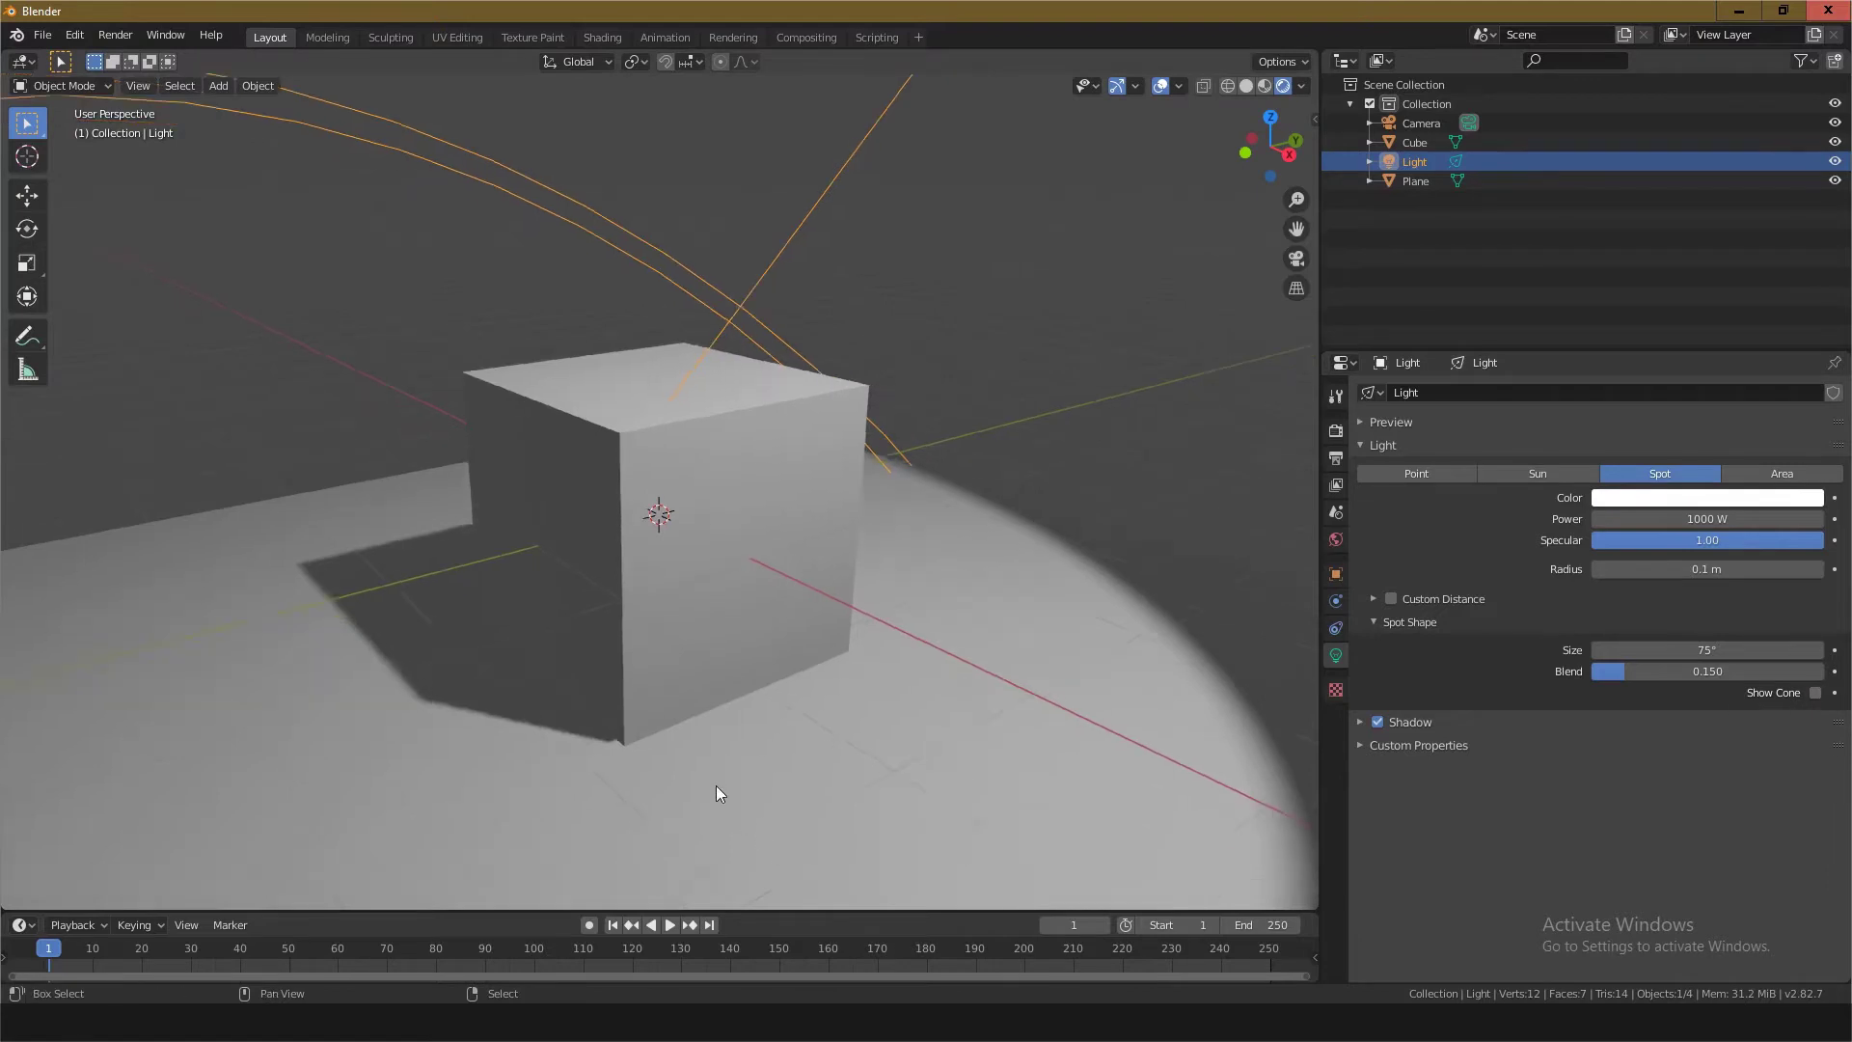
{"action": "scroll", "coordinate": [669, 691], "scroll_direction": "up", "scroll_amount": 1}
{"action": "scroll", "coordinate": [645, 656], "scroll_direction": "up", "scroll_amount": 1}
{"action": "key", "text": "r"}
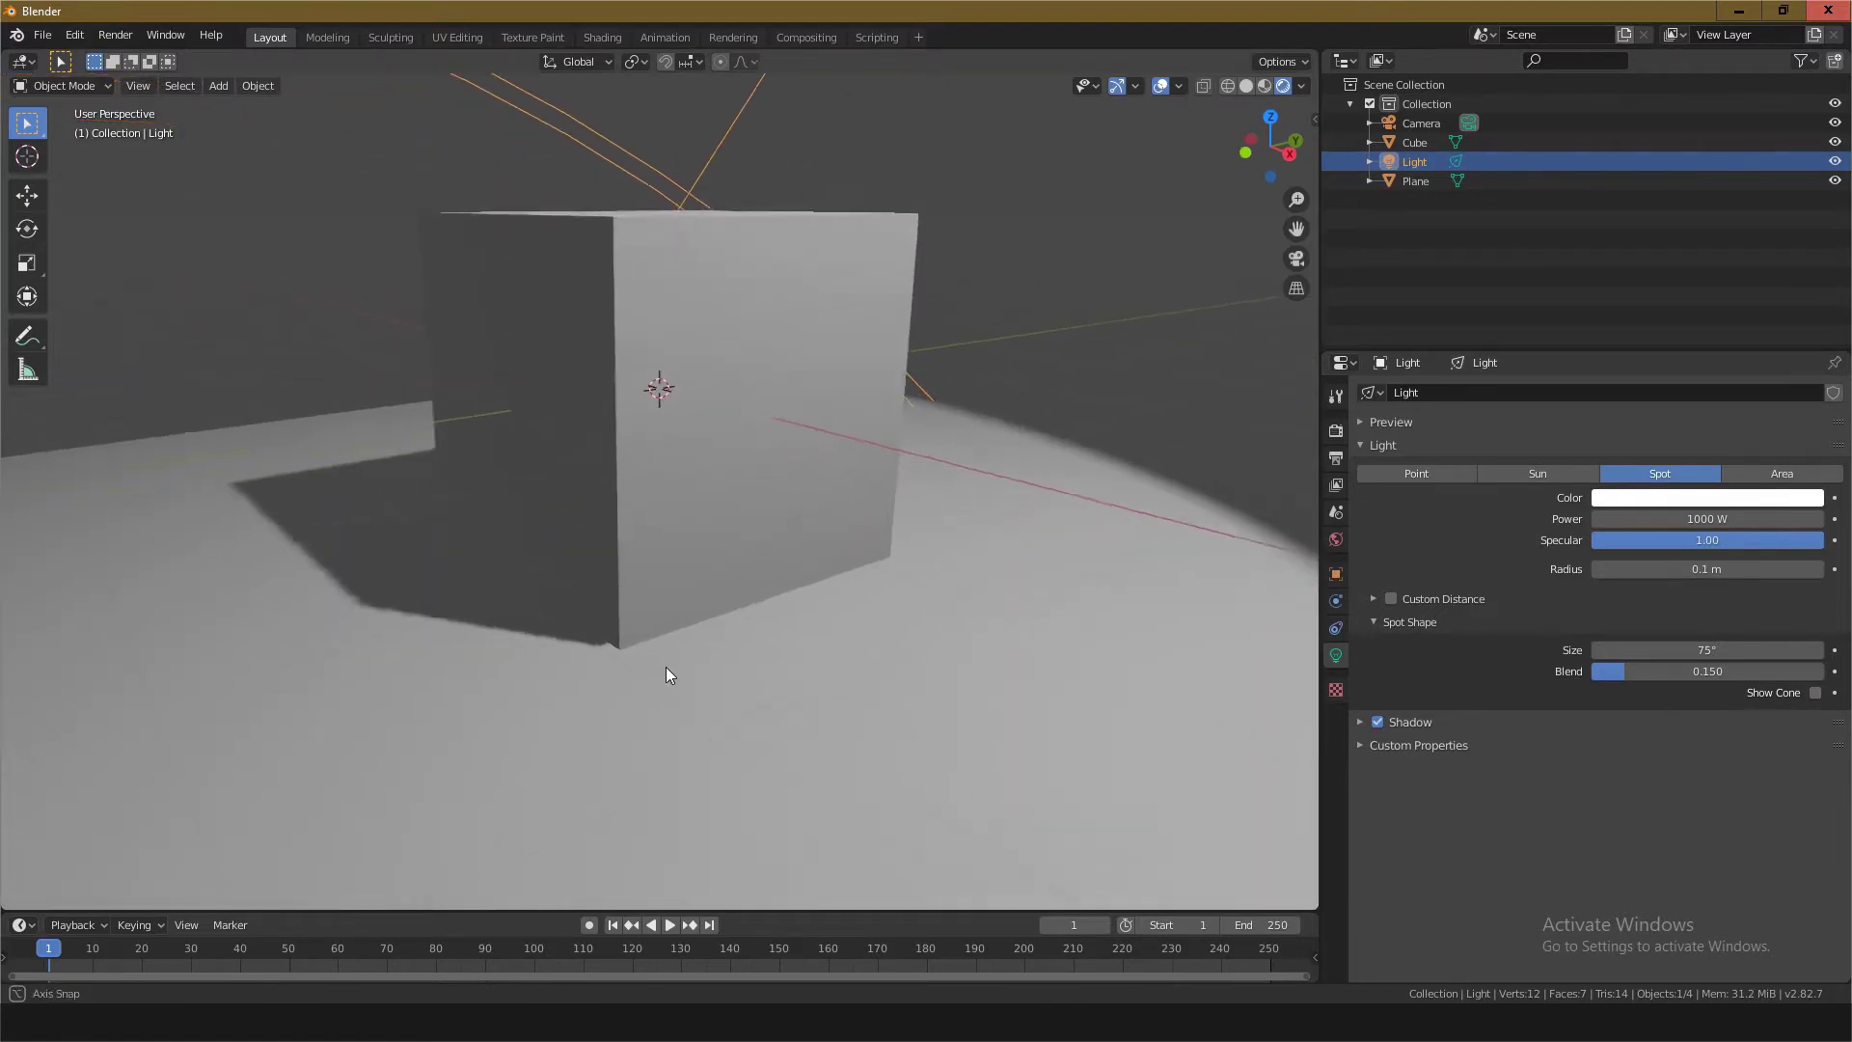
{"action": "left_click", "coordinate": [673, 660]}
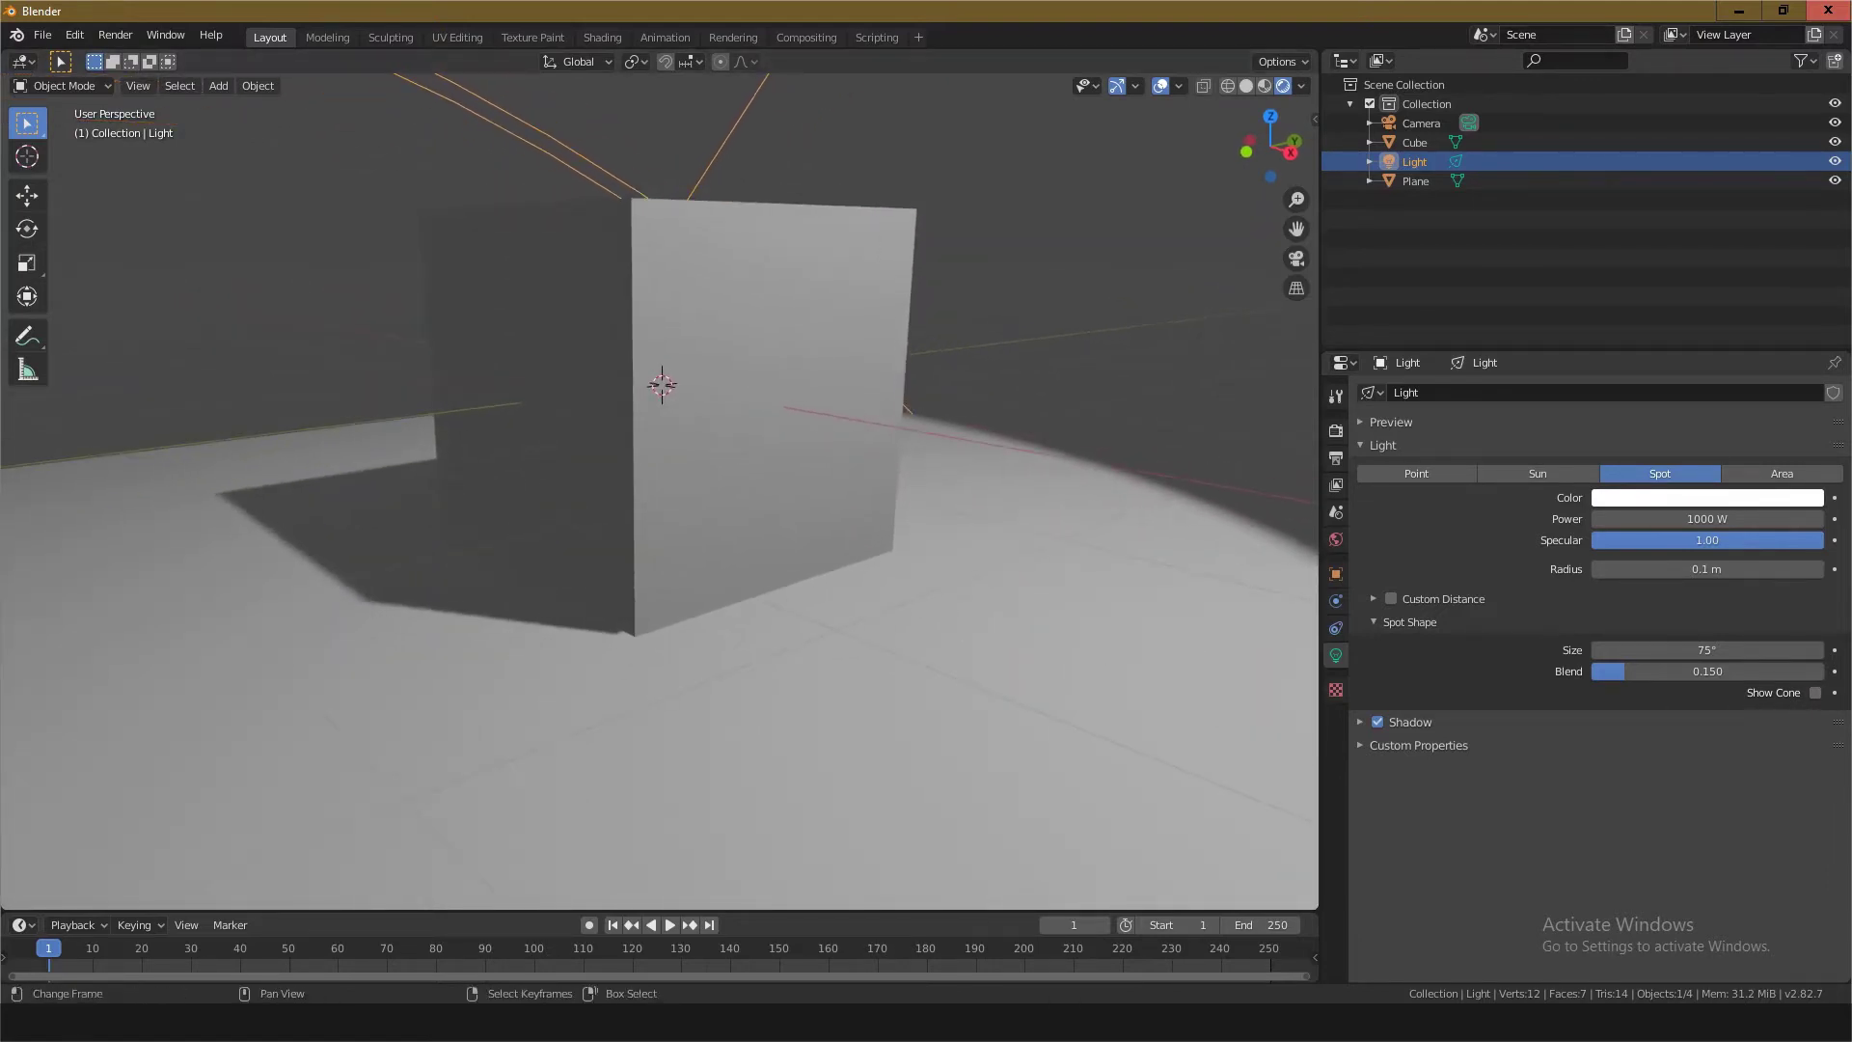
{"action": "key", "text": "alt+Tab"}
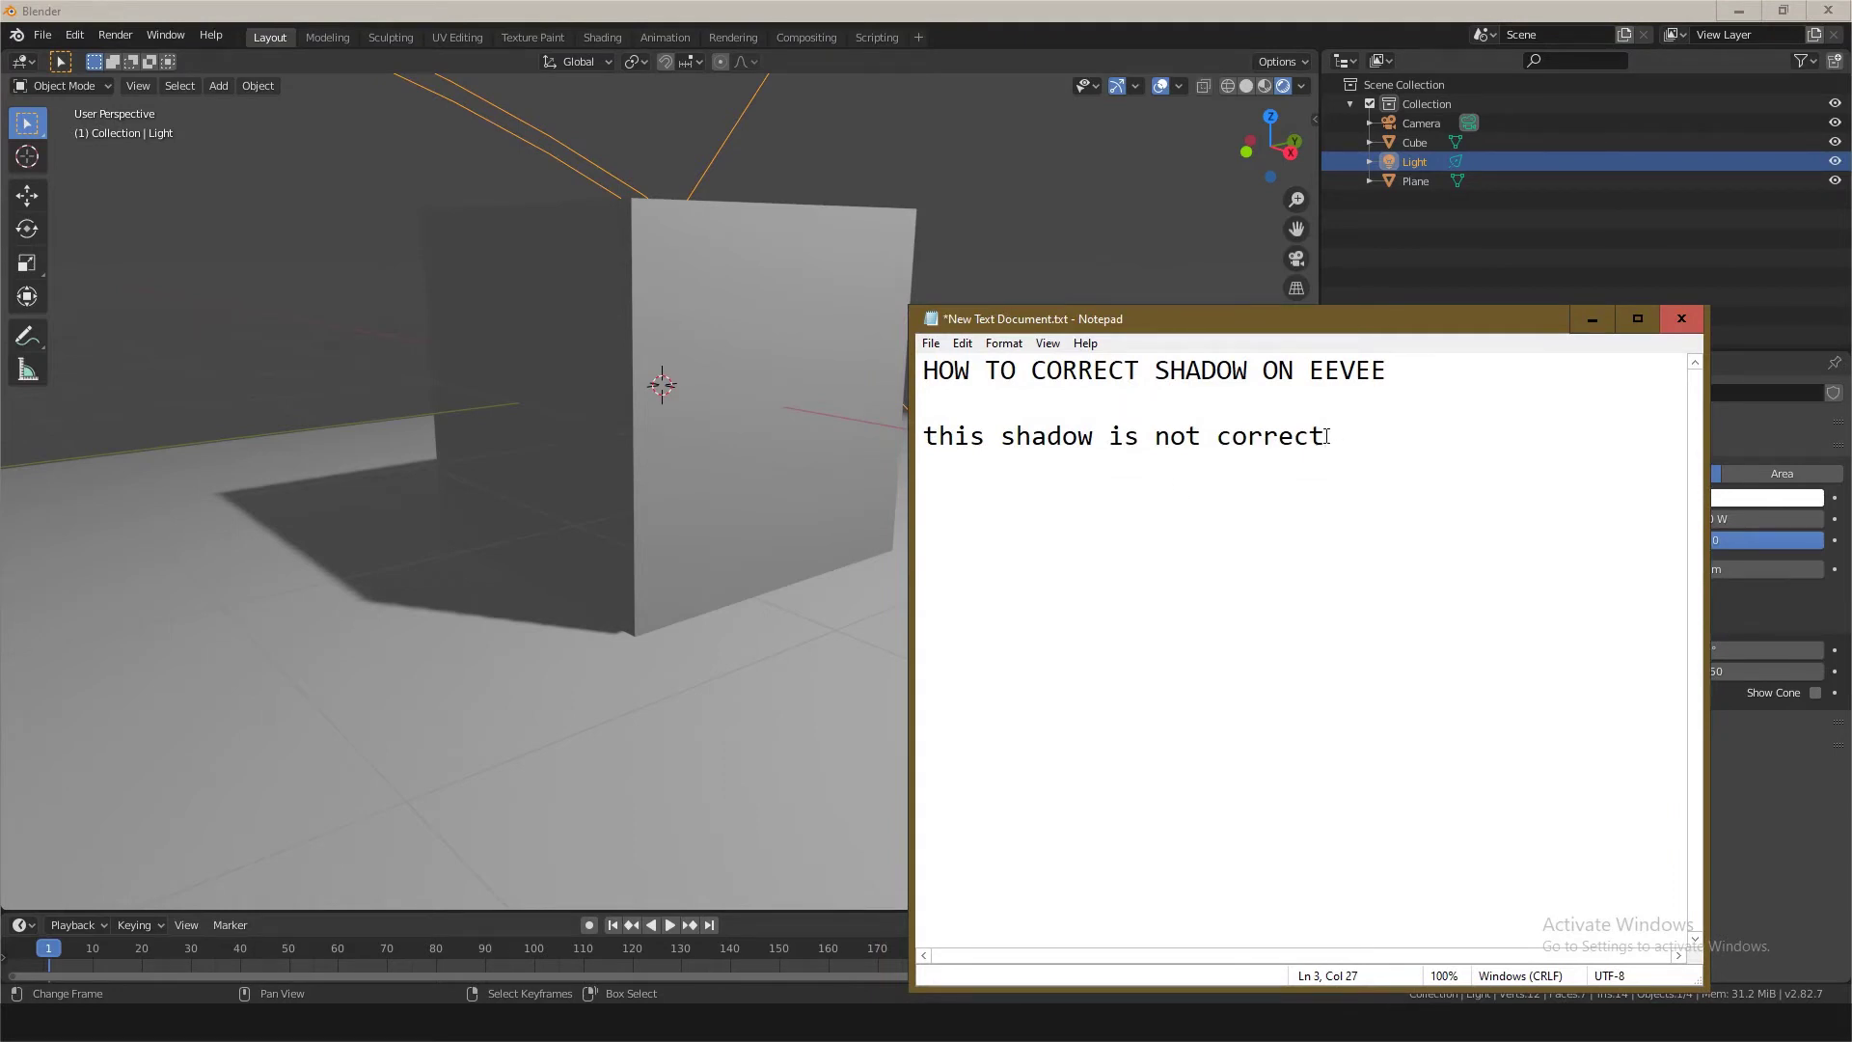
Step: Append 'though the plane ground touch with cube' to the shadow note
{"action": "type", "text": " though "}
{"action": "type", "text": "the "}
{"action": "type", "text": "plane "}
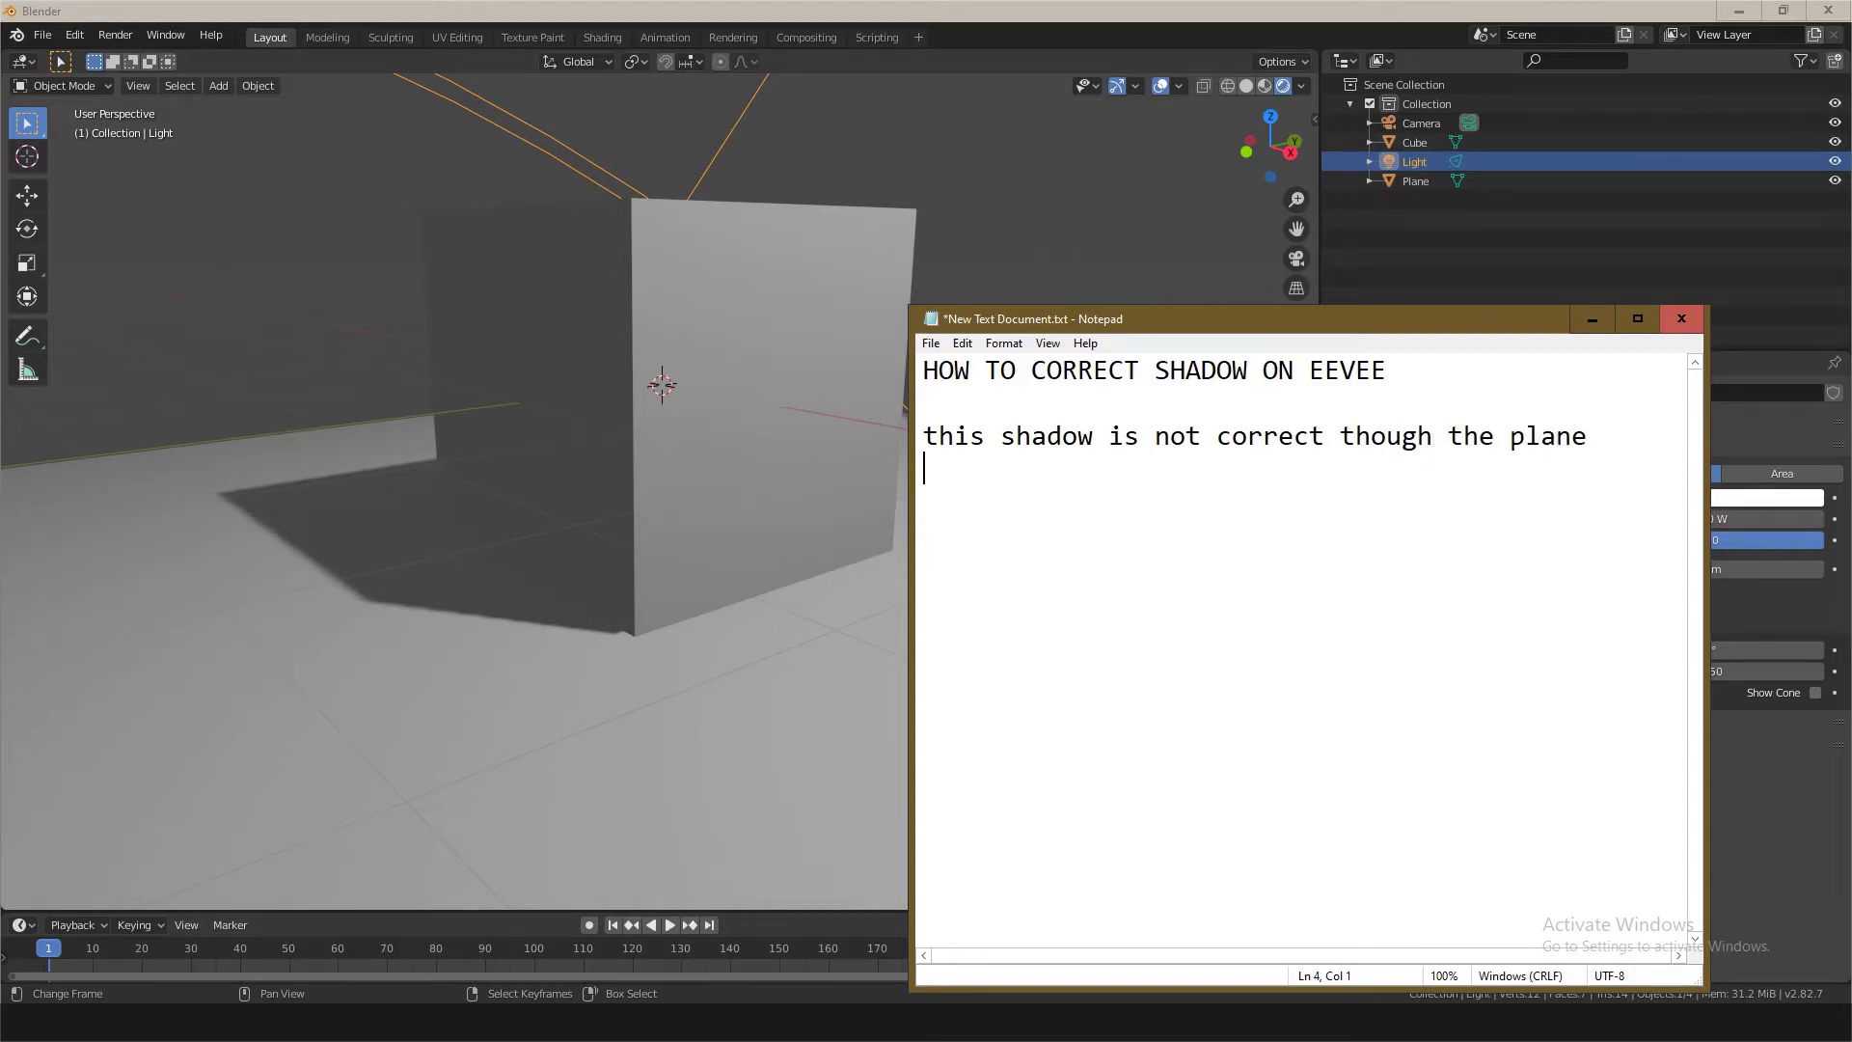
{"action": "type", "text": "ground "}
{"action": "type", "text": "touch with"}
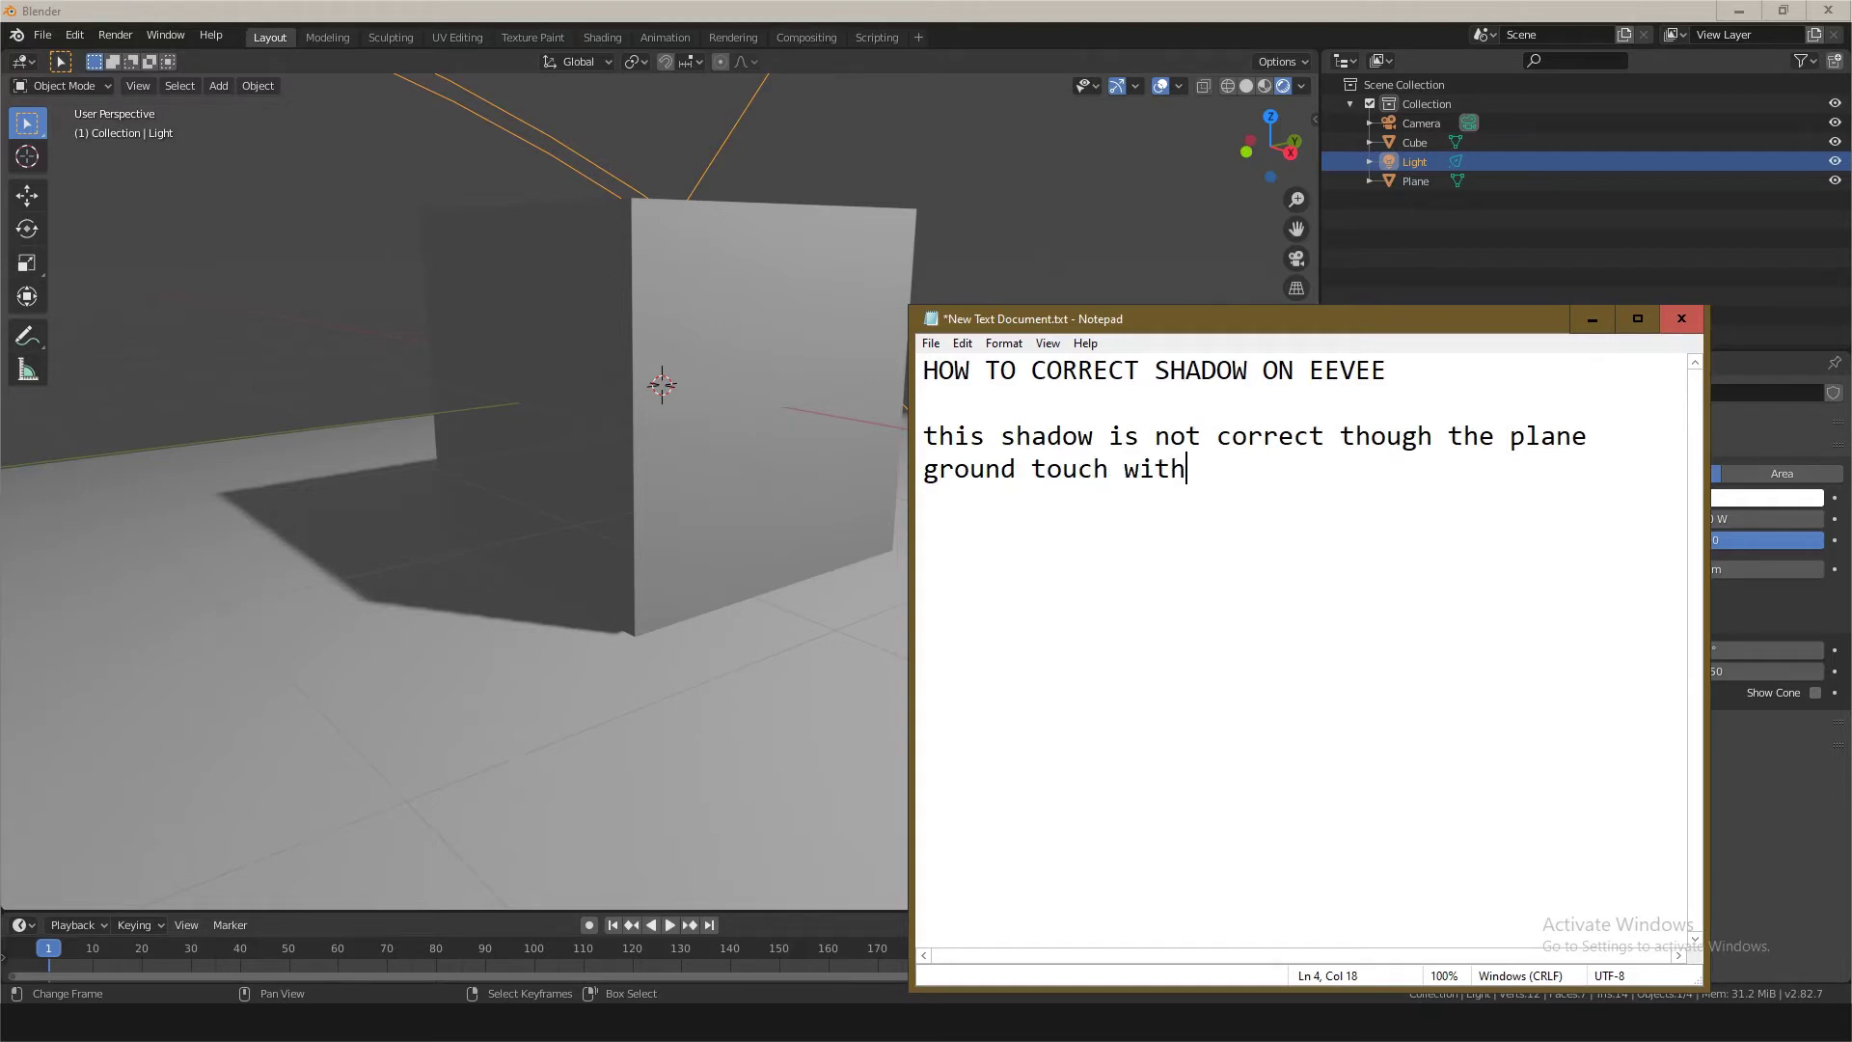
{"action": "type", "text": " cube"}
Step: Check in Solid front view with X-ray that the plane touches the cube's bottom
{"action": "left_click", "coordinate": [945, 148]}
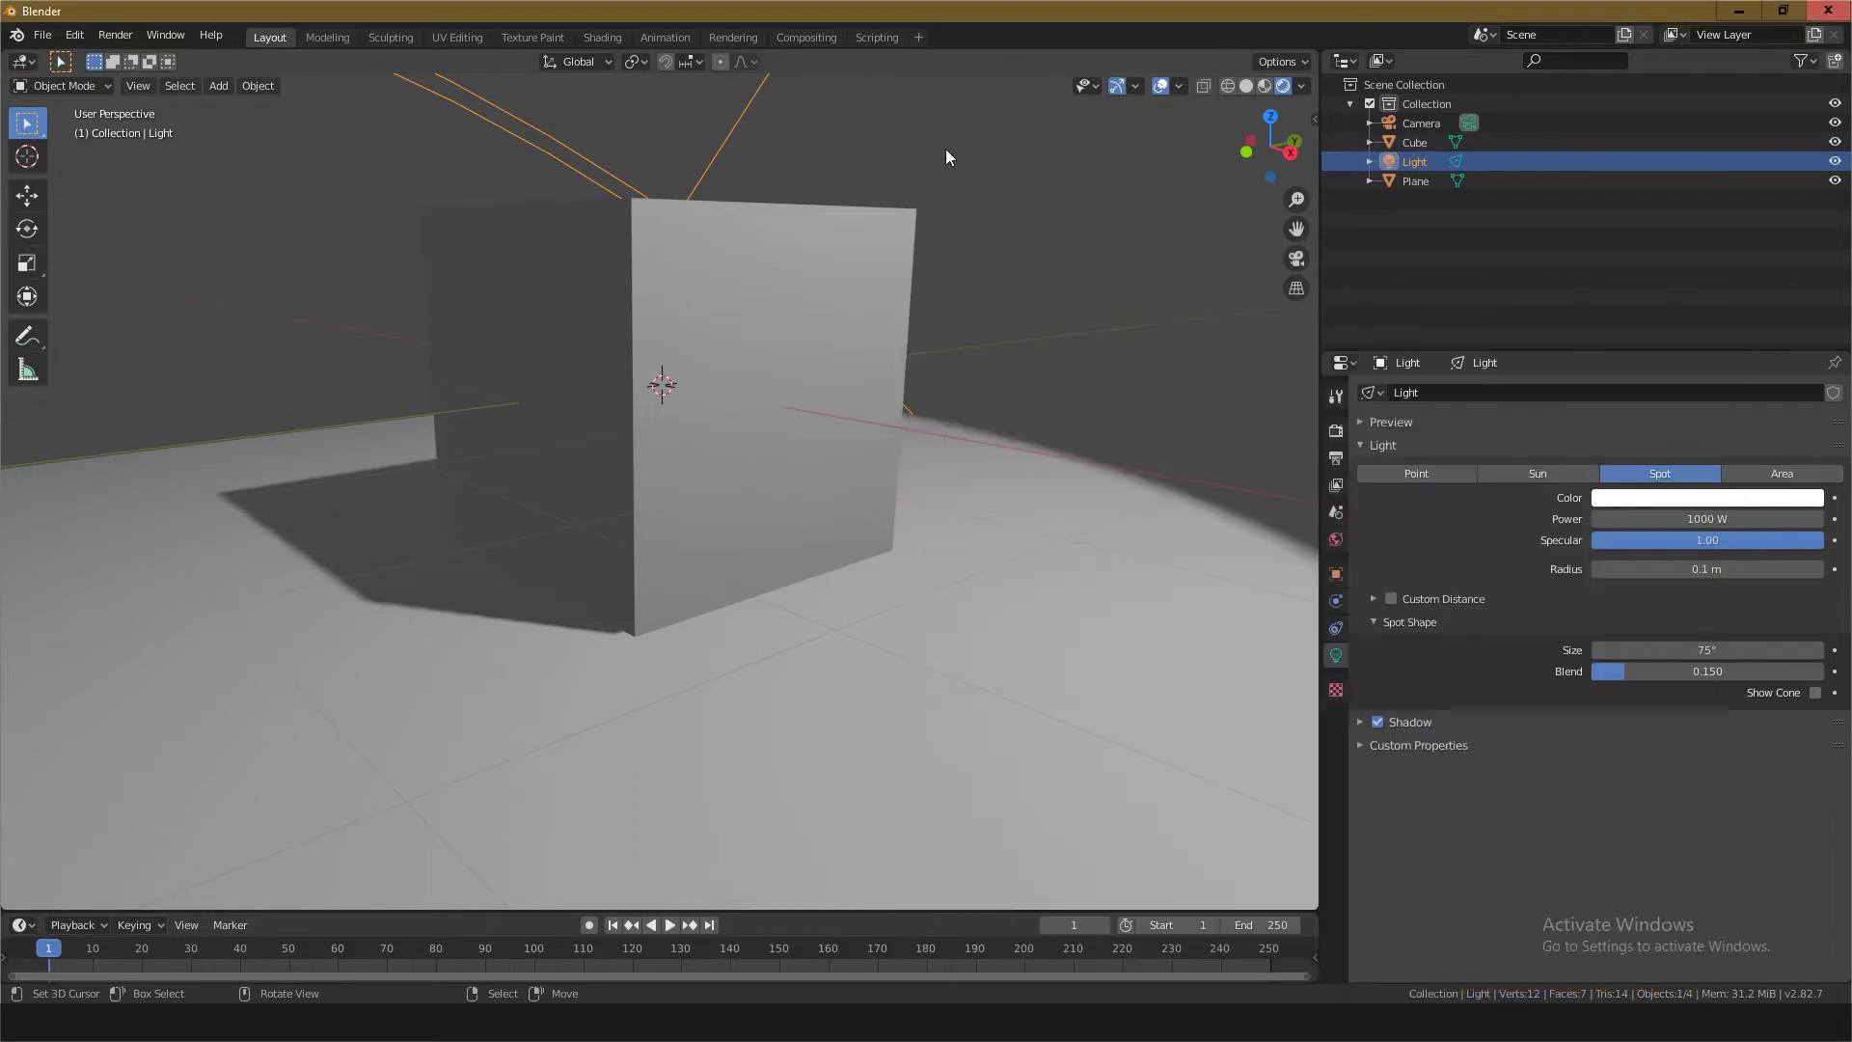
{"action": "left_click", "coordinate": [1247, 85]}
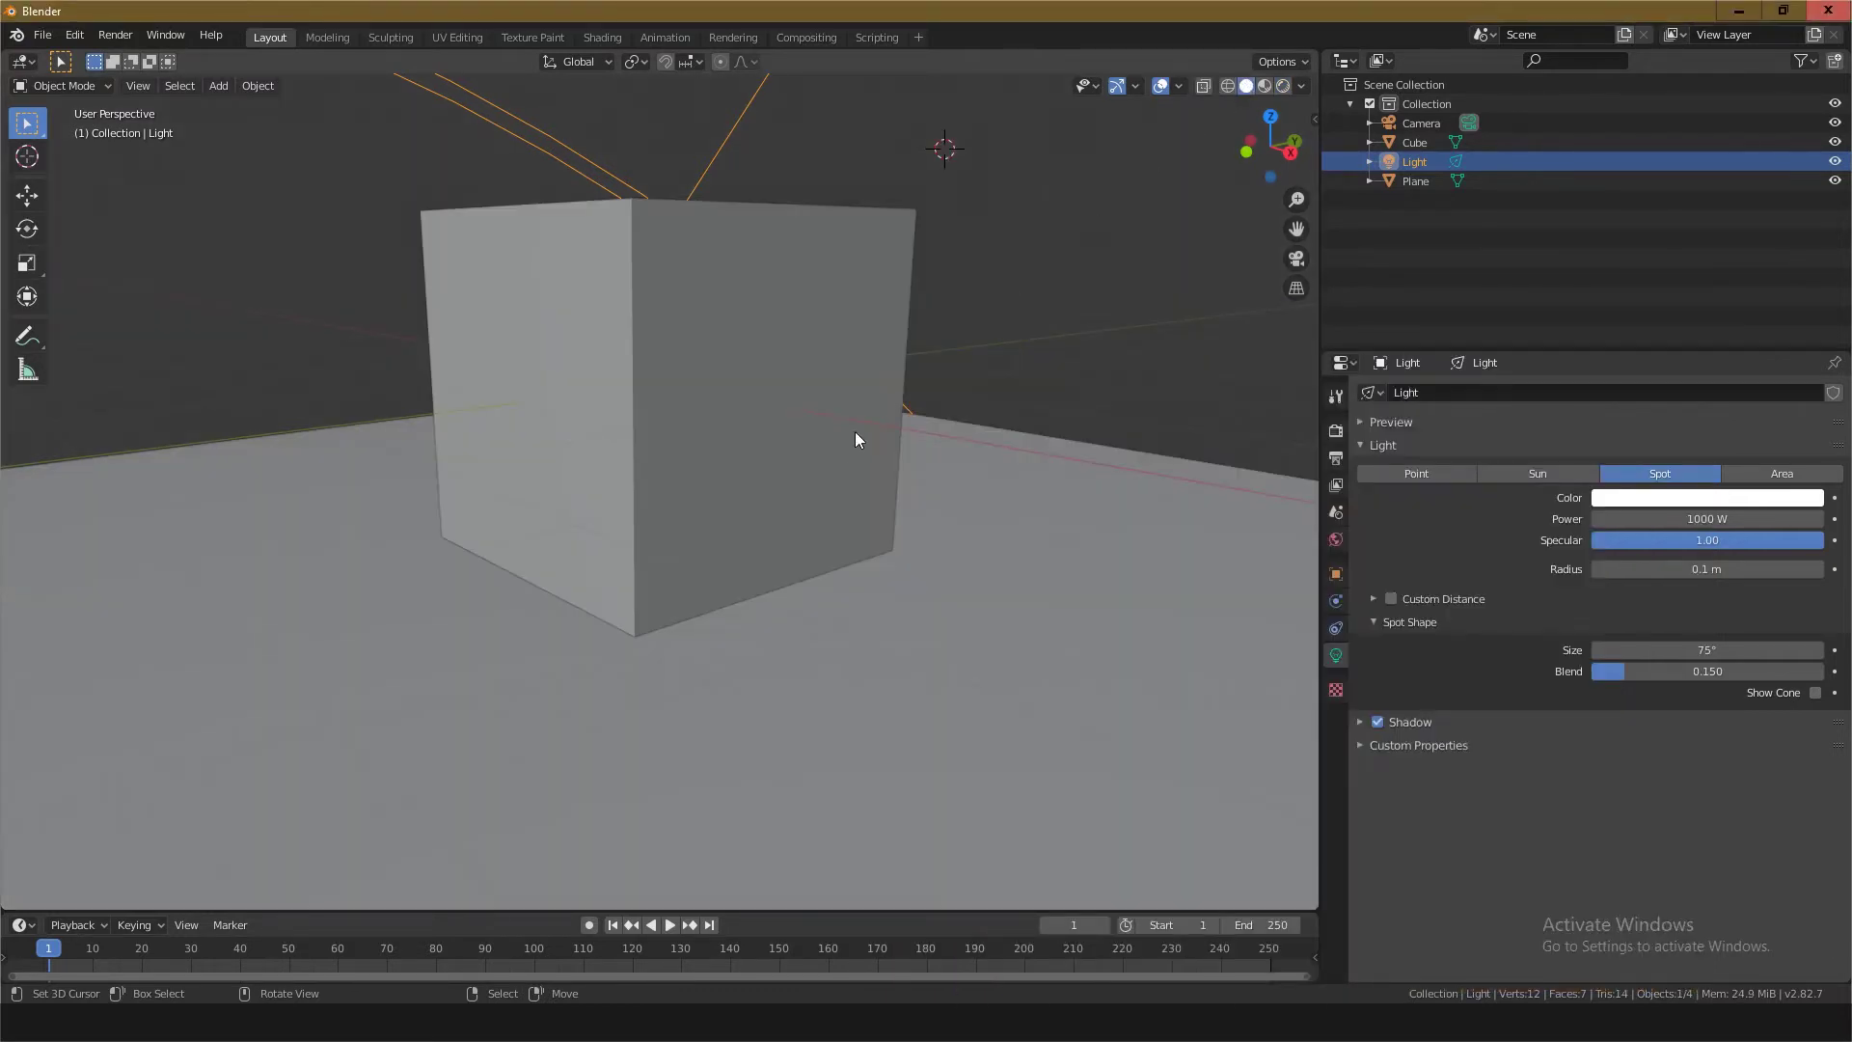
{"action": "key", "text": "KP_1"}
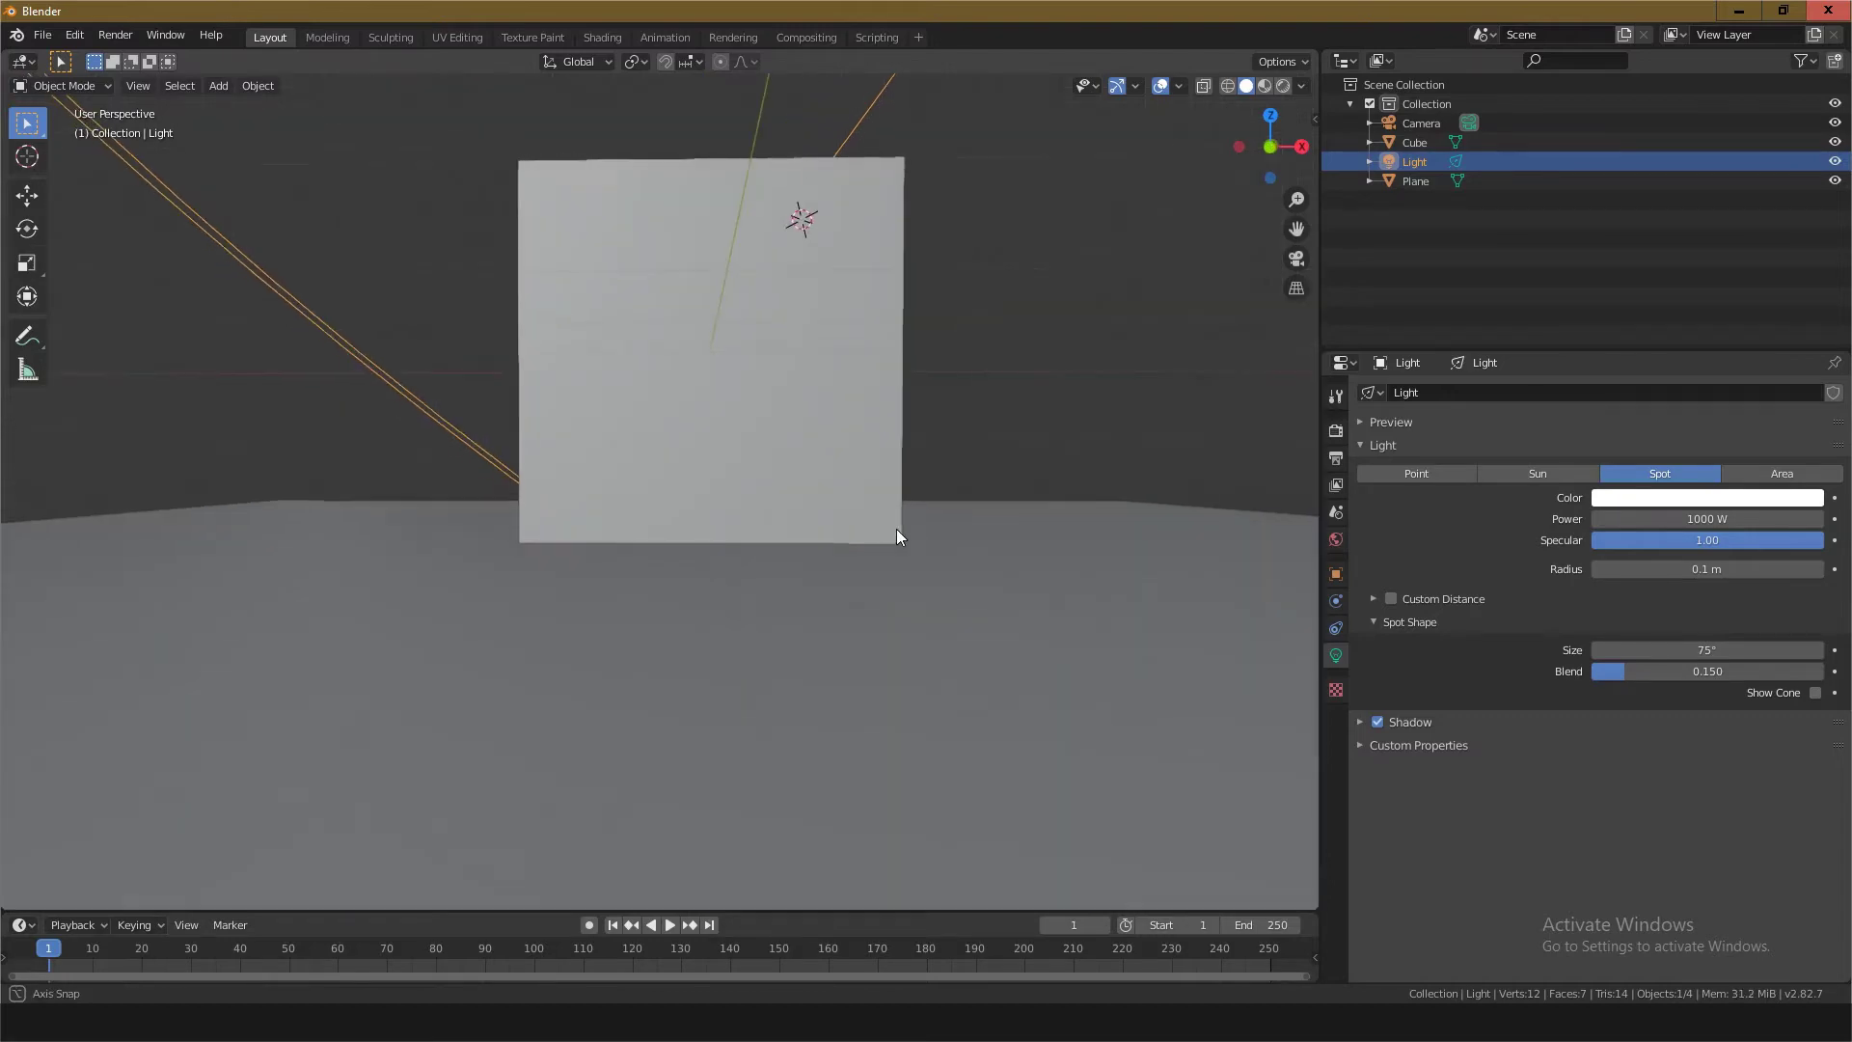
{"action": "left_click", "coordinate": [897, 529]}
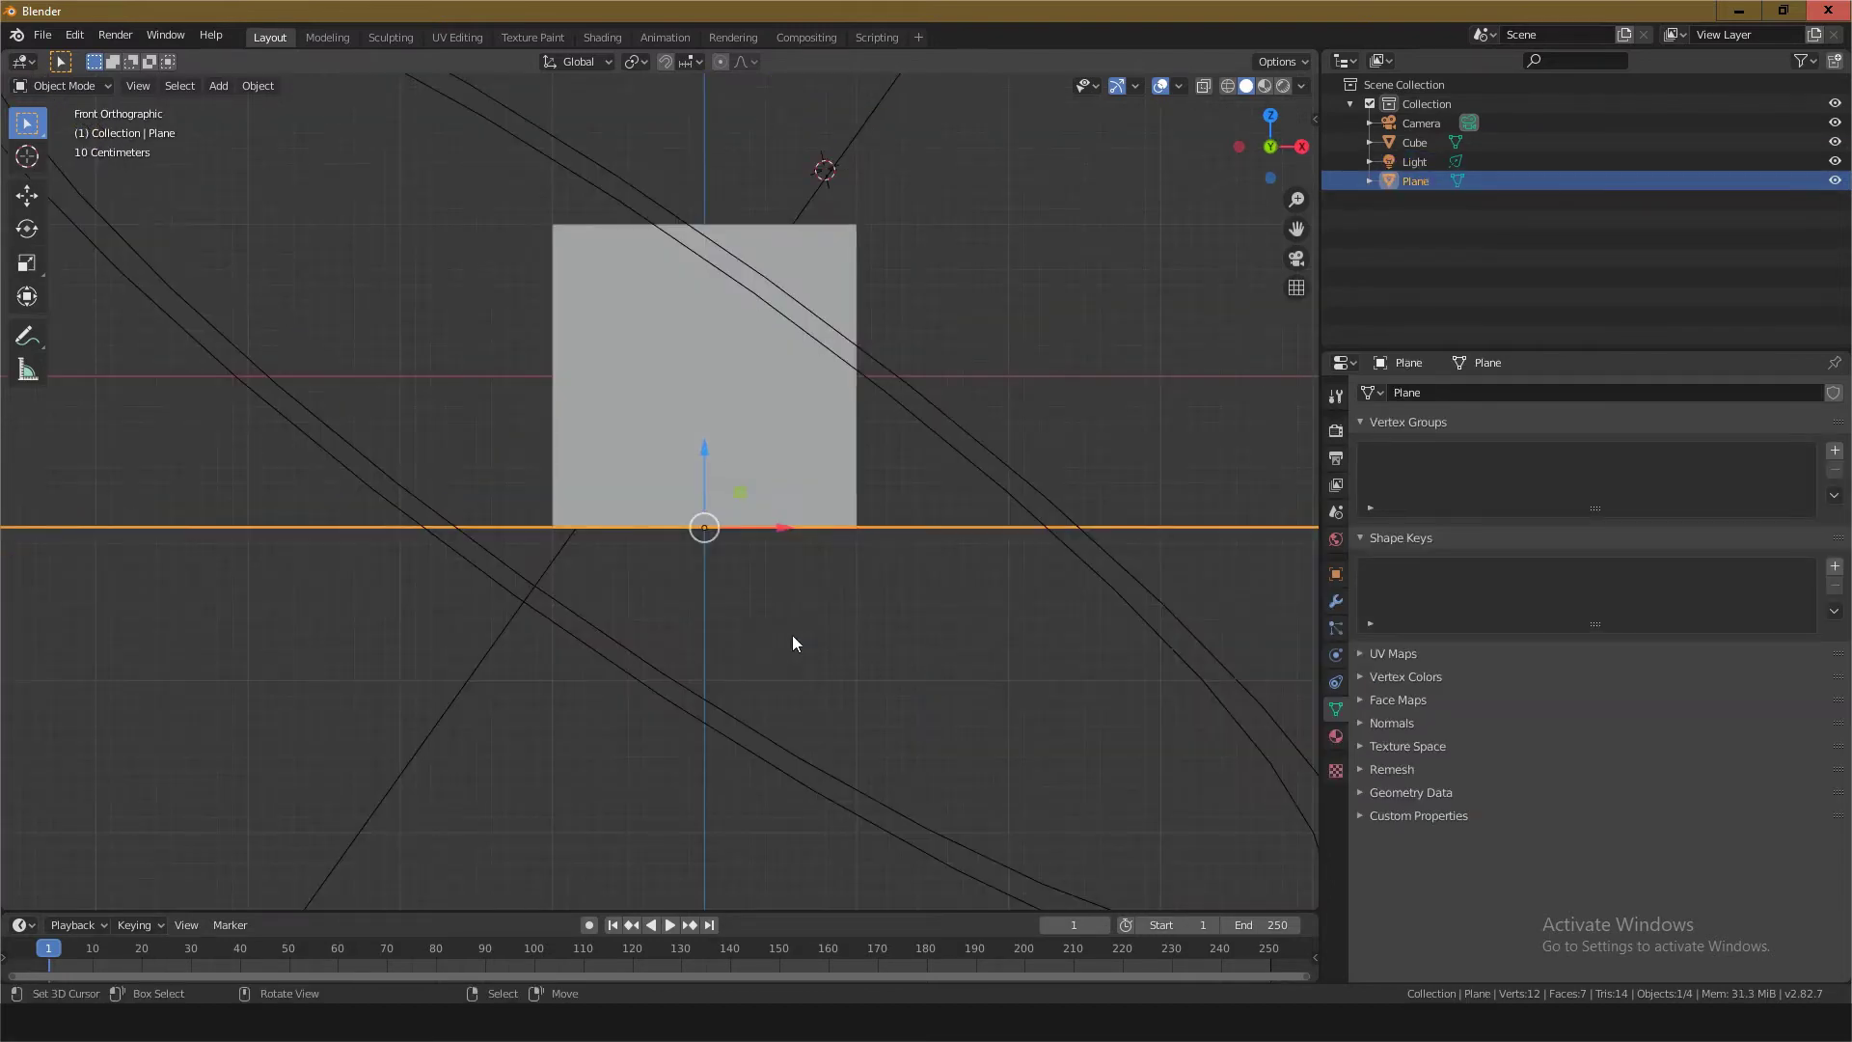
{"action": "scroll", "coordinate": [793, 637], "scroll_direction": "up", "scroll_amount": 6}
{"action": "scroll", "coordinate": [795, 629], "scroll_direction": "up", "scroll_amount": 1}
{"action": "key", "text": "shift+z"}
{"action": "scroll", "coordinate": [657, 662], "scroll_direction": "up", "scroll_amount": 2}
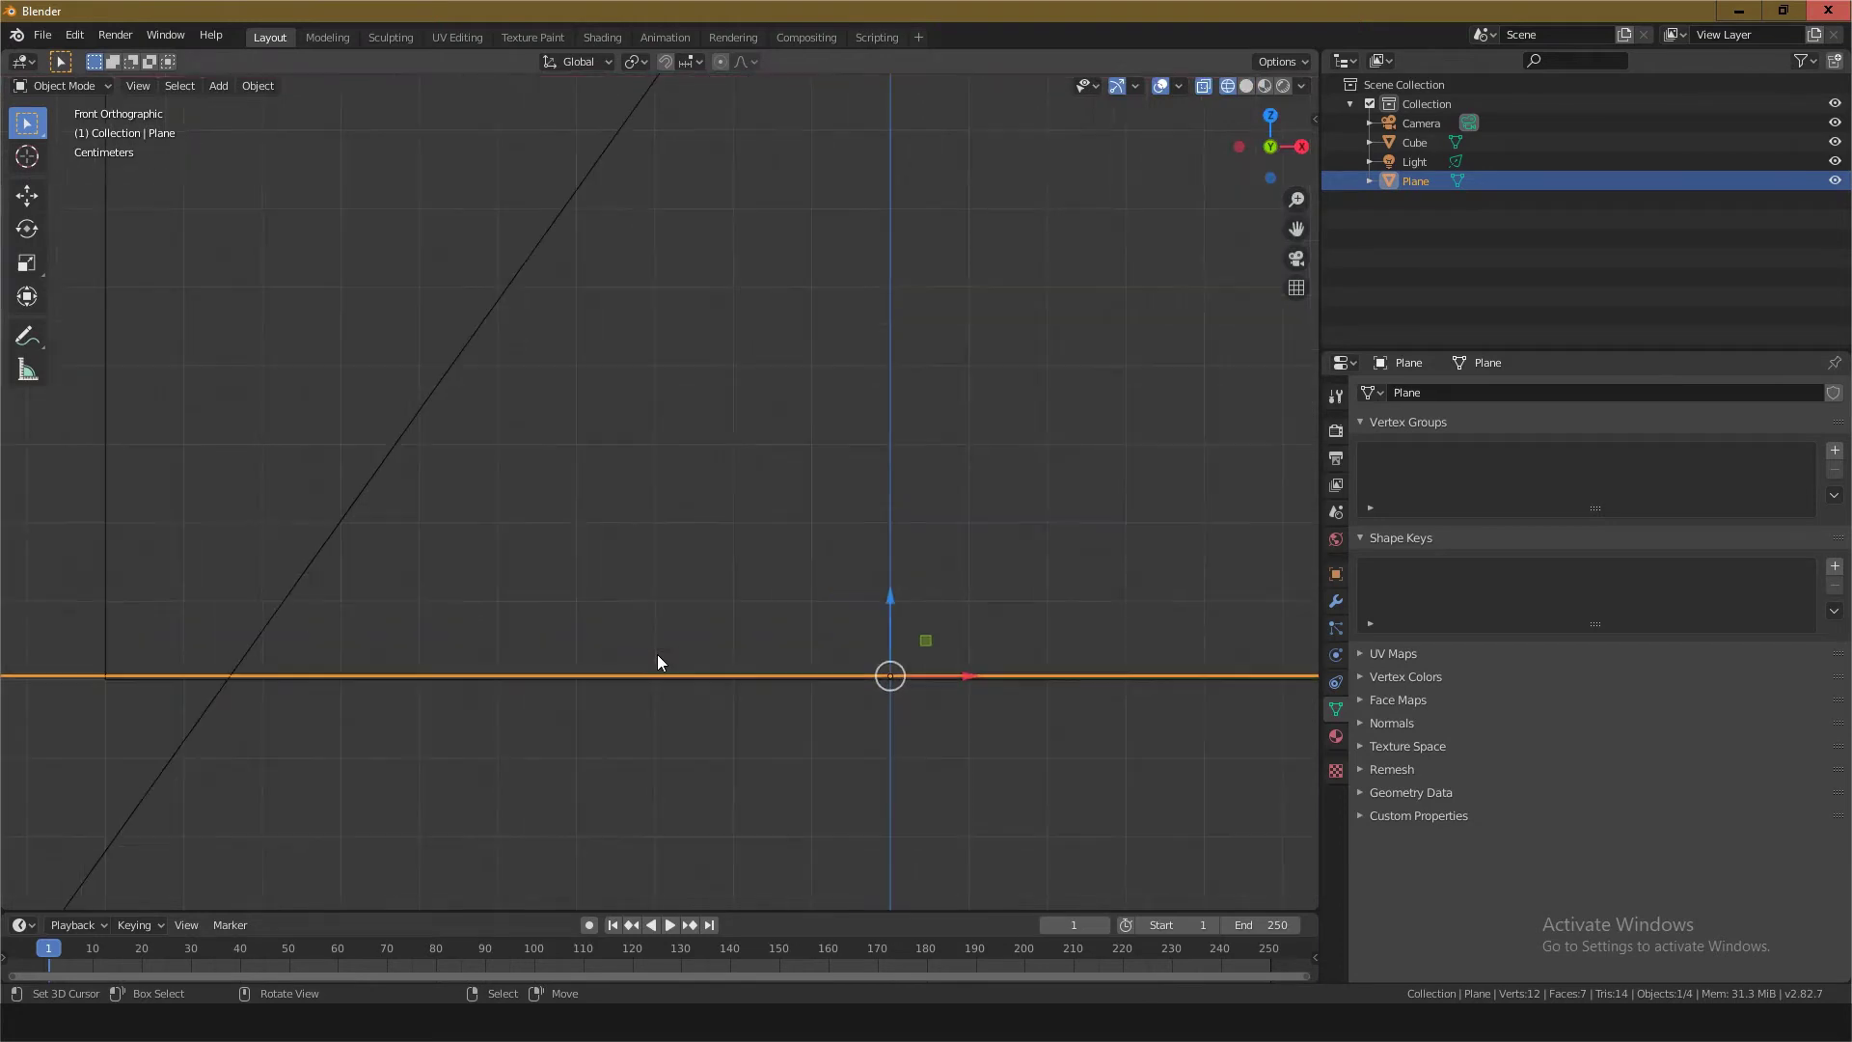
{"action": "scroll", "coordinate": [657, 661], "scroll_direction": "down", "scroll_amount": 3}
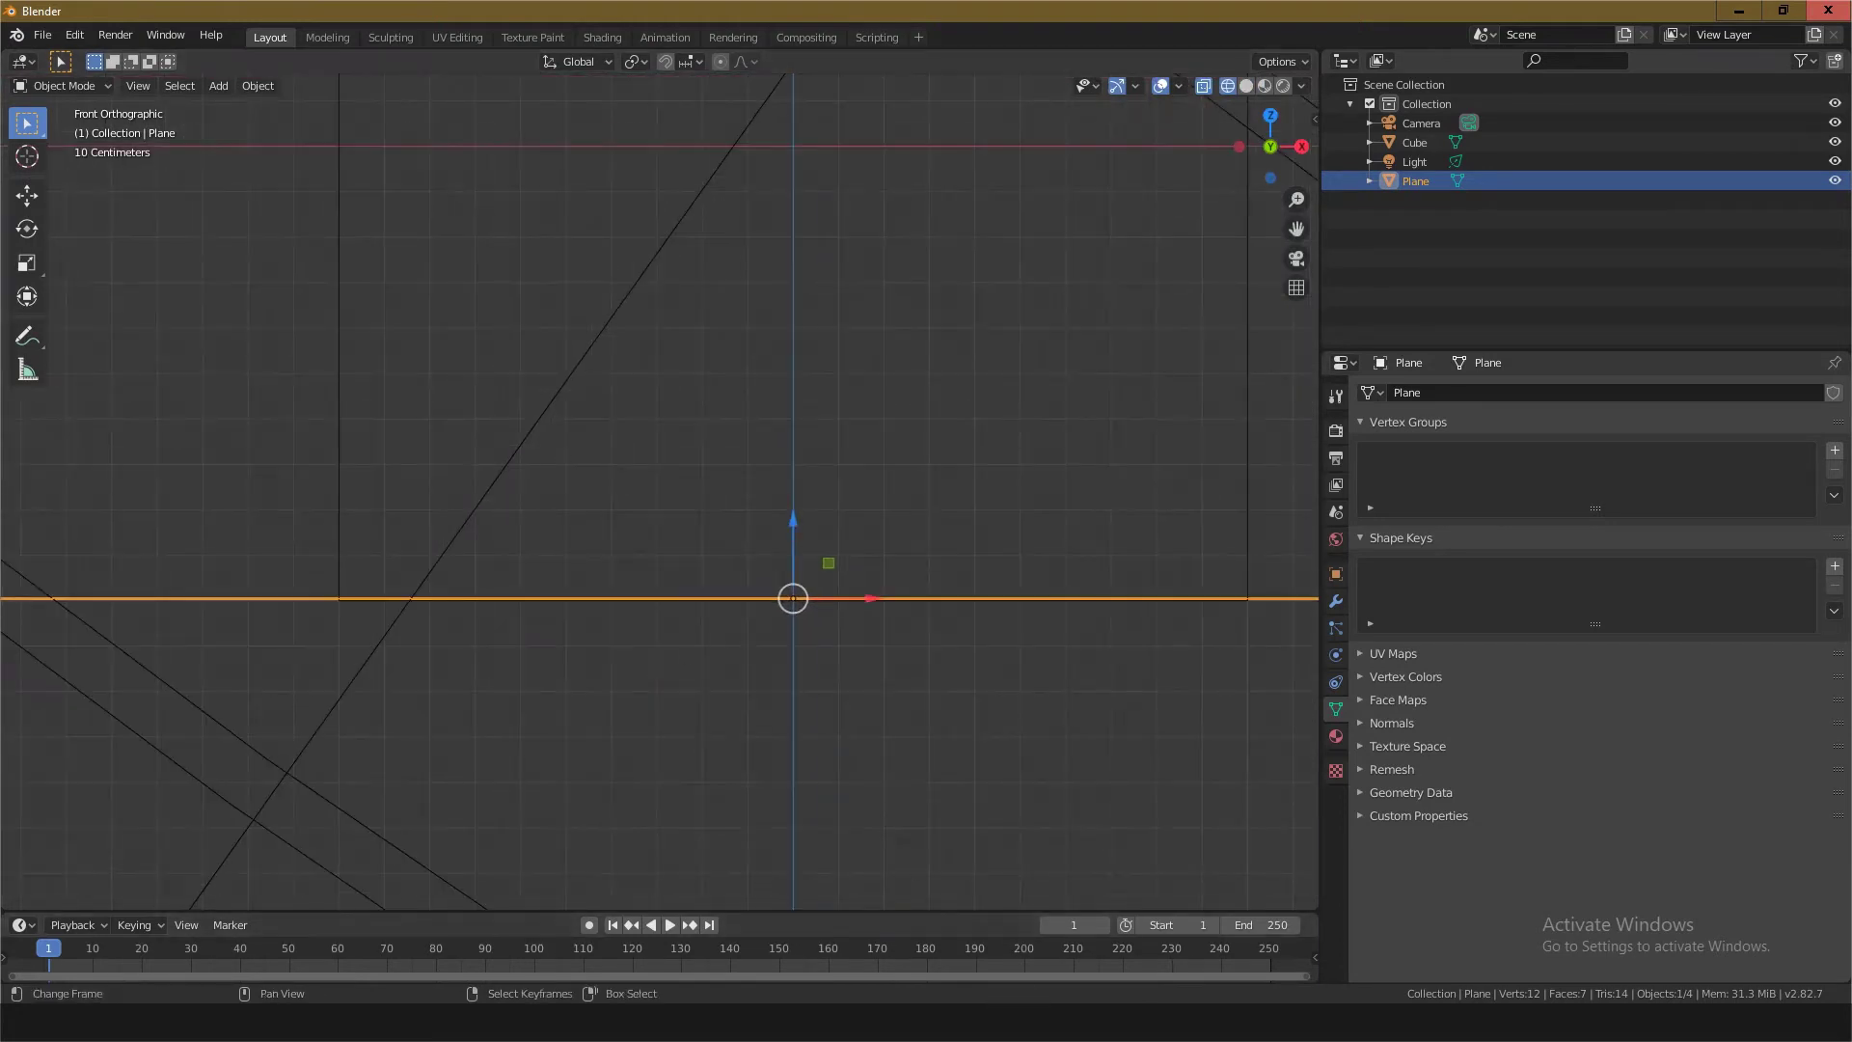
Step: Highlight 'plane ground touch with cube' in the note and minimize Notepad
{"action": "key", "text": "alt+Tab"}
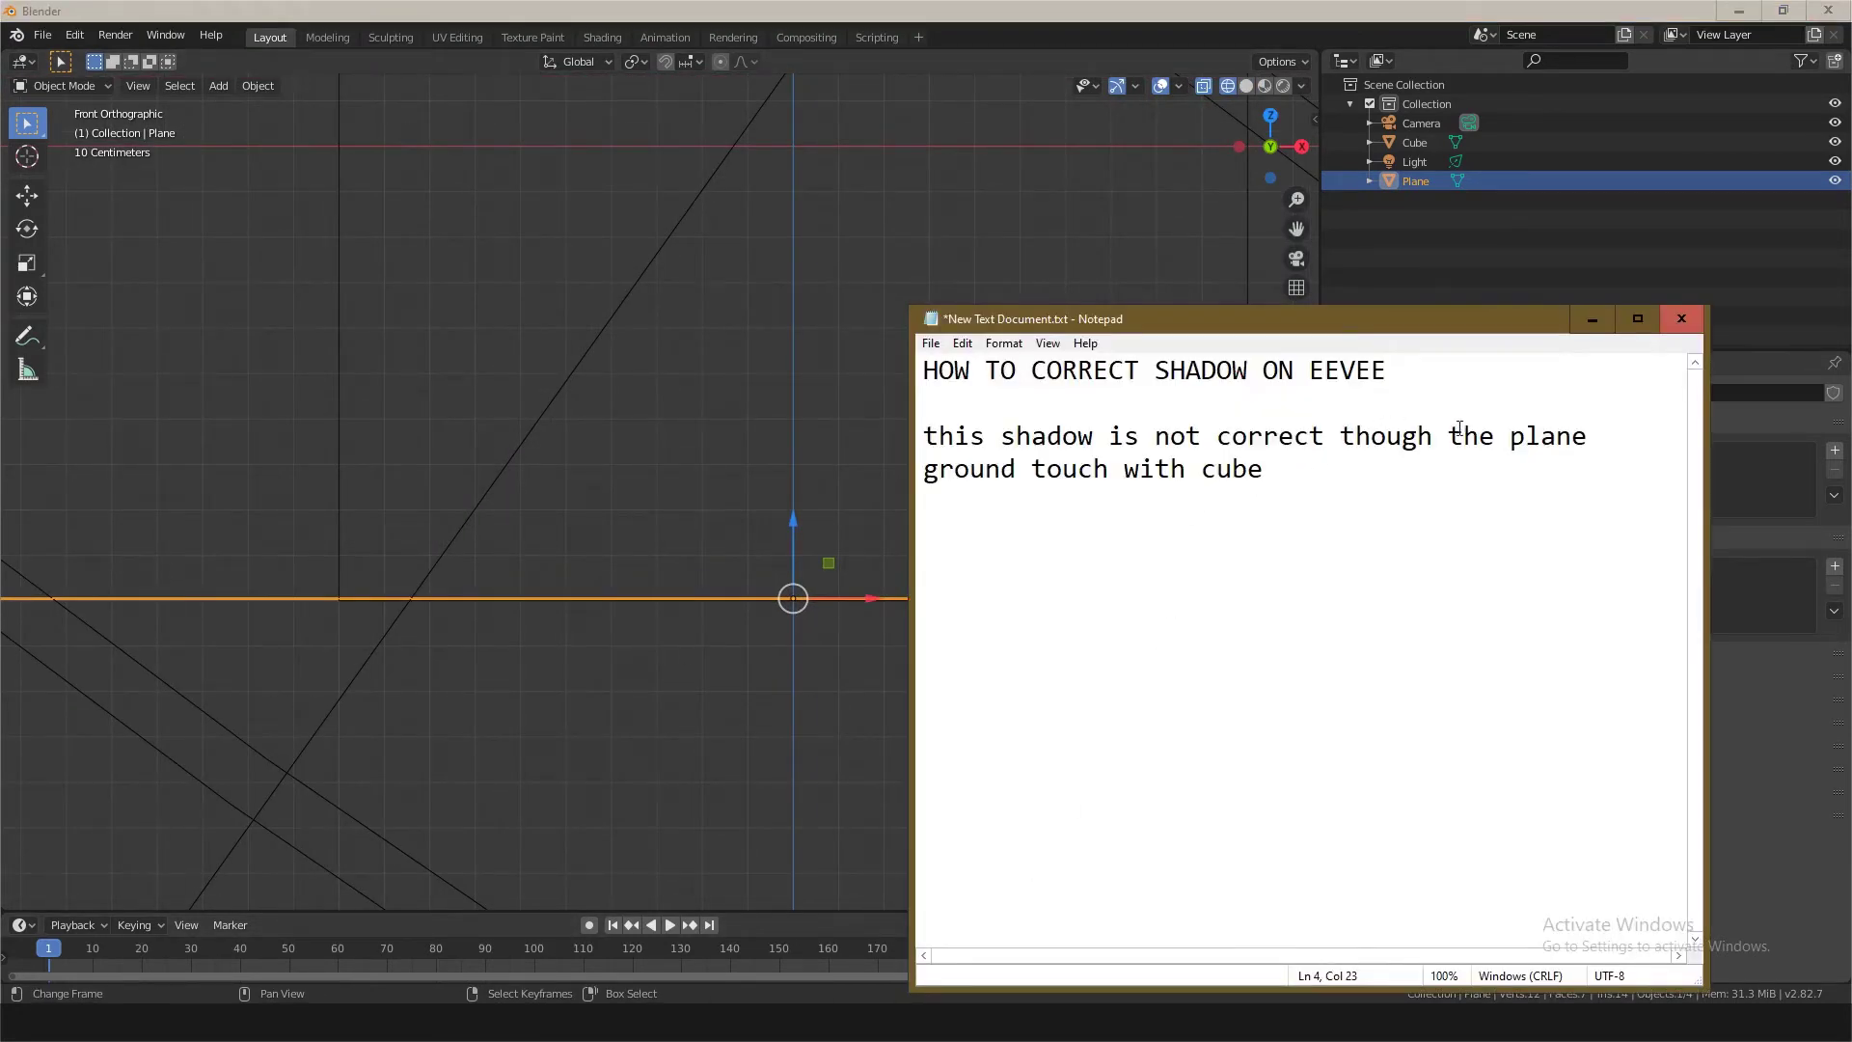
{"action": "left_click_drag", "start_coordinate": [1498, 425], "coordinate": [1462, 490]}
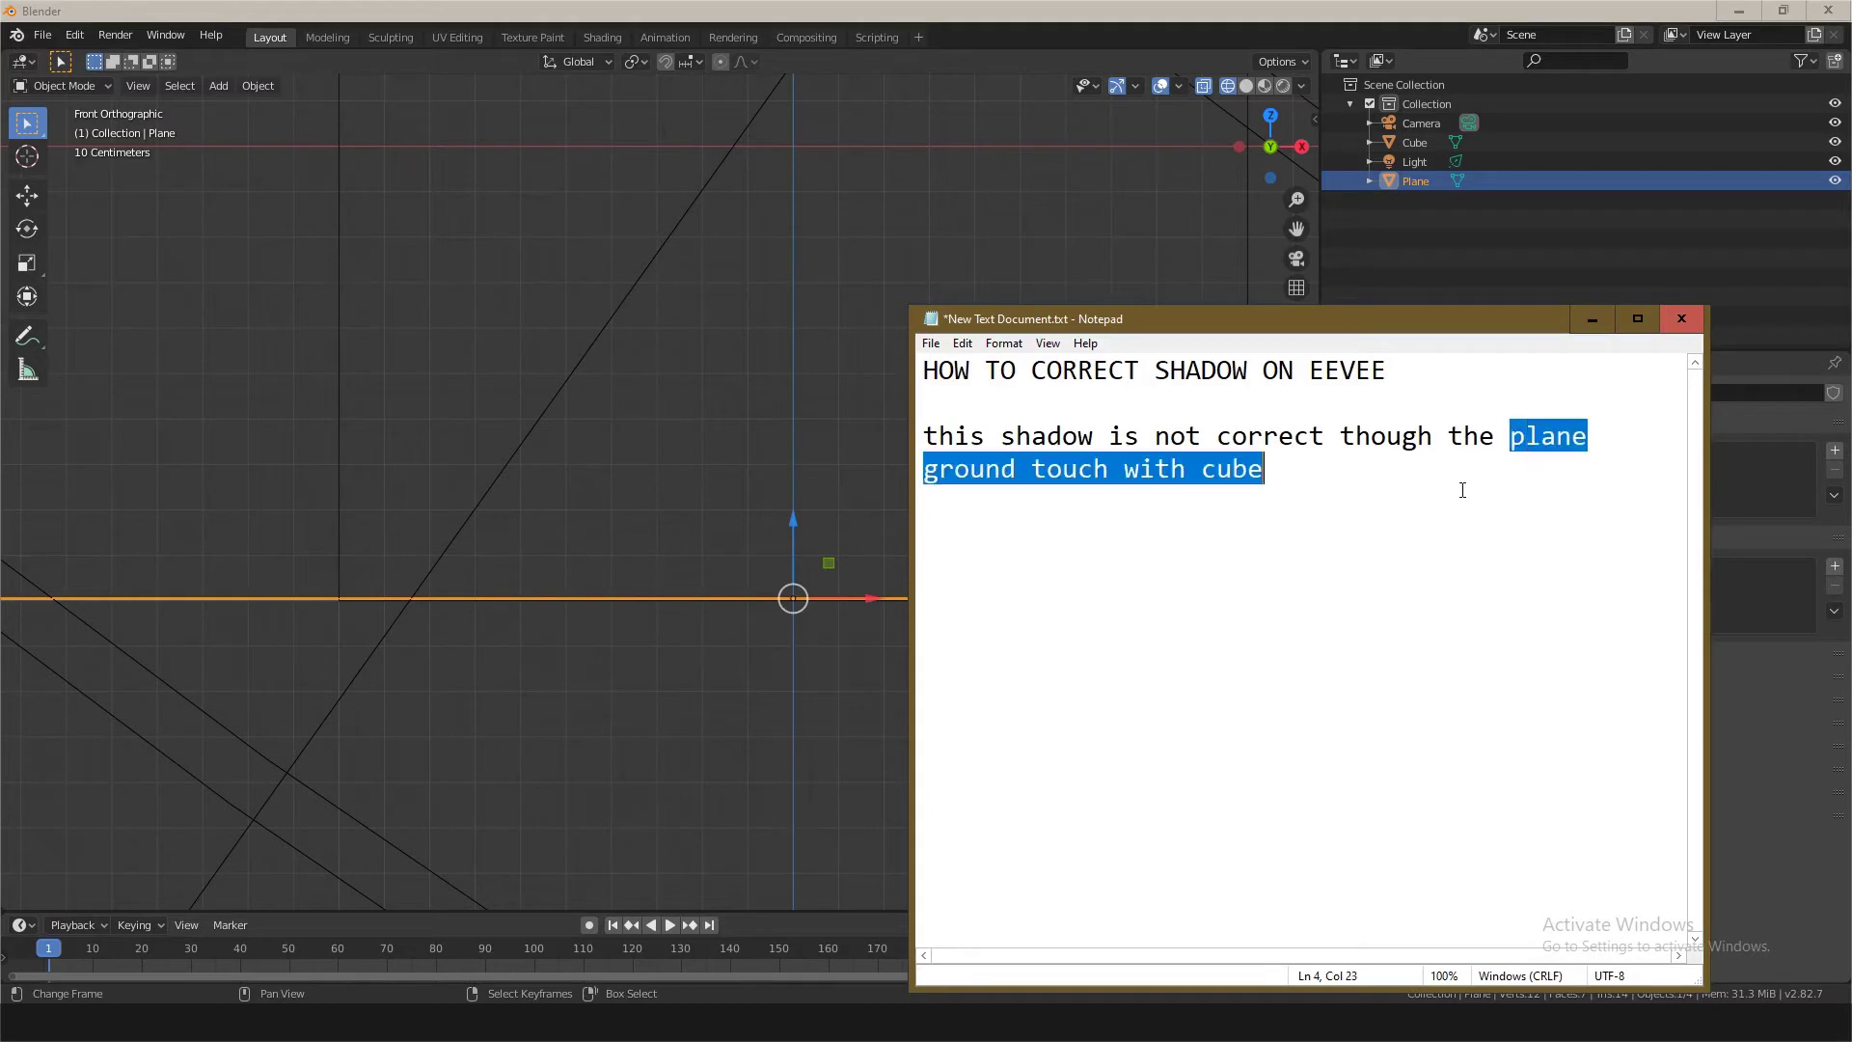
{"action": "left_click", "coordinate": [1592, 318]}
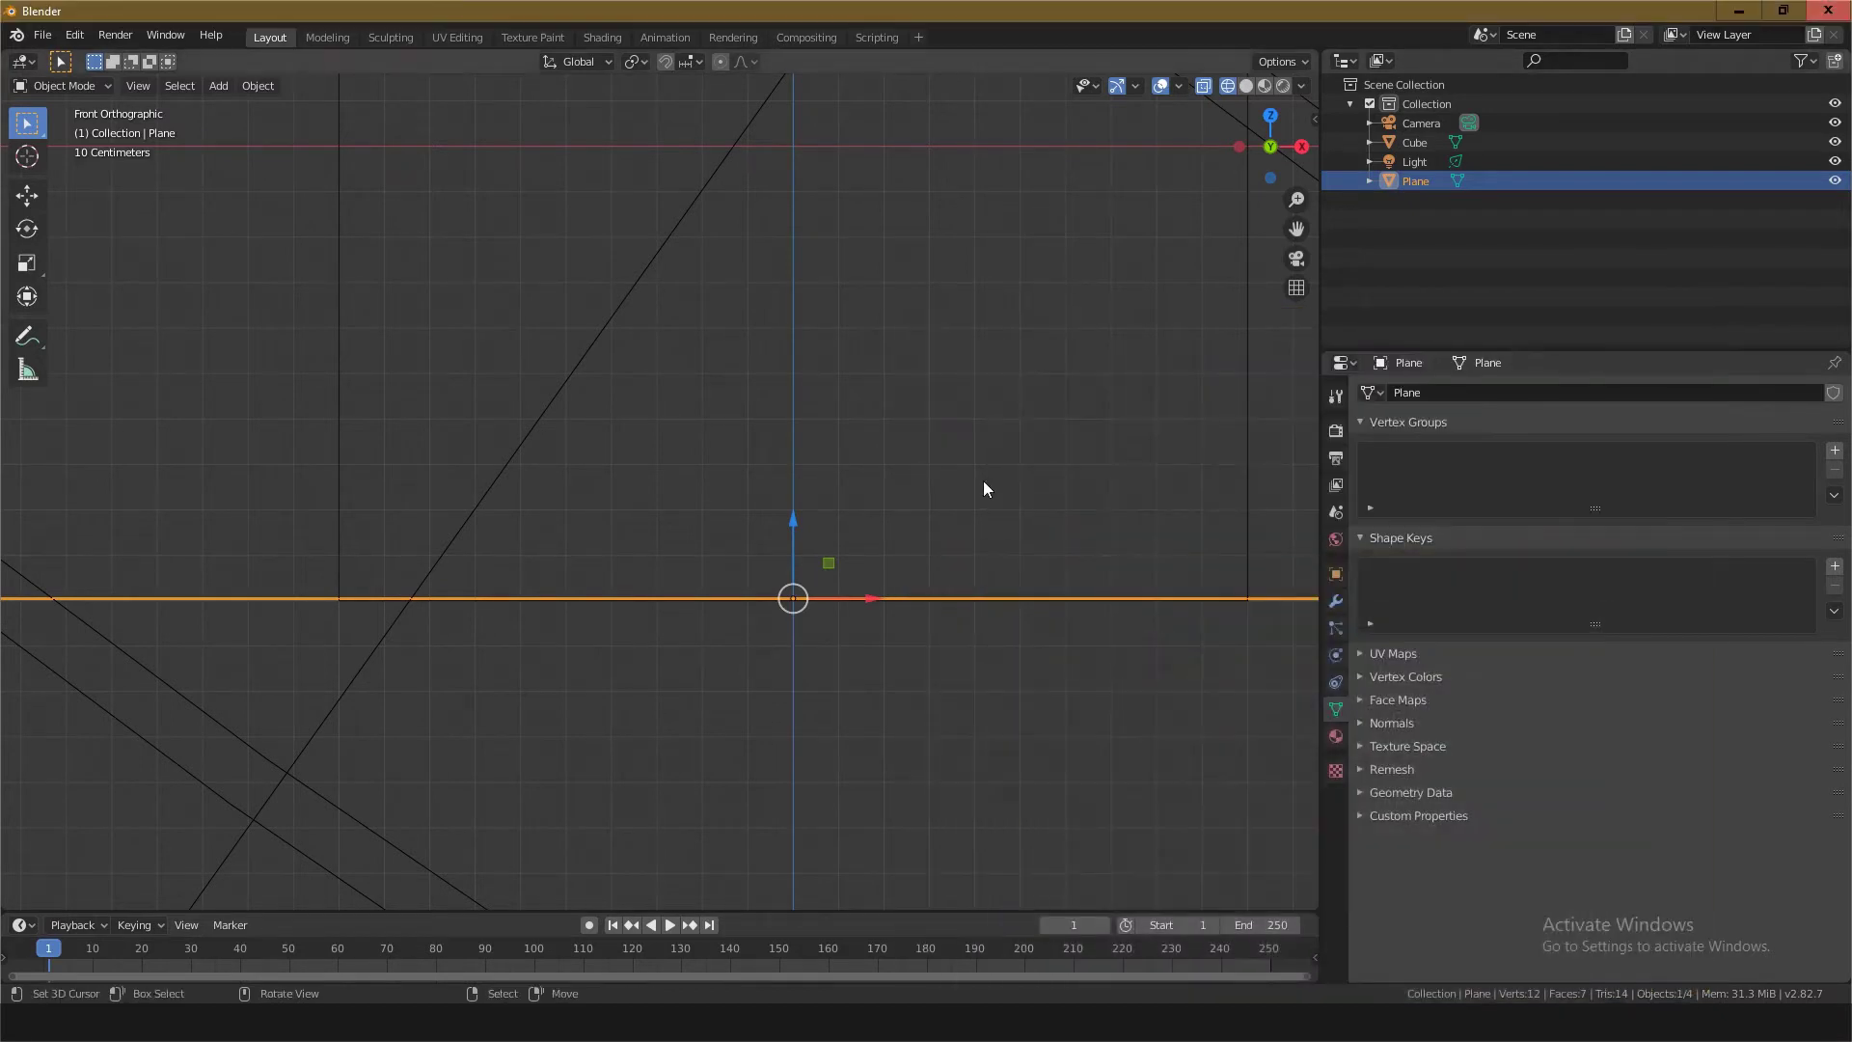
Step: Show a rendered perspective close-up of the detached shadow, then return to the notes
{"action": "left_click", "coordinate": [1246, 86]}
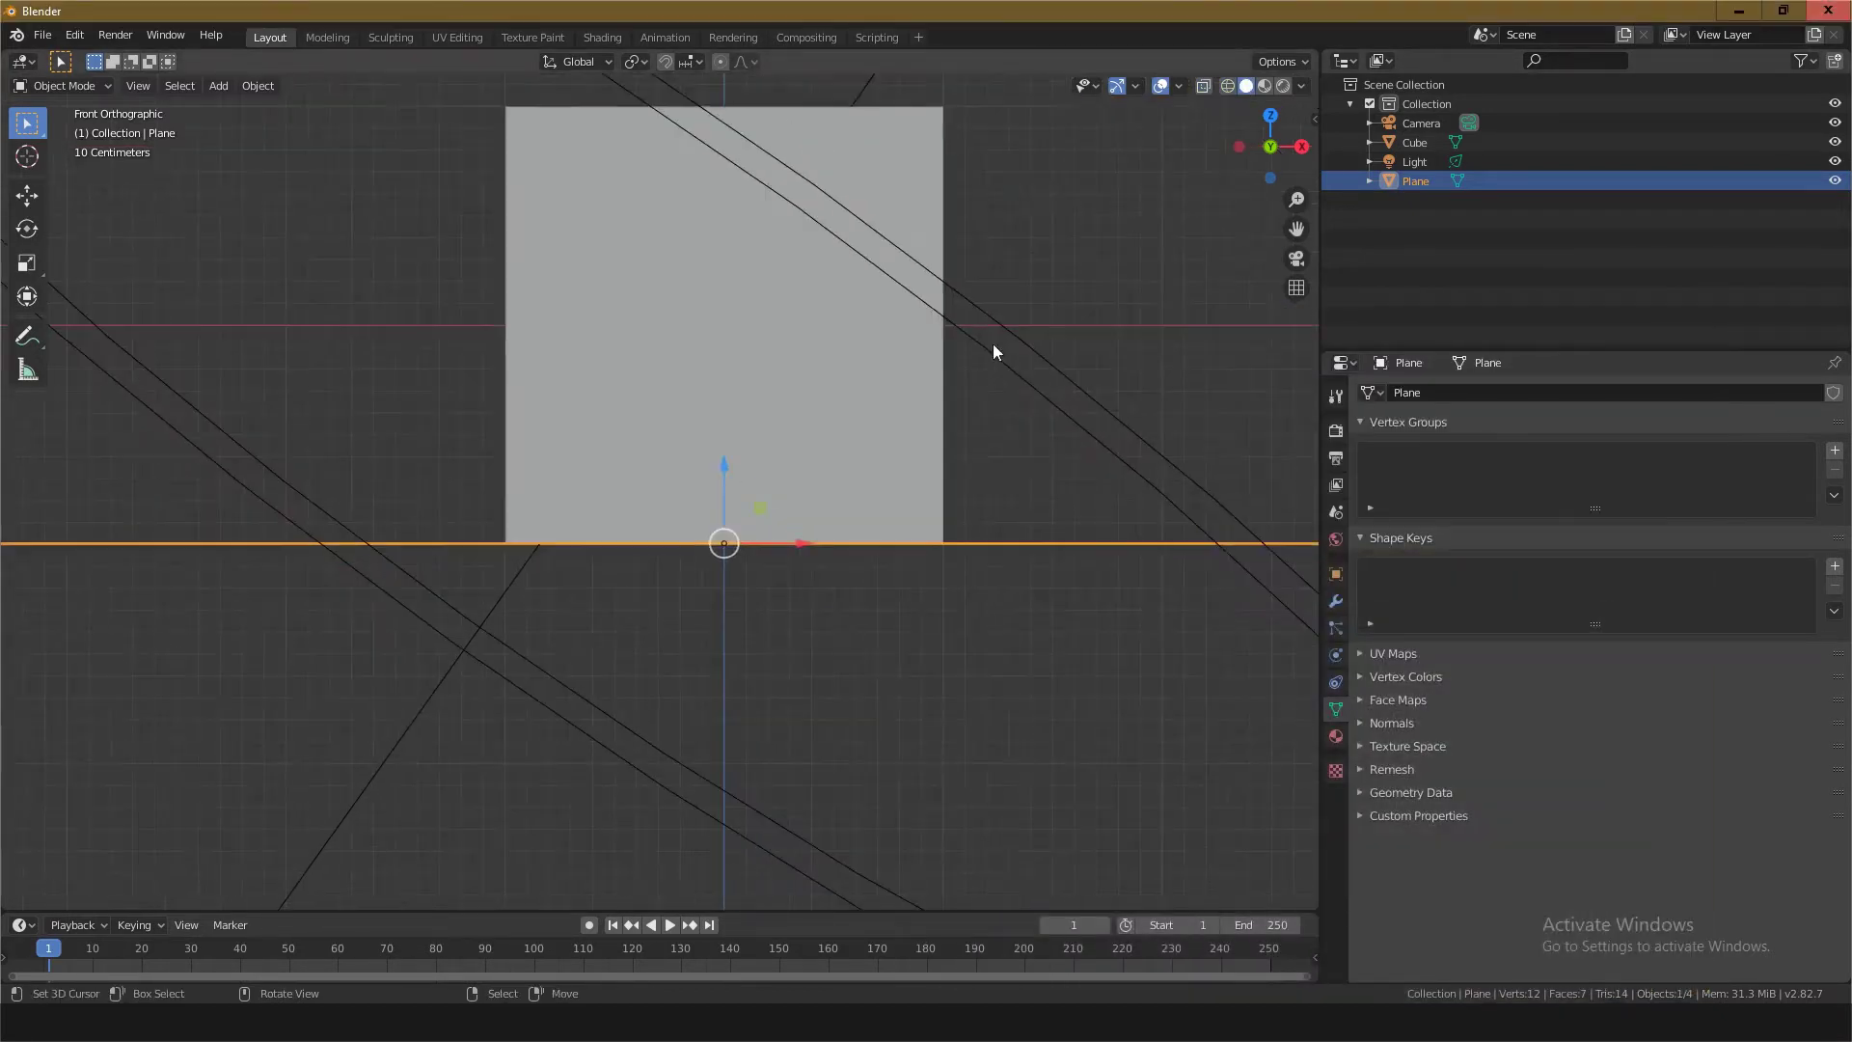
{"action": "mouse_move", "coordinate": [993, 344]}
{"action": "middle_mouse_down"}
{"action": "mouse_move", "coordinate": [980, 408]}
{"action": "mouse_move", "coordinate": [895, 431]}
{"action": "middle_mouse_up"}
{"action": "scroll", "coordinate": [898, 444], "scroll_direction": "down", "scroll_amount": 4}
{"action": "scroll", "coordinate": [878, 477], "scroll_direction": "down", "scroll_amount": 3}
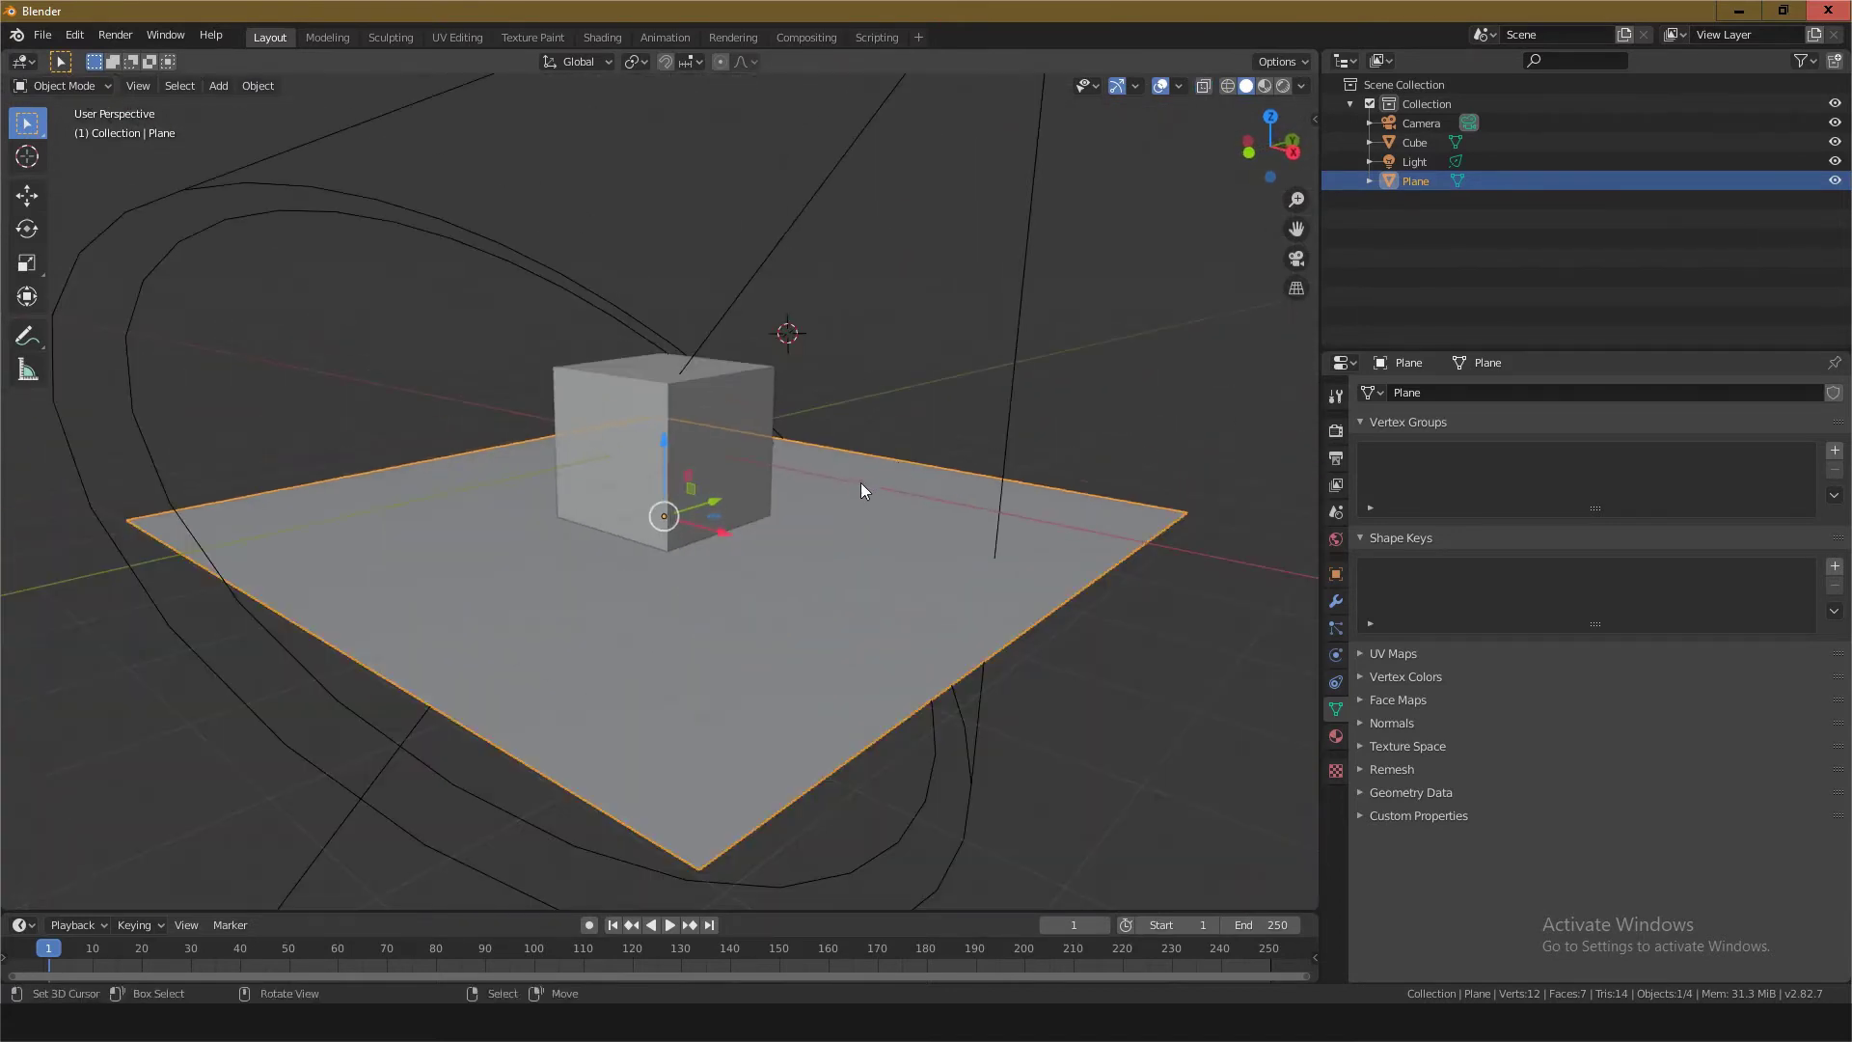
{"action": "left_click", "coordinate": [1283, 86]}
{"action": "scroll", "coordinate": [679, 578], "scroll_direction": "up", "scroll_amount": 5}
{"action": "scroll", "coordinate": [680, 578], "scroll_direction": "up", "scroll_amount": 3}
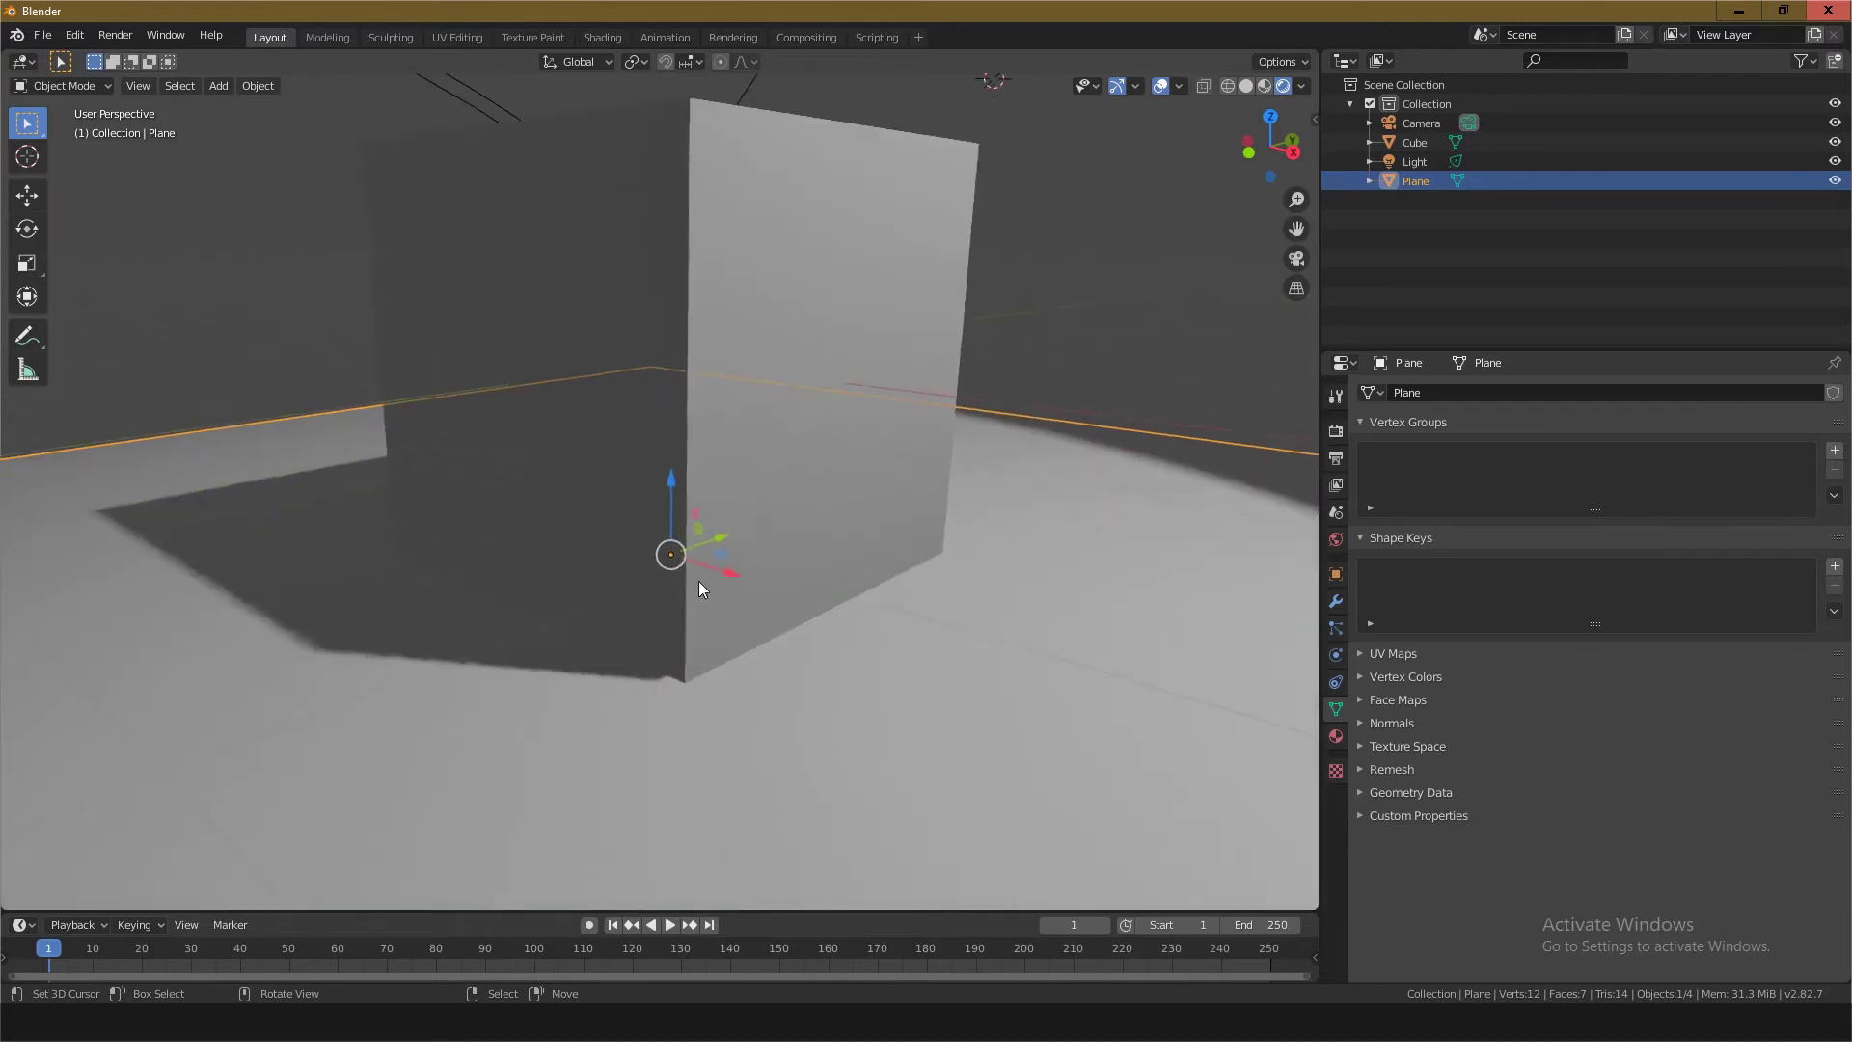
{"action": "scroll", "coordinate": [698, 581], "scroll_direction": "up", "scroll_amount": 2}
{"action": "key", "text": "alt+Tab"}
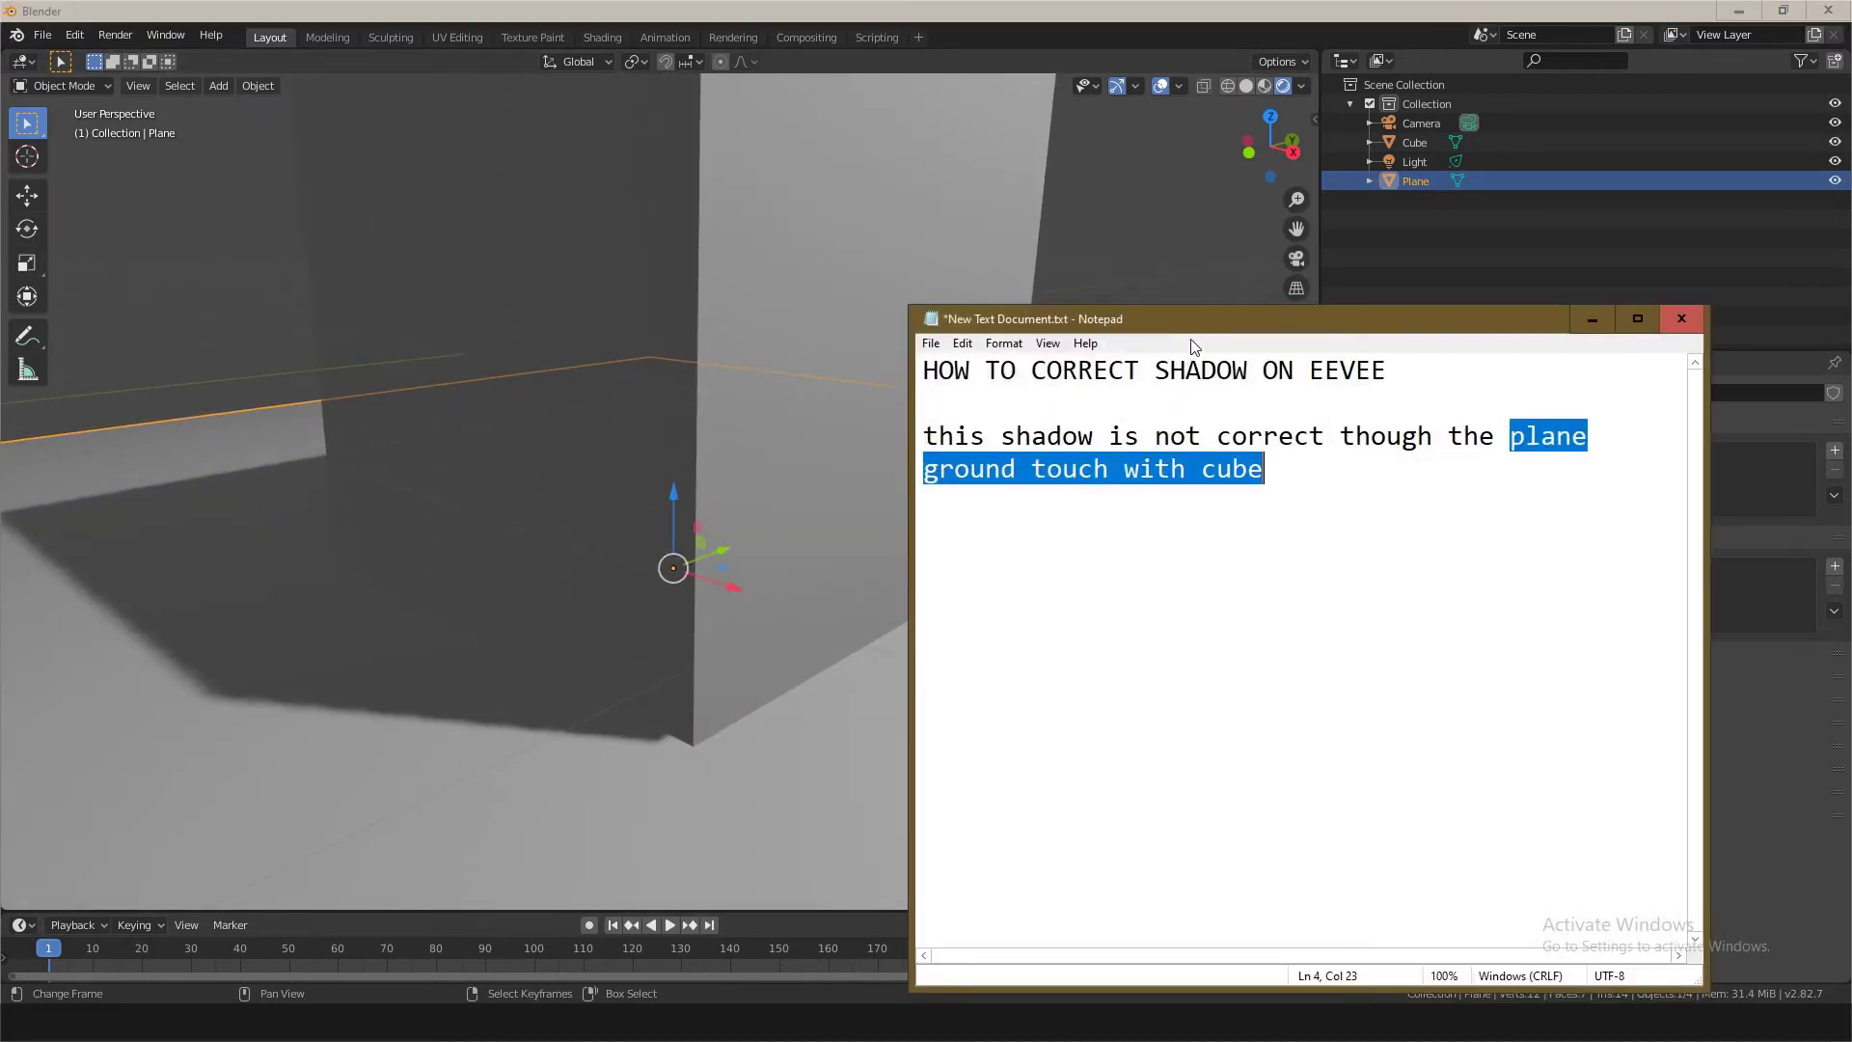
Step: Add a 'start' line and a 'select lamp' line under the shadow note
{"action": "left_click_drag", "start_coordinate": [1196, 329], "coordinate": [1245, 292]}
{"action": "left_click_drag", "start_coordinate": [1036, 346], "coordinate": [1438, 345]}
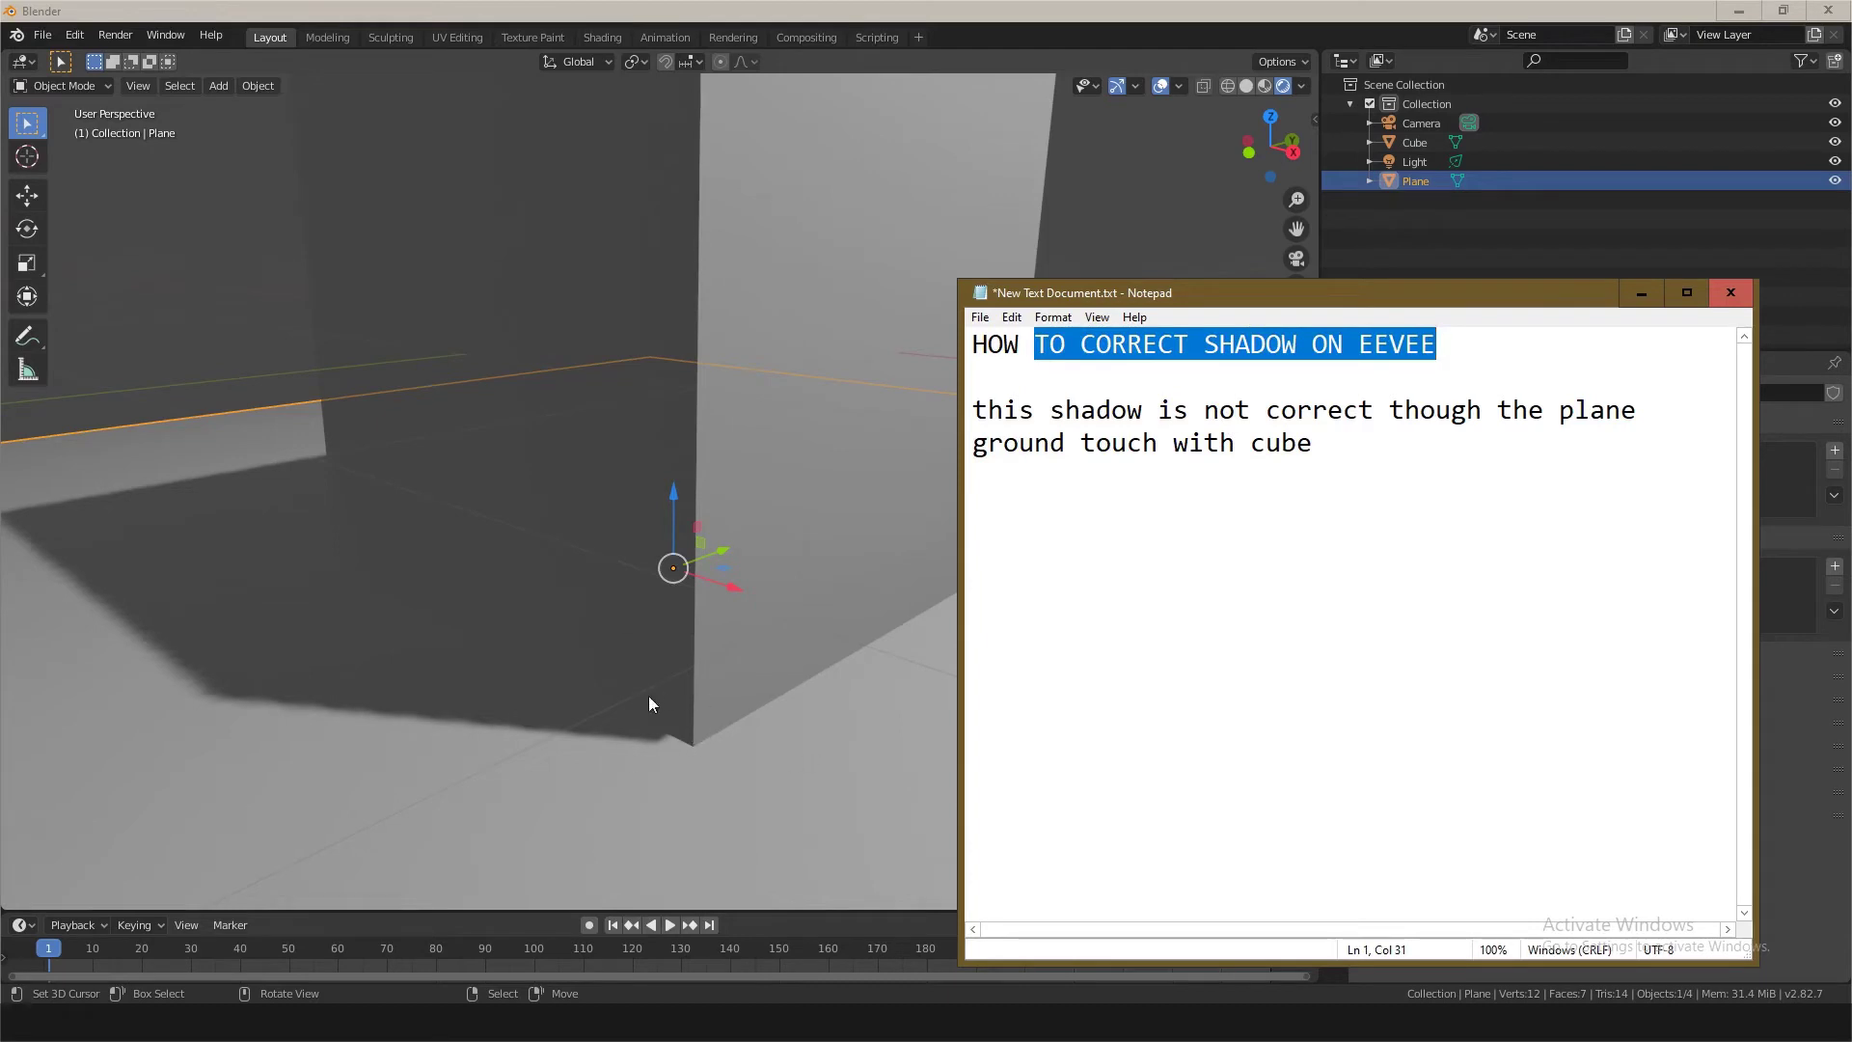
{"action": "left_click", "coordinate": [1316, 450]}
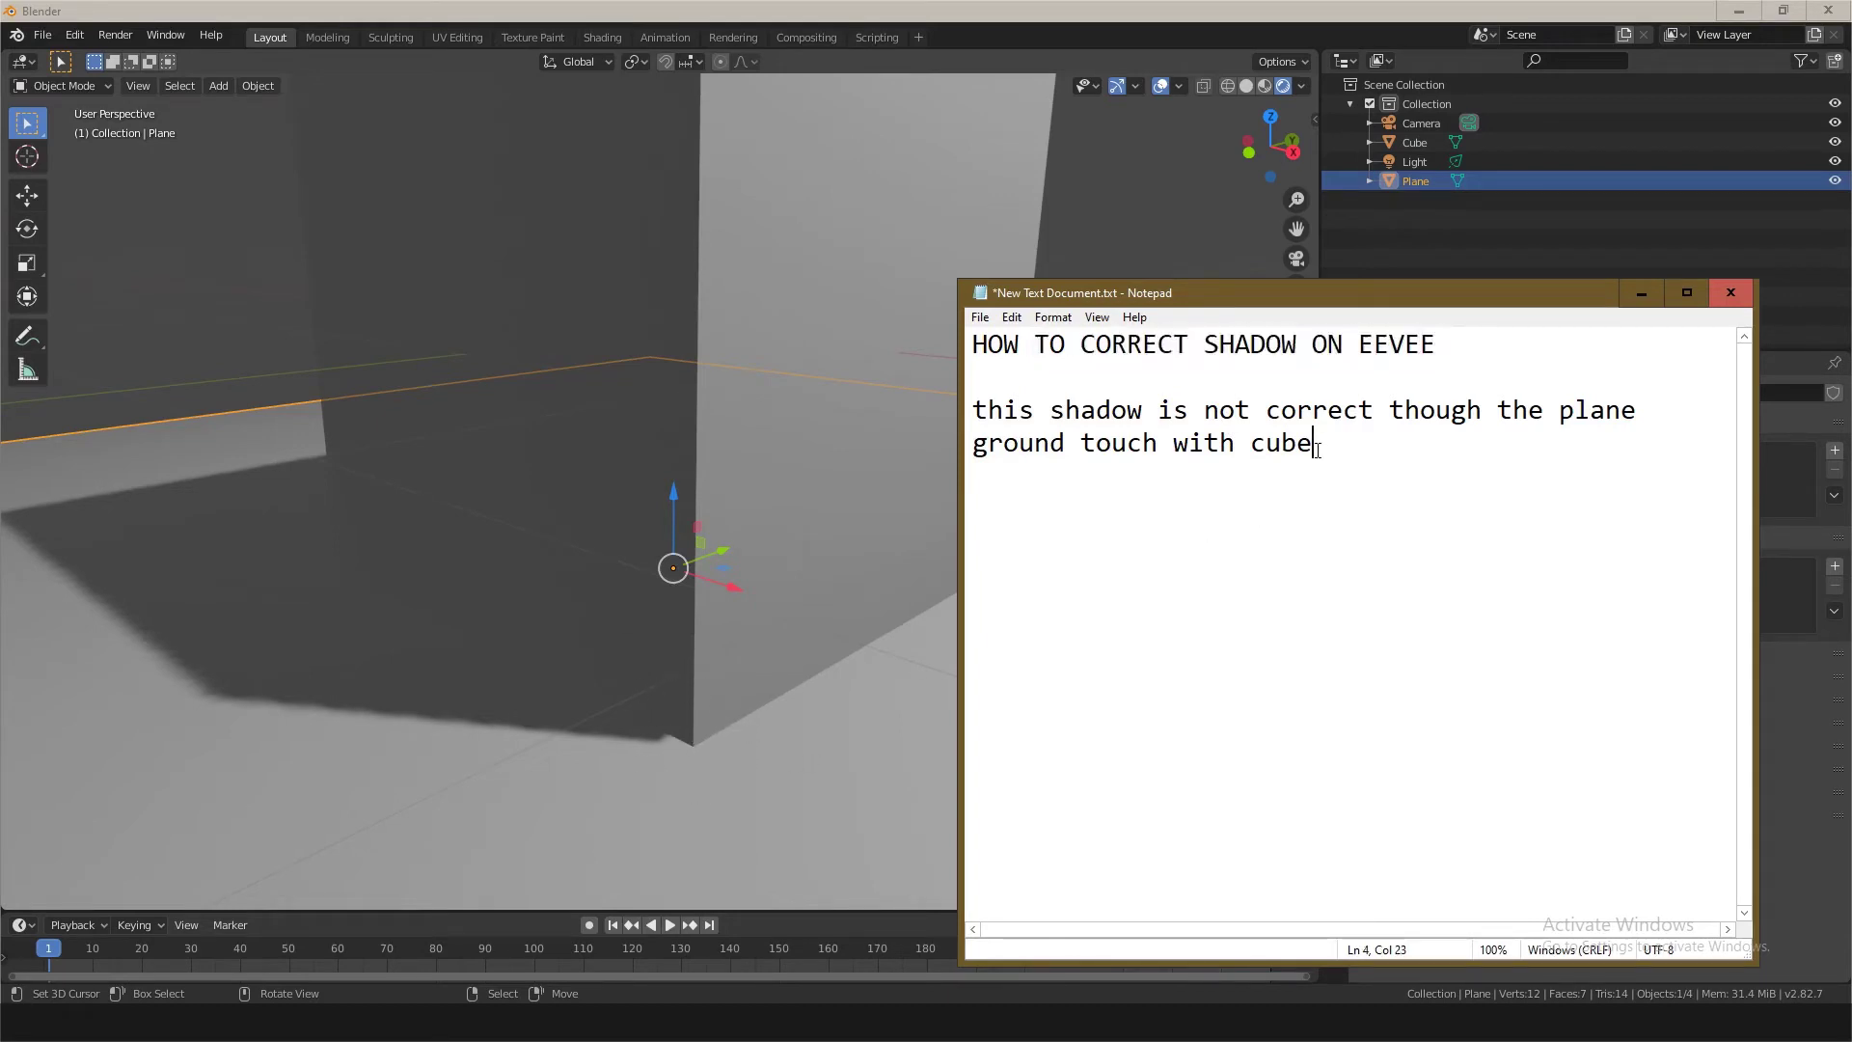
{"action": "key", "text": "Return"}
{"action": "key", "text": "Return"}
{"action": "type", "text": "s"}
{"action": "type", "text": "tart"}
{"action": "left_click_drag", "start_coordinate": [1495, 301], "coordinate": [1039, 295]}
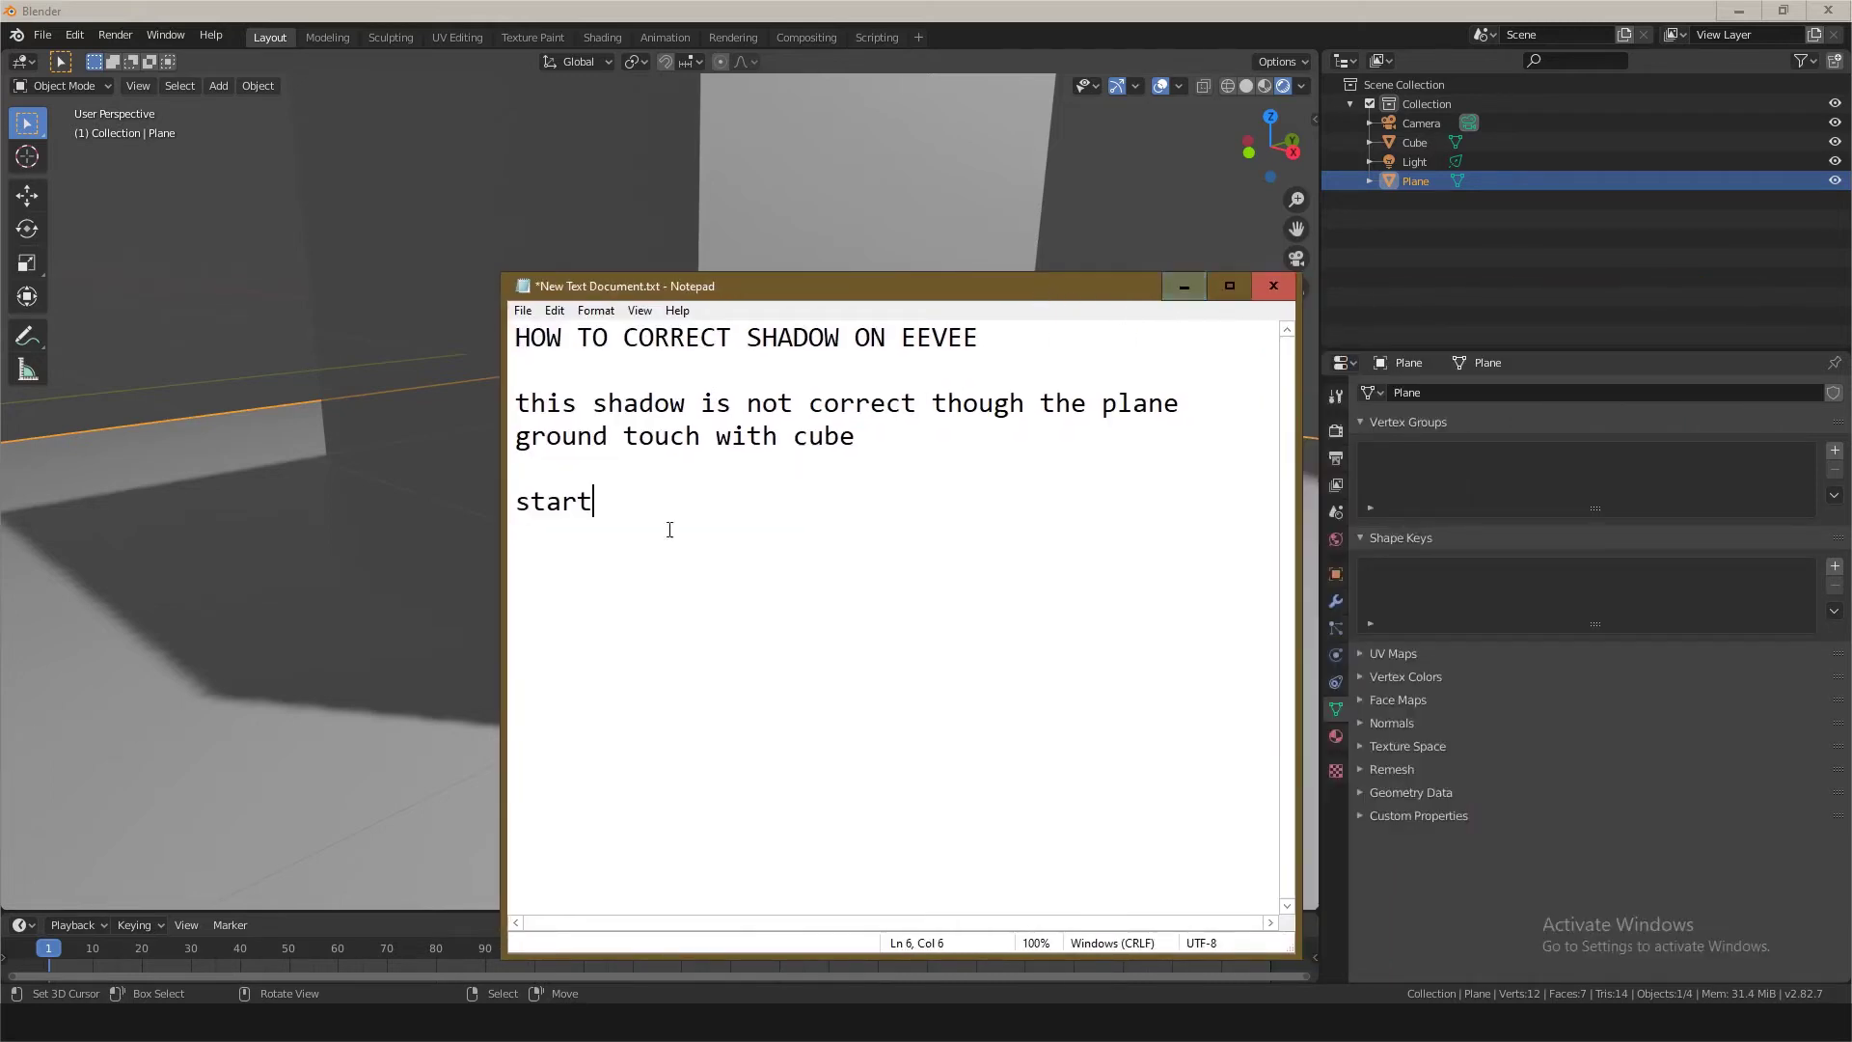
{"action": "key", "text": "Return"}
{"action": "type", "text": "select "}
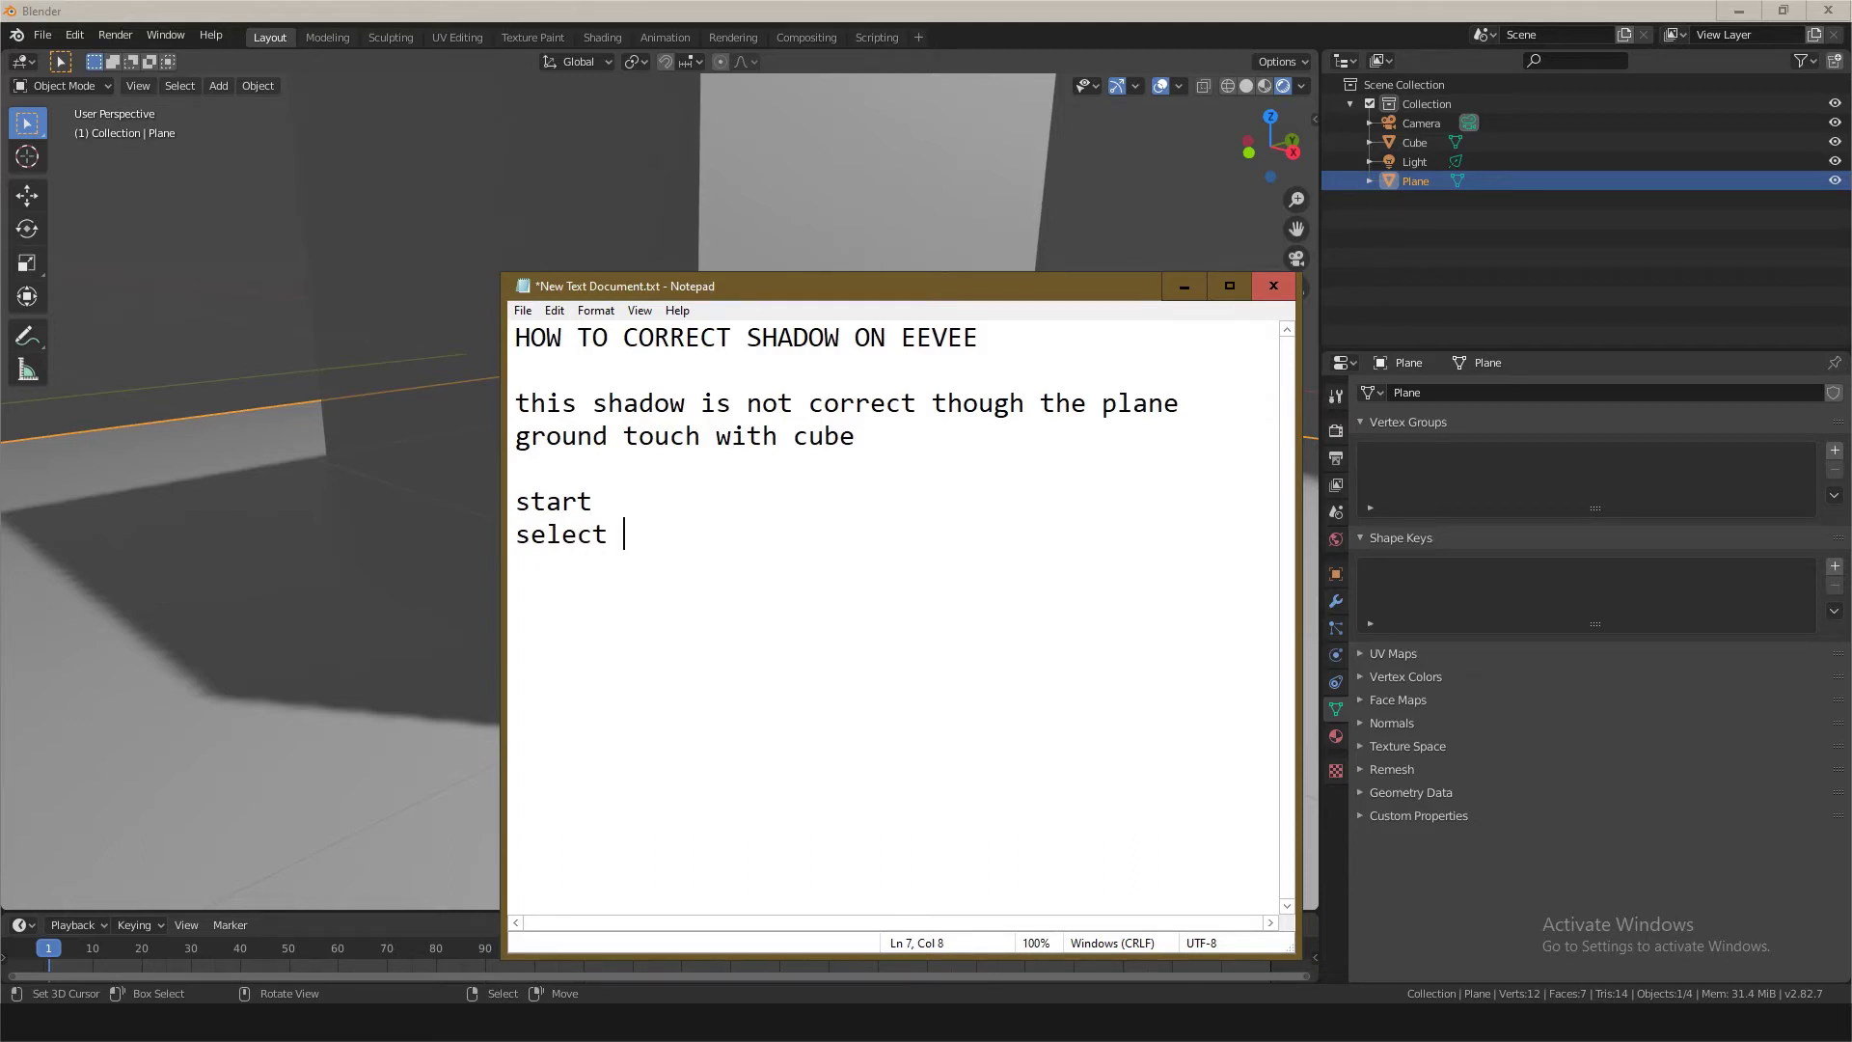
{"action": "type", "text": "lamp"}
{"action": "scroll", "coordinate": [251, 440], "scroll_direction": "down", "scroll_amount": 2}
{"action": "scroll", "coordinate": [280, 434], "scroll_direction": "down", "scroll_amount": 2}
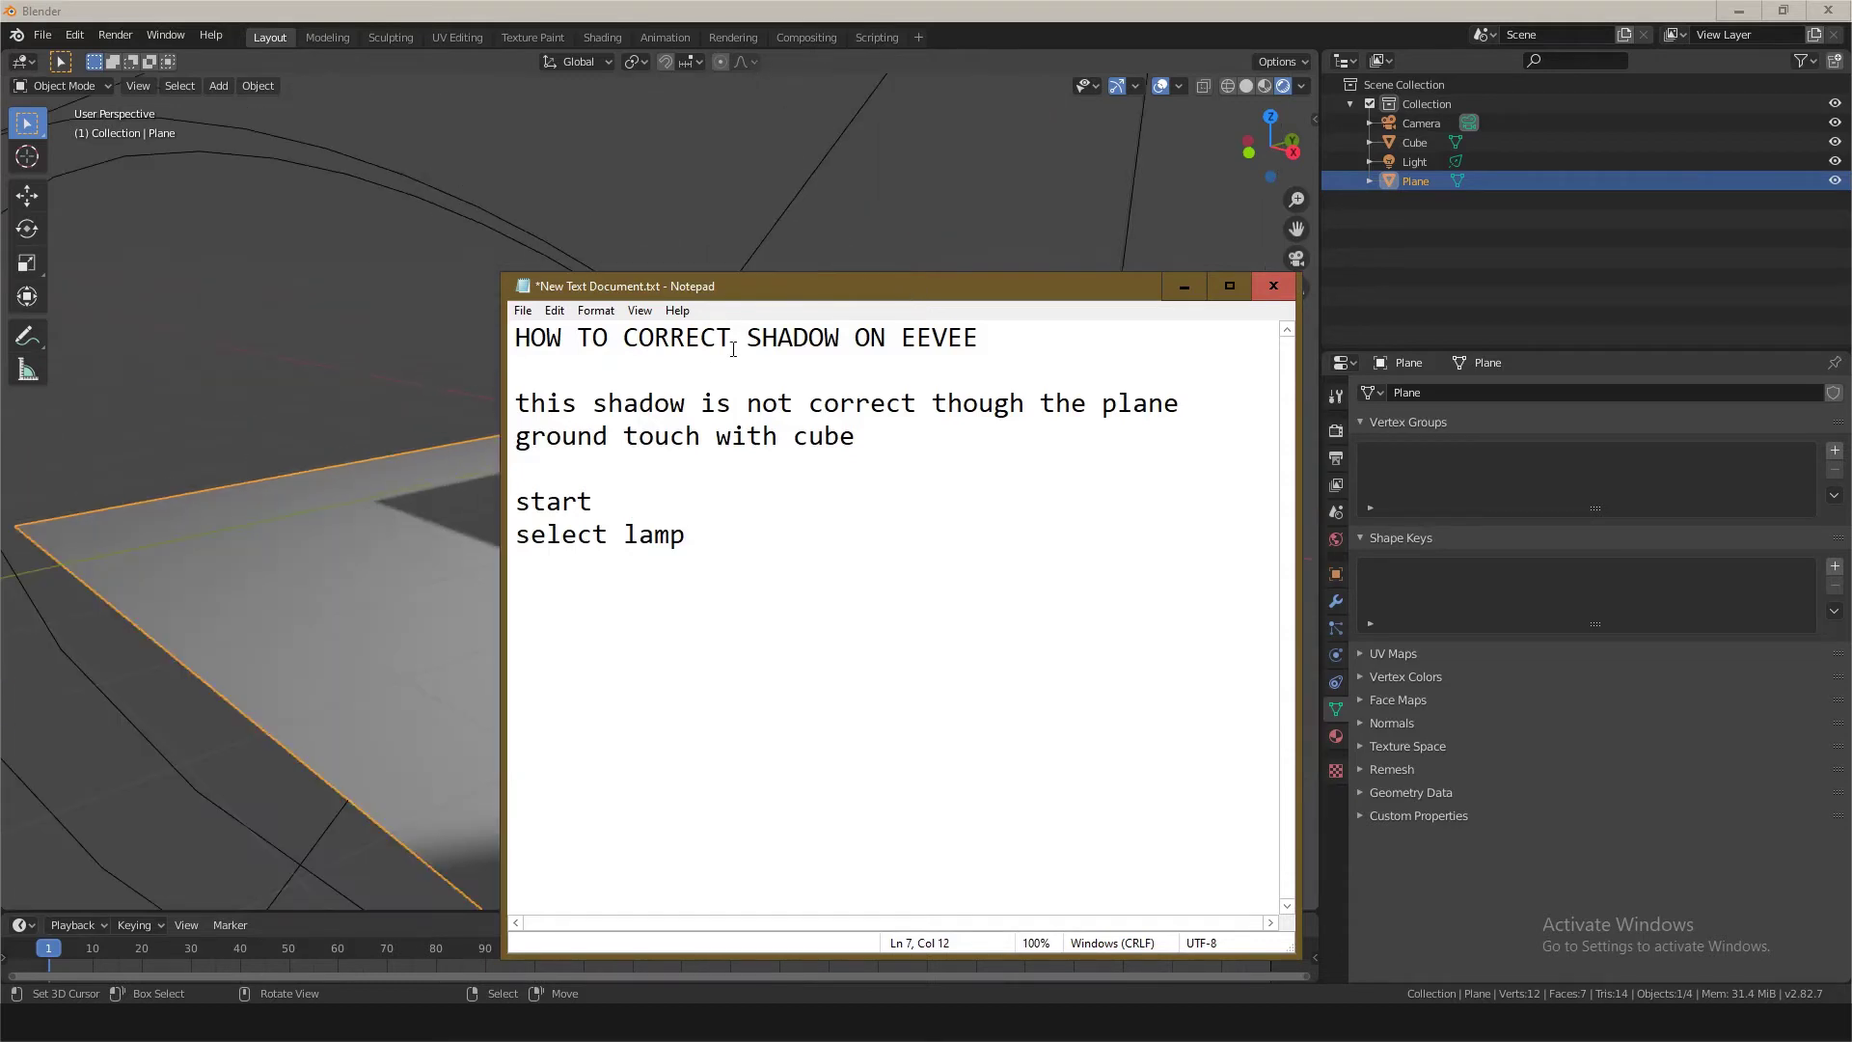
{"action": "scroll", "coordinate": [313, 425], "scroll_direction": "down", "scroll_amount": 2}
{"action": "scroll", "coordinate": [314, 427], "scroll_direction": "down", "scroll_amount": 3}
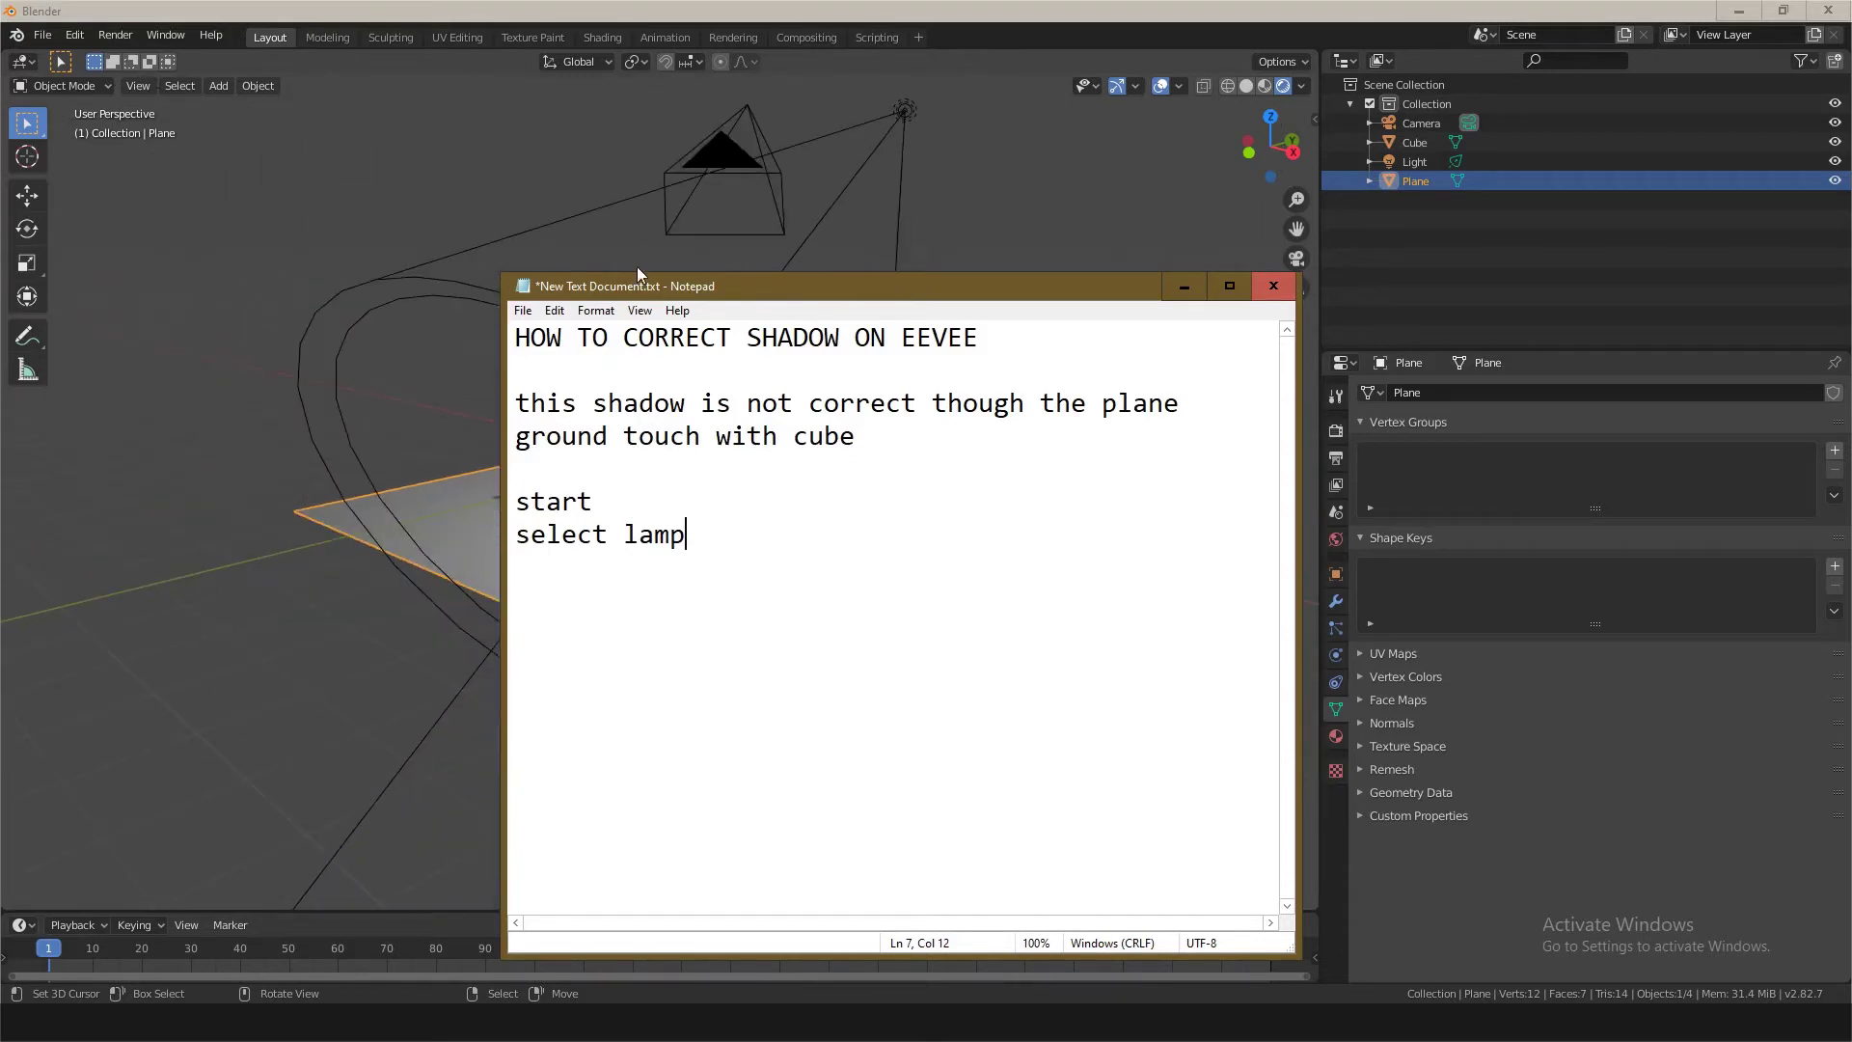
Step: Select the light in Blender, then extend the note step to 'select lamp>go to lamp setting'
{"action": "left_click", "coordinate": [905, 112]}
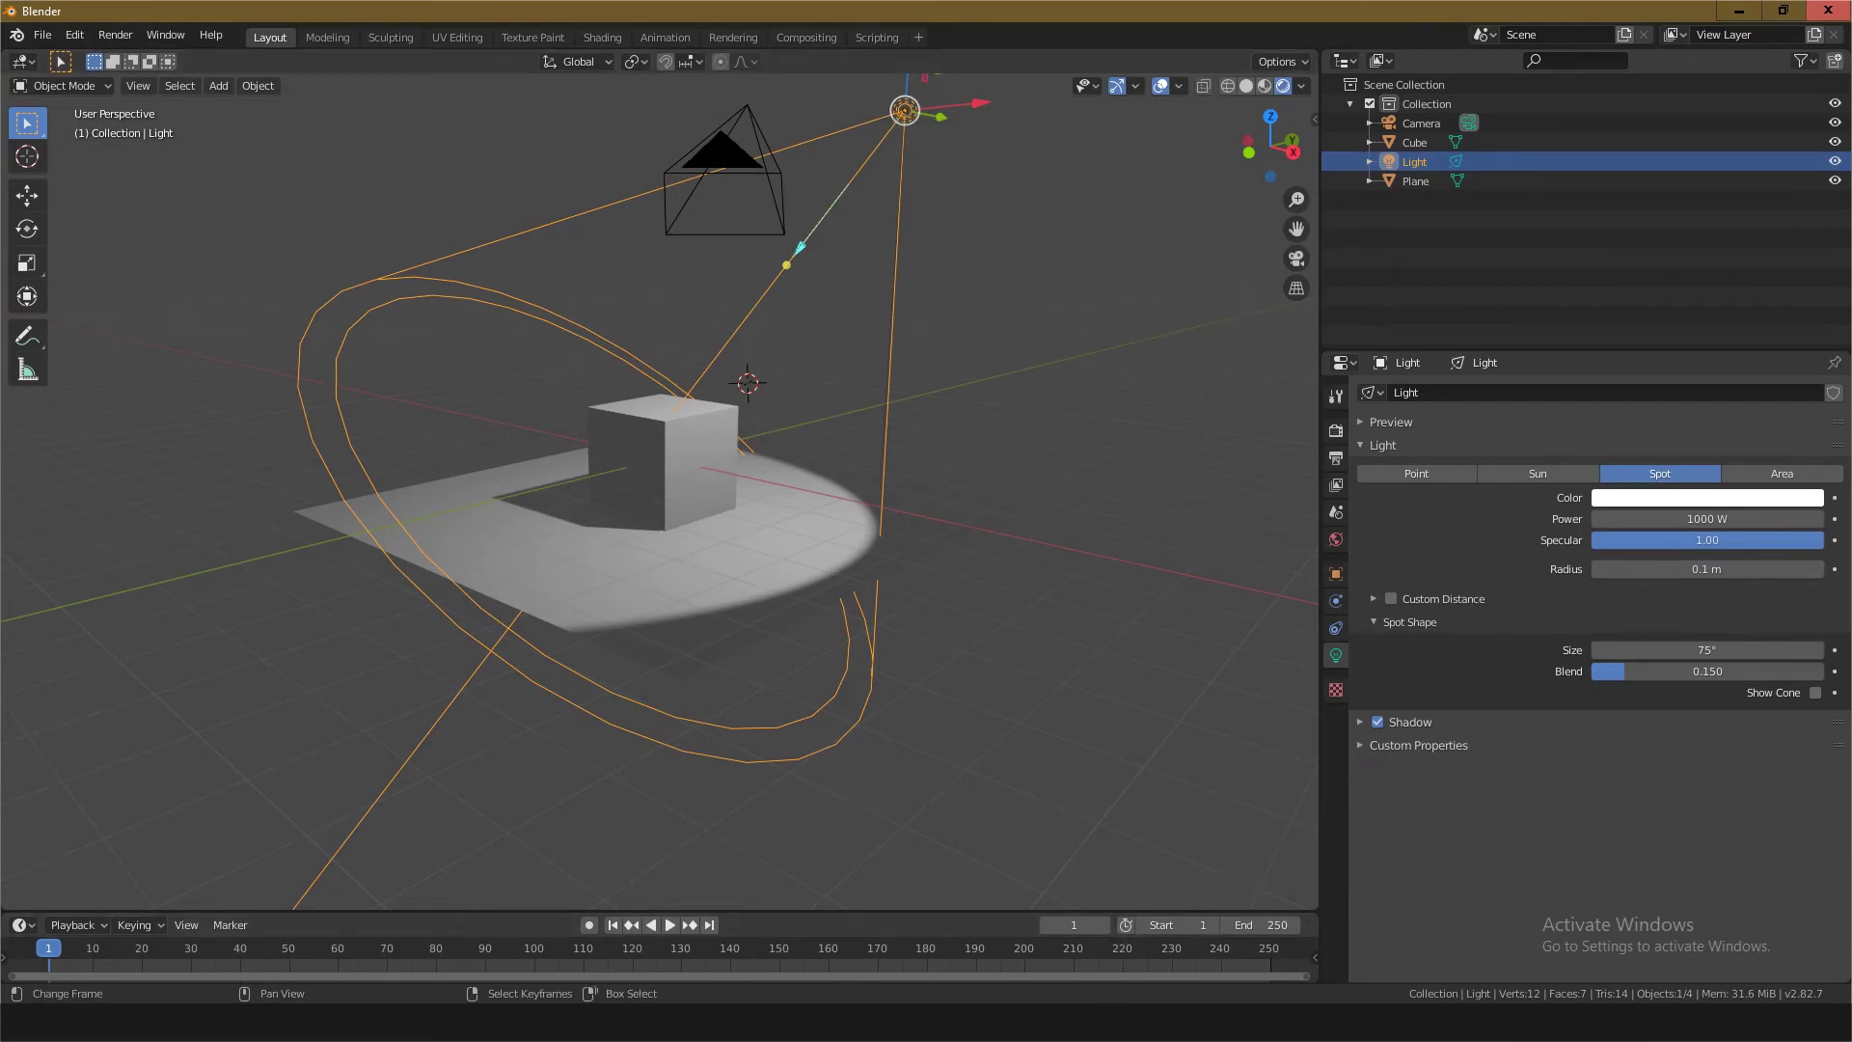
{"action": "key", "text": "alt+Tab"}
{"action": "type", "text": ">"}
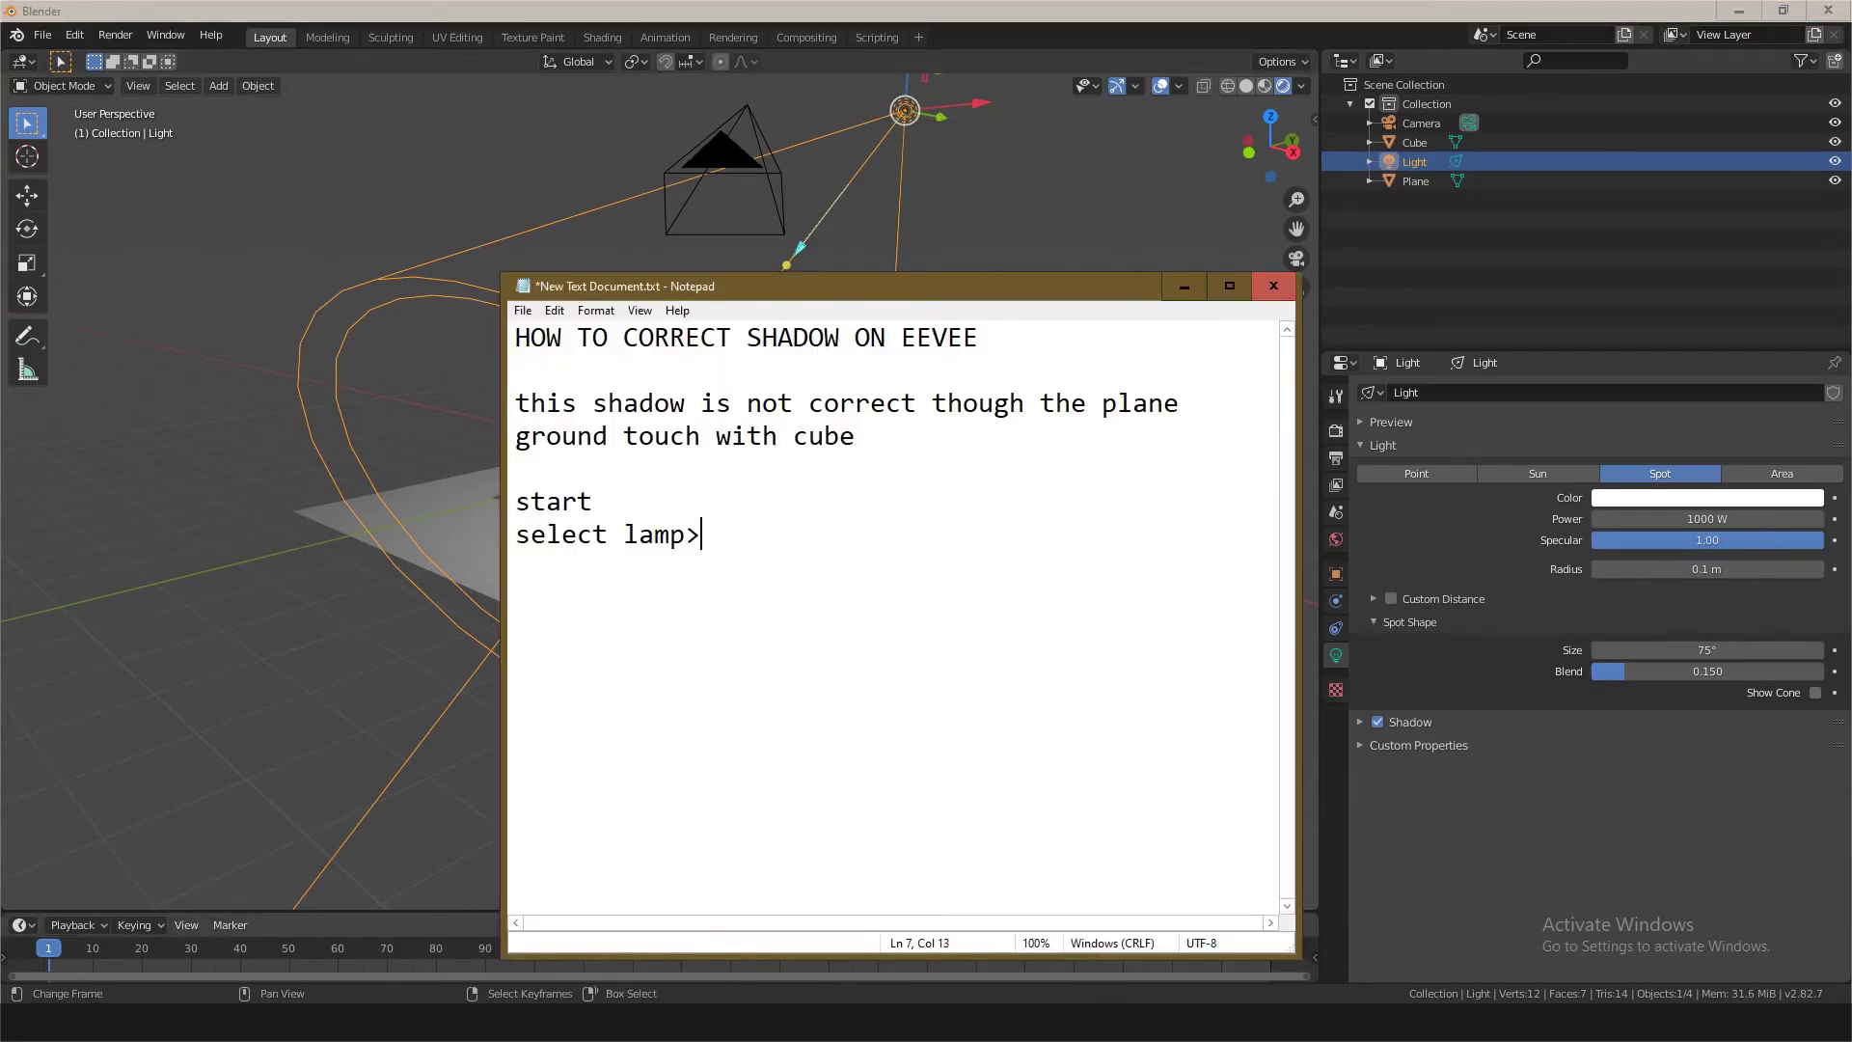
{"action": "type", "text": "go"}
{"action": "type", "text": " to lamp pr"}
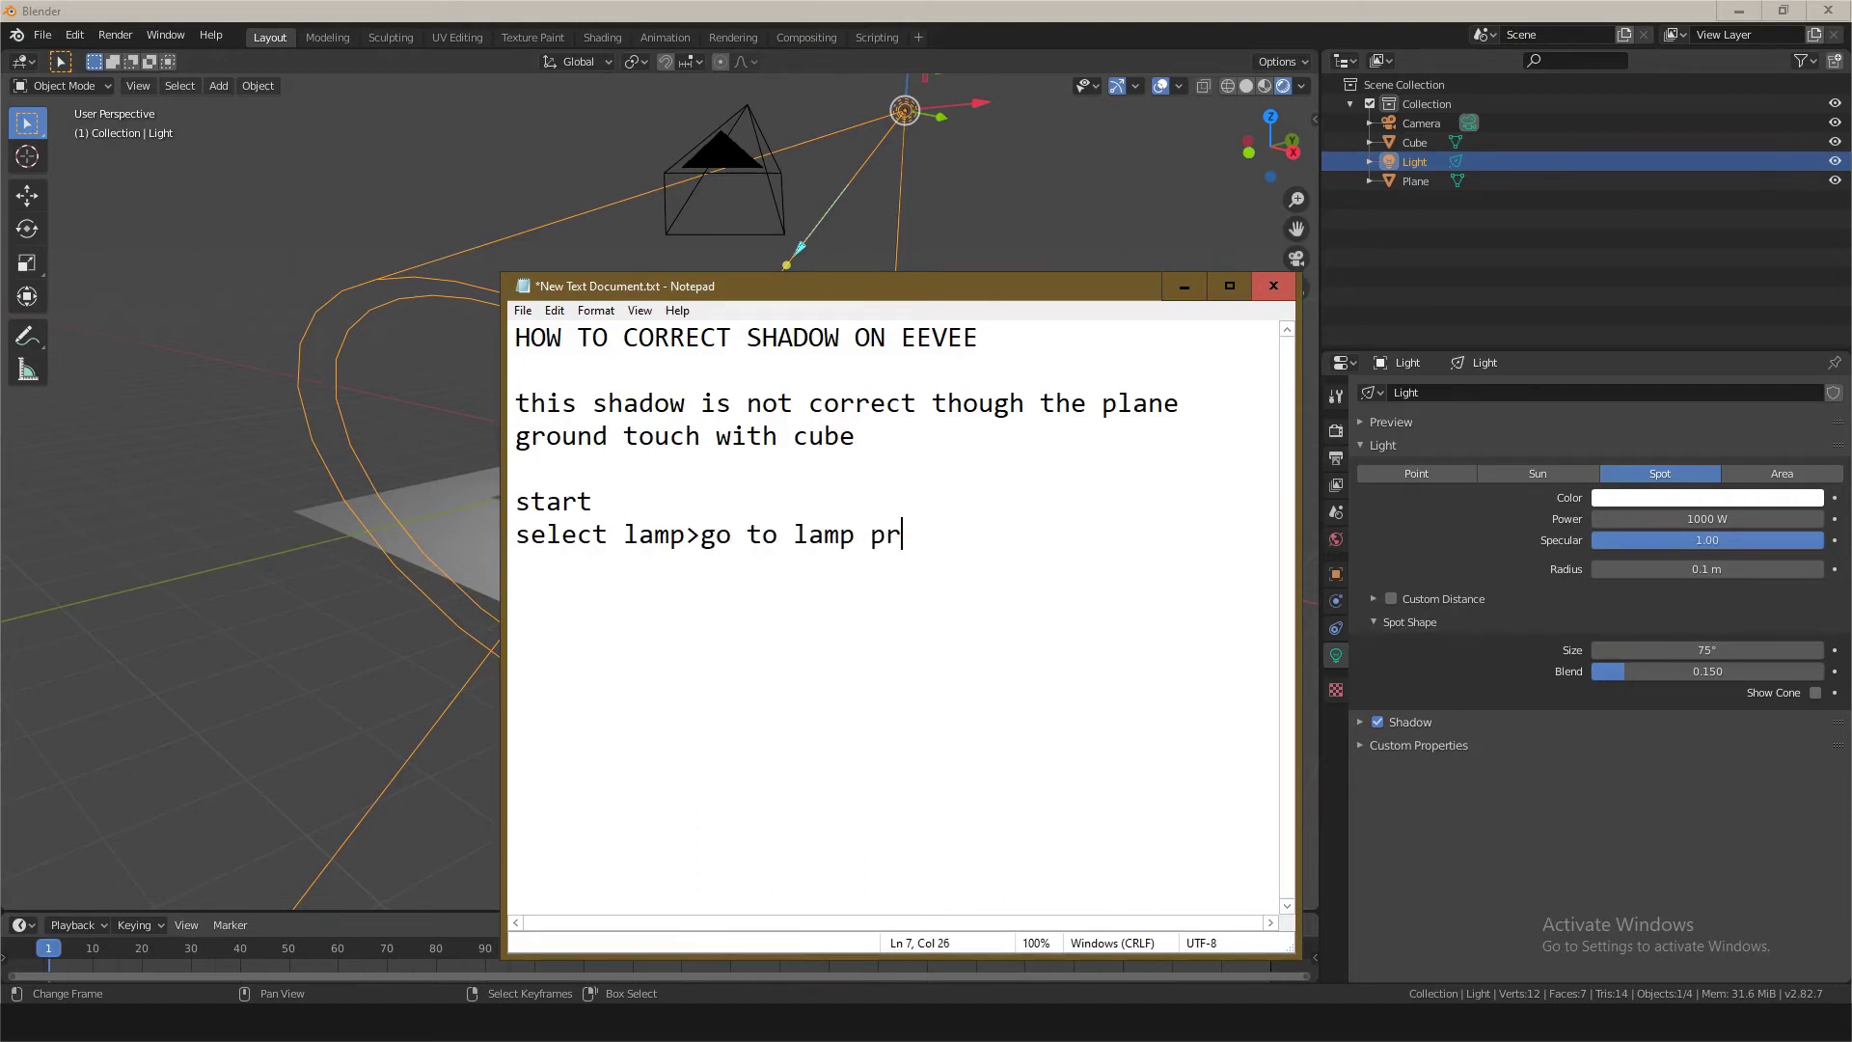
{"action": "type", "text": "o"}
{"action": "key", "text": "BackSpace"}
{"action": "key", "text": "BackSpace"}
{"action": "key", "text": "BackSpace"}
{"action": "type", "text": "setting"}
{"action": "left_click_drag", "start_coordinate": [1106, 289], "coordinate": [984, 272]}
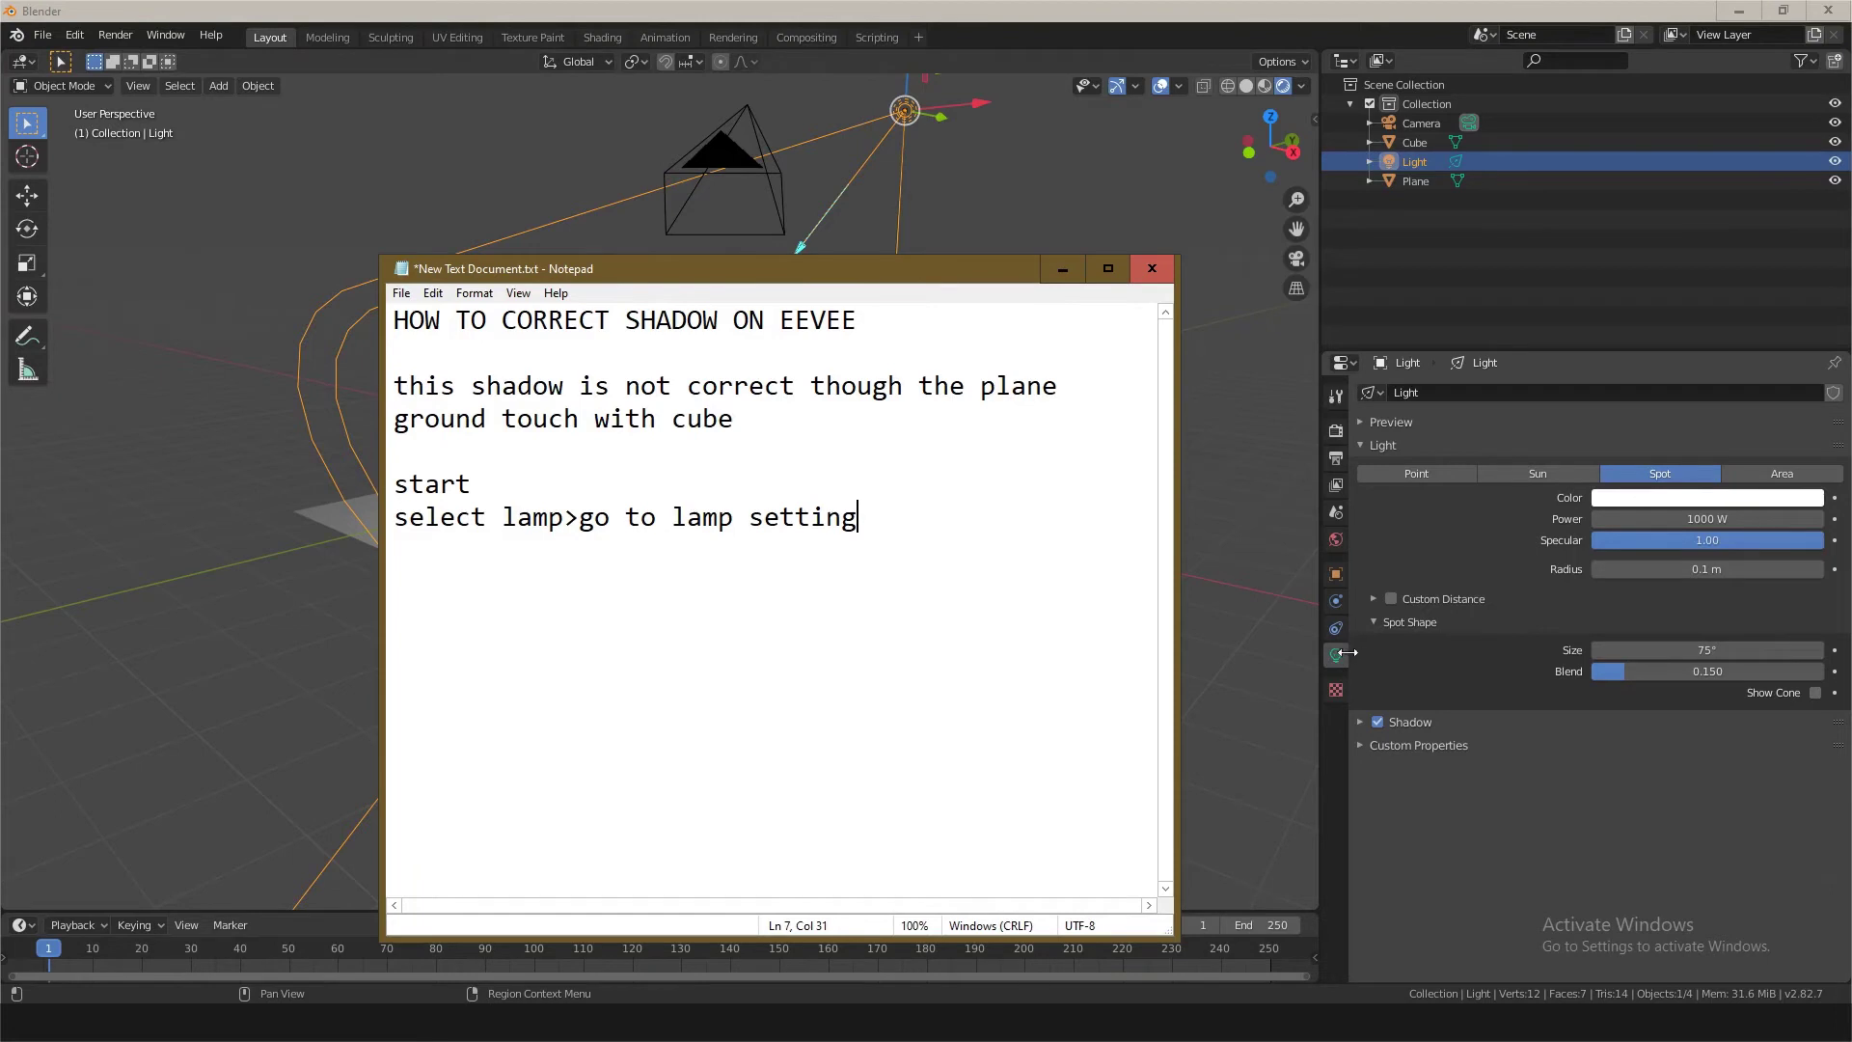
{"action": "left_click", "coordinate": [1336, 430]}
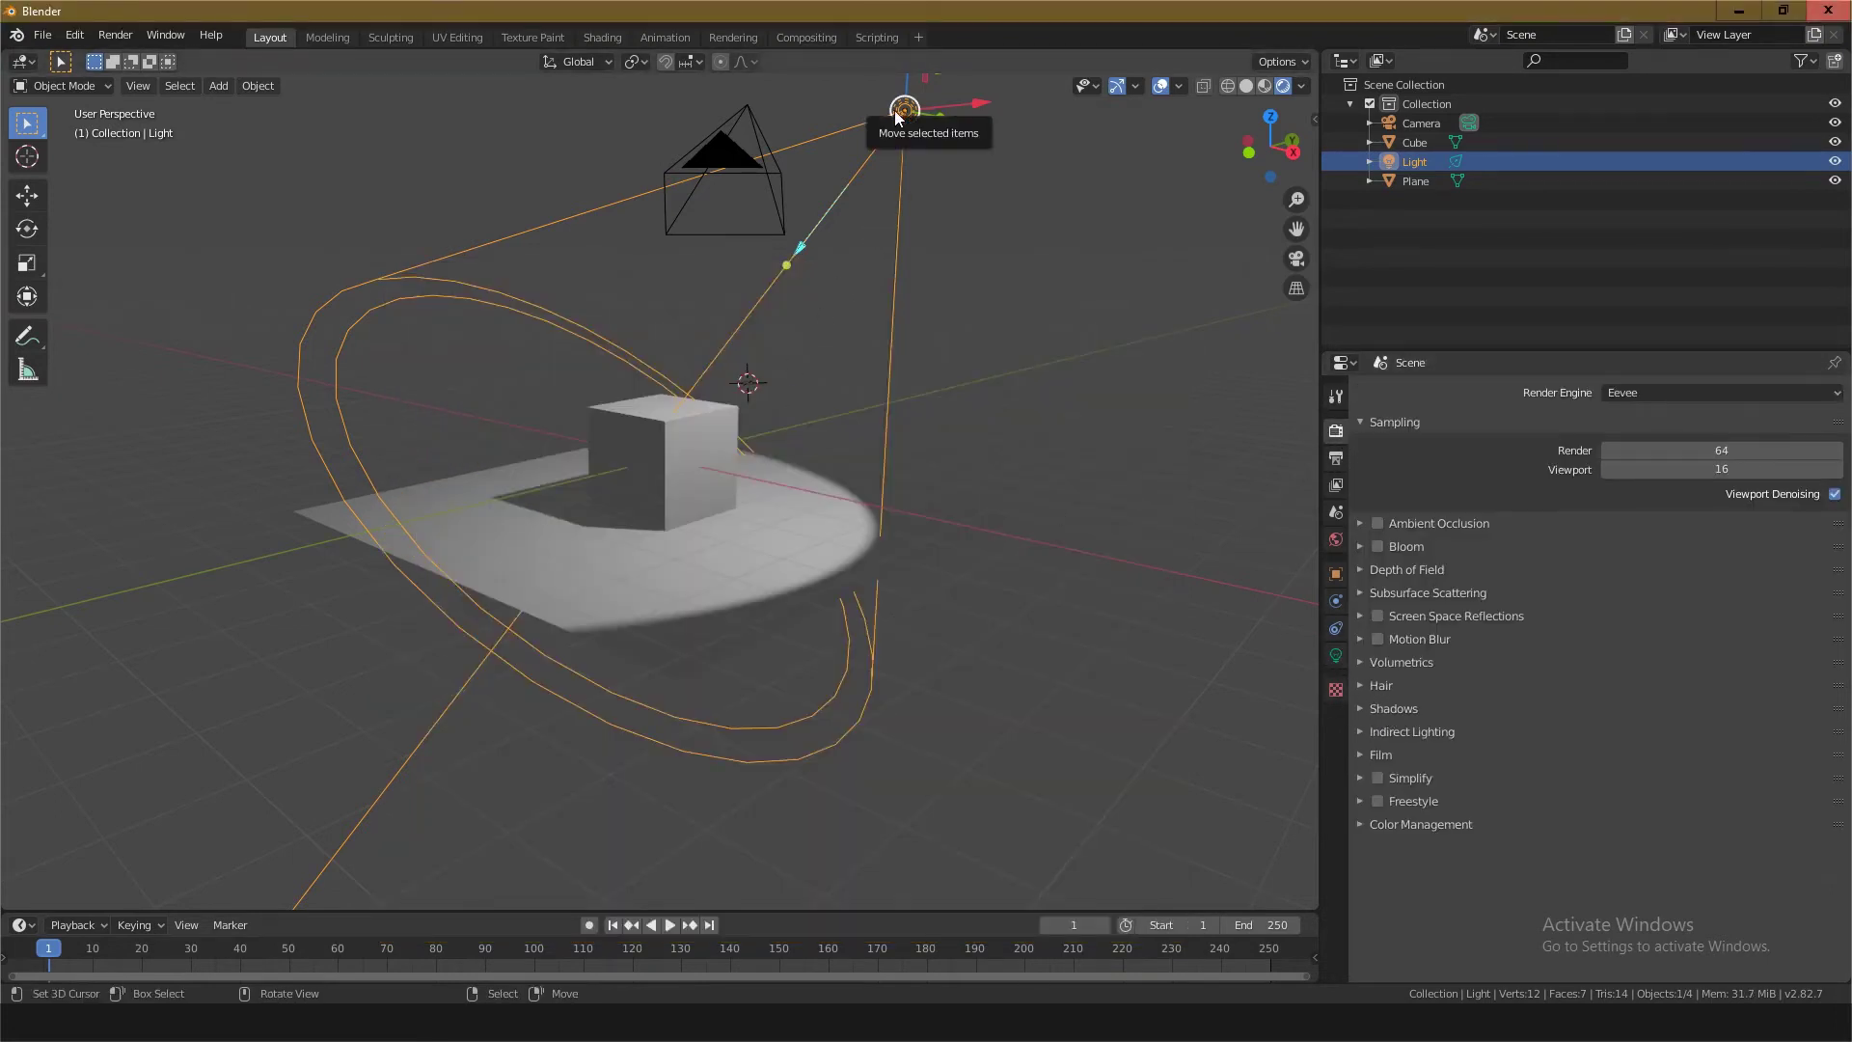
{"action": "left_click", "coordinate": [1337, 661]}
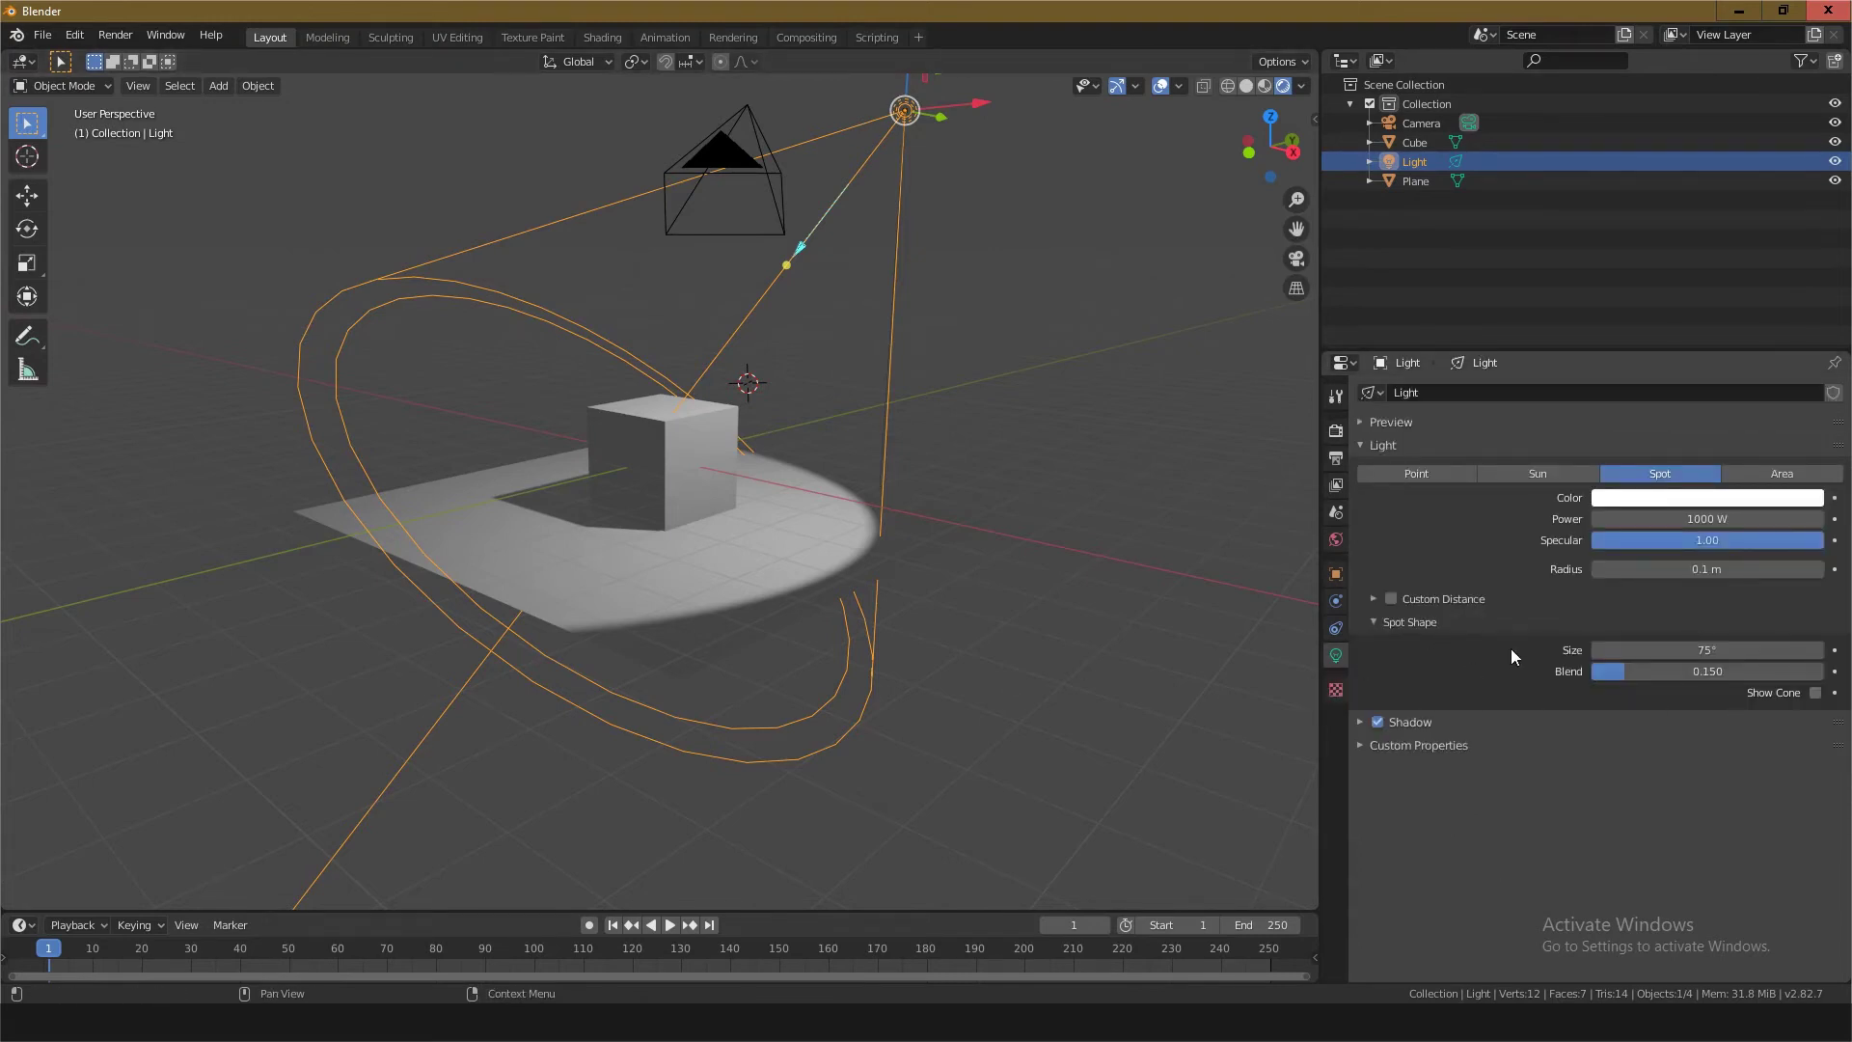
{"action": "key", "text": "alt+Tab"}
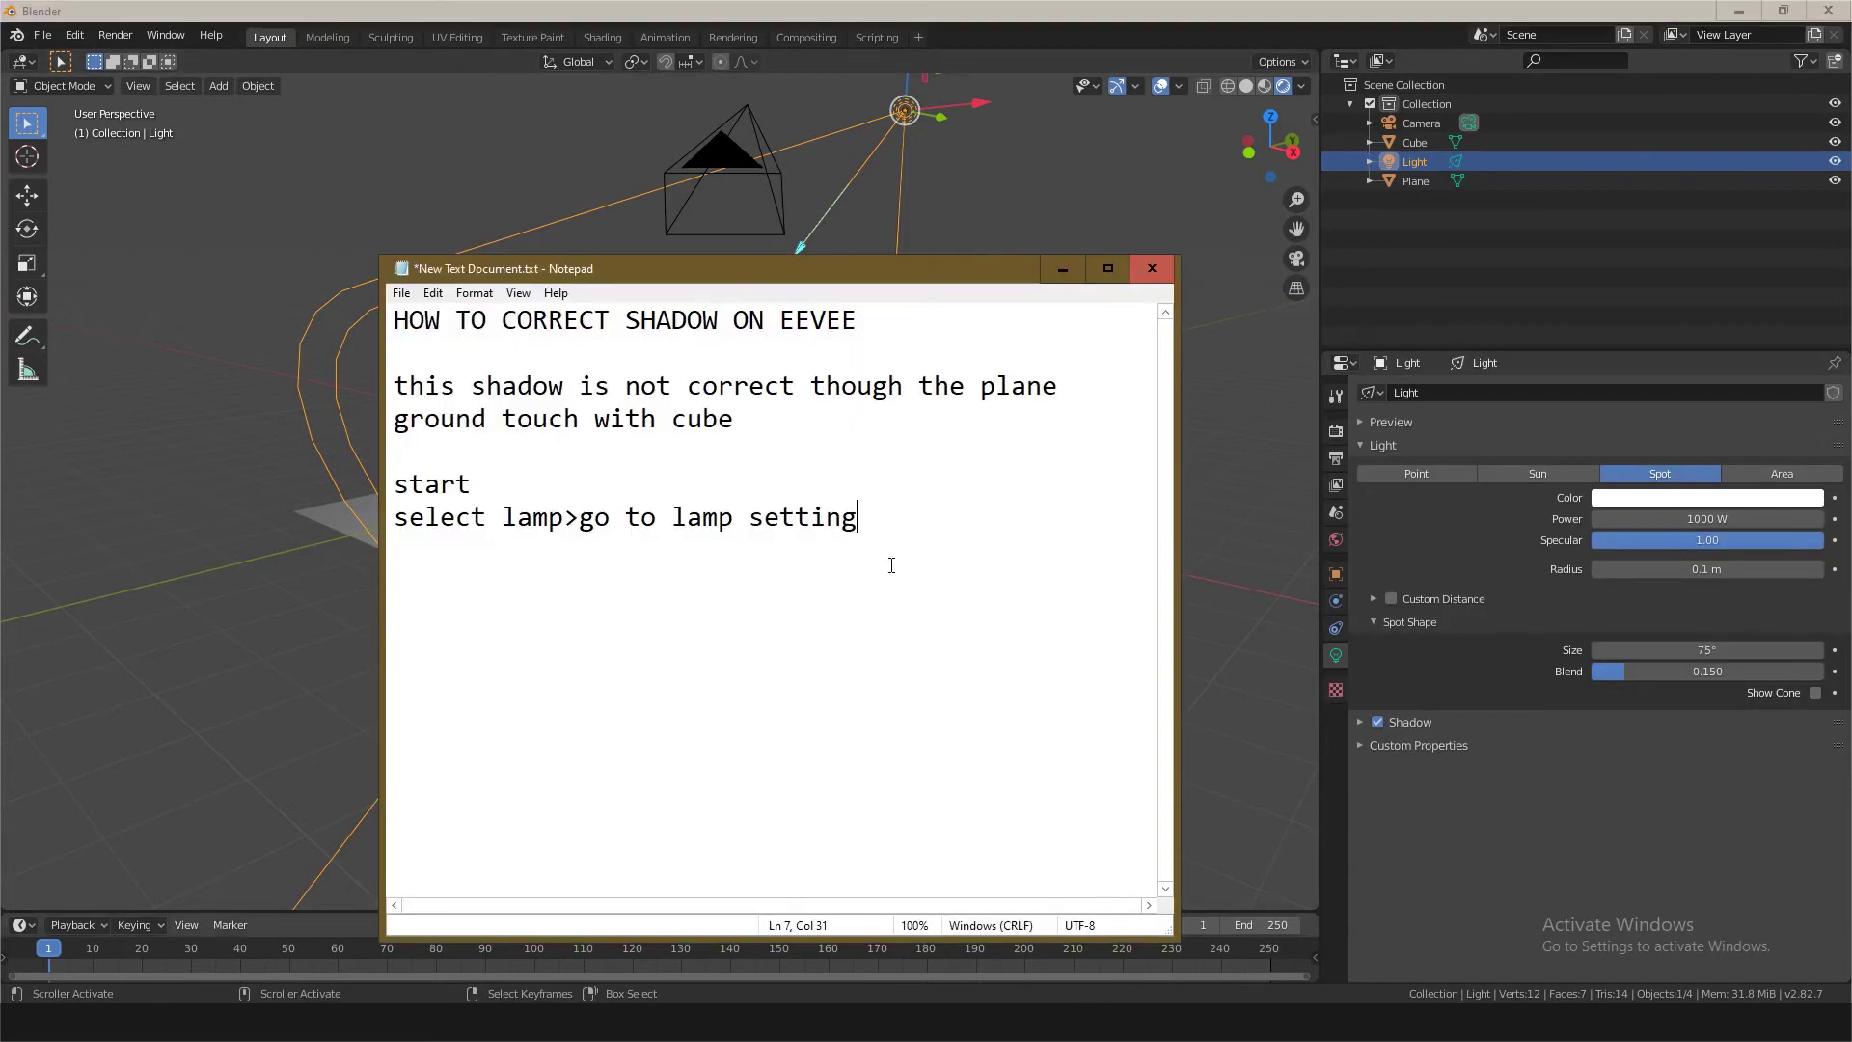
Step: Extend the note to 'select lamp>go to lamp setting>click shadow dropdown button' and widen Notepad
{"action": "type", "text": ">"}
{"action": "type", "text": "shadow"}
{"action": "type", "text": " dro"}
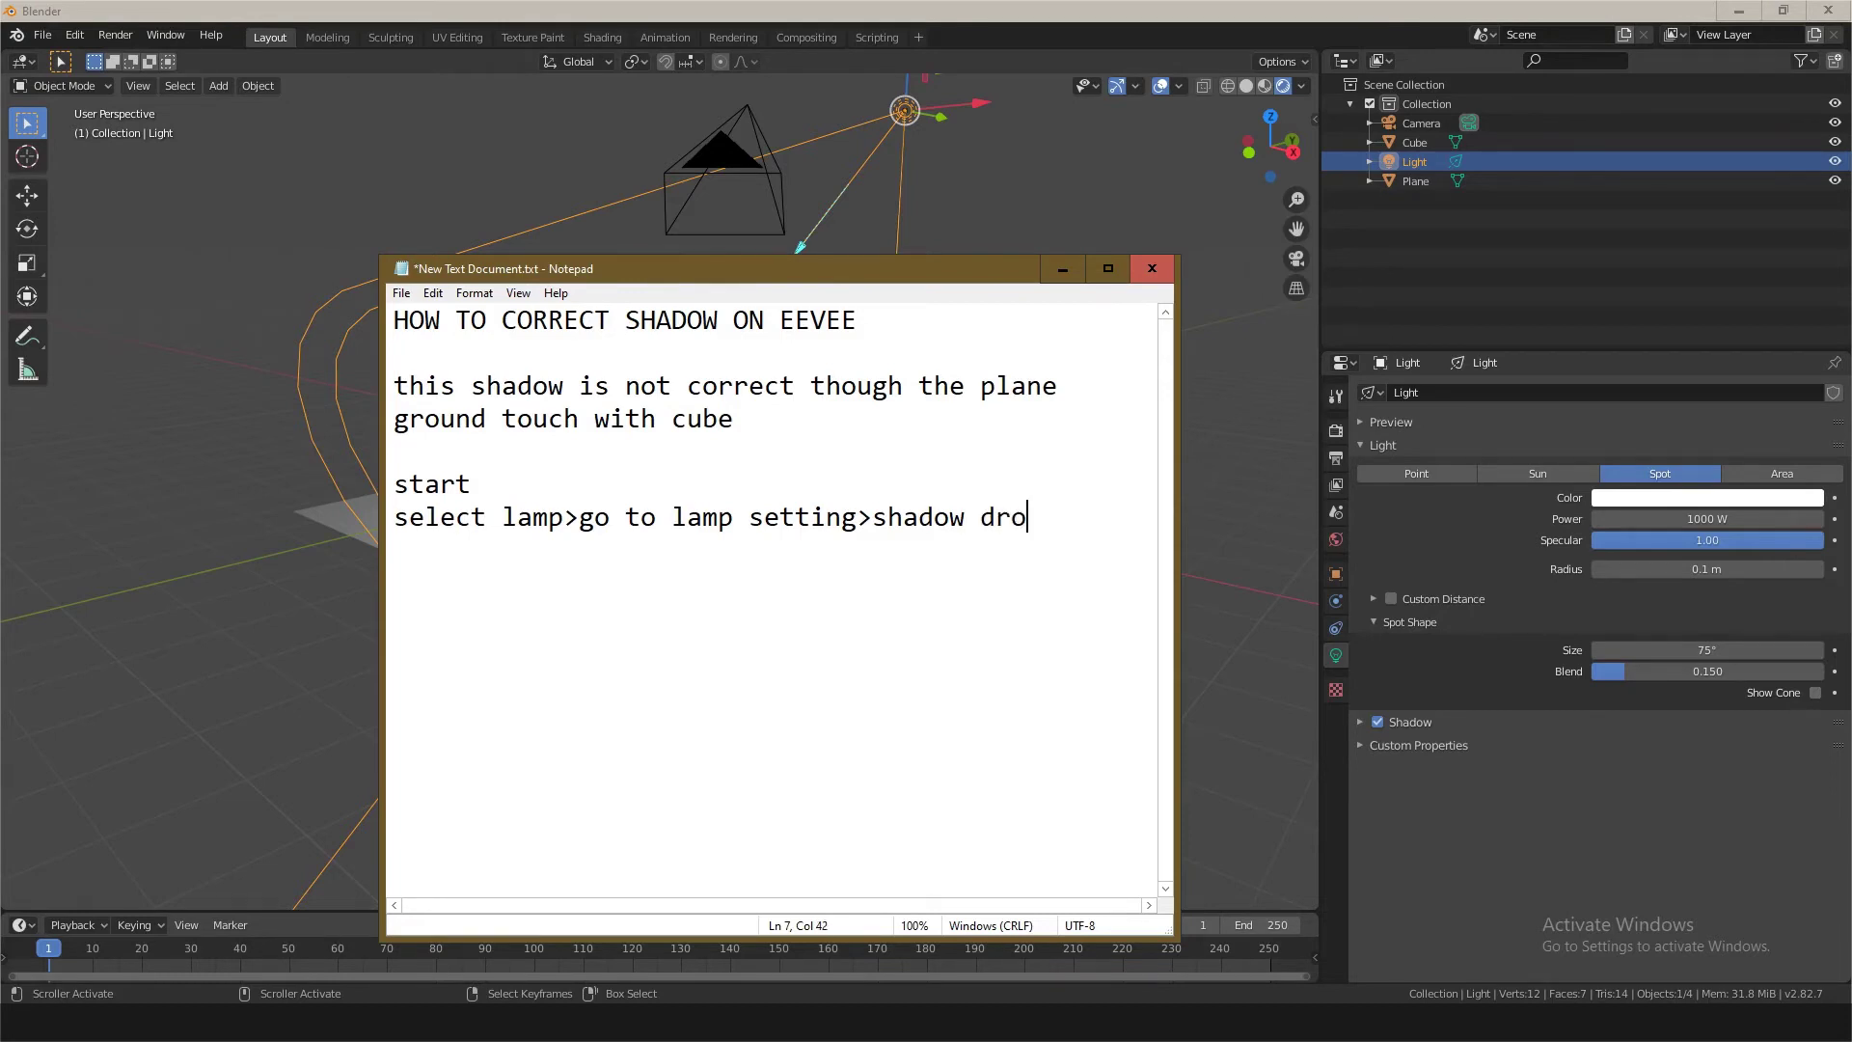
{"action": "type", "text": "pdow"}
{"action": "type", "text": "n b"}
{"action": "type", "text": "u"}
{"action": "key", "text": "BackSpace"}
{"action": "key", "text": "BackSpace"}
{"action": "key", "text": "Return"}
{"action": "type", "text": "button"}
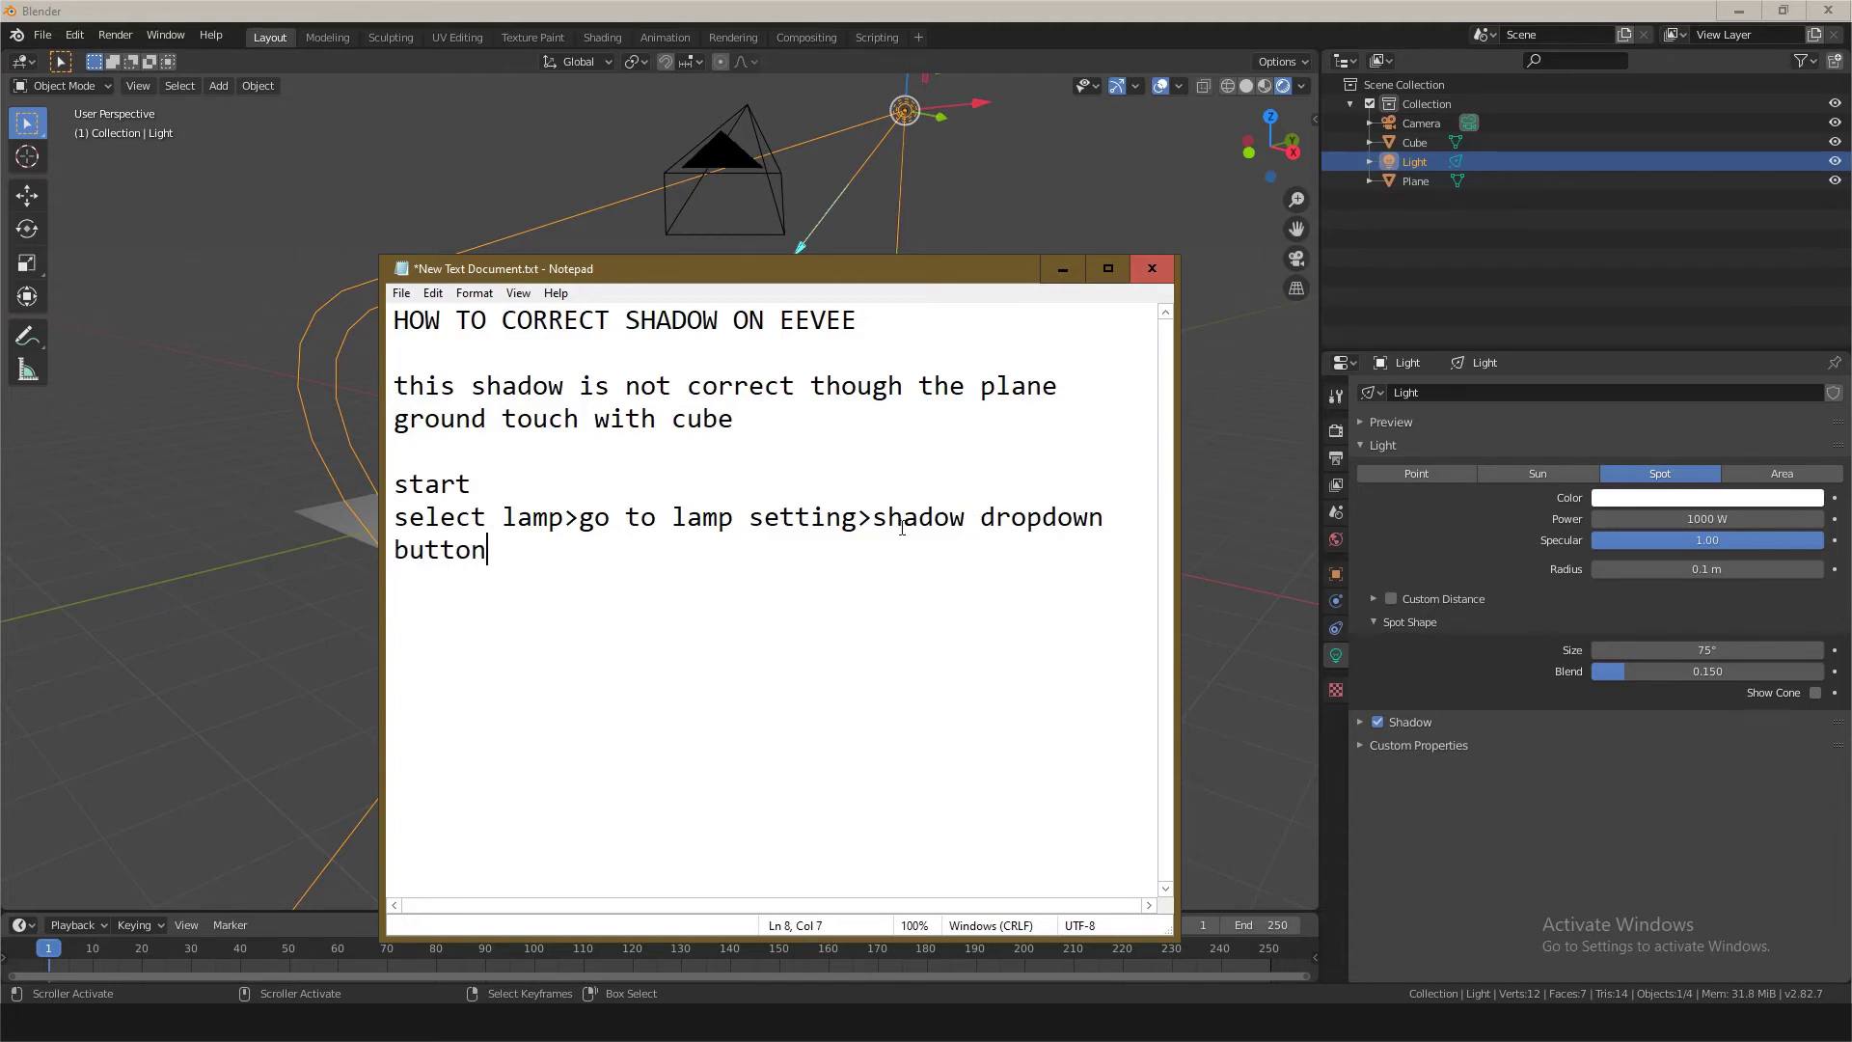
{"action": "left_click", "coordinate": [874, 517]}
{"action": "type", "text": "clic"}
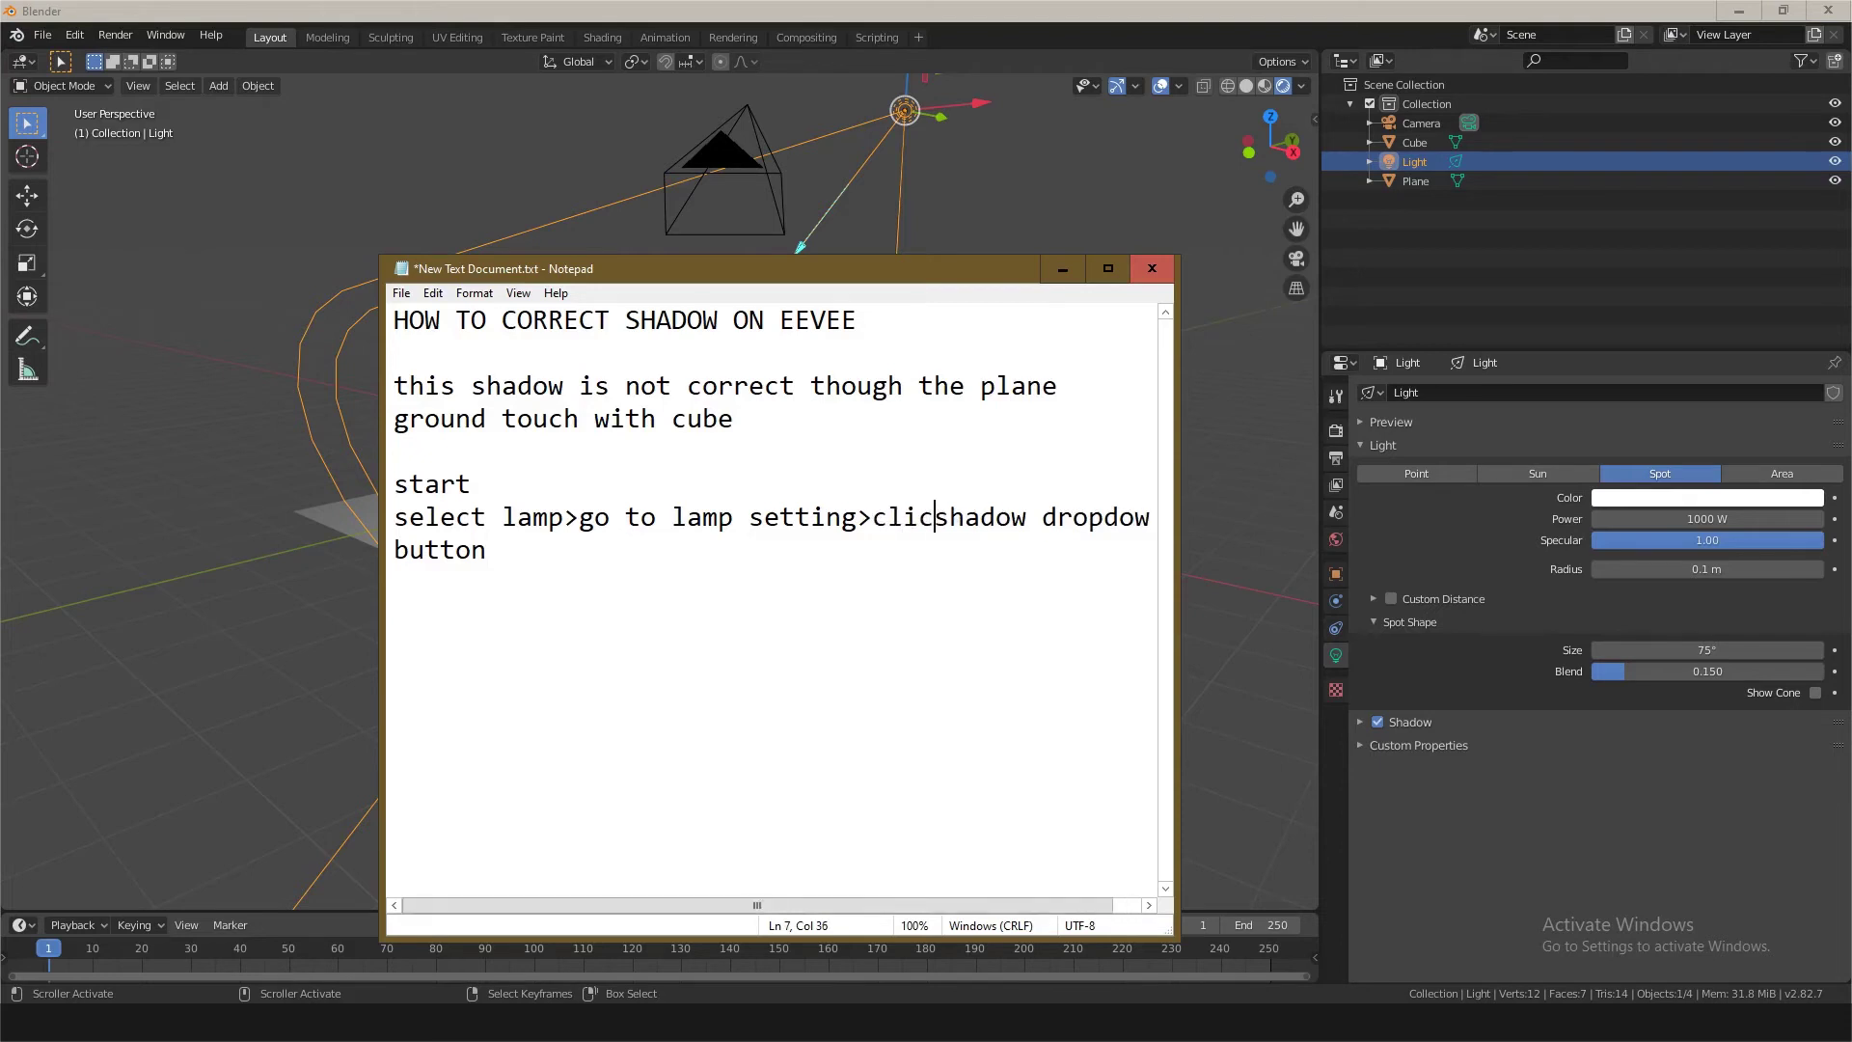
{"action": "type", "text": "k"}
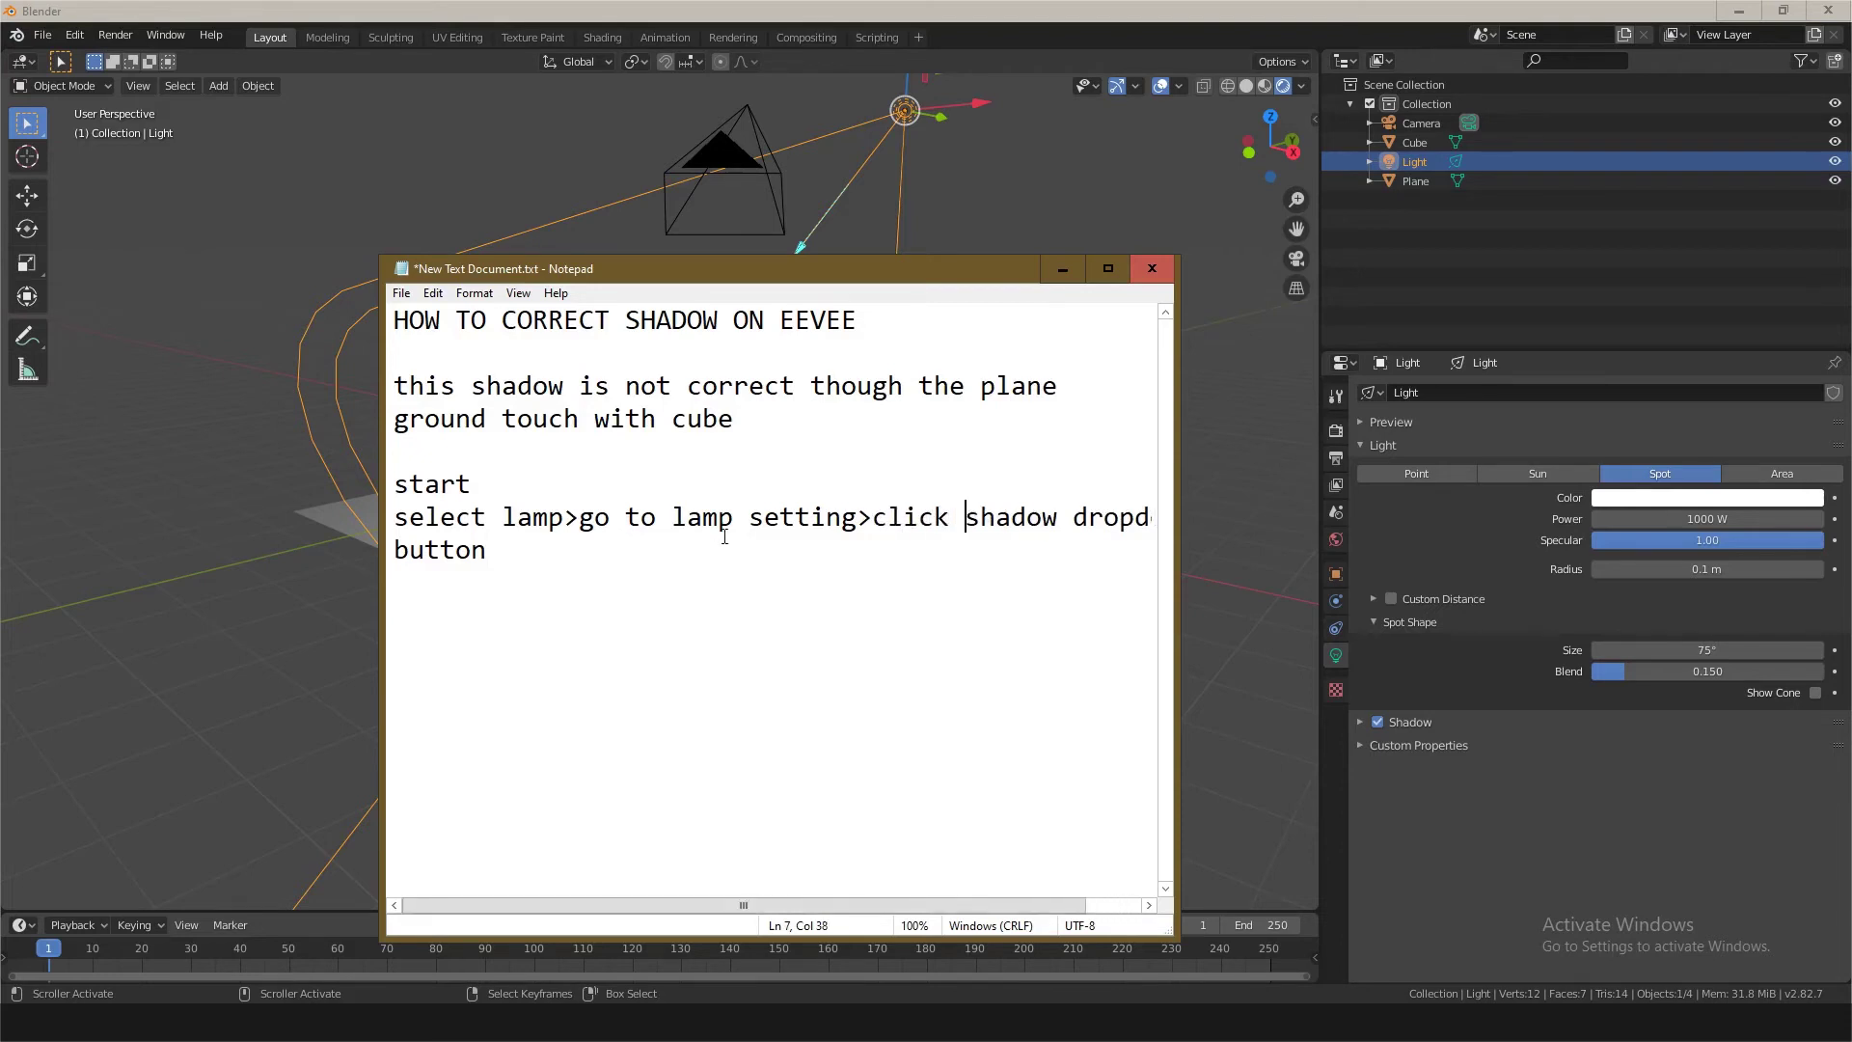
{"action": "left_click_drag", "start_coordinate": [382, 487], "coordinate": [314, 487]}
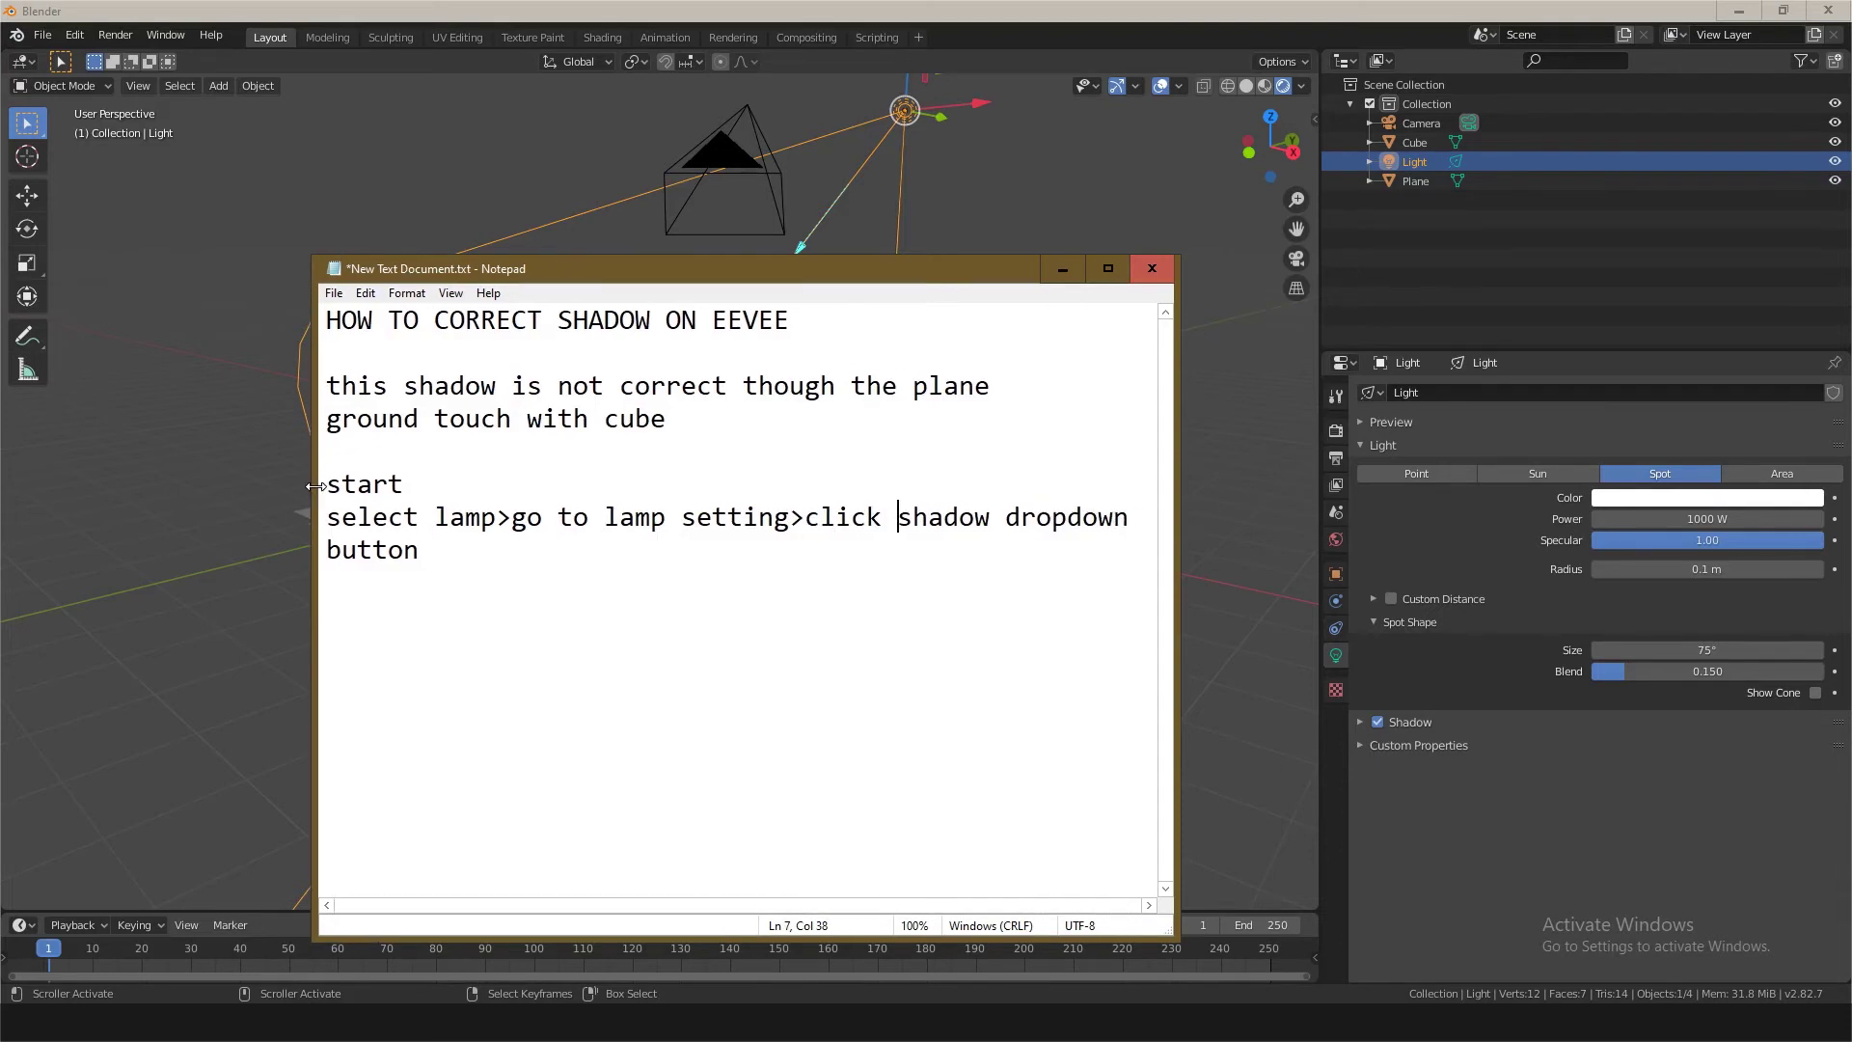
Step: Back in Blender, expand the spot light's Shadow panel and zoom in on the cube
{"action": "left_click", "coordinate": [680, 578]}
{"action": "left_click", "coordinate": [1055, 264]}
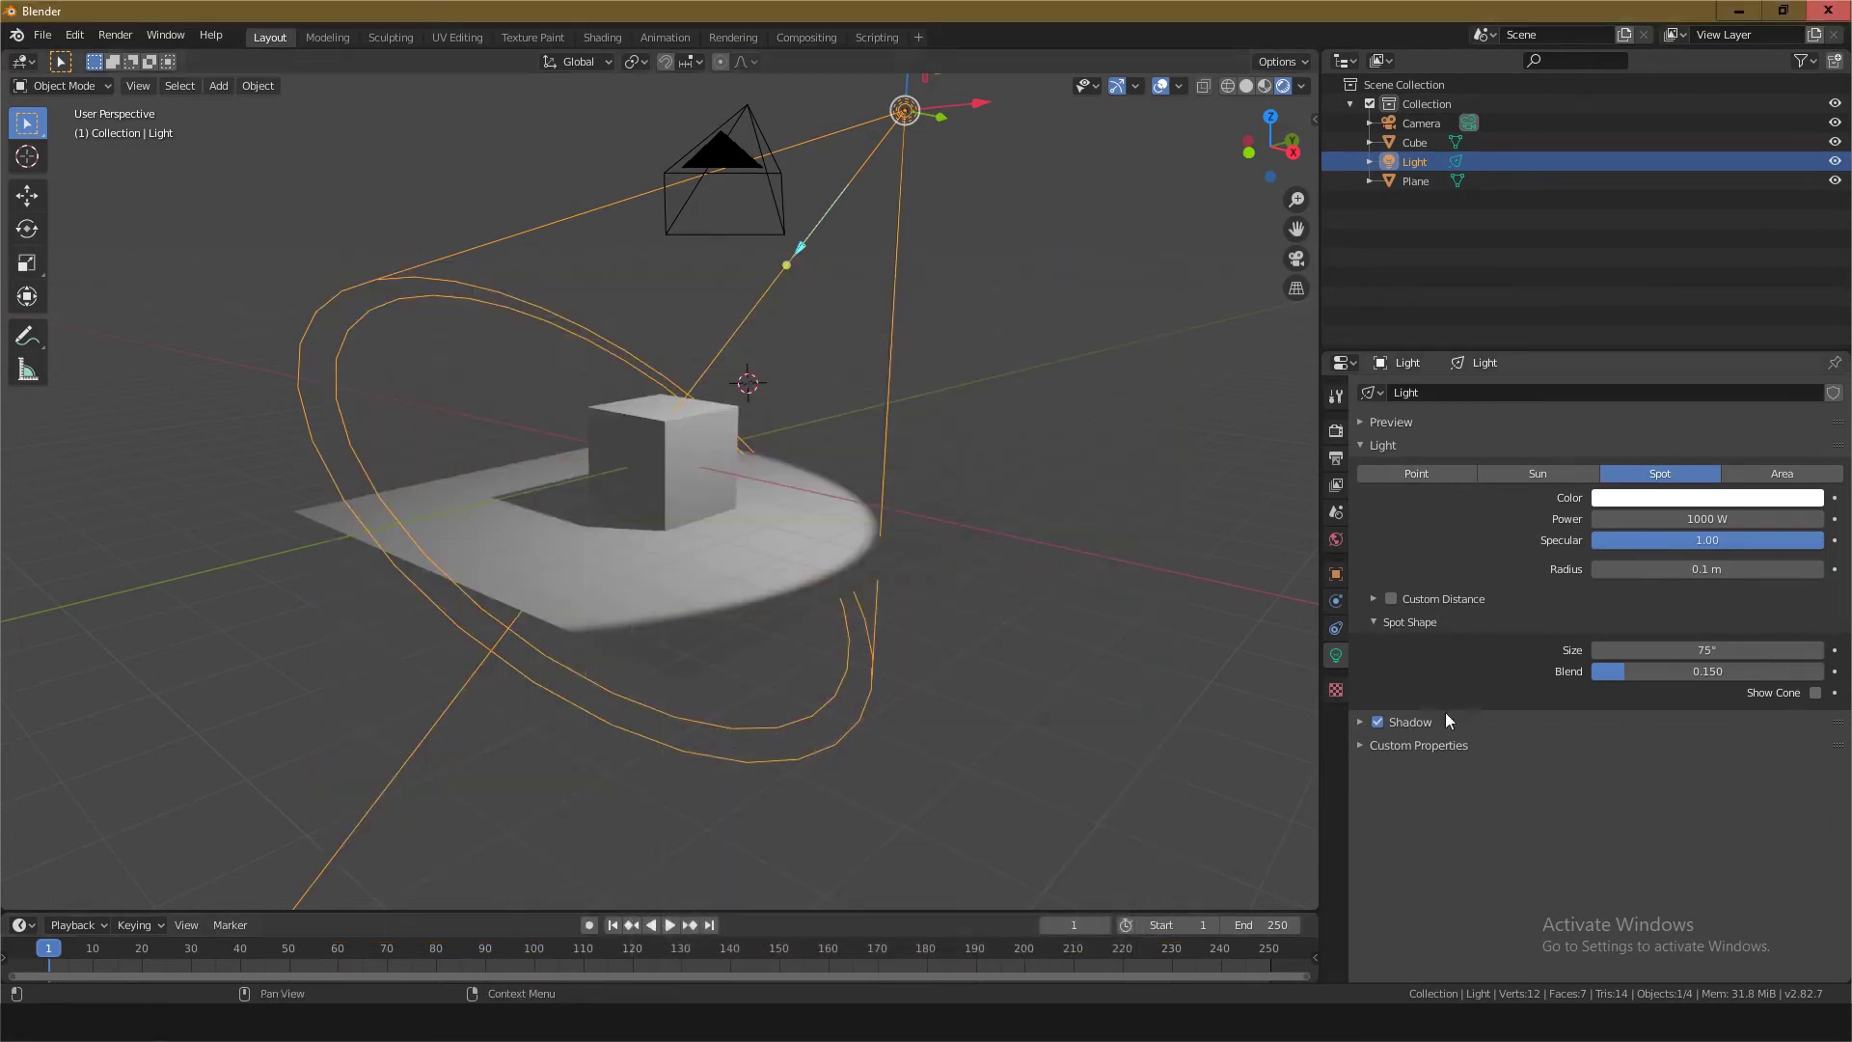
{"action": "left_click", "coordinate": [1359, 721]}
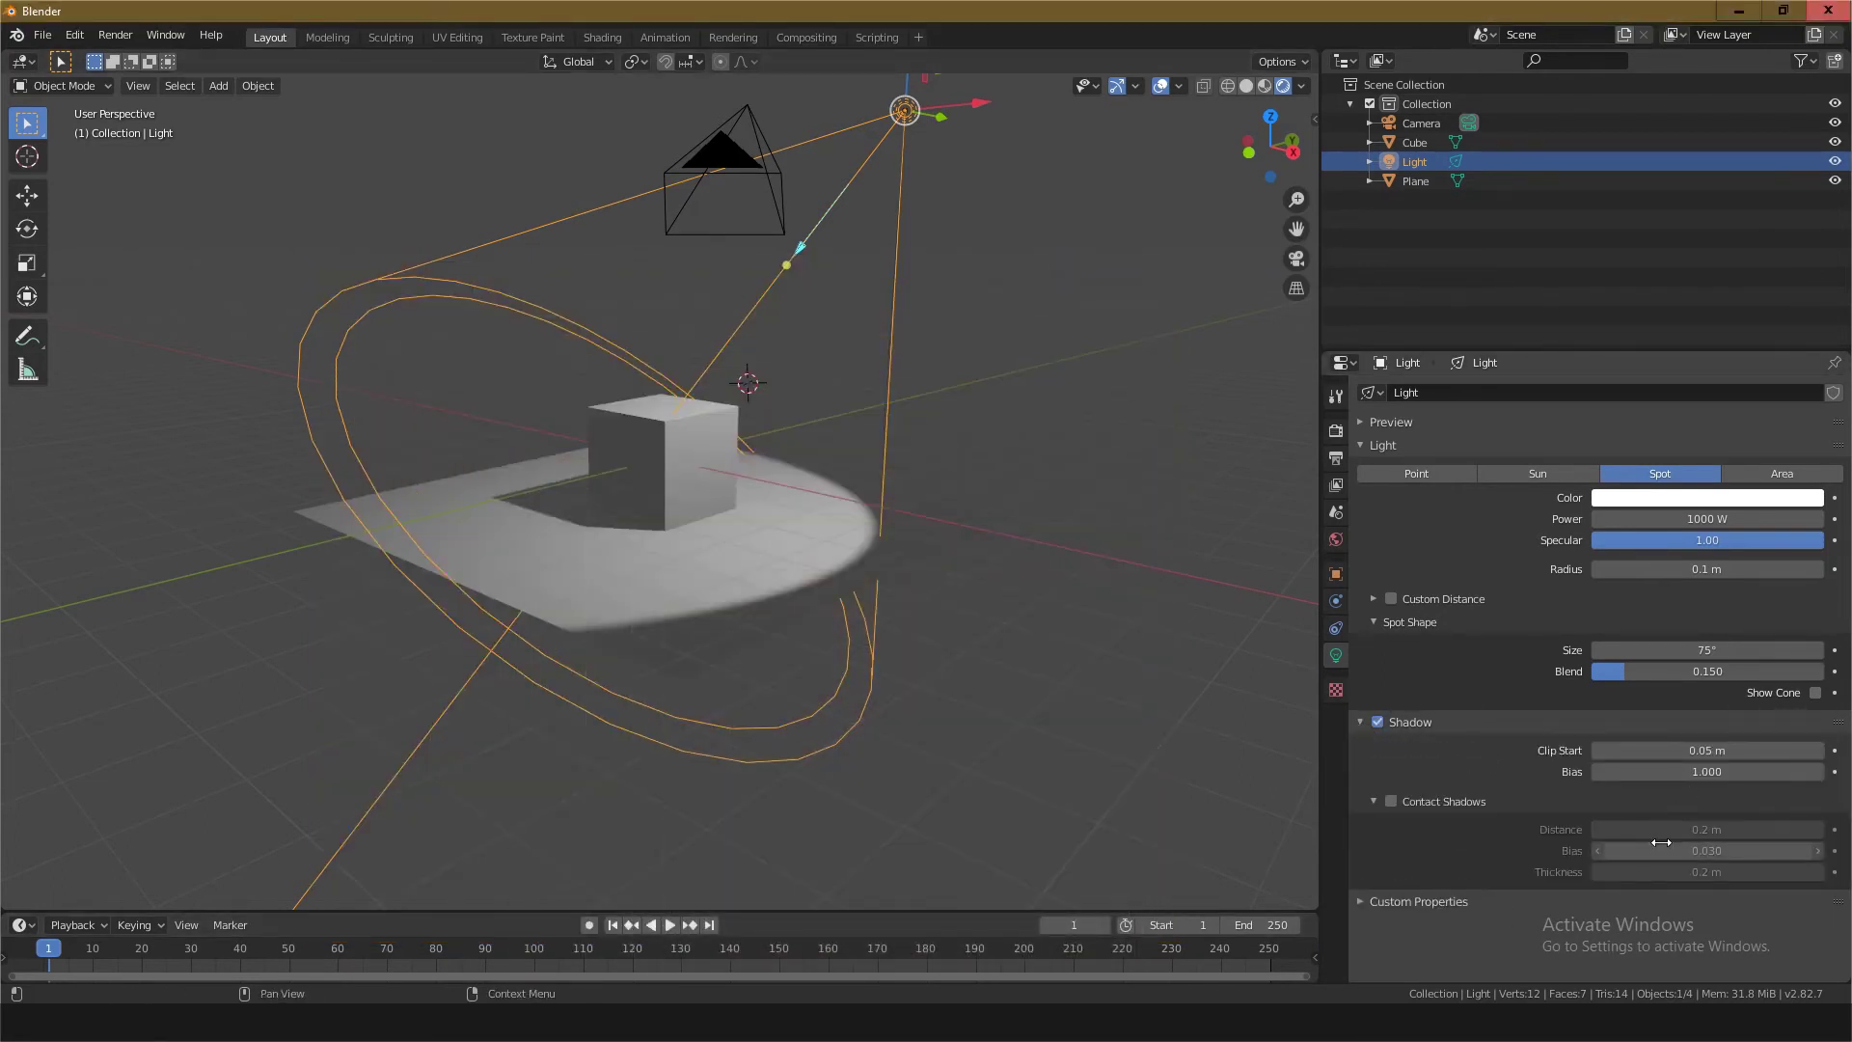
{"action": "scroll", "coordinate": [695, 593], "scroll_direction": "up", "scroll_amount": 3}
{"action": "scroll", "coordinate": [675, 571], "scroll_direction": "up", "scroll_amount": 3}
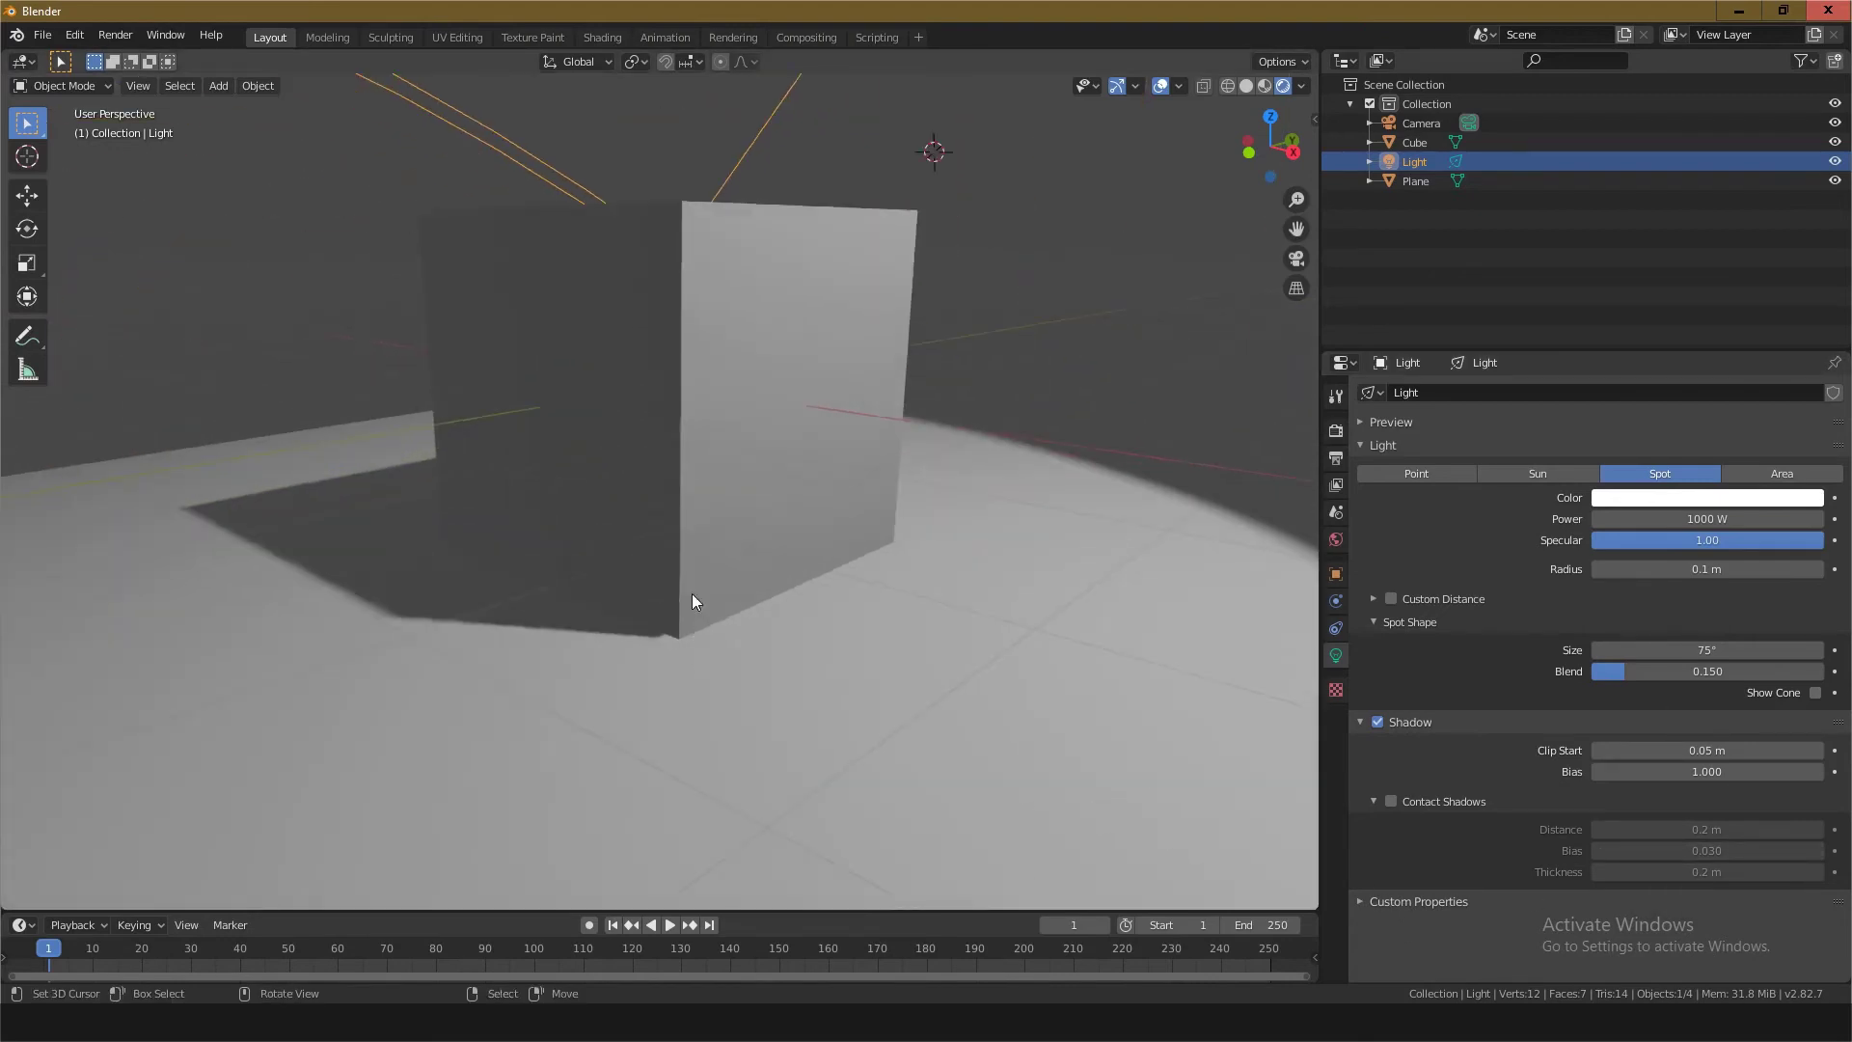
{"action": "scroll", "coordinate": [709, 612], "scroll_direction": "up", "scroll_amount": 2}
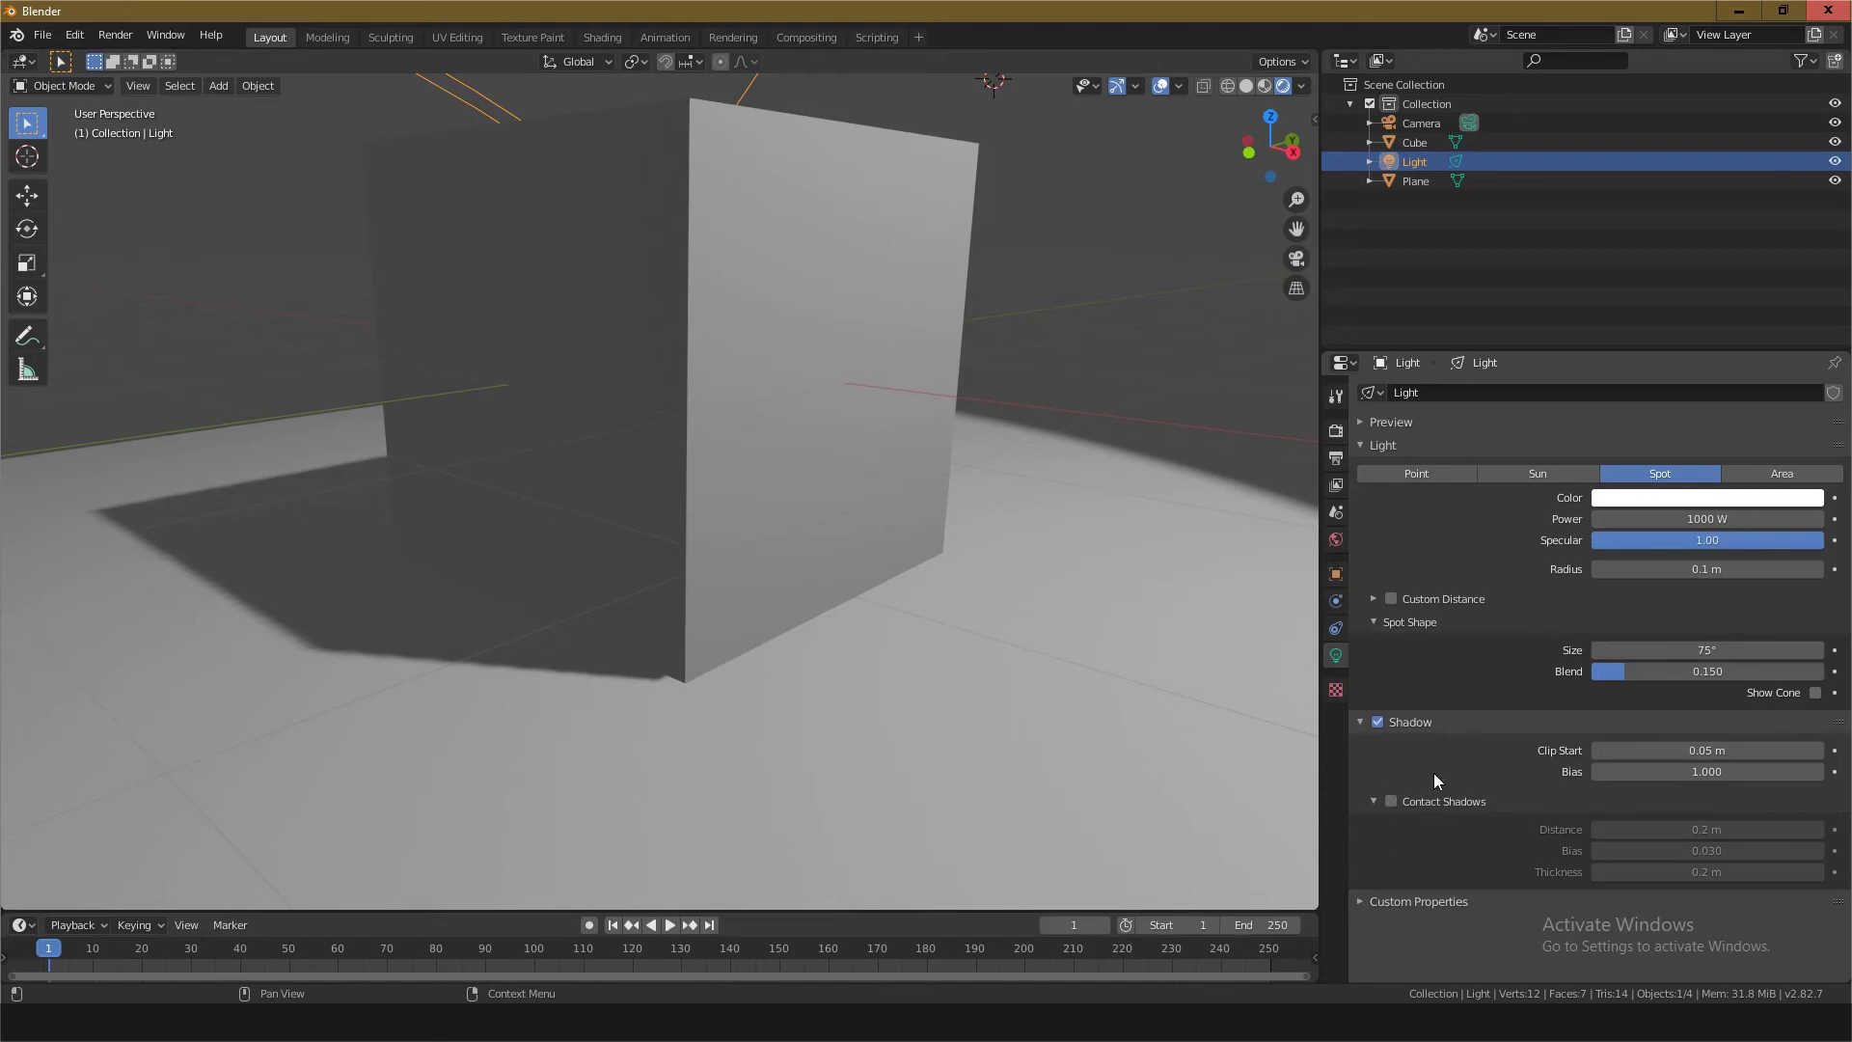
Step: Append '>active CONTACT SHADOW radio button' to the Notepad step line
{"action": "key", "text": "alt+Tab"}
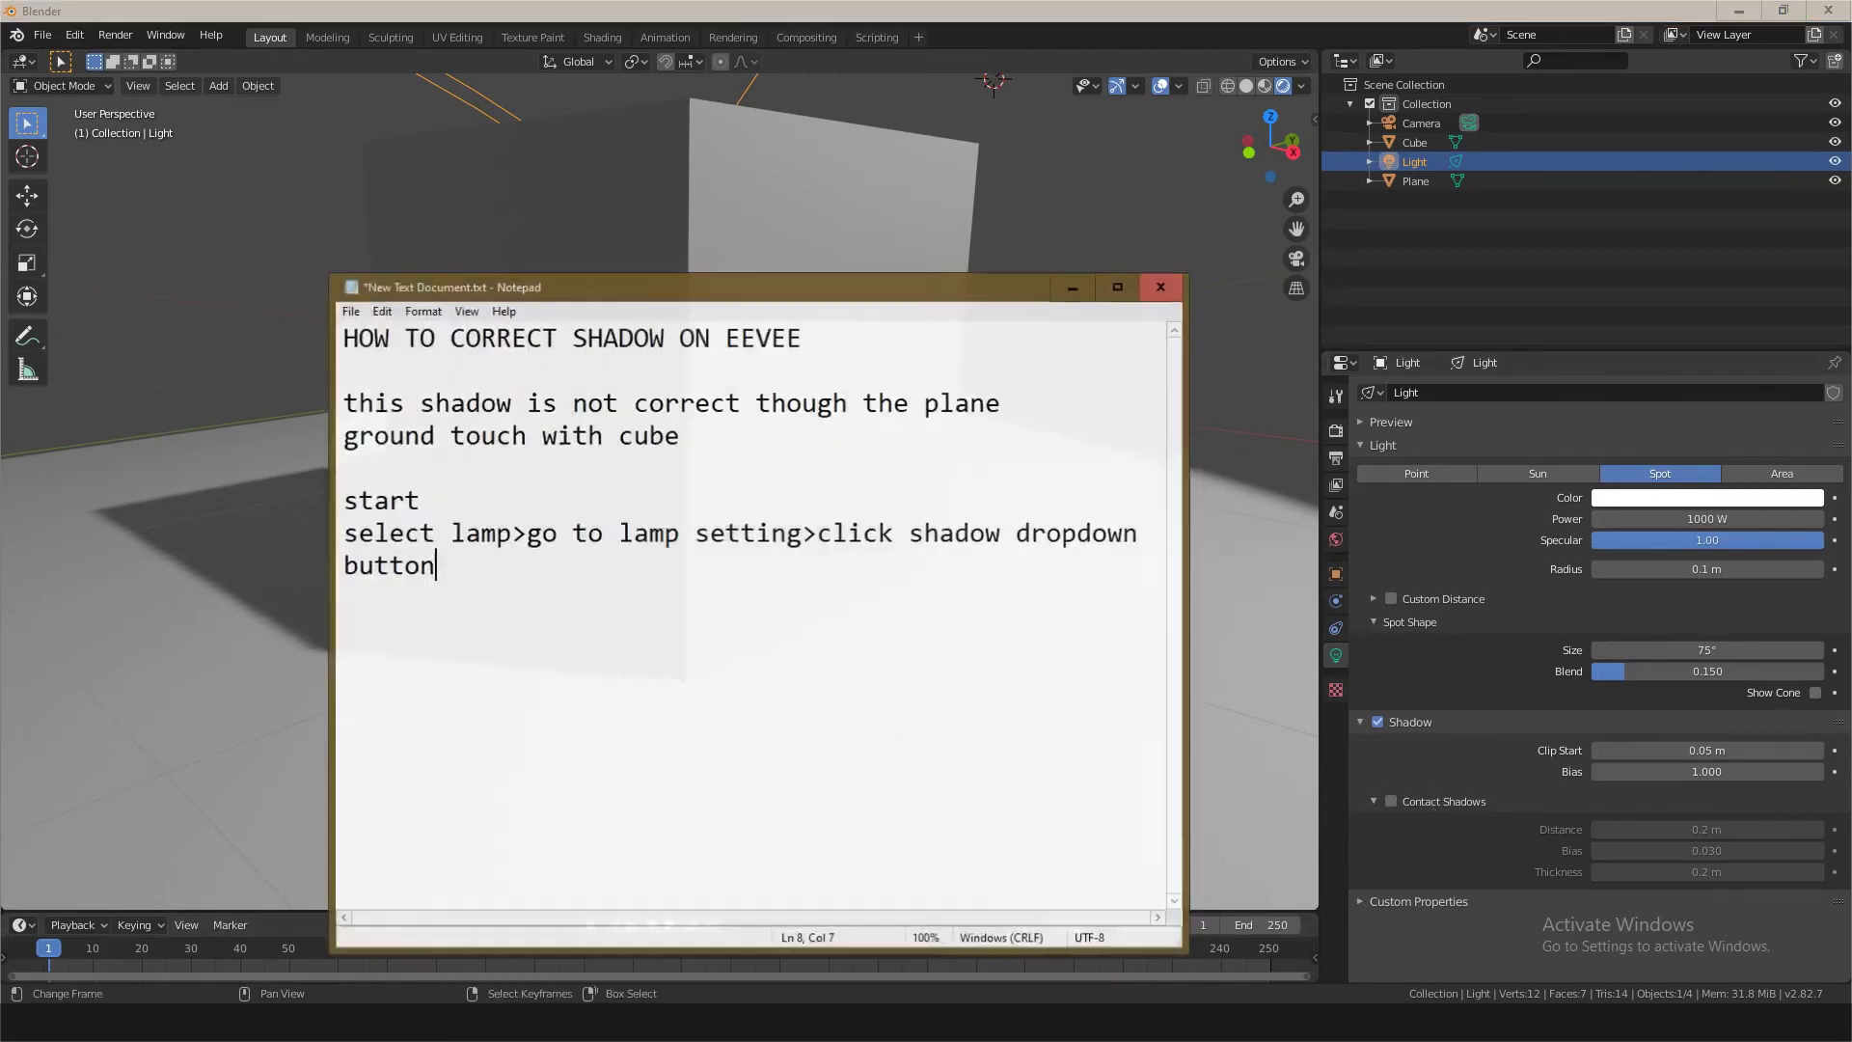
{"action": "type", "text": ">"}
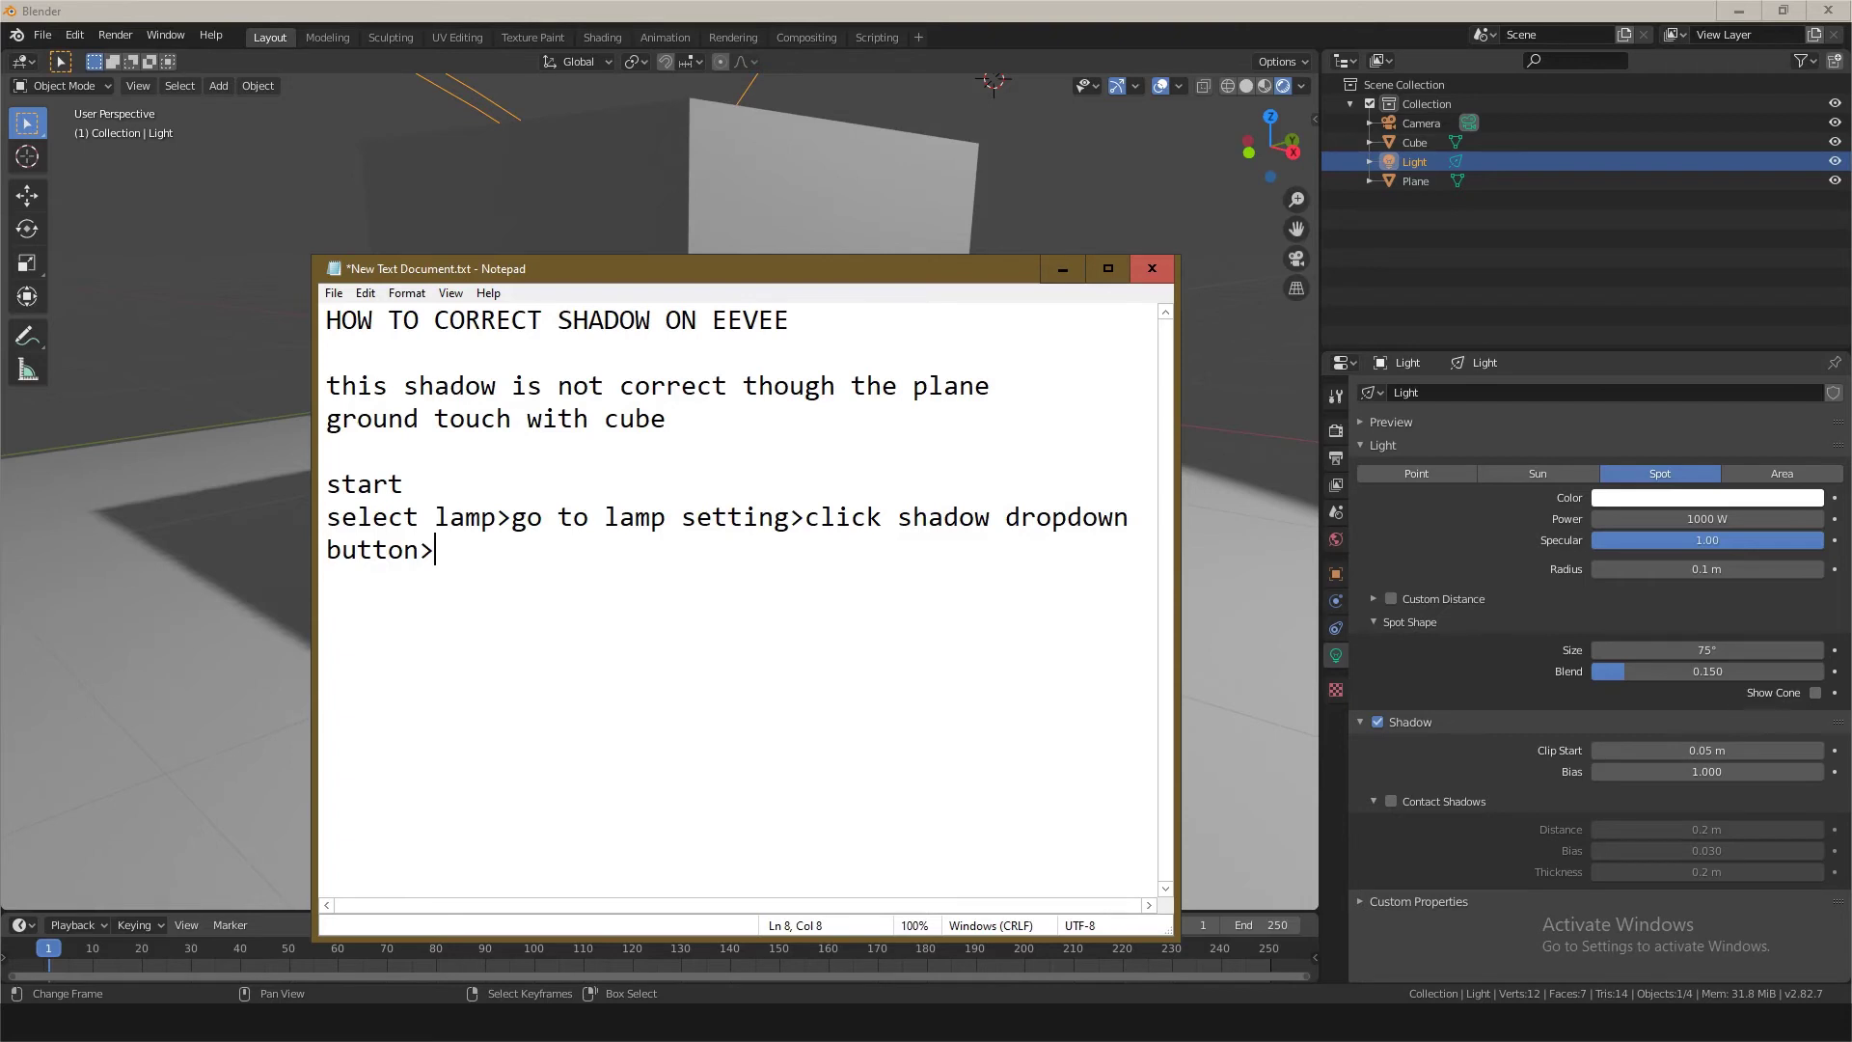
{"action": "type", "text": "act"}
{"action": "type", "text": "ive"}
{"action": "type", "text": " CON"}
{"action": "type", "text": "TACT SHAD"}
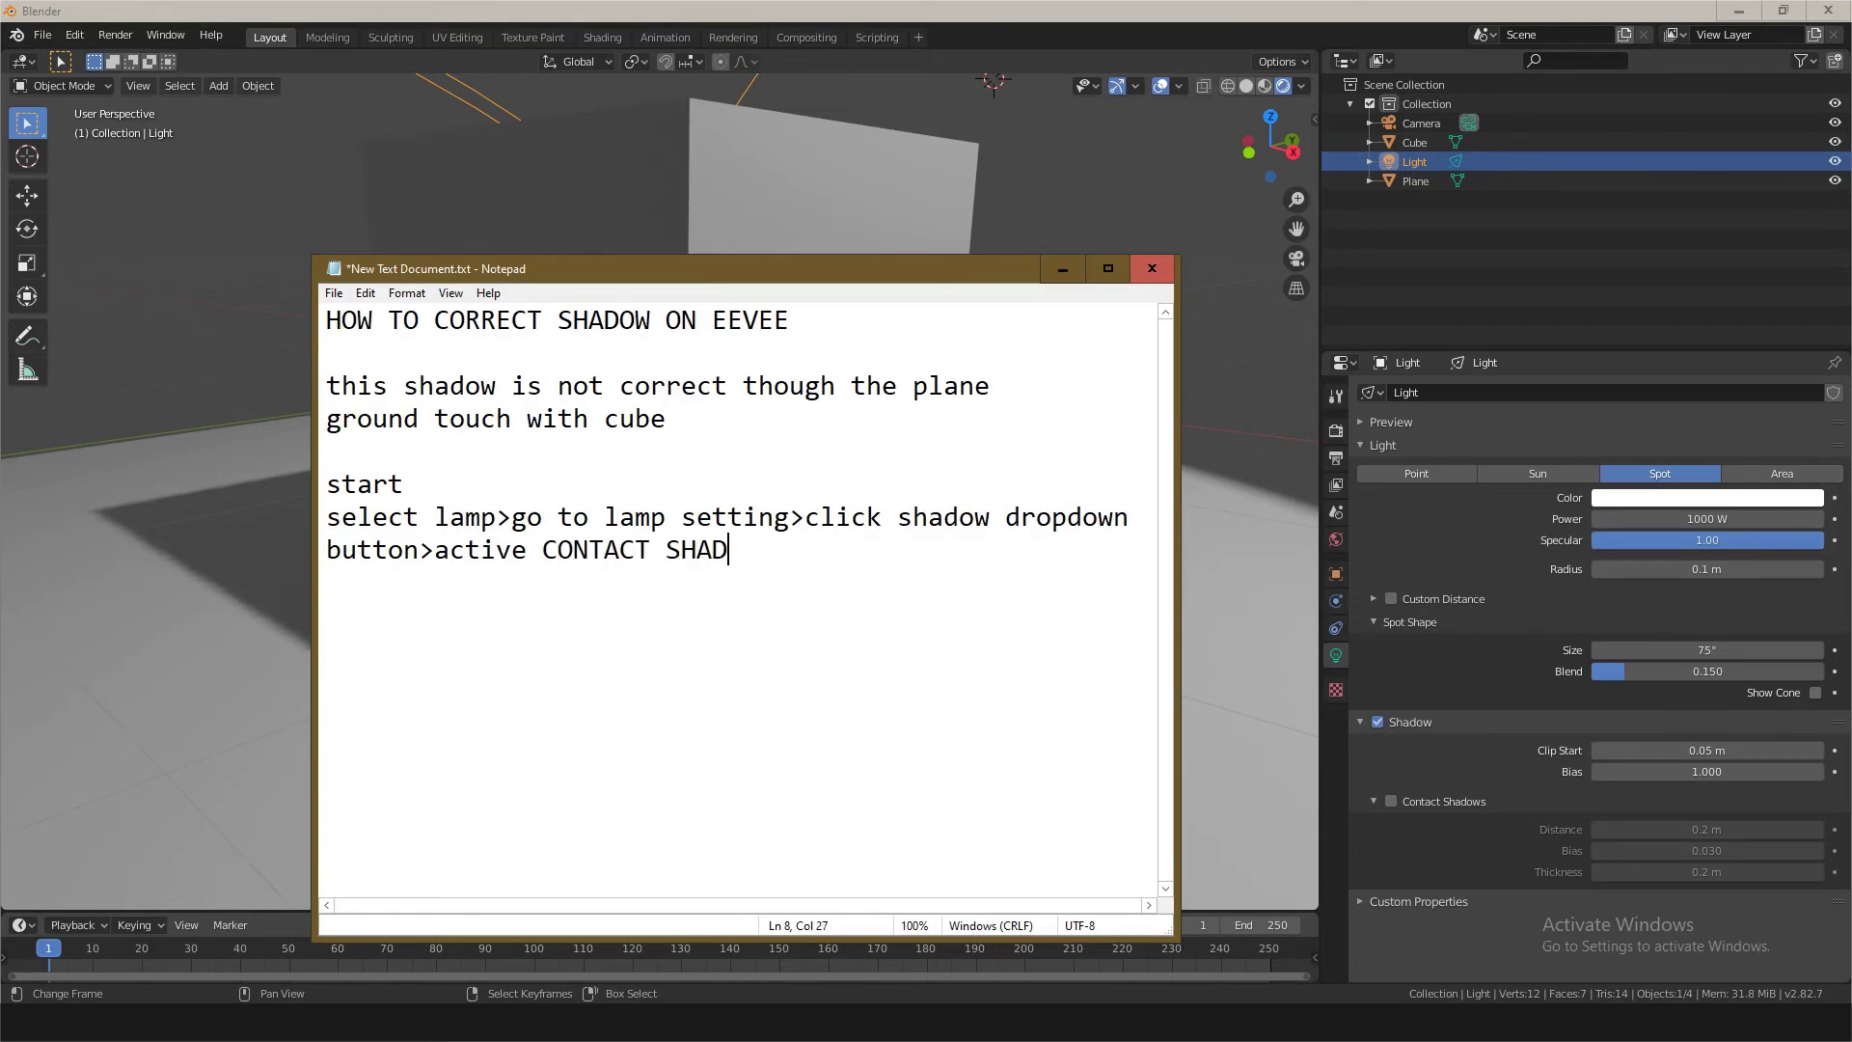
{"action": "type", "text": "OW"}
{"action": "type", "text": "bu"}
{"action": "key", "text": "BackSpace"}
{"action": "key", "text": "BackSpace"}
{"action": "type", "text": "rat"}
{"action": "type", "text": "i"}
{"action": "key", "text": "BackSpace"}
{"action": "key", "text": "BackSpace"}
{"action": "type", "text": "dio "}
{"action": "type", "text": "button"}
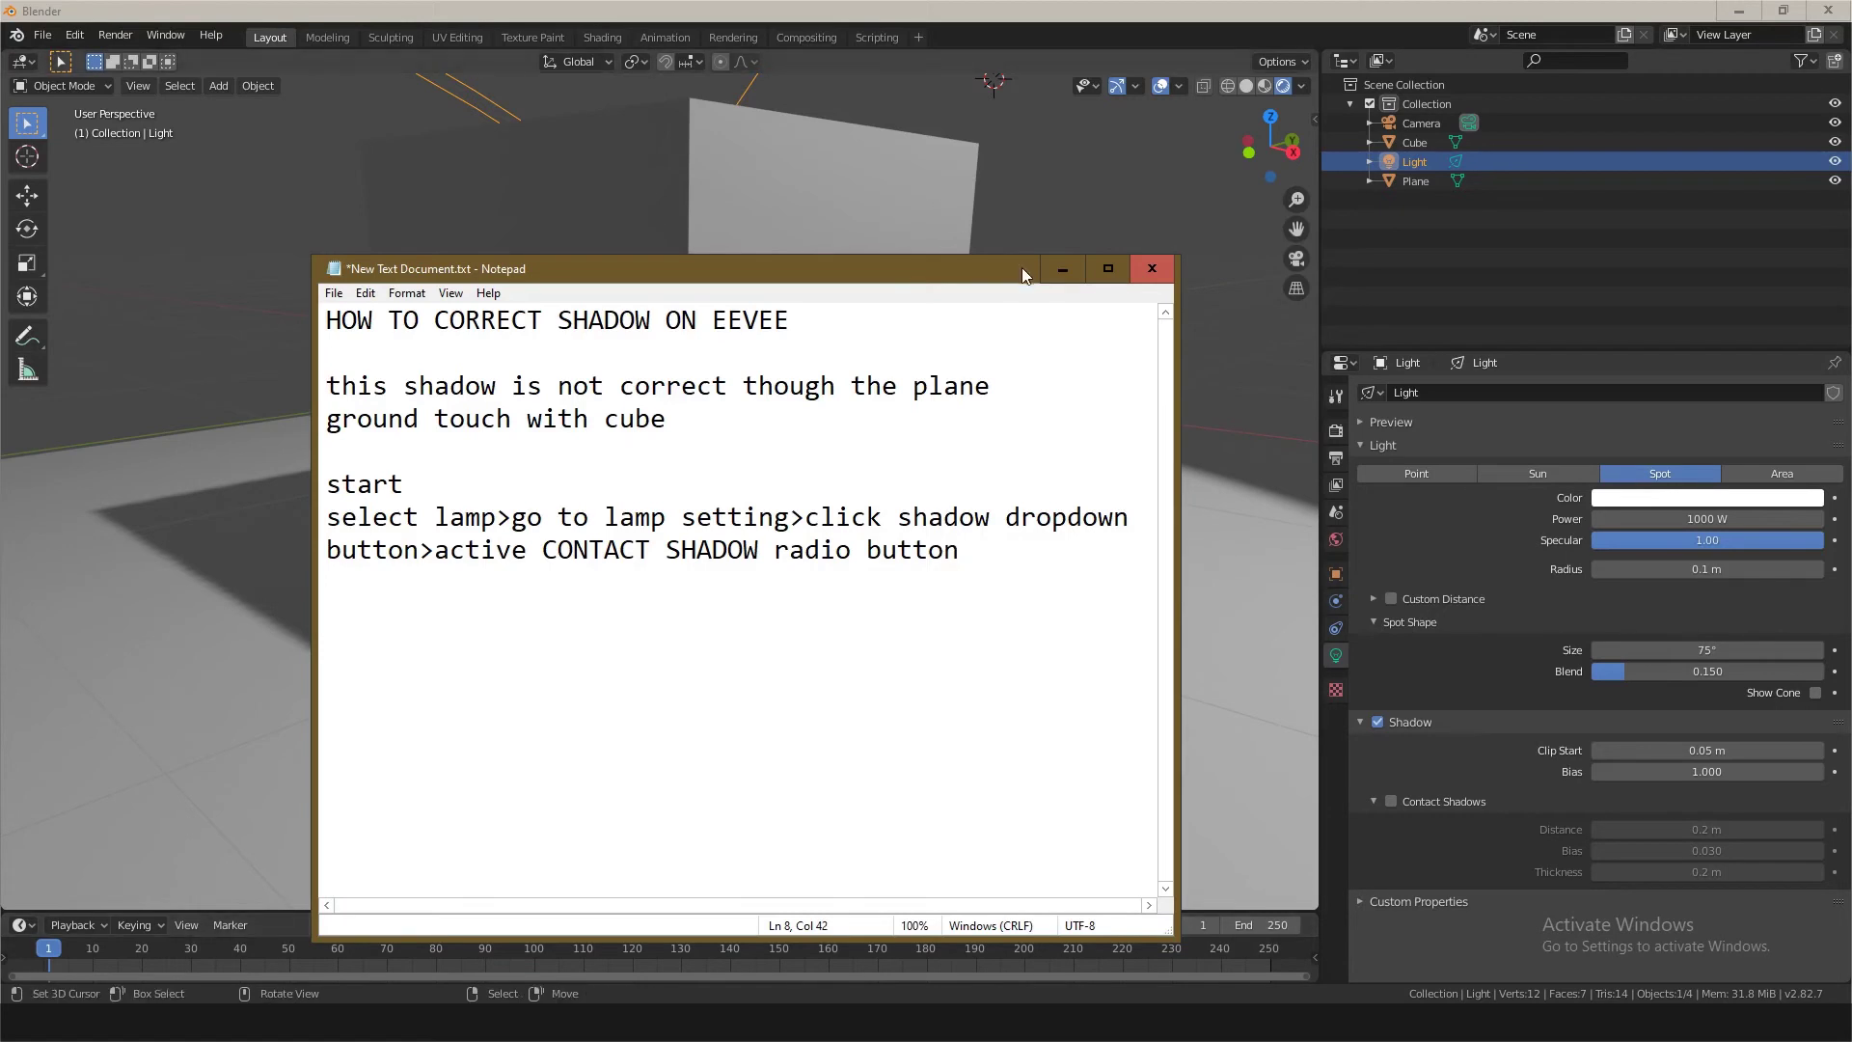
Step: Enable the spot light's Contact Shadows and zoom in to check the cube's shadow contact
{"action": "left_click", "coordinate": [1051, 264]}
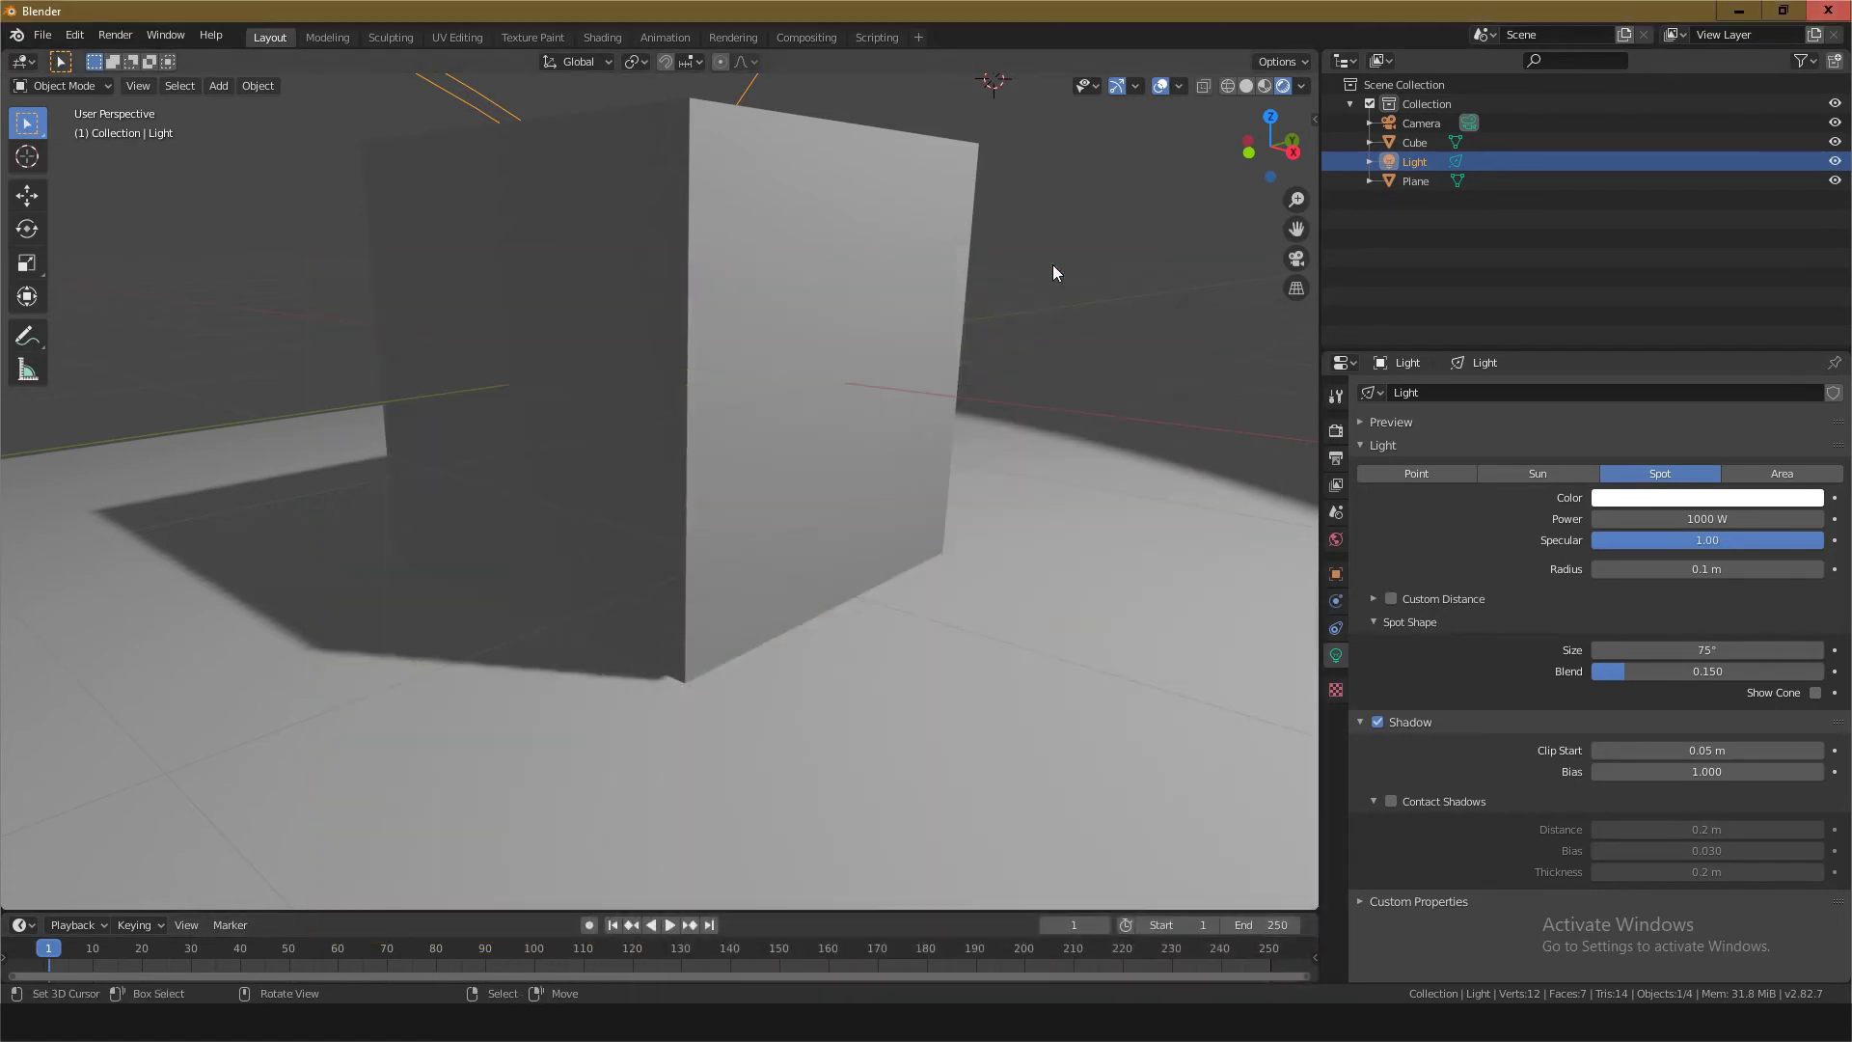
{"action": "left_click", "coordinate": [1395, 799]}
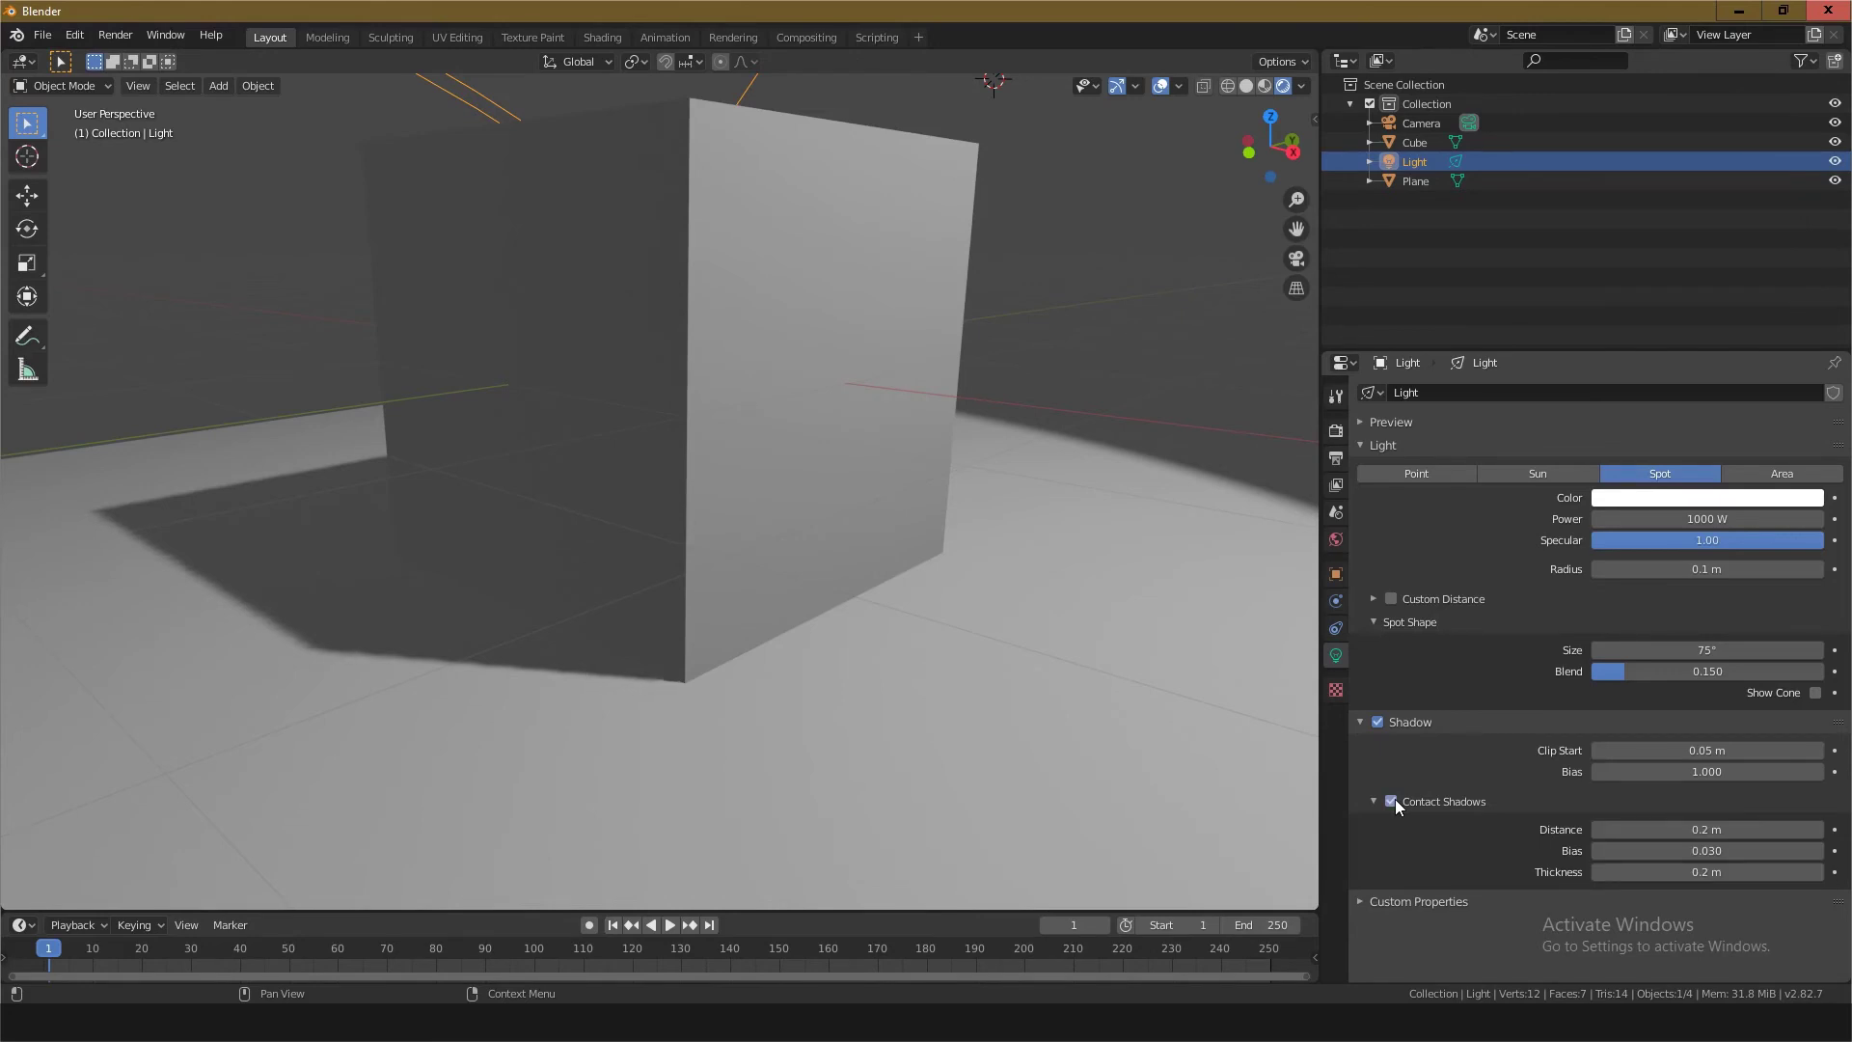
{"action": "middle_click_drag", "start_coordinate": [801, 748], "coordinate": [811, 757]}
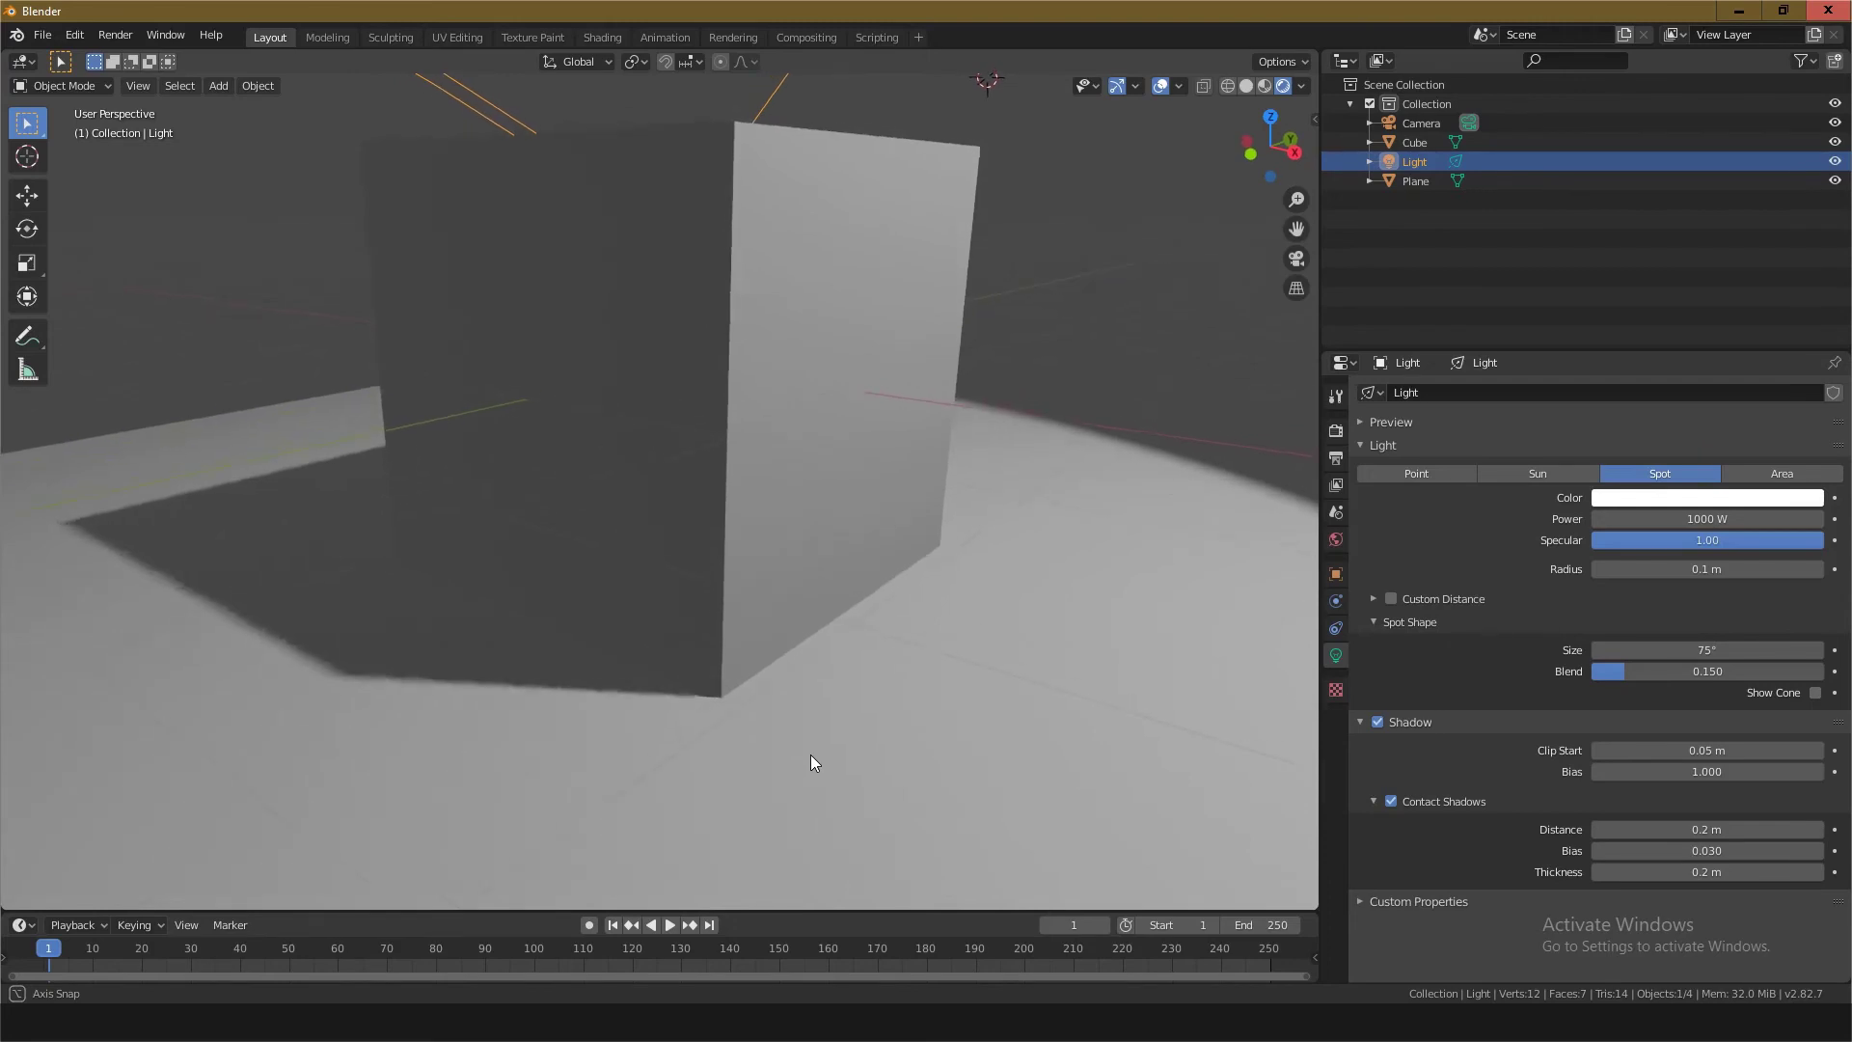
{"action": "scroll", "coordinate": [811, 764], "scroll_direction": "down", "scroll_amount": 2}
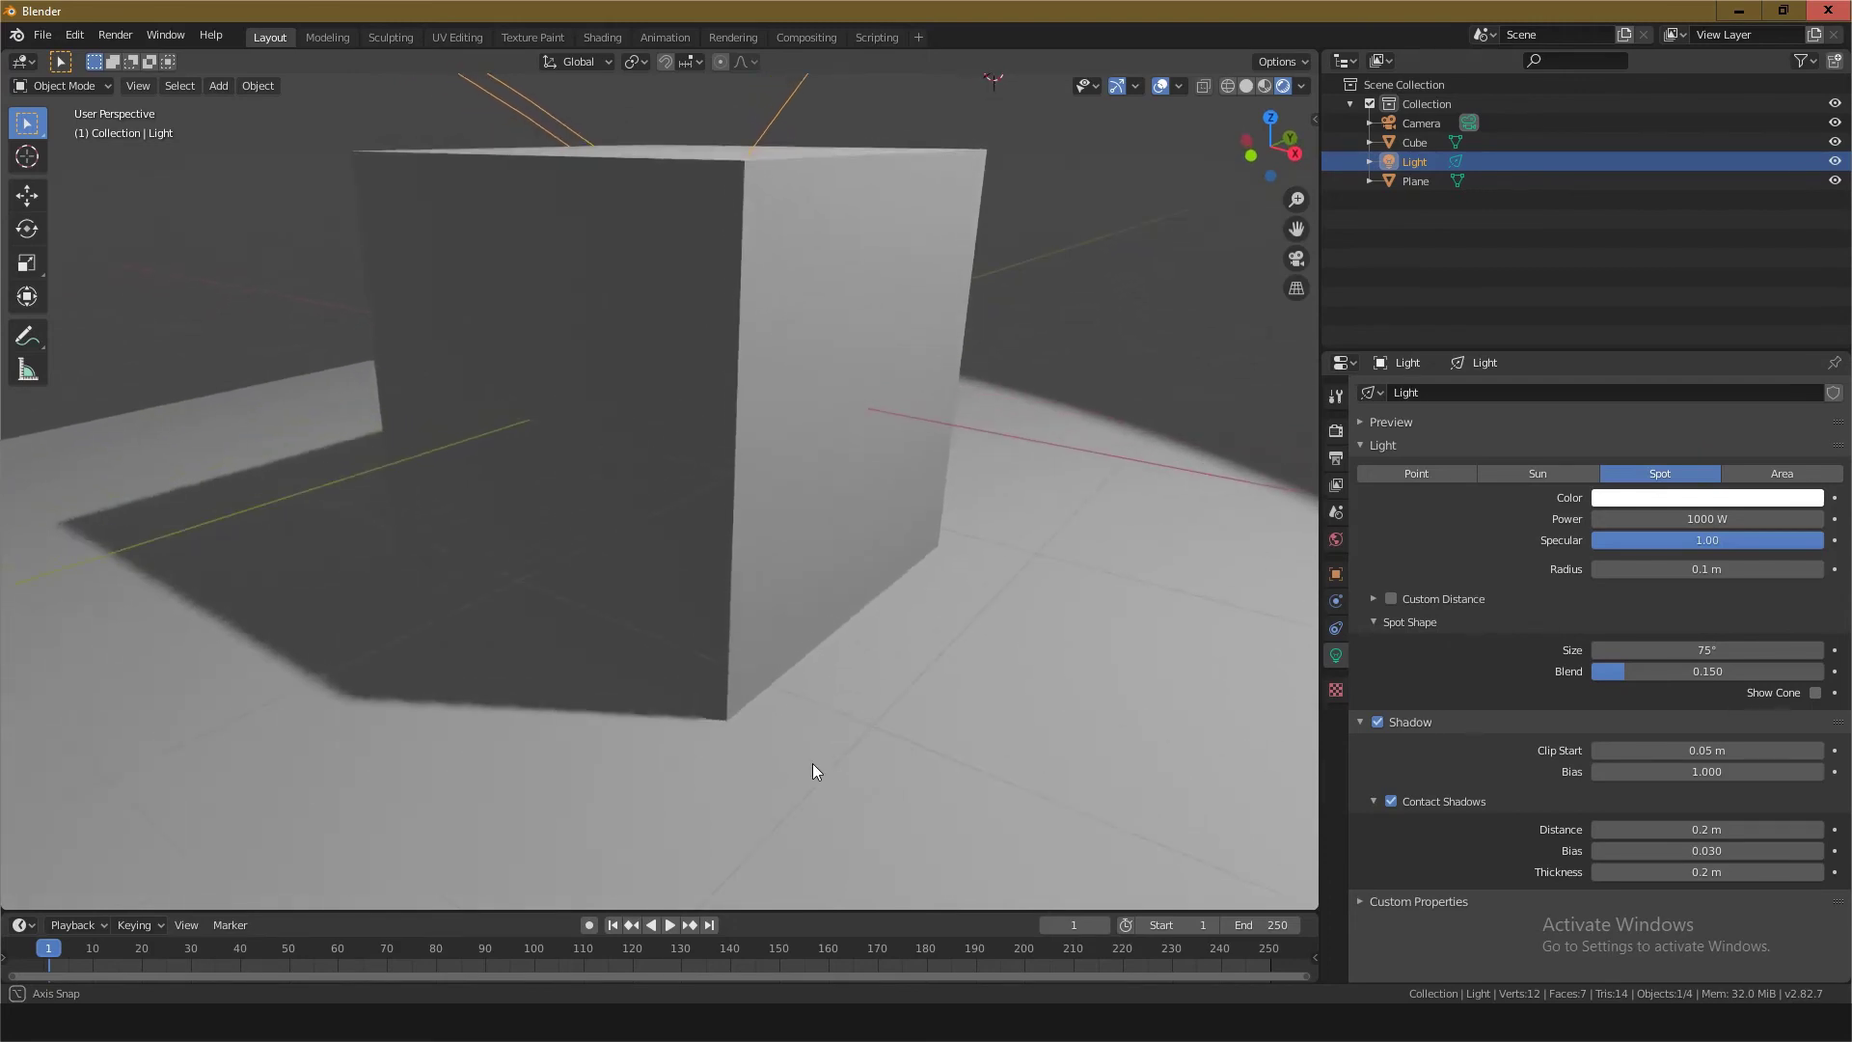
{"action": "scroll", "coordinate": [812, 771], "scroll_direction": "down", "scroll_amount": 3}
{"action": "scroll", "coordinate": [812, 771], "scroll_direction": "down", "scroll_amount": 2}
{"action": "scroll", "coordinate": [812, 762], "scroll_direction": "up", "scroll_amount": 2}
{"action": "scroll", "coordinate": [812, 762], "scroll_direction": "up", "scroll_amount": 3}
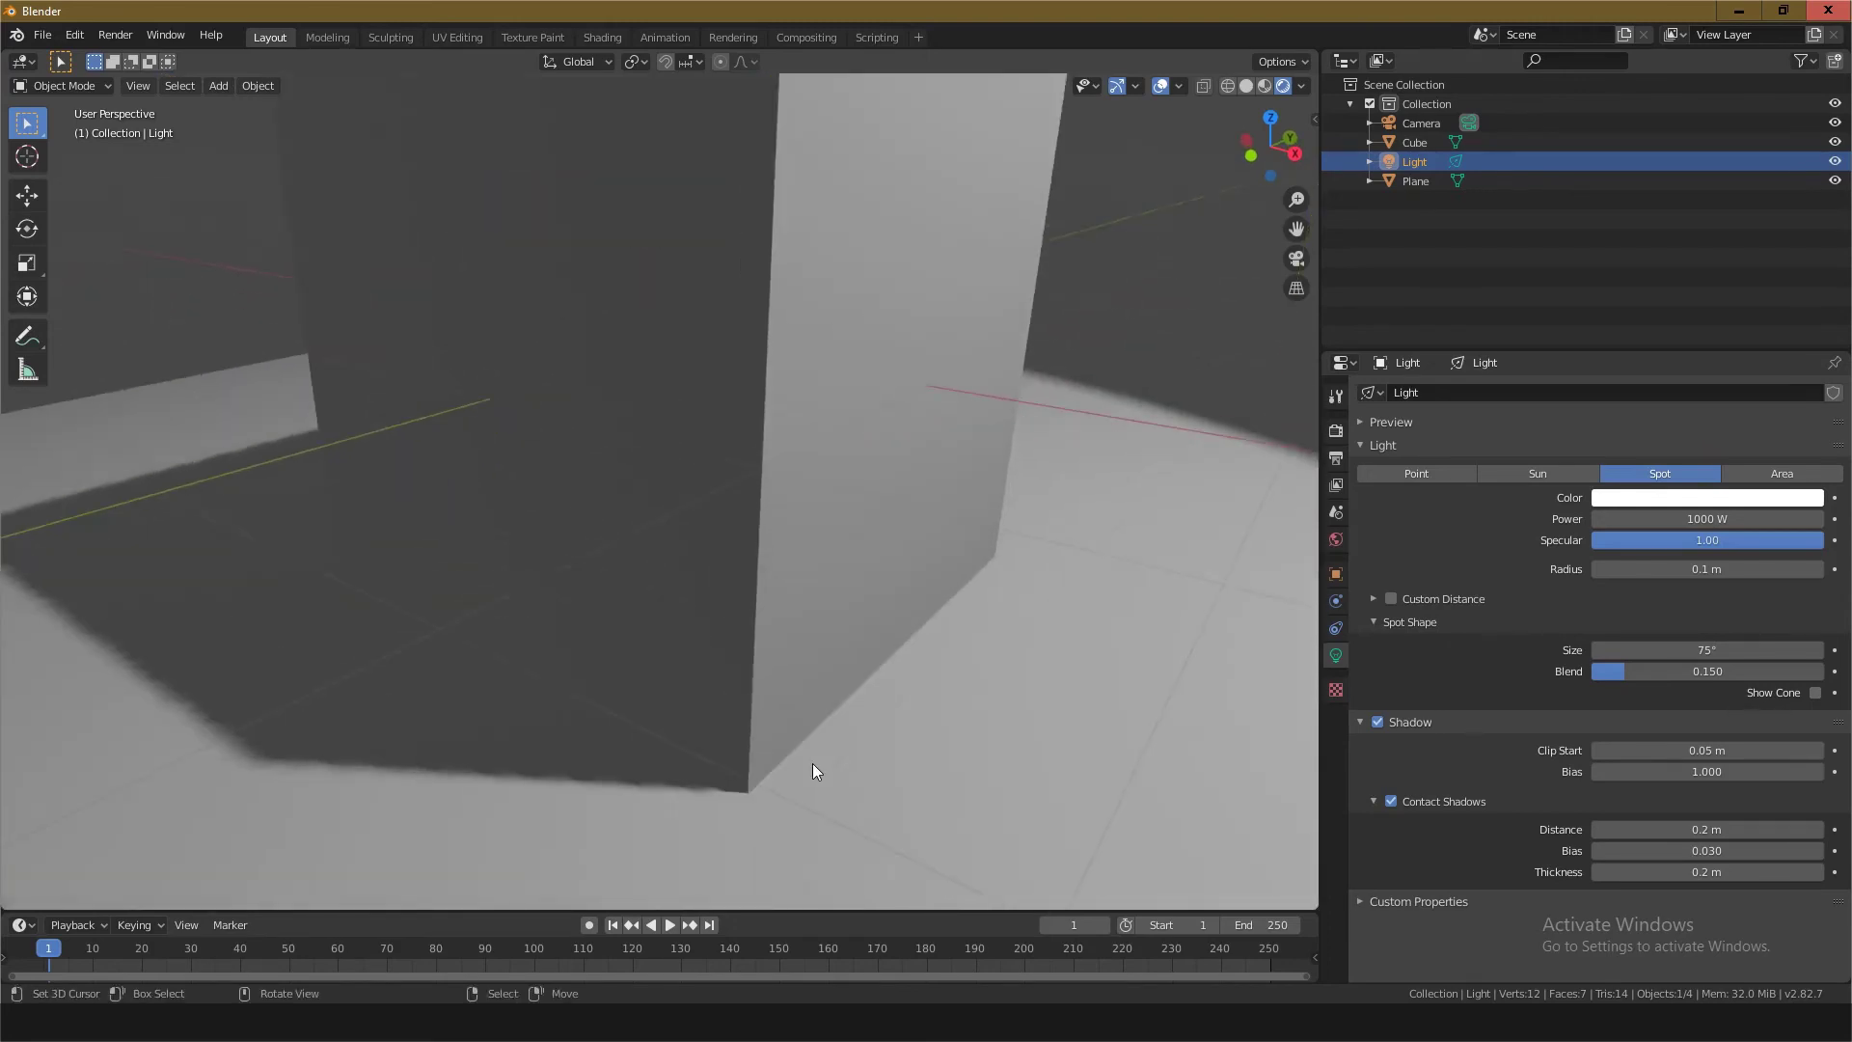
{"action": "scroll", "coordinate": [813, 762], "scroll_direction": "down", "scroll_amount": 3}
{"action": "scroll", "coordinate": [813, 762], "scroll_direction": "down", "scroll_amount": 1}
{"action": "scroll", "coordinate": [718, 729], "scroll_direction": "up", "scroll_amount": 1}
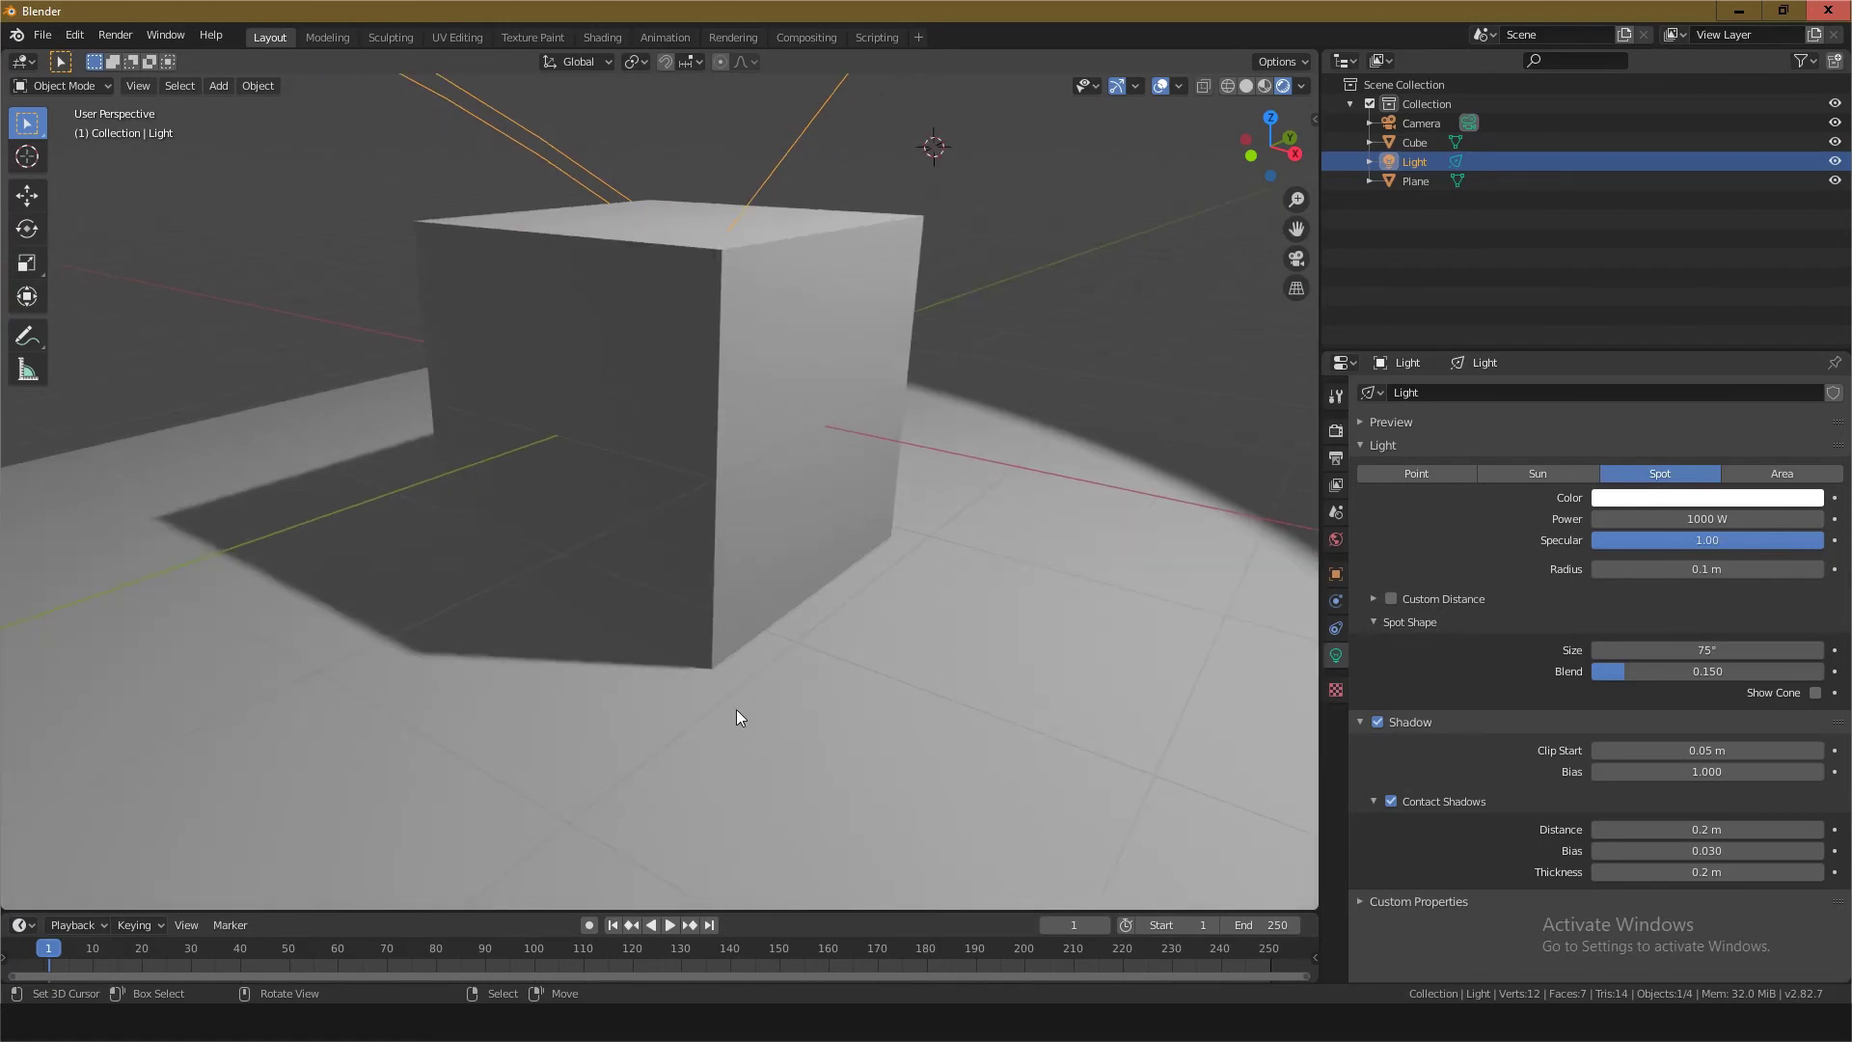
{"action": "scroll", "coordinate": [984, 600], "scroll_direction": "down", "scroll_amount": 1}
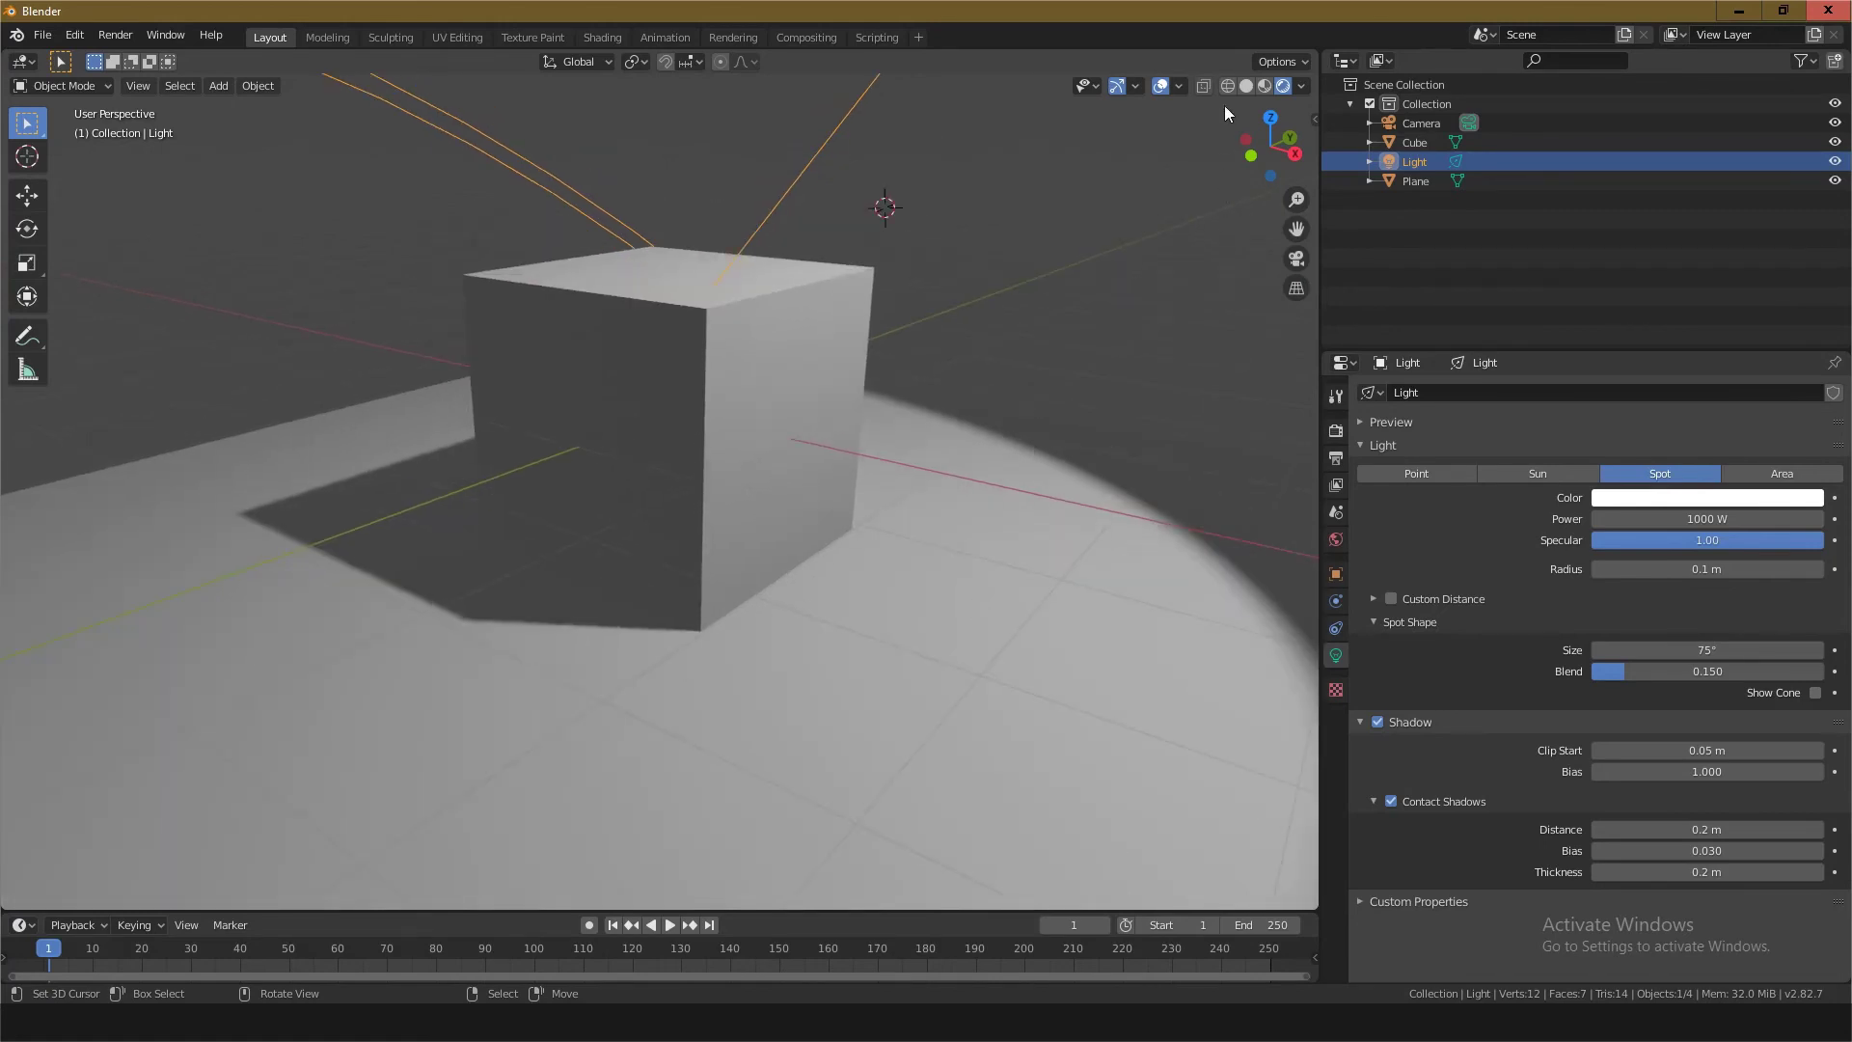
Step: In solid shading, select the ground plane and nudge it slightly upward
{"action": "left_click", "coordinate": [1246, 86]}
{"action": "left_click", "coordinate": [883, 615]}
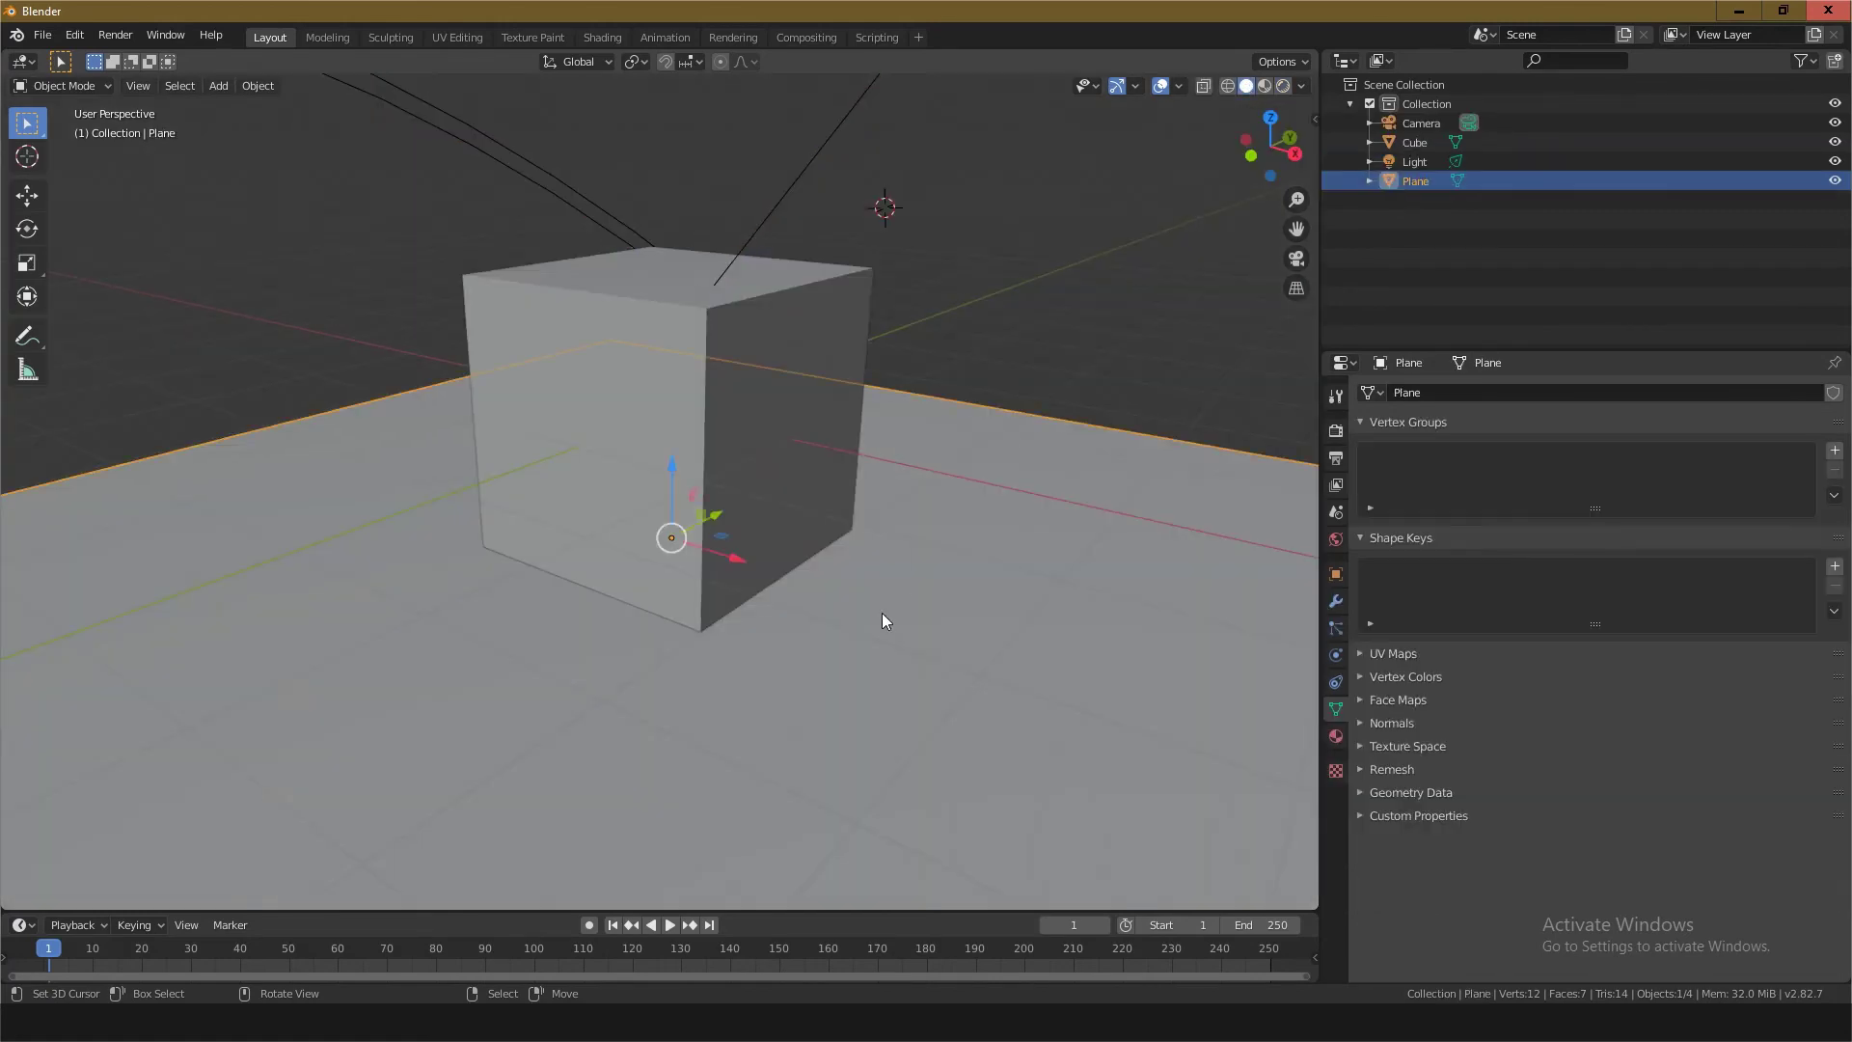
{"action": "left_click_drag", "start_coordinate": [674, 473], "coordinate": [675, 469]}
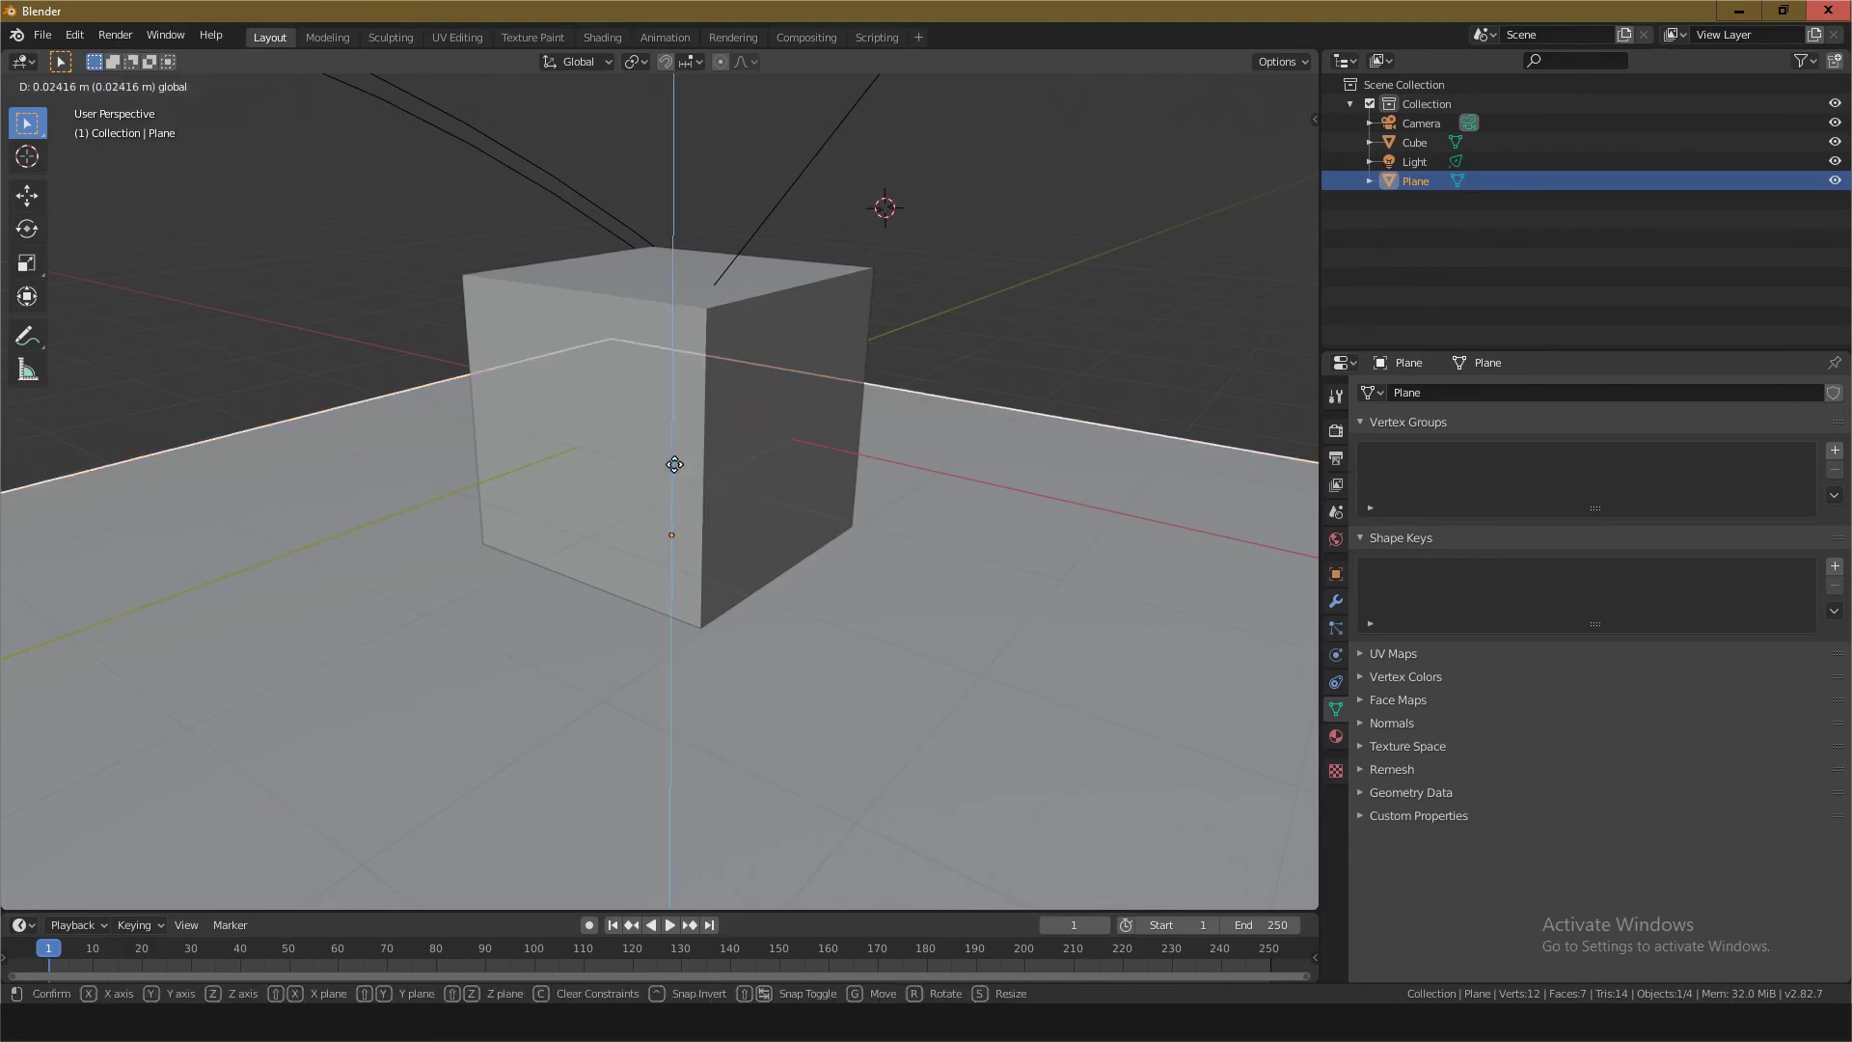
Step: In rendered shading, lower the ground plane about 0.2 m along Z to check the contact shadow
{"action": "left_click", "coordinate": [1283, 86]}
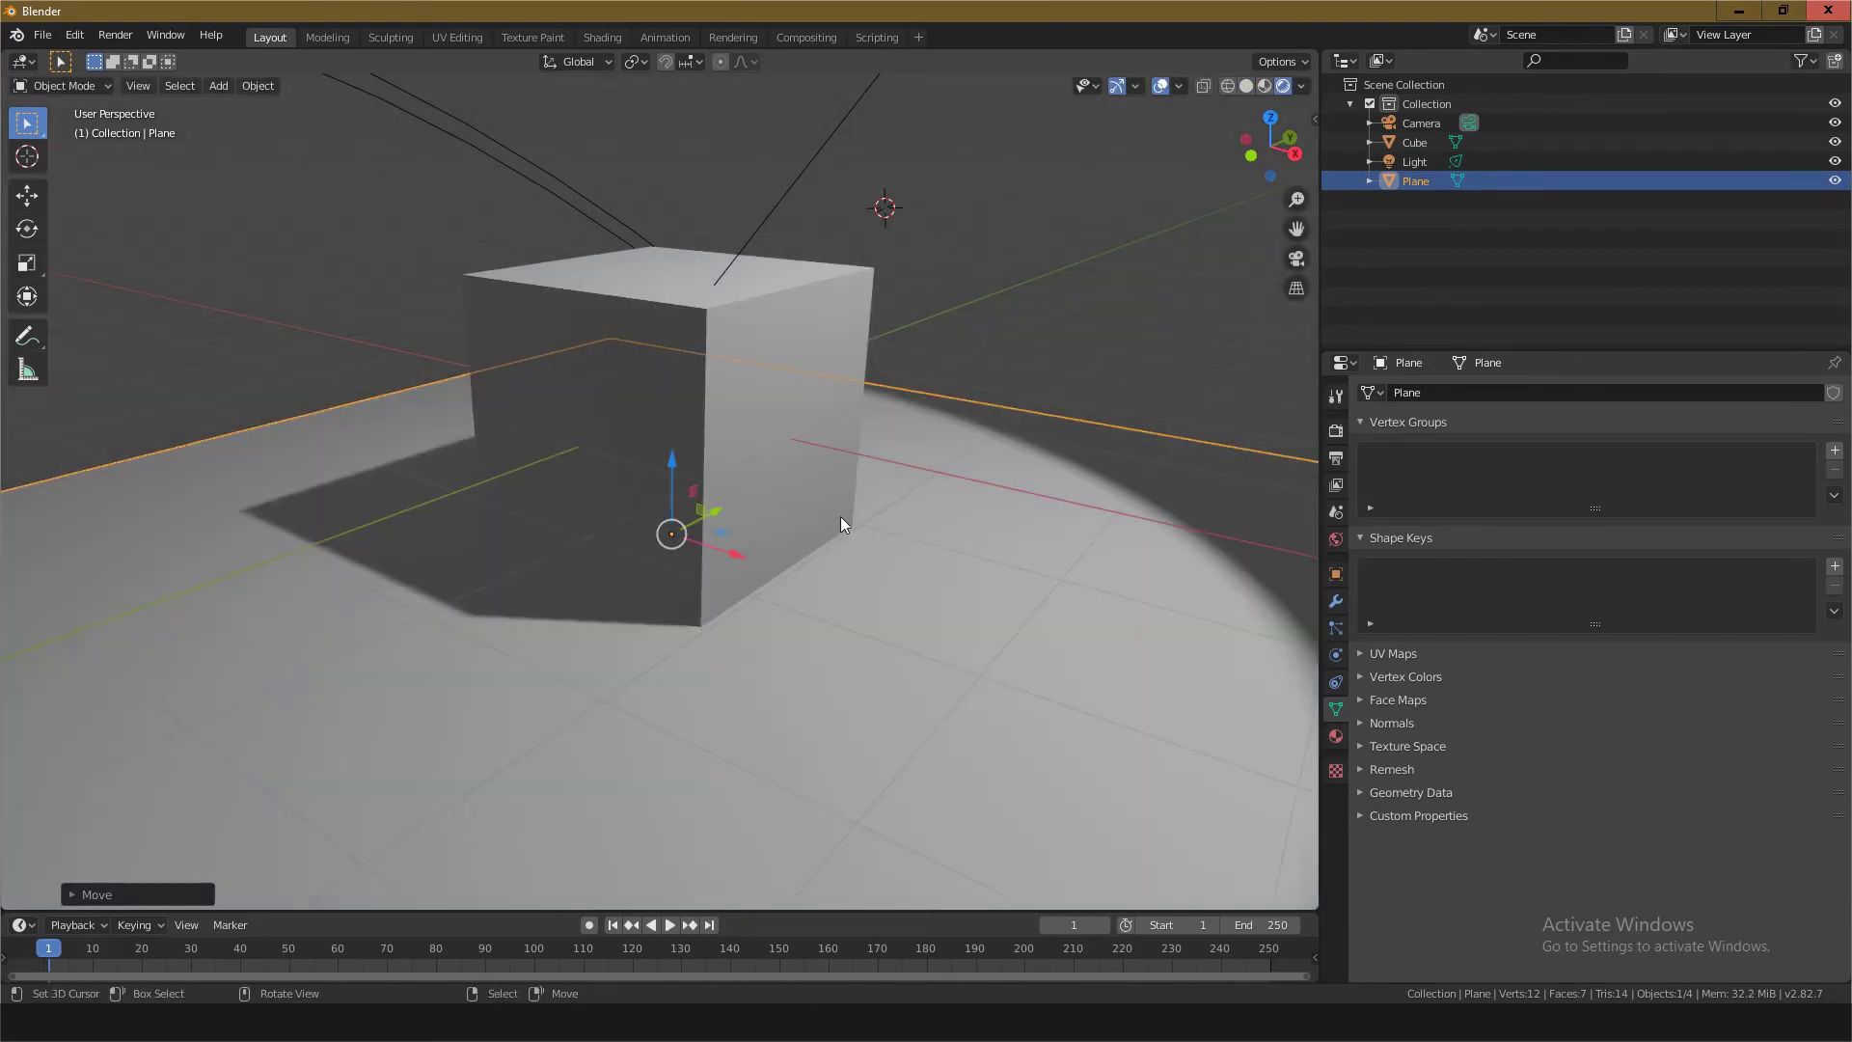
{"action": "scroll", "coordinate": [772, 579], "scroll_direction": "up", "scroll_amount": 3}
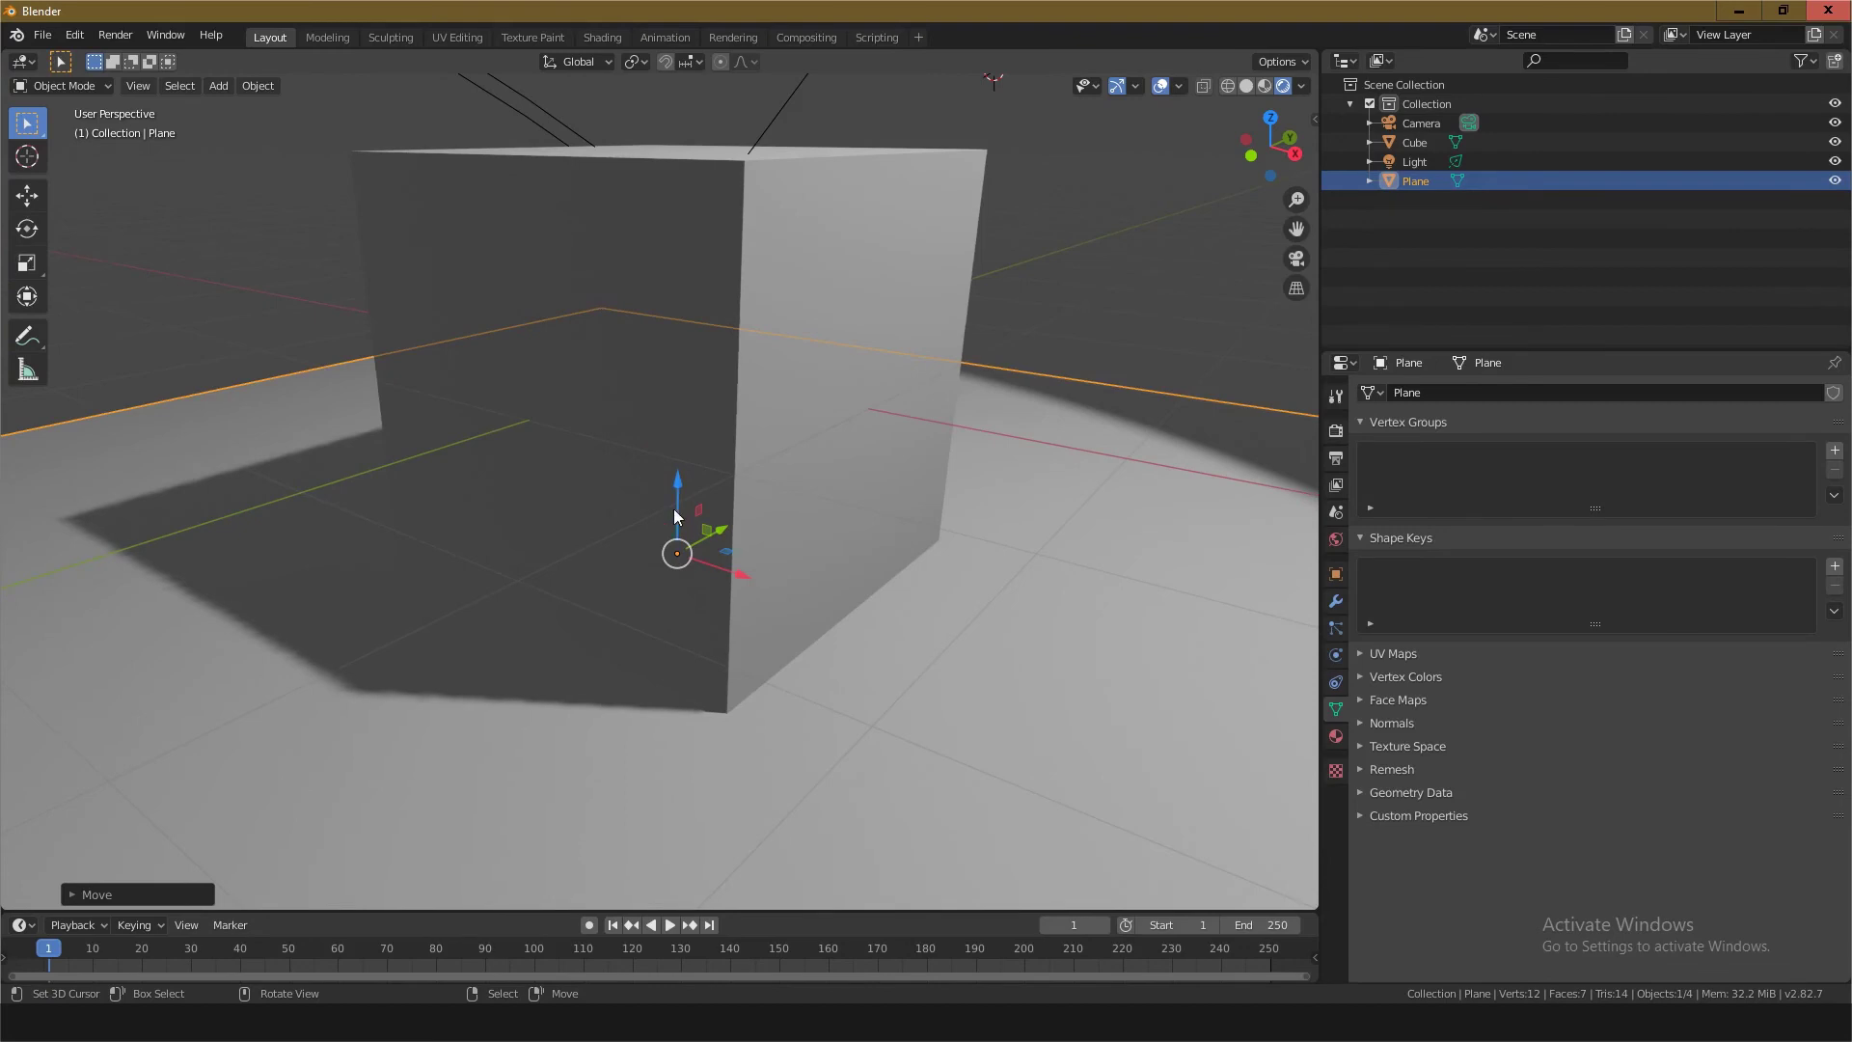
{"action": "left_click_drag", "start_coordinate": [676, 513], "coordinate": [679, 497]}
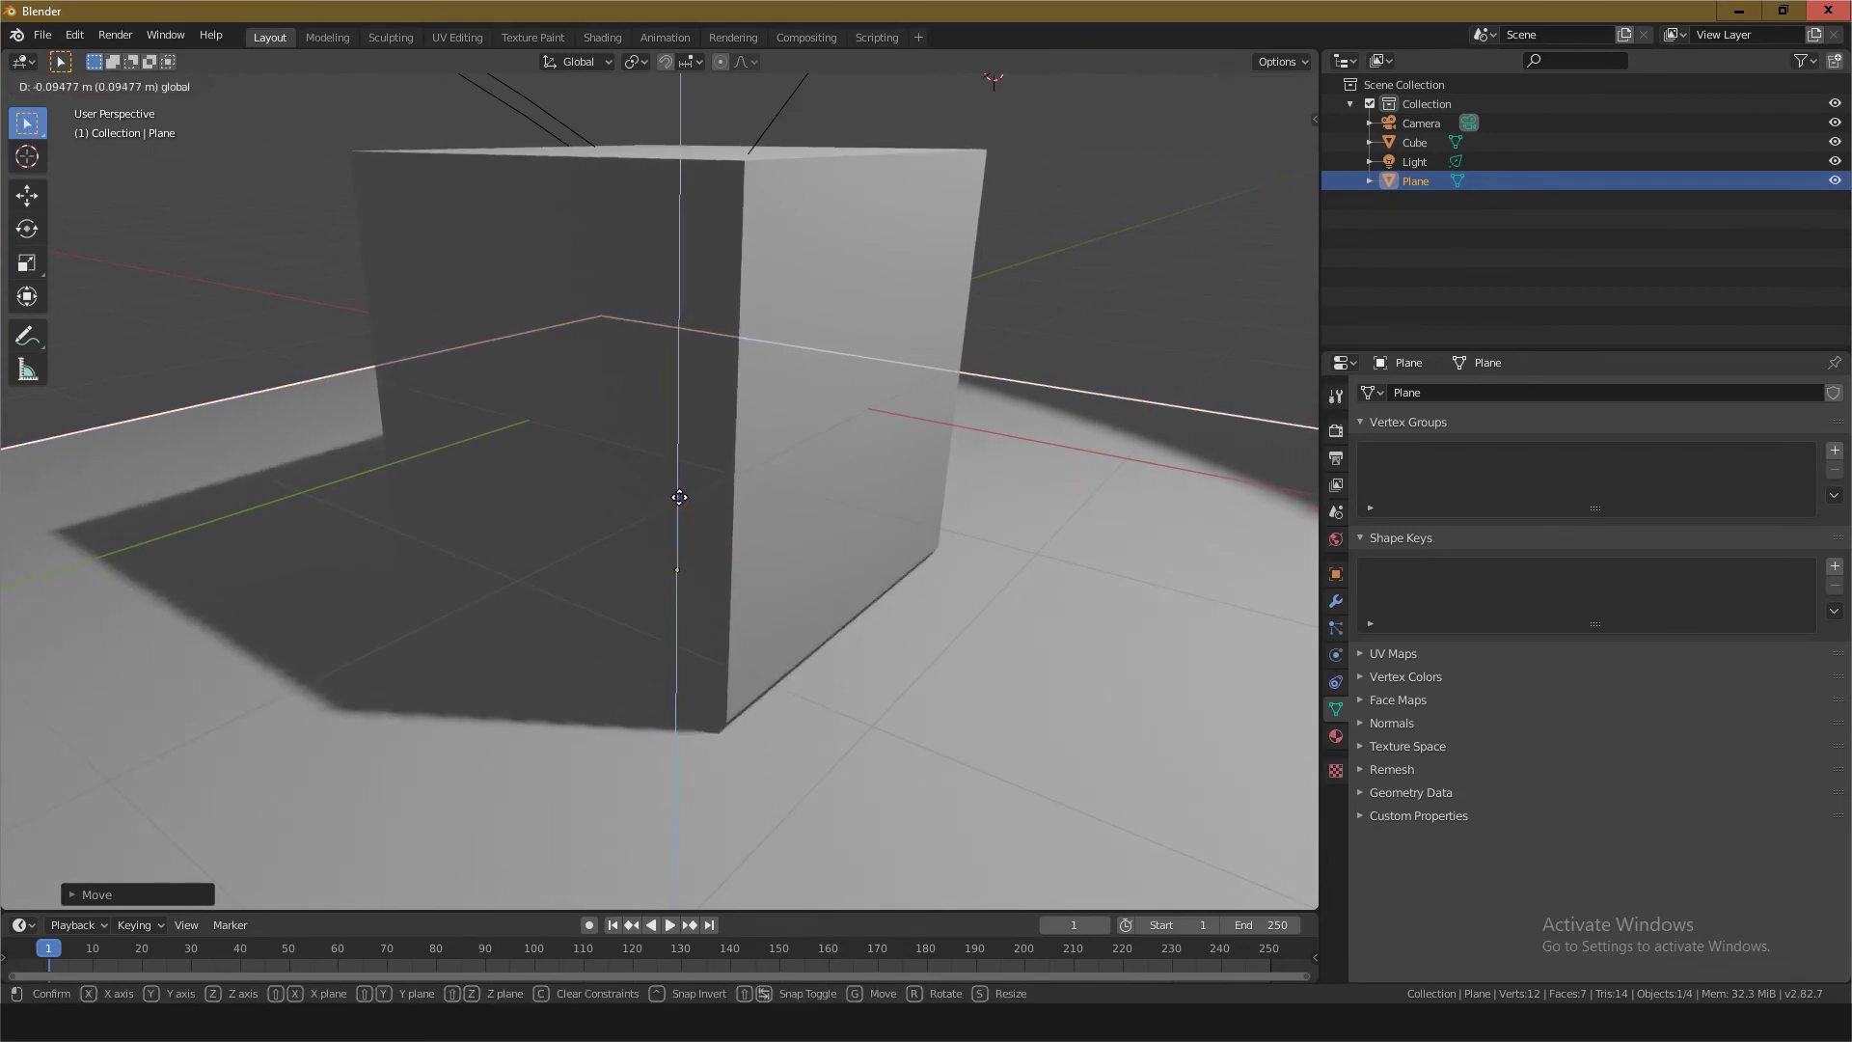
{"action": "mouse_move", "coordinate": [679, 496]}
{"action": "left_mouse_down"}
{"action": "mouse_move", "coordinate": [682, 514]}
{"action": "mouse_move", "coordinate": [682, 483]}
{"action": "left_mouse_up"}
{"action": "middle_click_drag", "start_coordinate": [784, 575], "coordinate": [789, 592]}
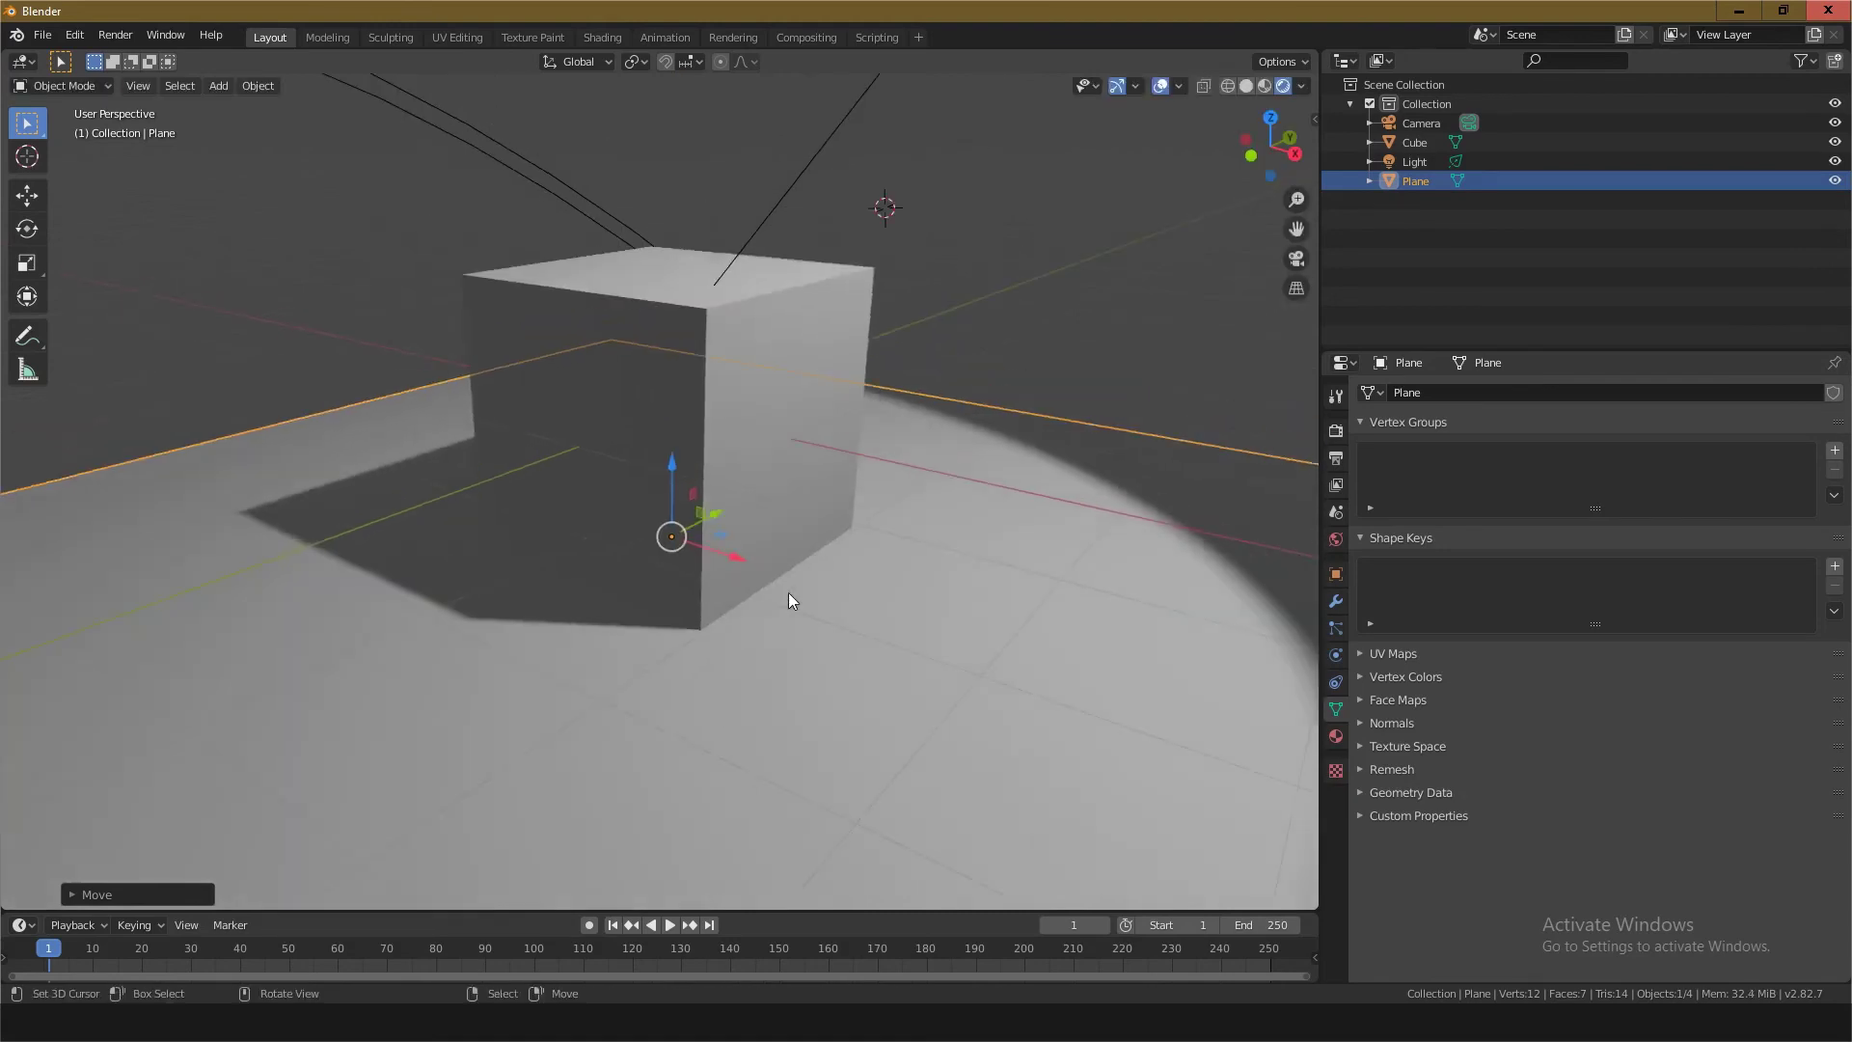
{"action": "scroll", "coordinate": [704, 663], "scroll_direction": "up", "scroll_amount": 2}
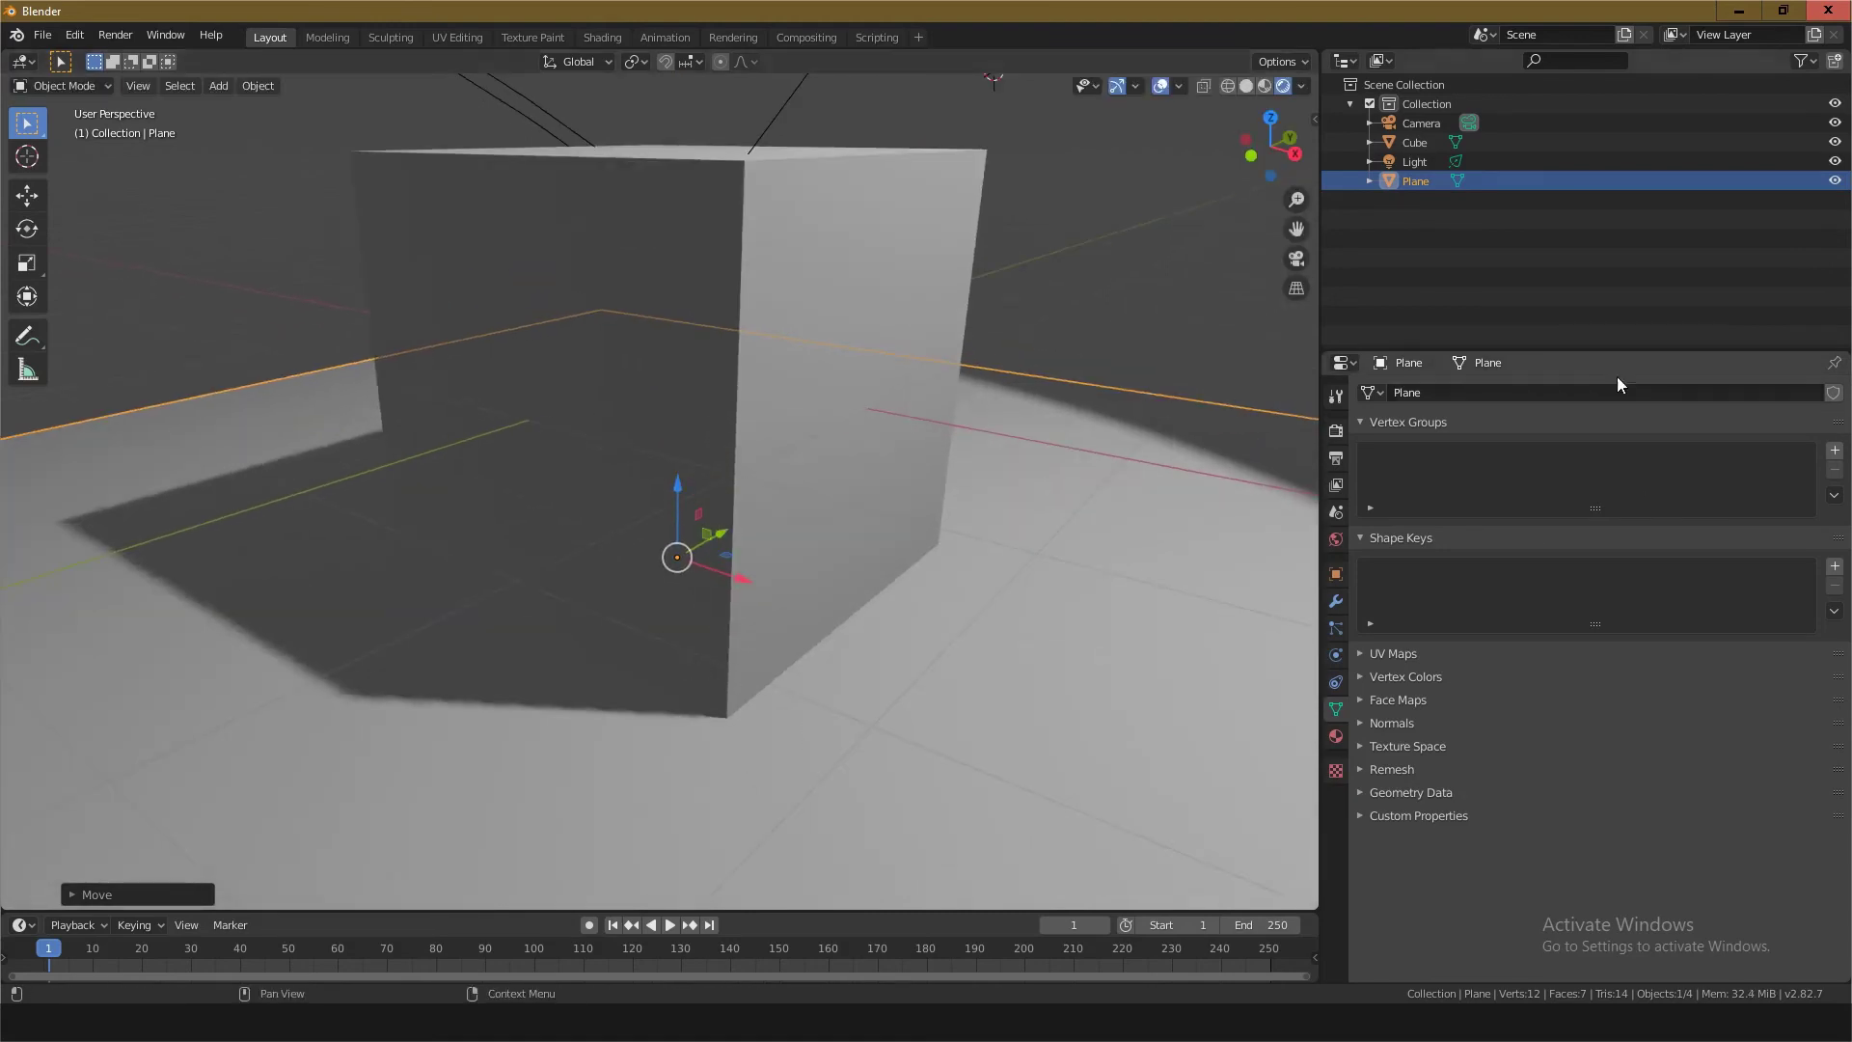
Step: Open Eevee's Shadows render settings and toggle Soft Shadows off and on twice, leaving it on
{"action": "left_click", "coordinate": [1337, 431]}
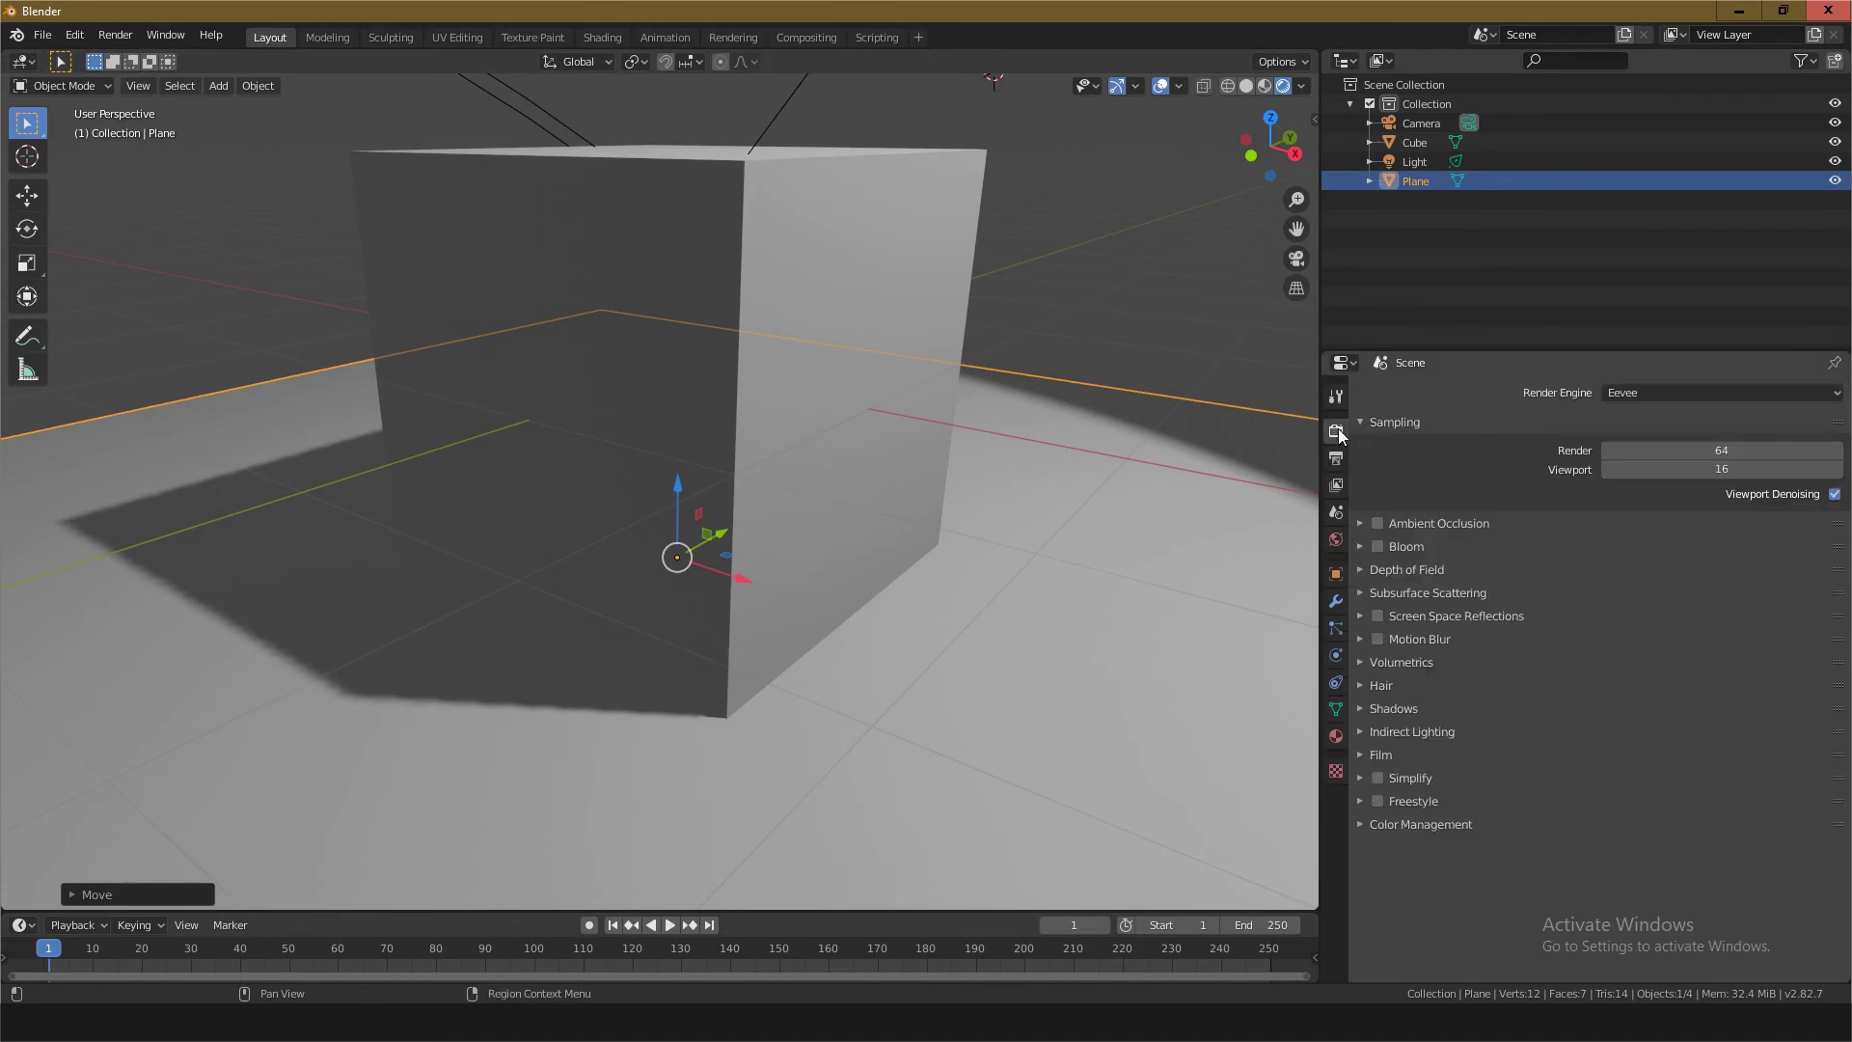
{"action": "left_click", "coordinate": [1364, 708]}
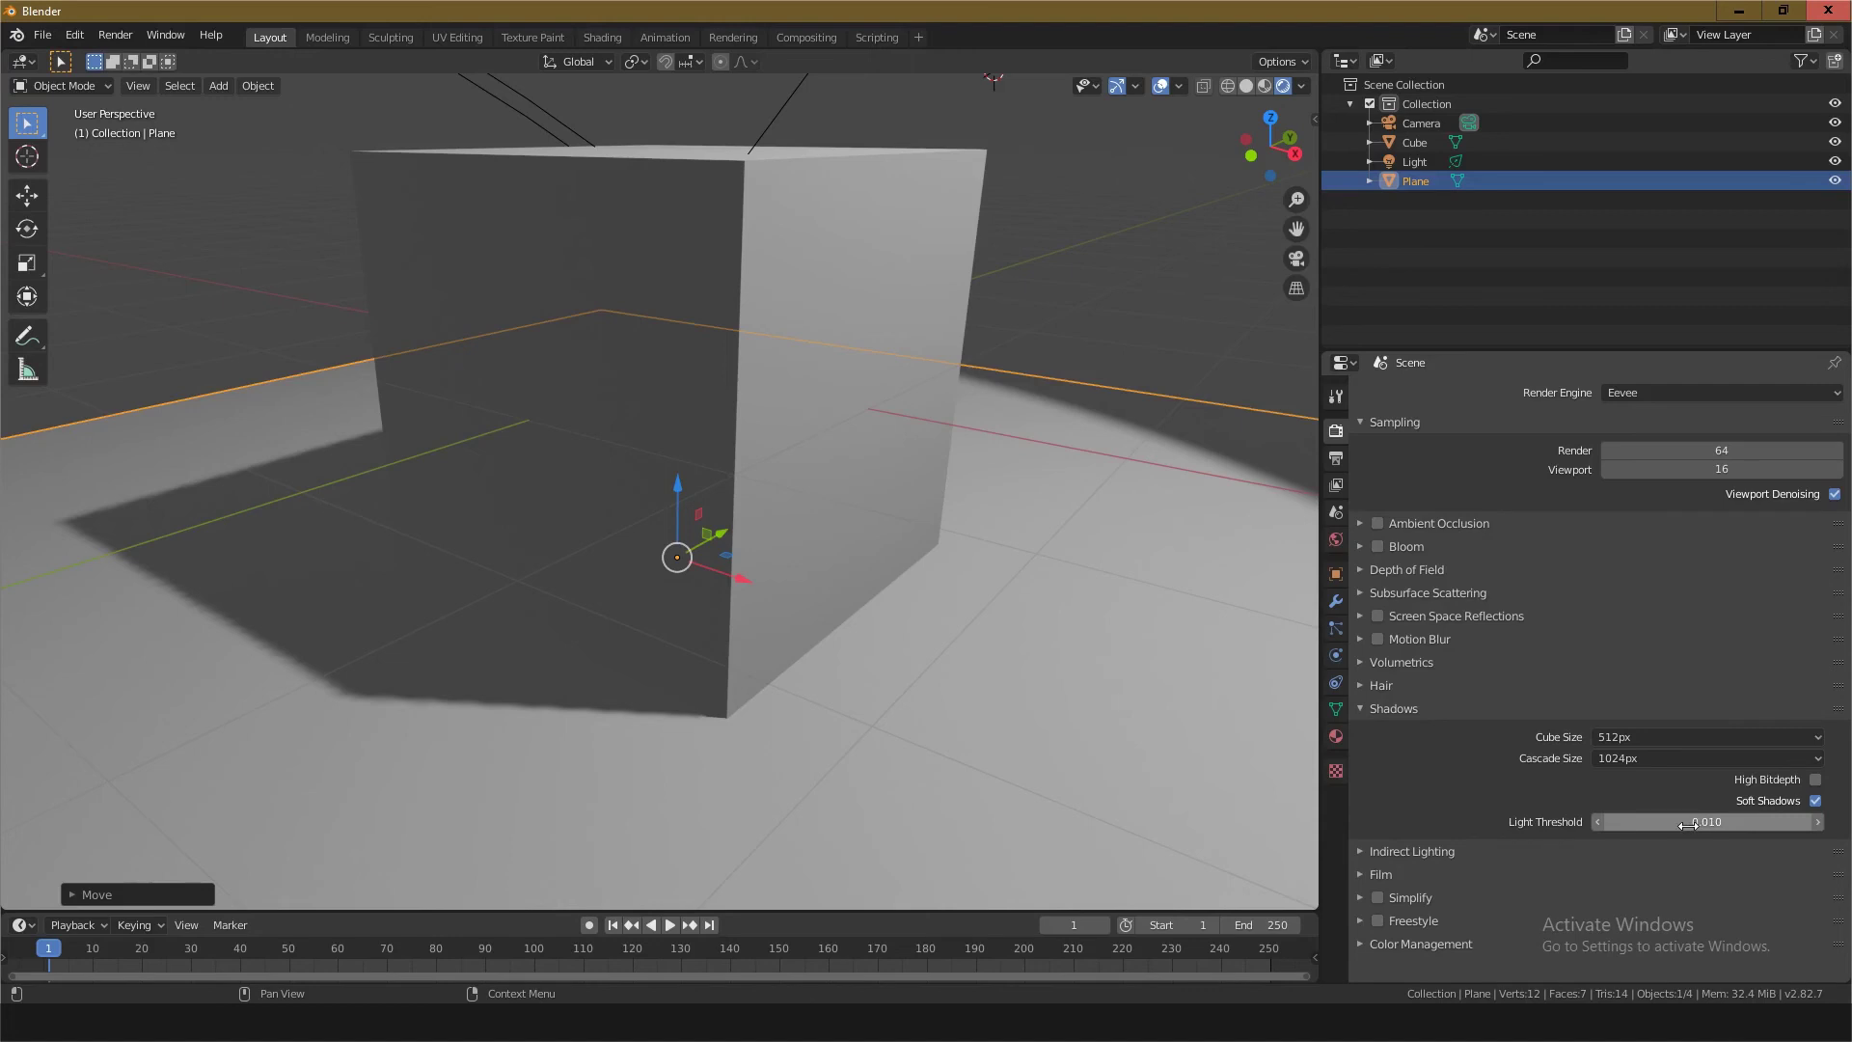
{"action": "left_click", "coordinate": [1815, 801]}
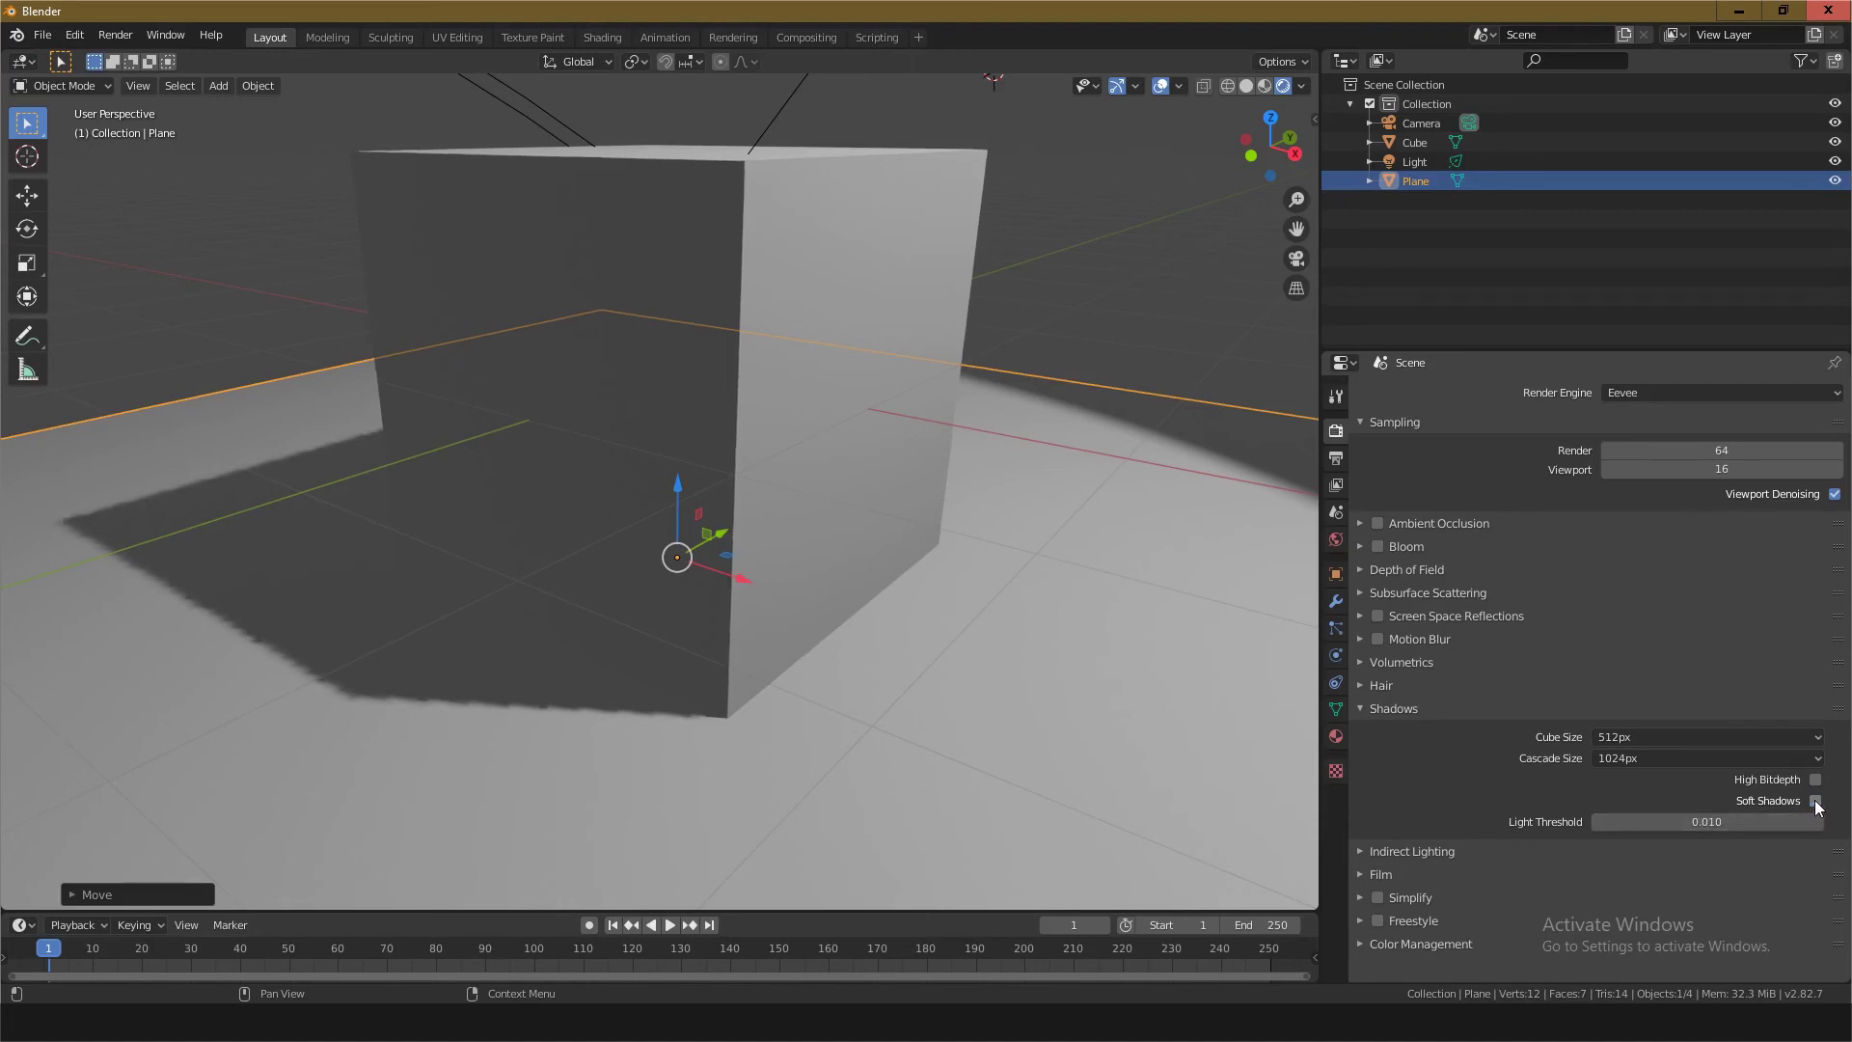
{"action": "left_click", "coordinate": [1814, 801]}
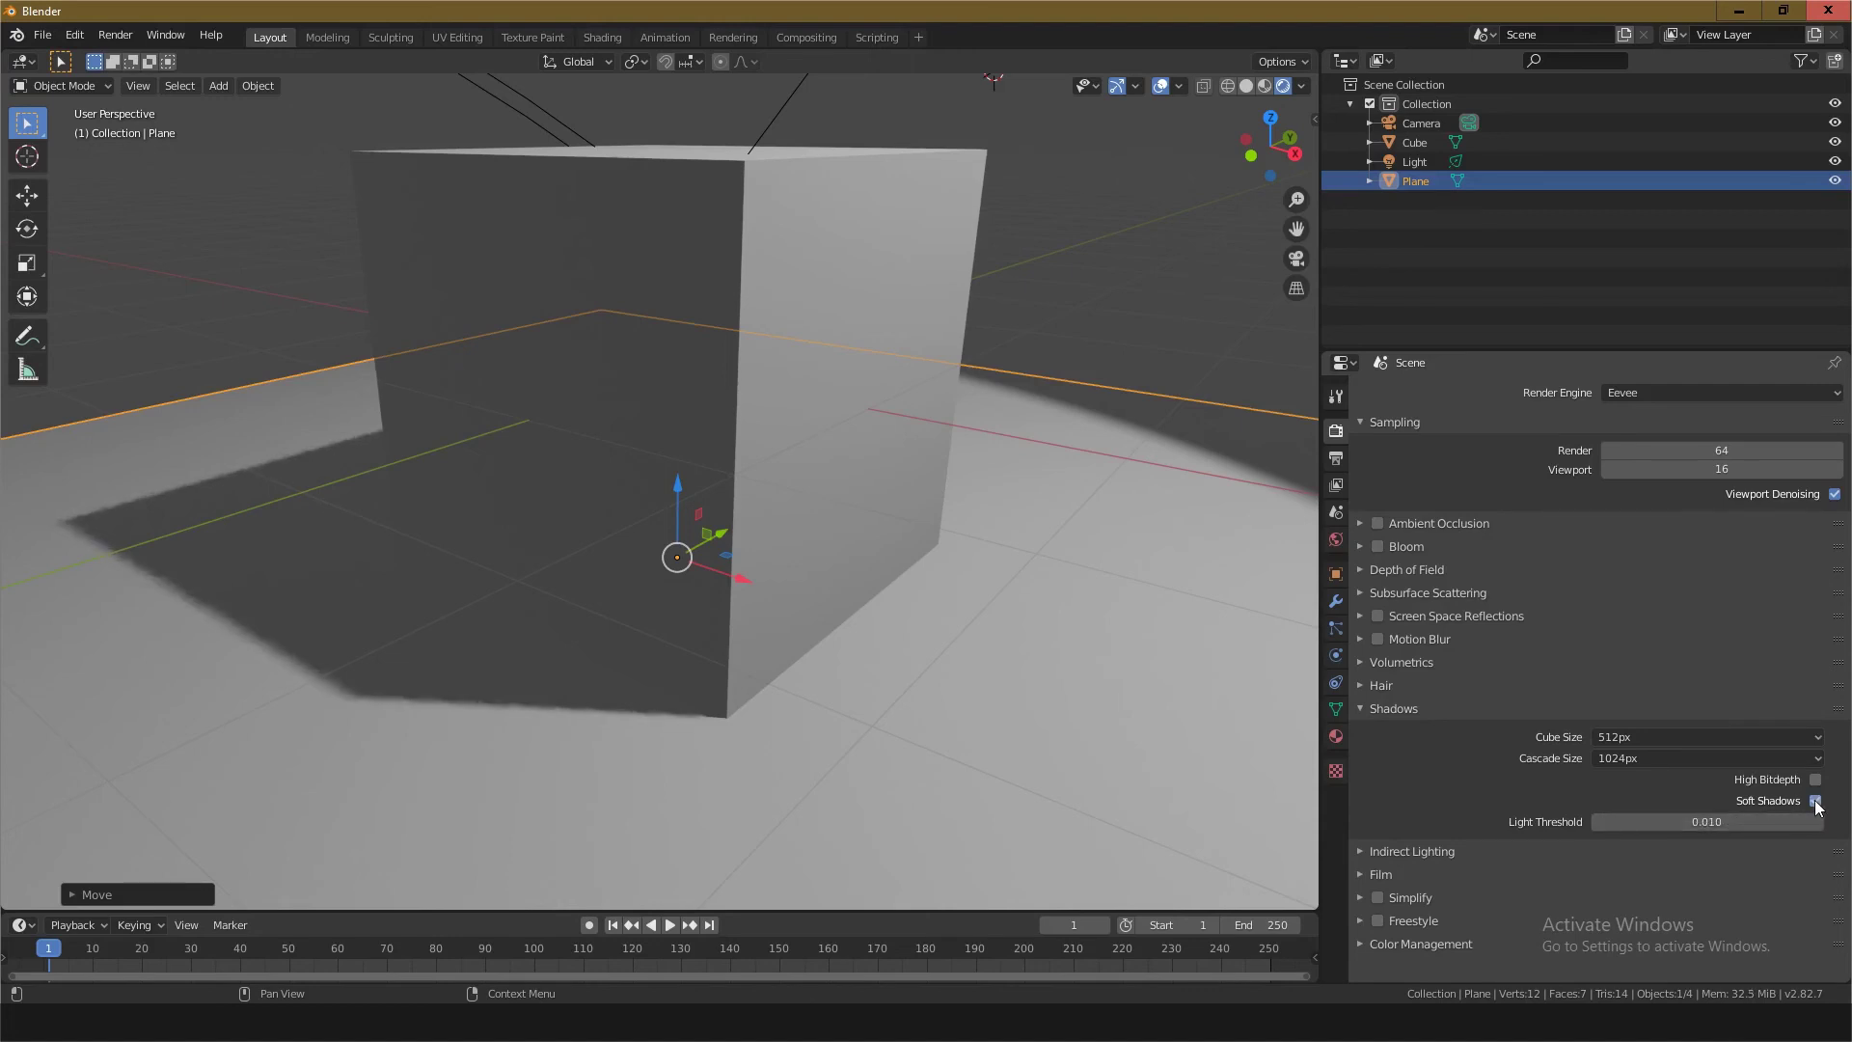
{"action": "left_click", "coordinate": [1815, 801]}
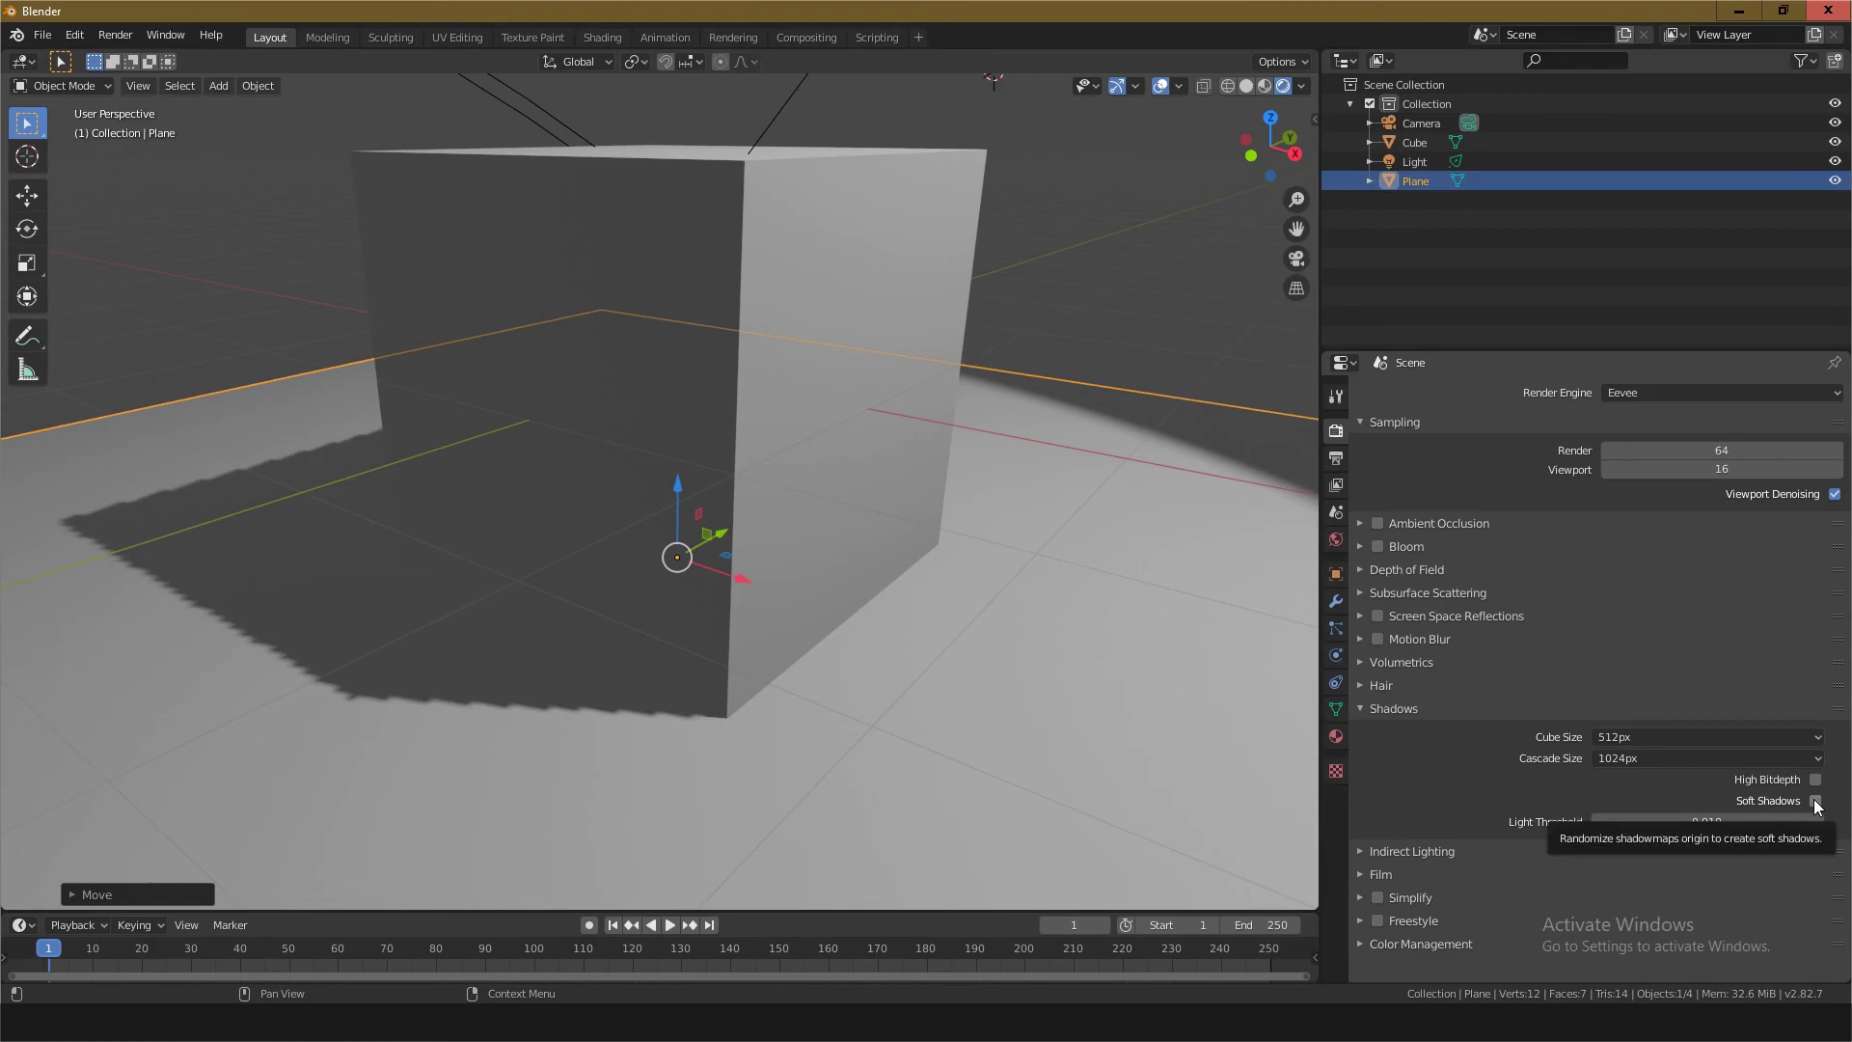
{"action": "left_click", "coordinate": [1815, 801]}
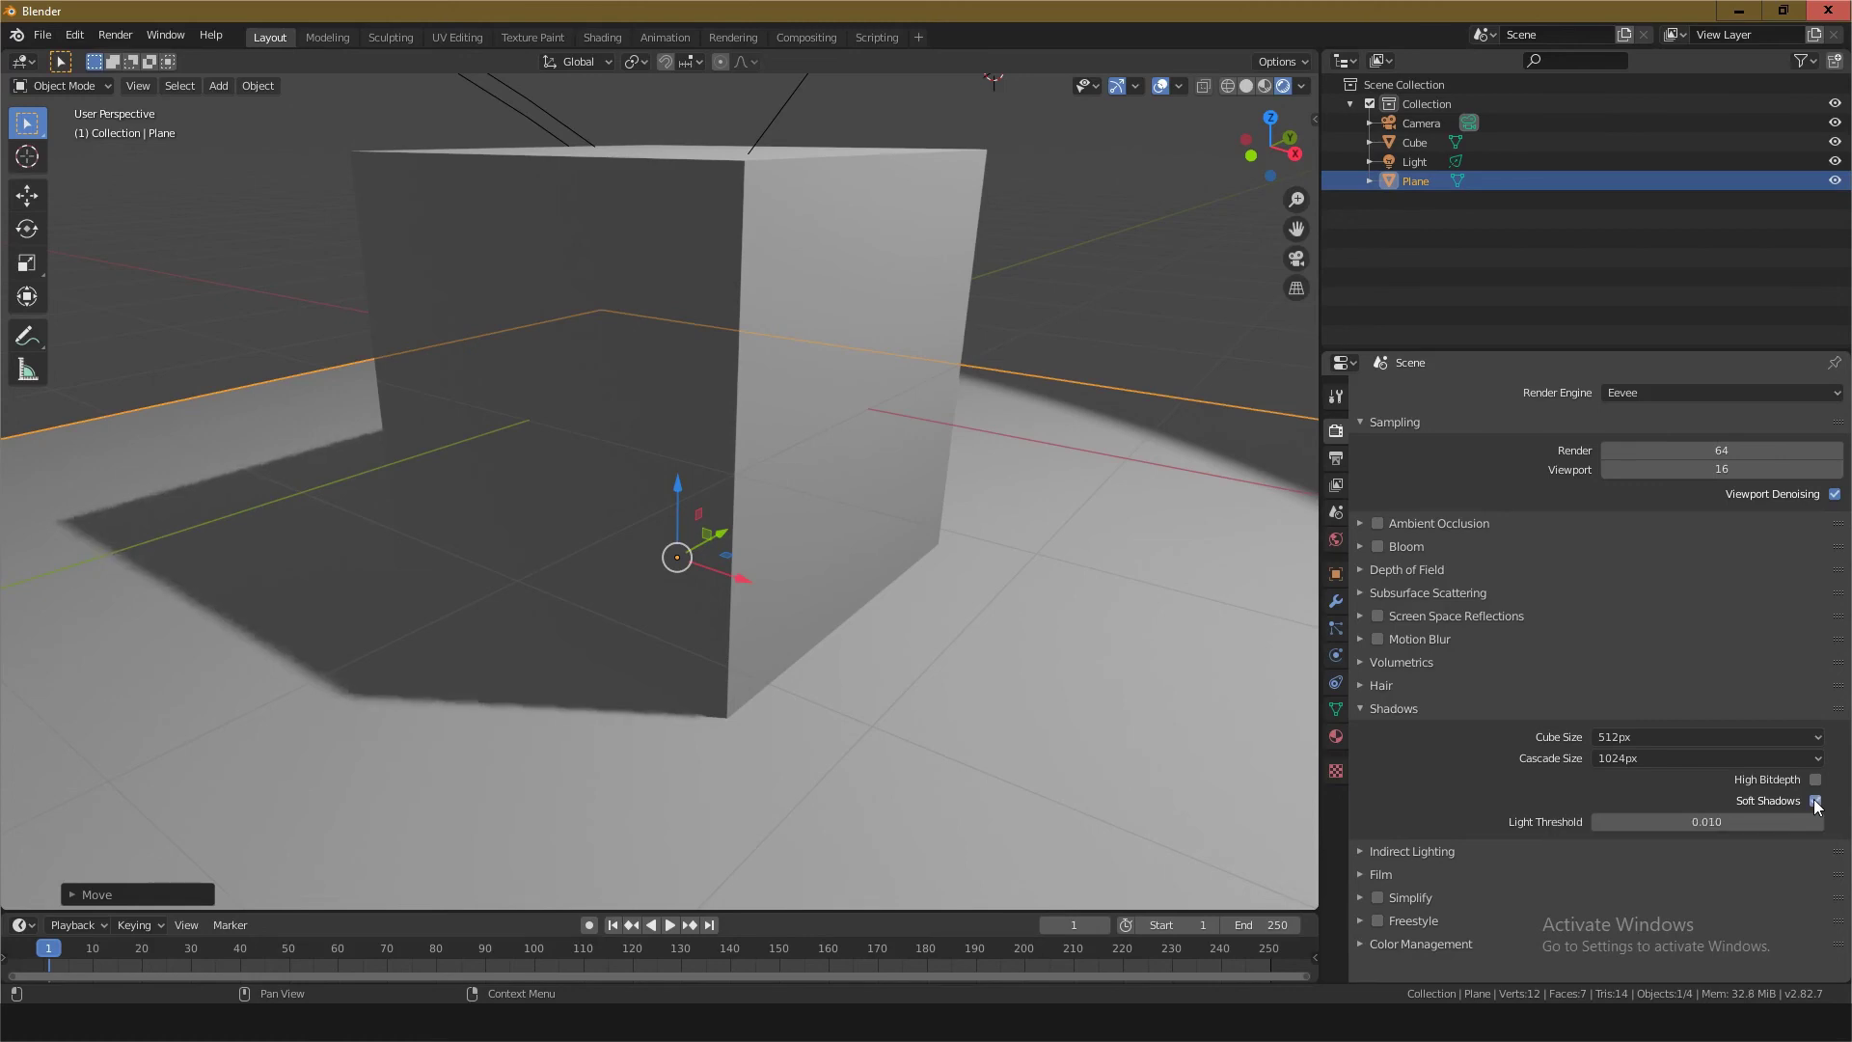
{"action": "left_click", "coordinate": [1603, 758]}
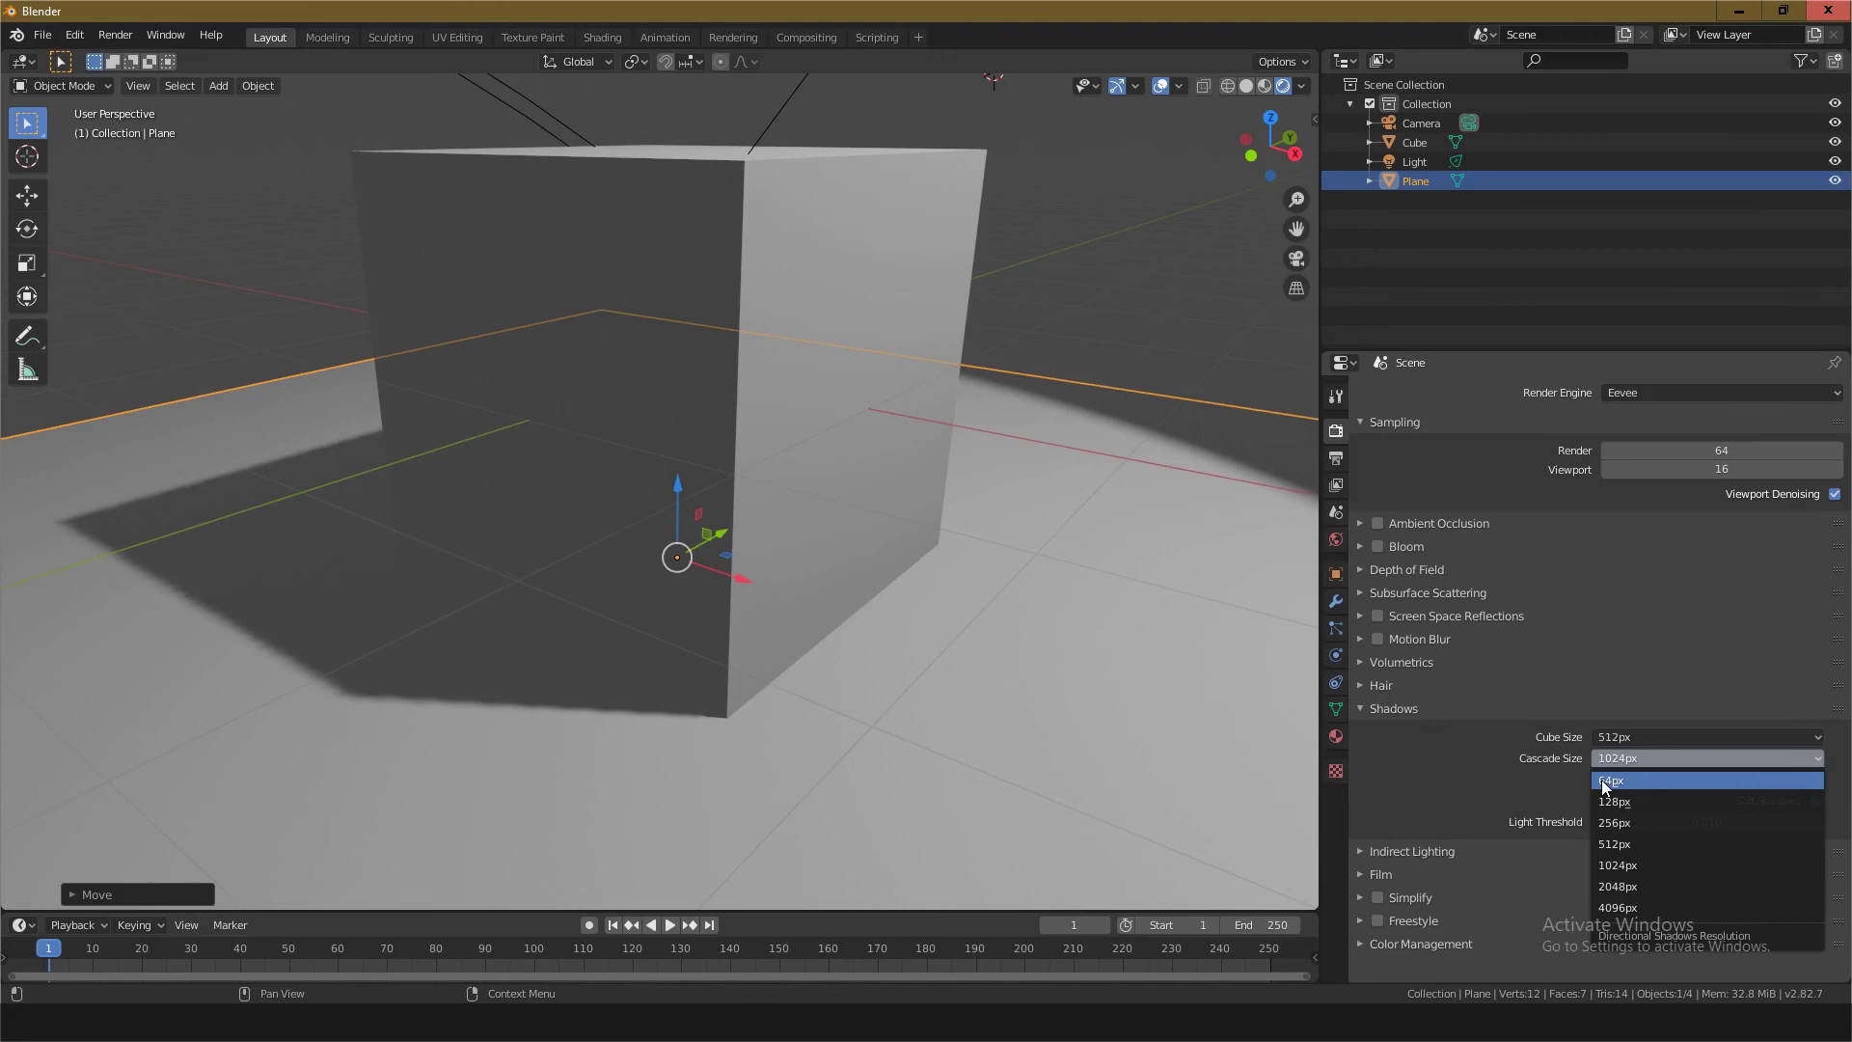
Step: Try Cascade Size 64px then restore 1024px, toggle Soft Shadows, and turn off High Bitdepth
{"action": "left_click", "coordinate": [1606, 784]}
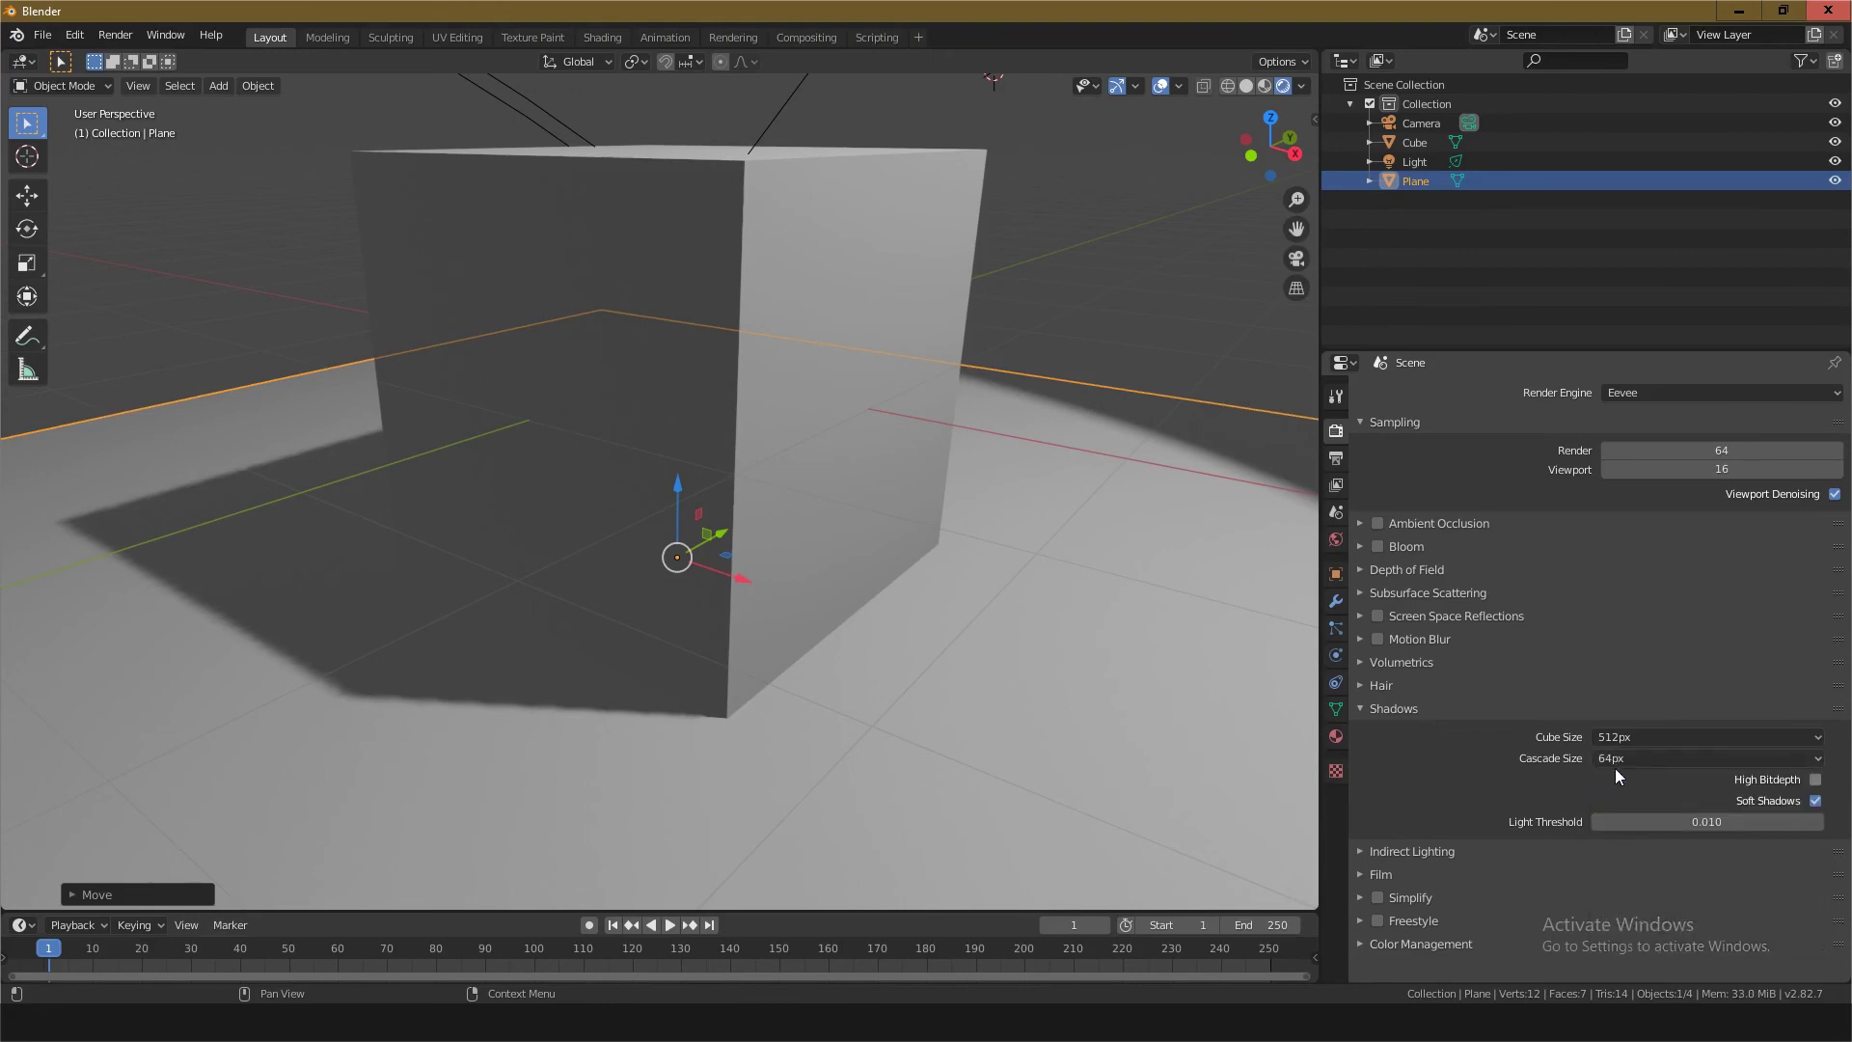
{"action": "left_click", "coordinate": [1623, 757]}
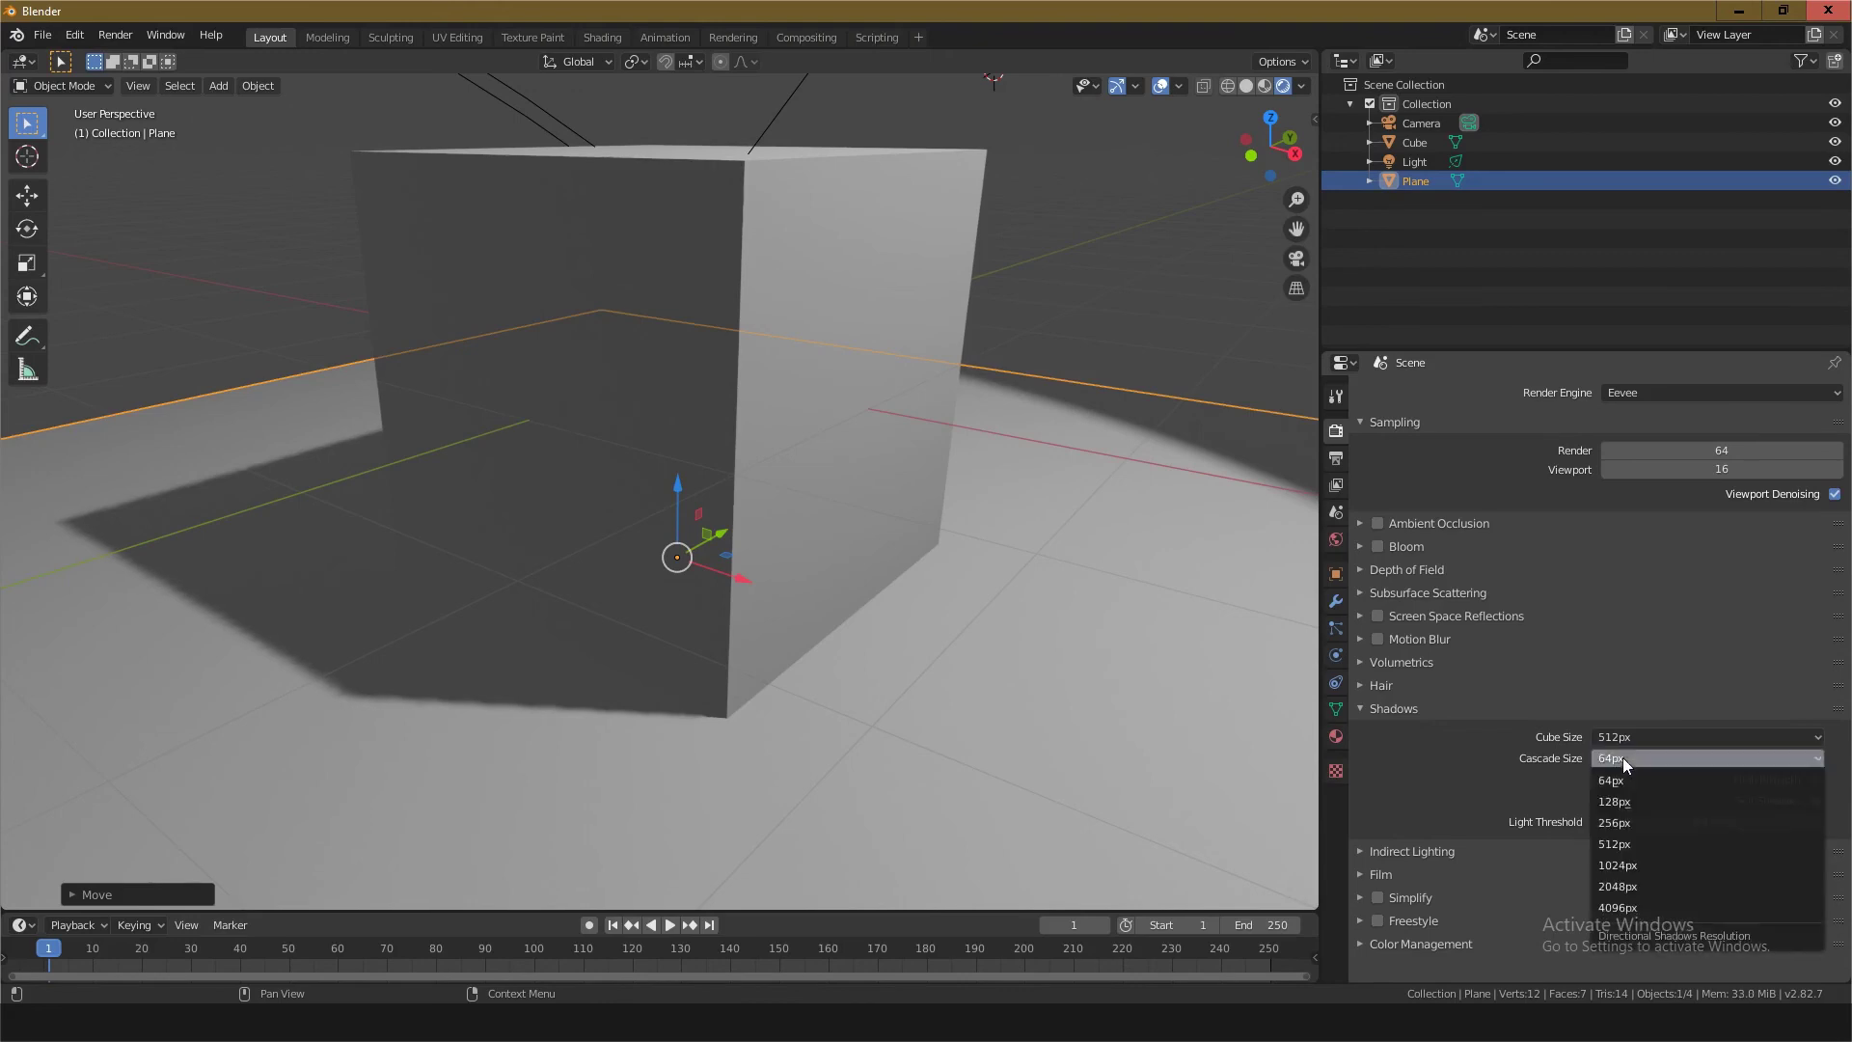
{"action": "left_click", "coordinate": [1629, 866]}
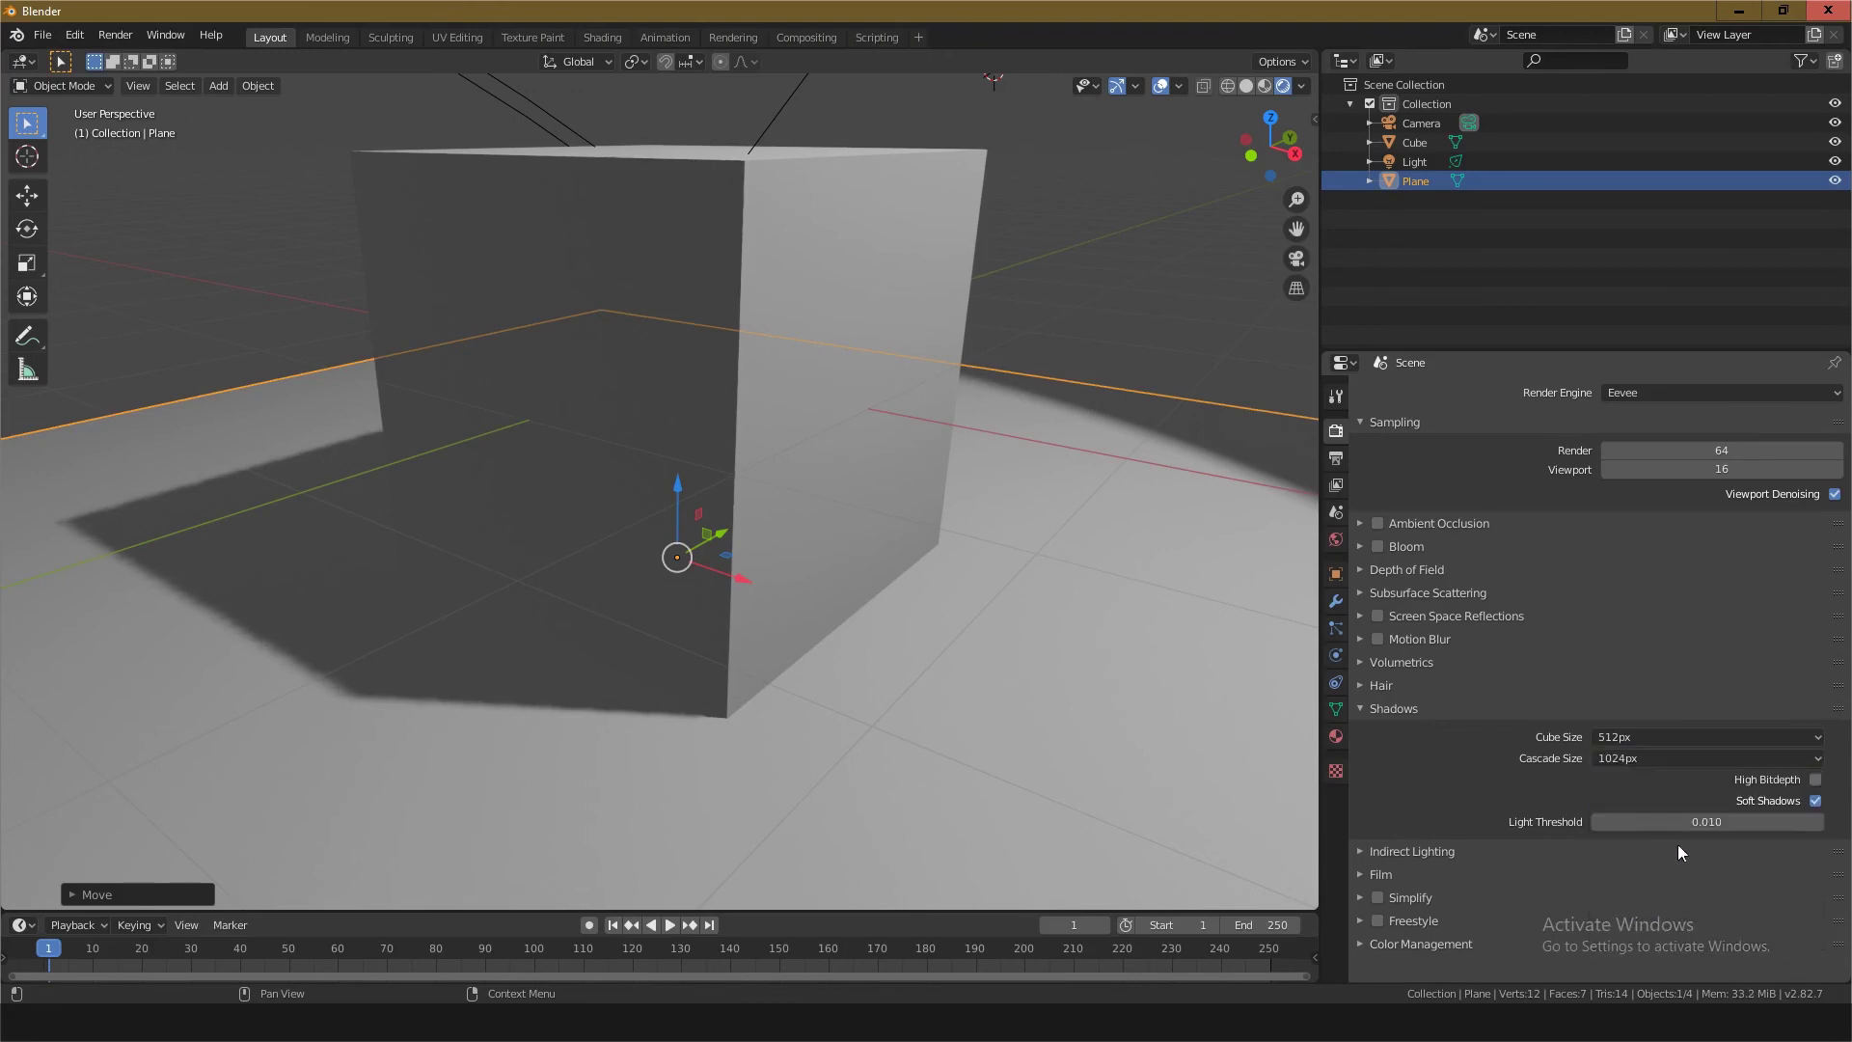
{"action": "left_click", "coordinate": [1816, 800]}
{"action": "left_click", "coordinate": [1816, 801]}
{"action": "left_click", "coordinate": [1816, 781]}
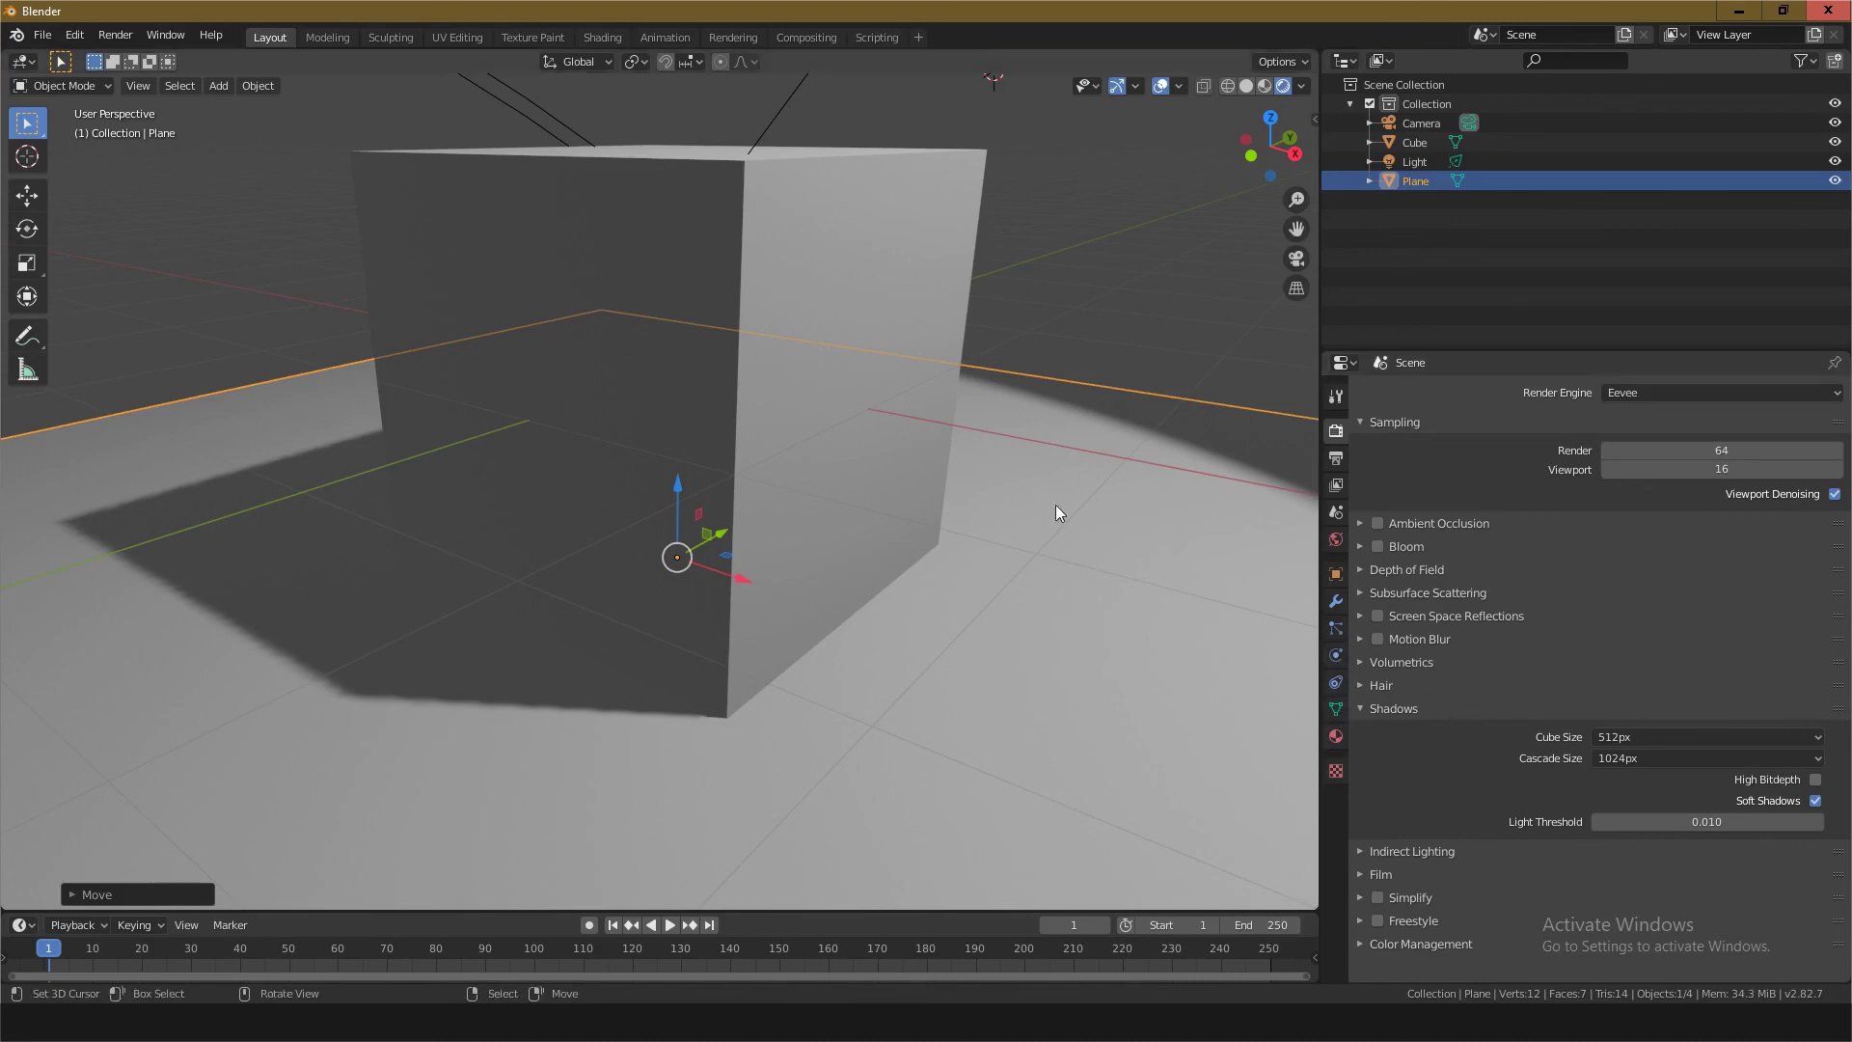
Step: Zoom out, select the spot light, and show its Light Data settings
{"action": "scroll", "coordinate": [964, 434], "scroll_direction": "down", "scroll_amount": 3}
{"action": "left_click", "coordinate": [581, 206]}
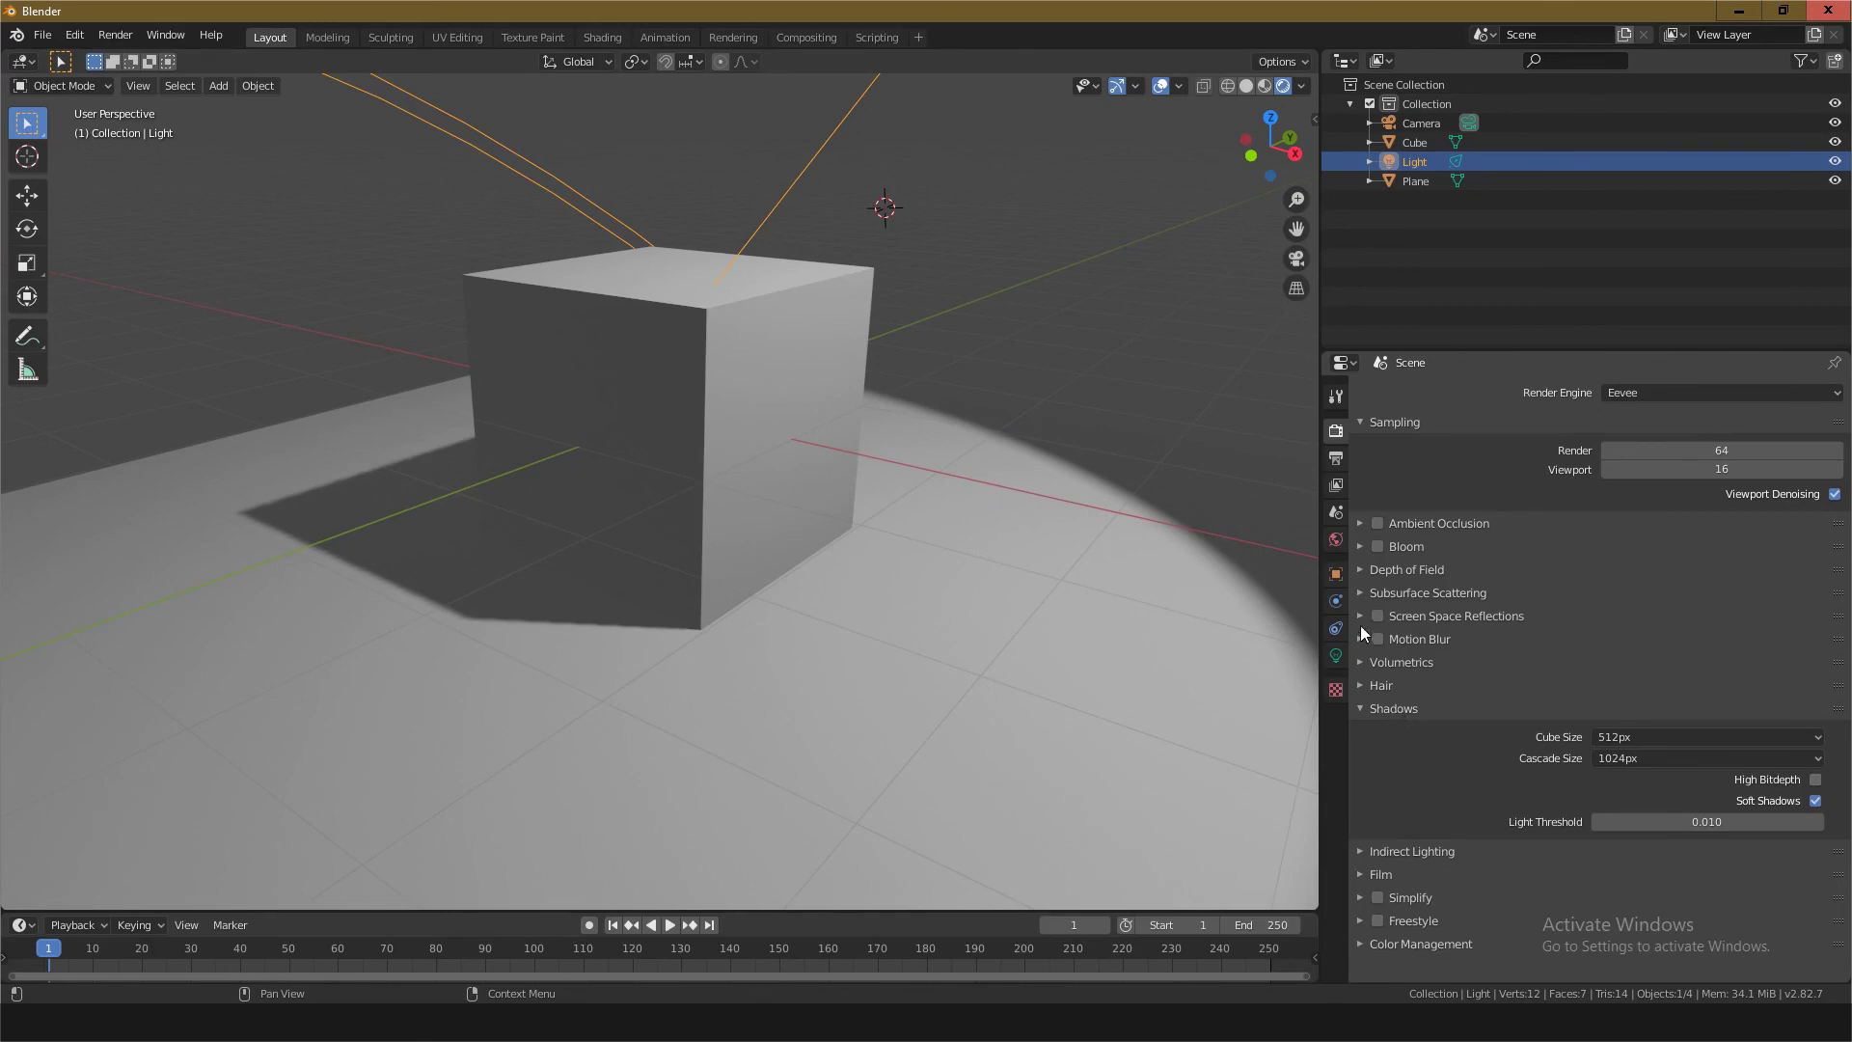
{"action": "left_click", "coordinate": [1335, 655]}
{"action": "scroll", "coordinate": [733, 666], "scroll_direction": "up", "scroll_amount": 1}
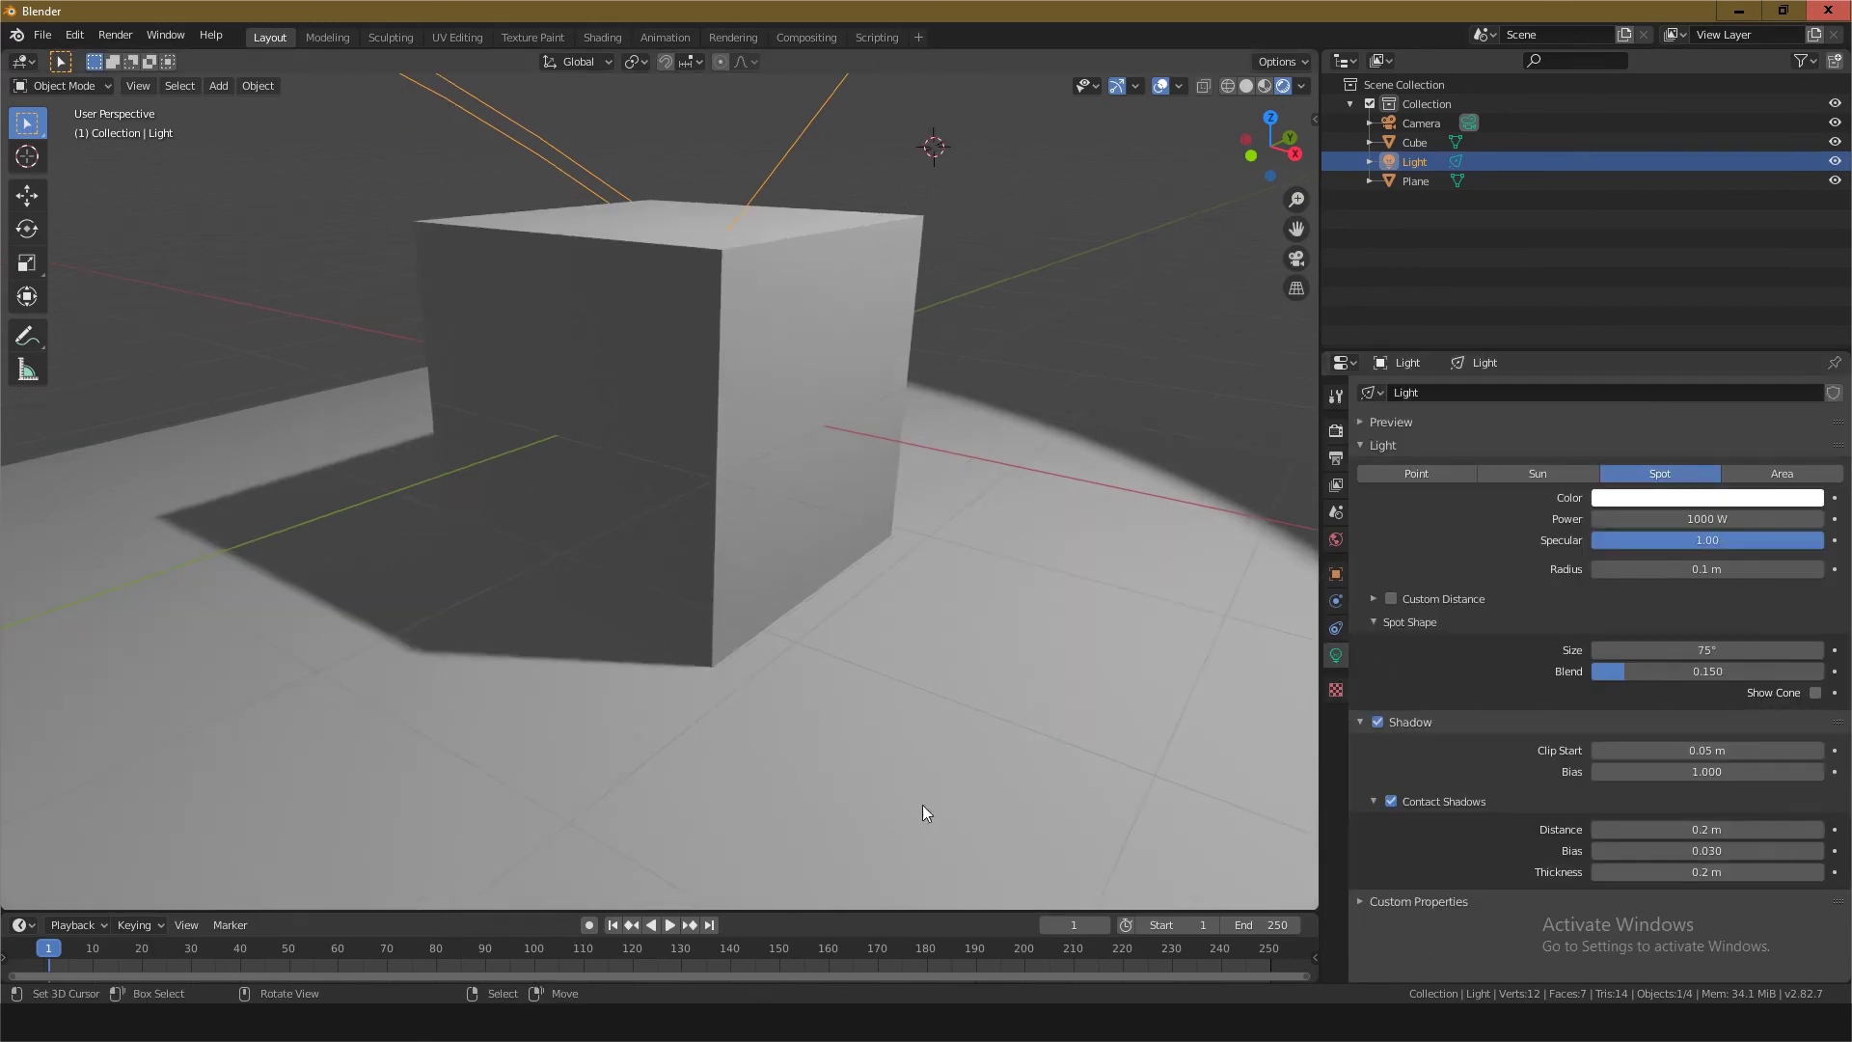
Step: End the notes with '>done' plus closing lines 'thanks for watching' and 'gracias per ver'
{"action": "key", "text": "alt+Tab"}
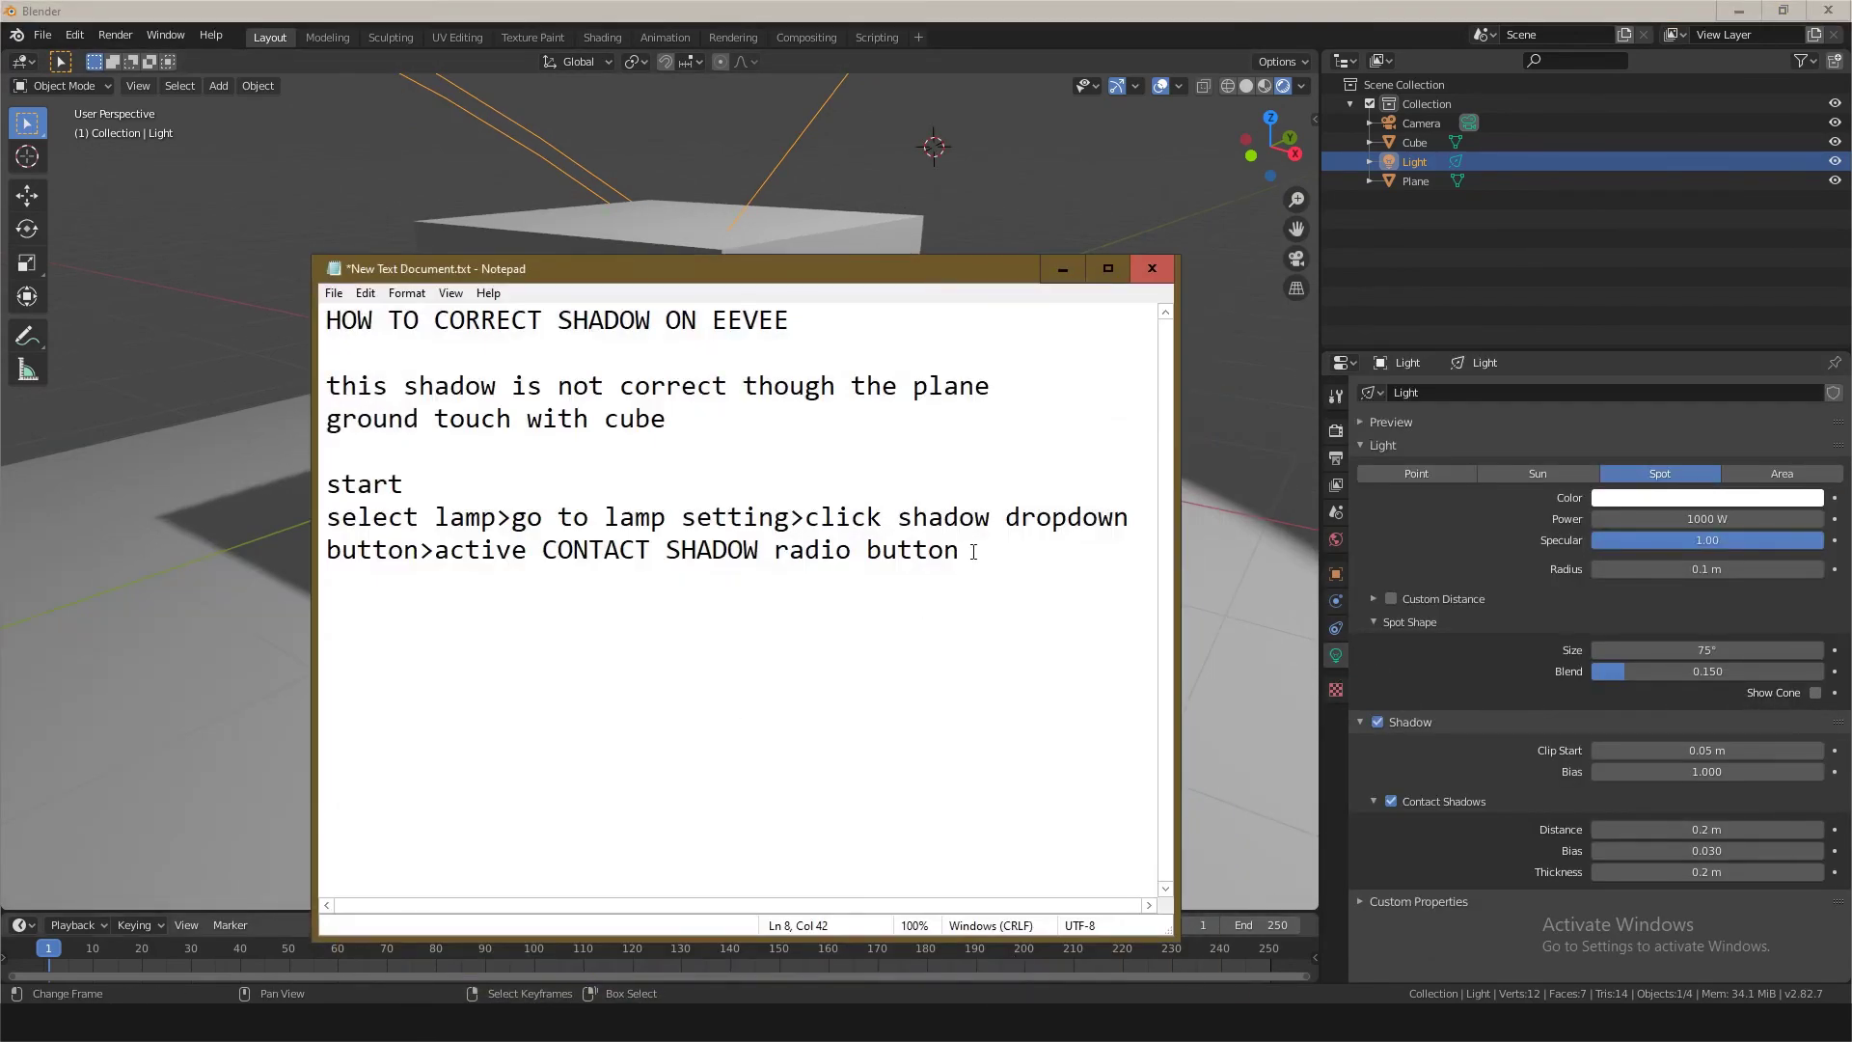
{"action": "type", "text": ">"}
{"action": "type", "text": "done"}
{"action": "key", "text": "Return"}
{"action": "key", "text": "Return"}
{"action": "type", "text": "thanks fo"}
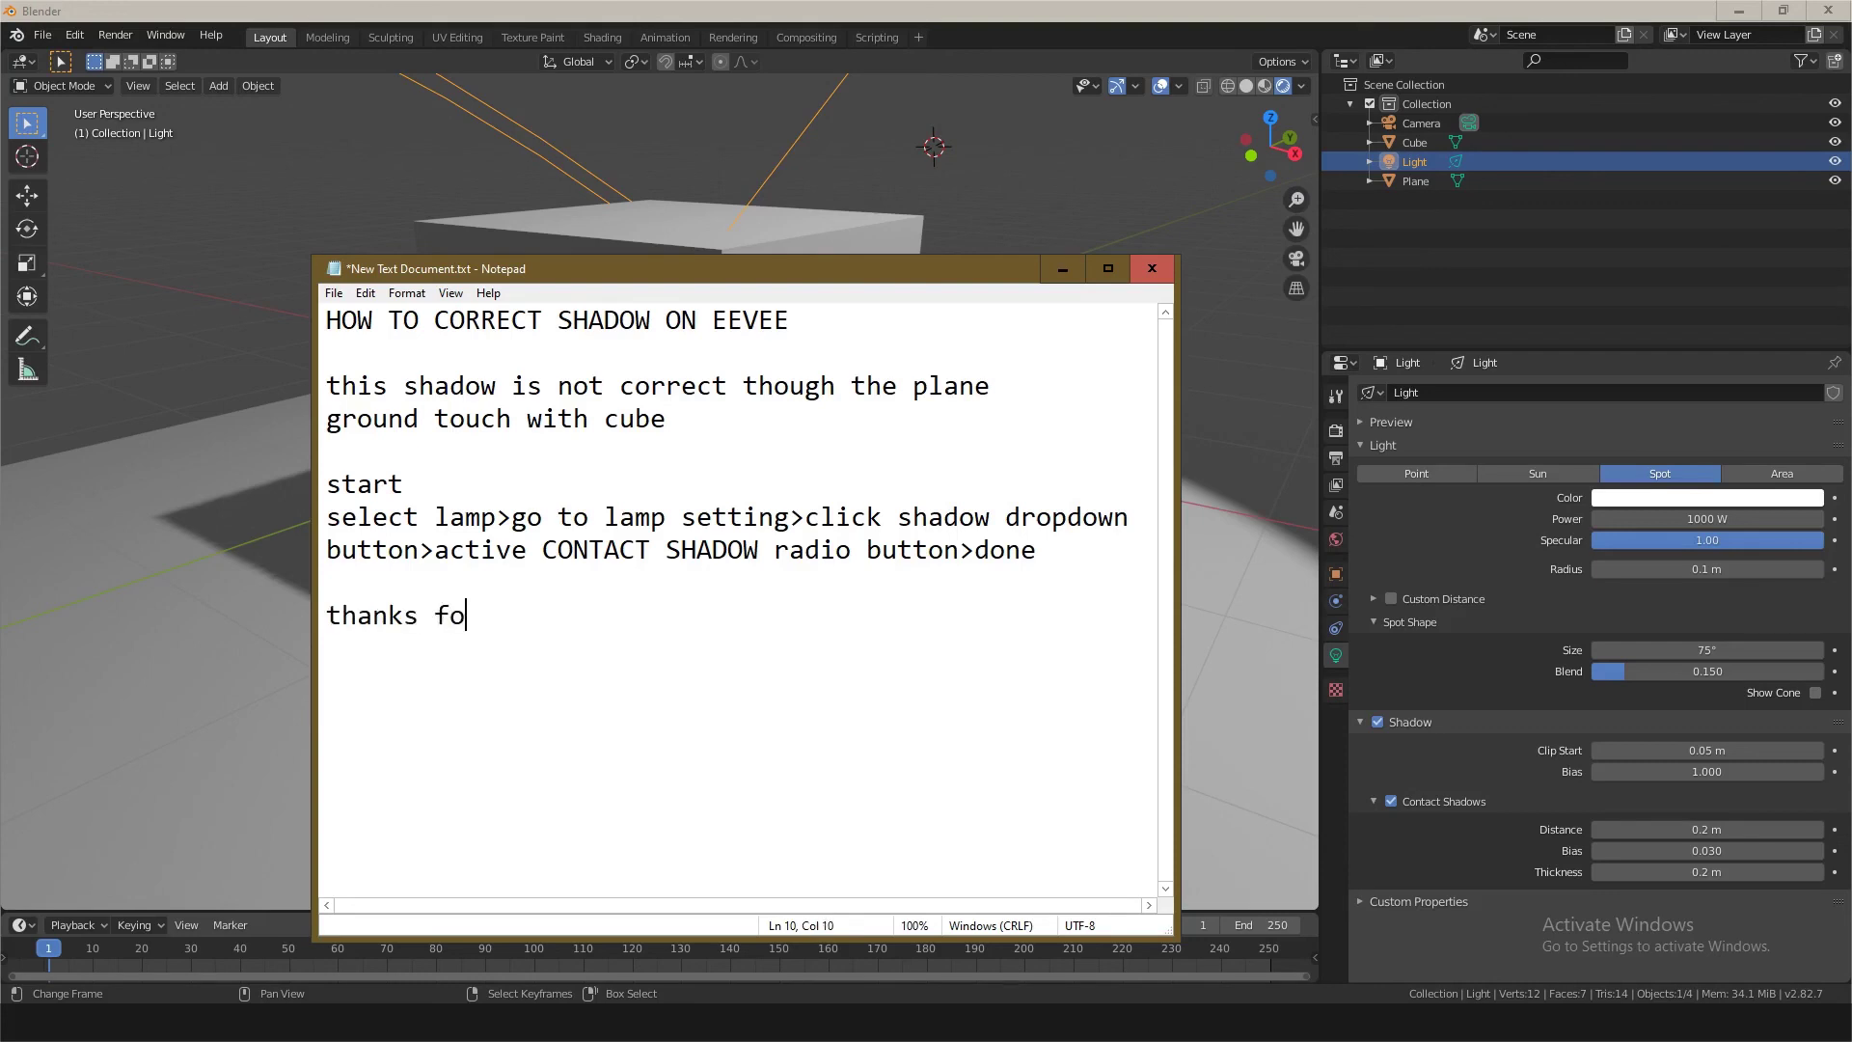
{"action": "type", "text": "r watching"}
{"action": "key", "text": "Return"}
{"action": "type", "text": "graci"}
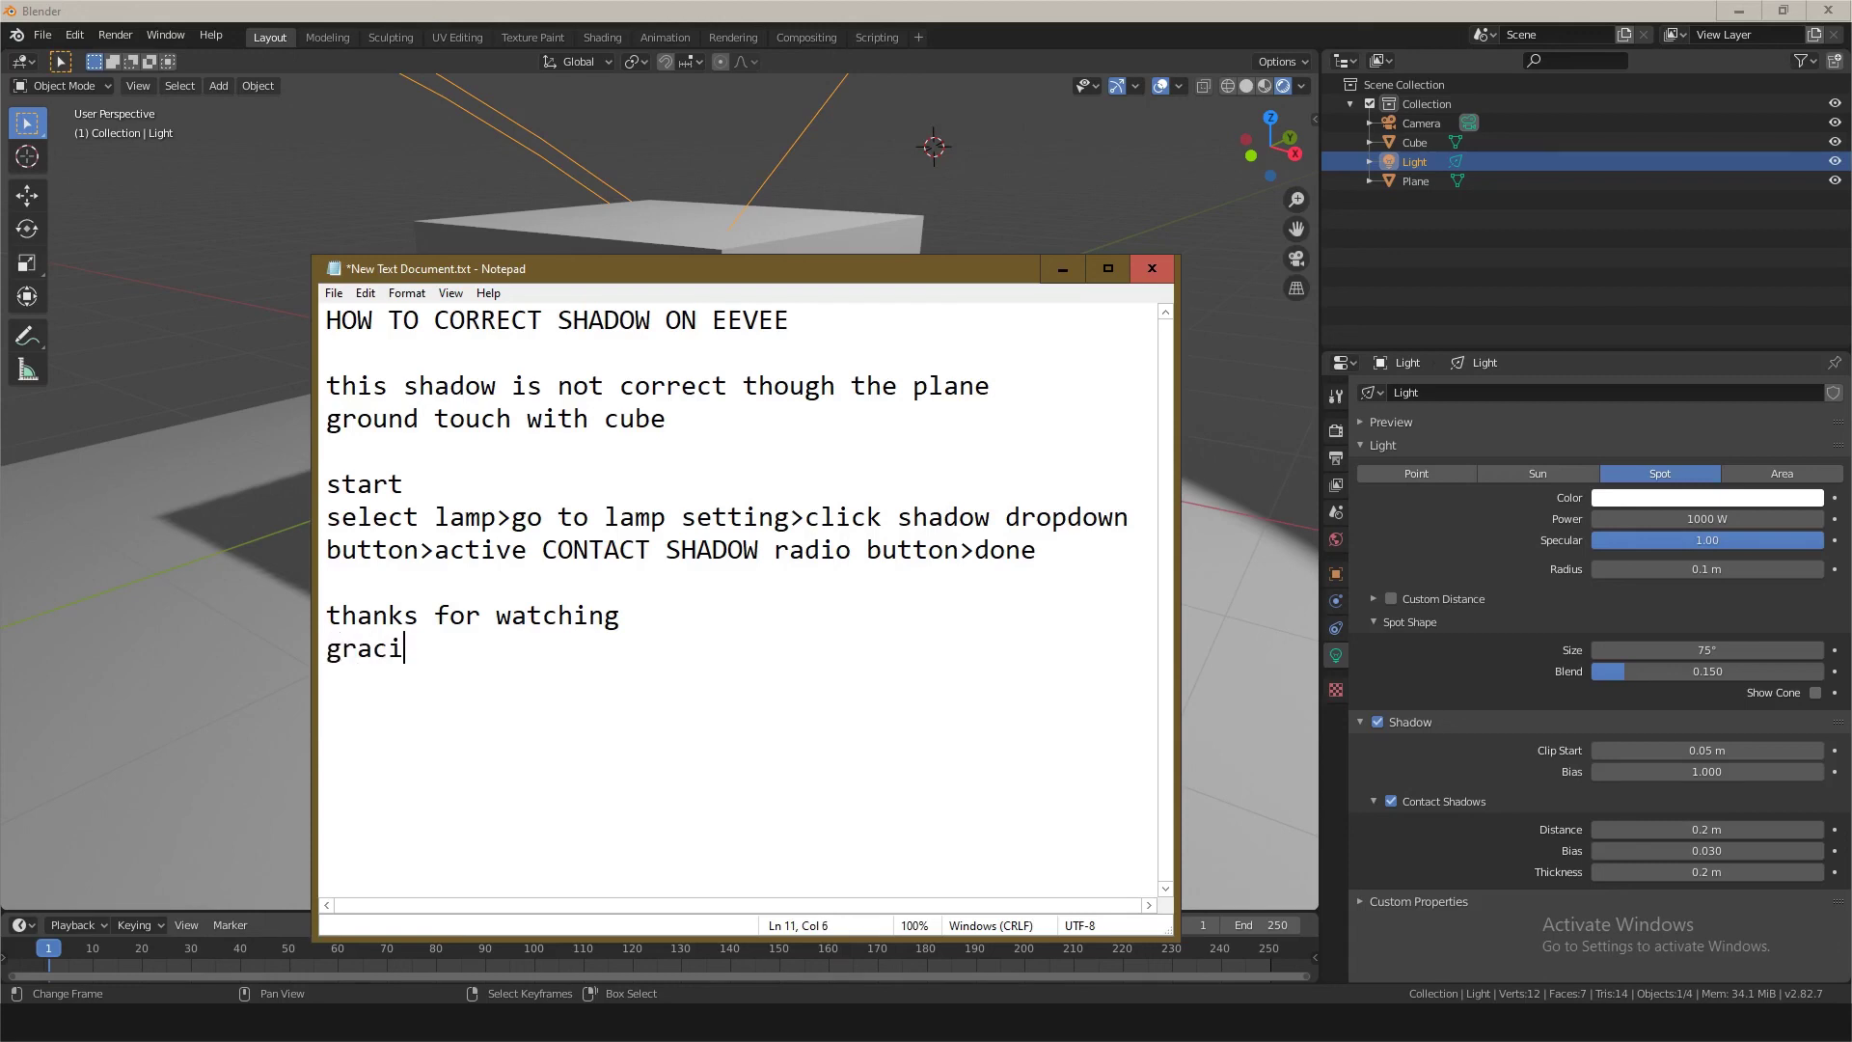
{"action": "type", "text": "as "}
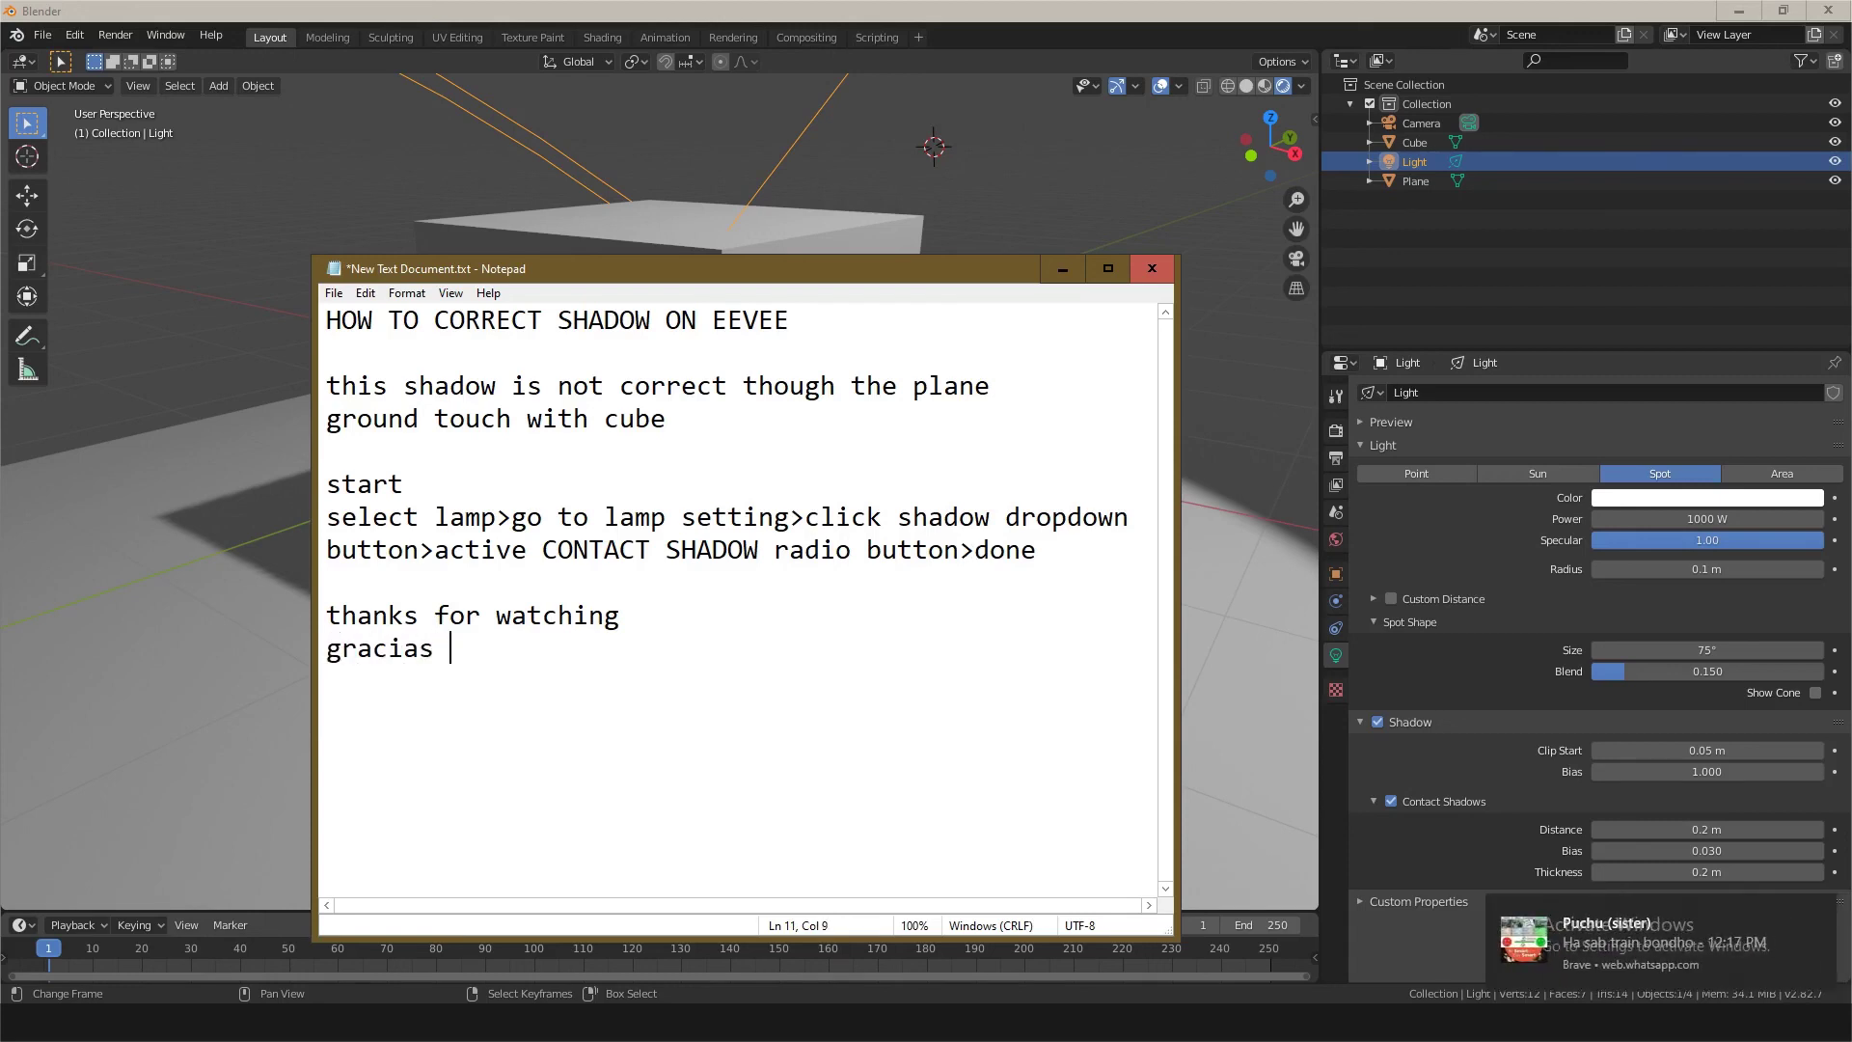
{"action": "type", "text": "per ver"}
{"action": "key", "text": "Return"}
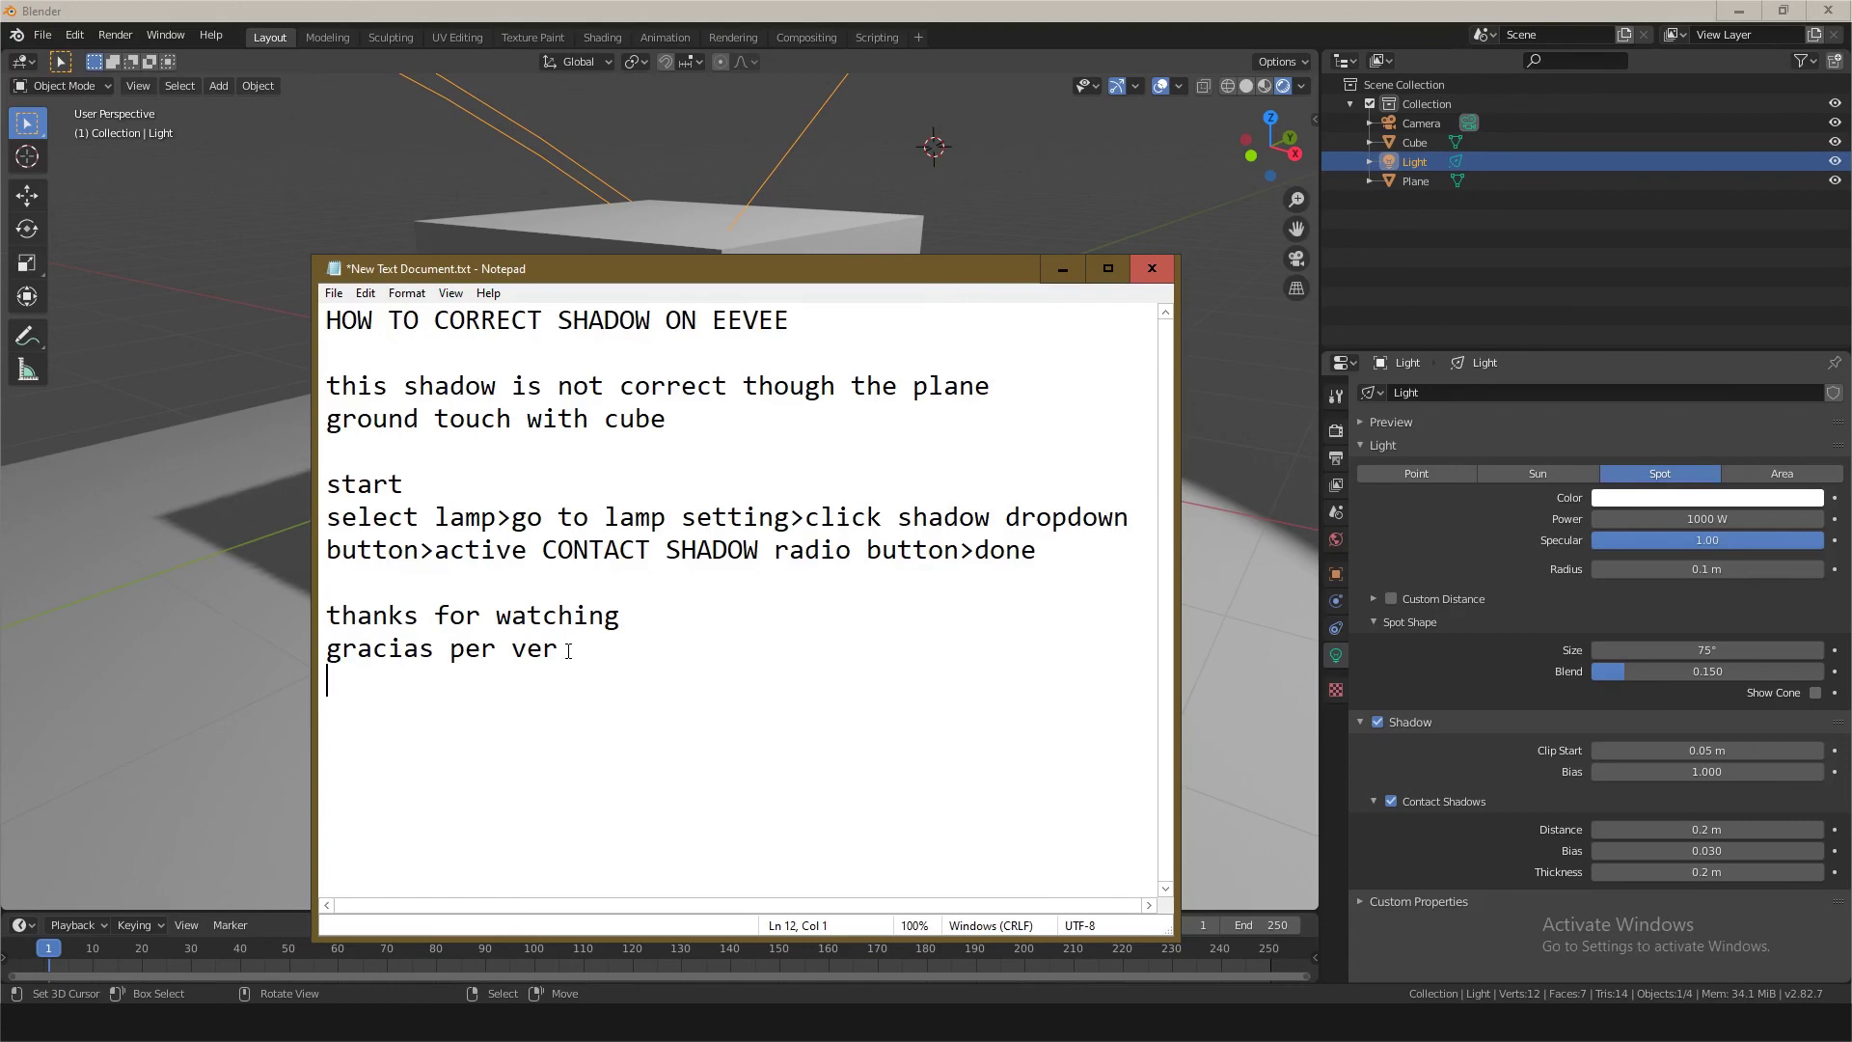
{"action": "left_click_drag", "start_coordinate": [568, 651], "coordinate": [272, 614]}
{"action": "left_click", "coordinate": [695, 639]}
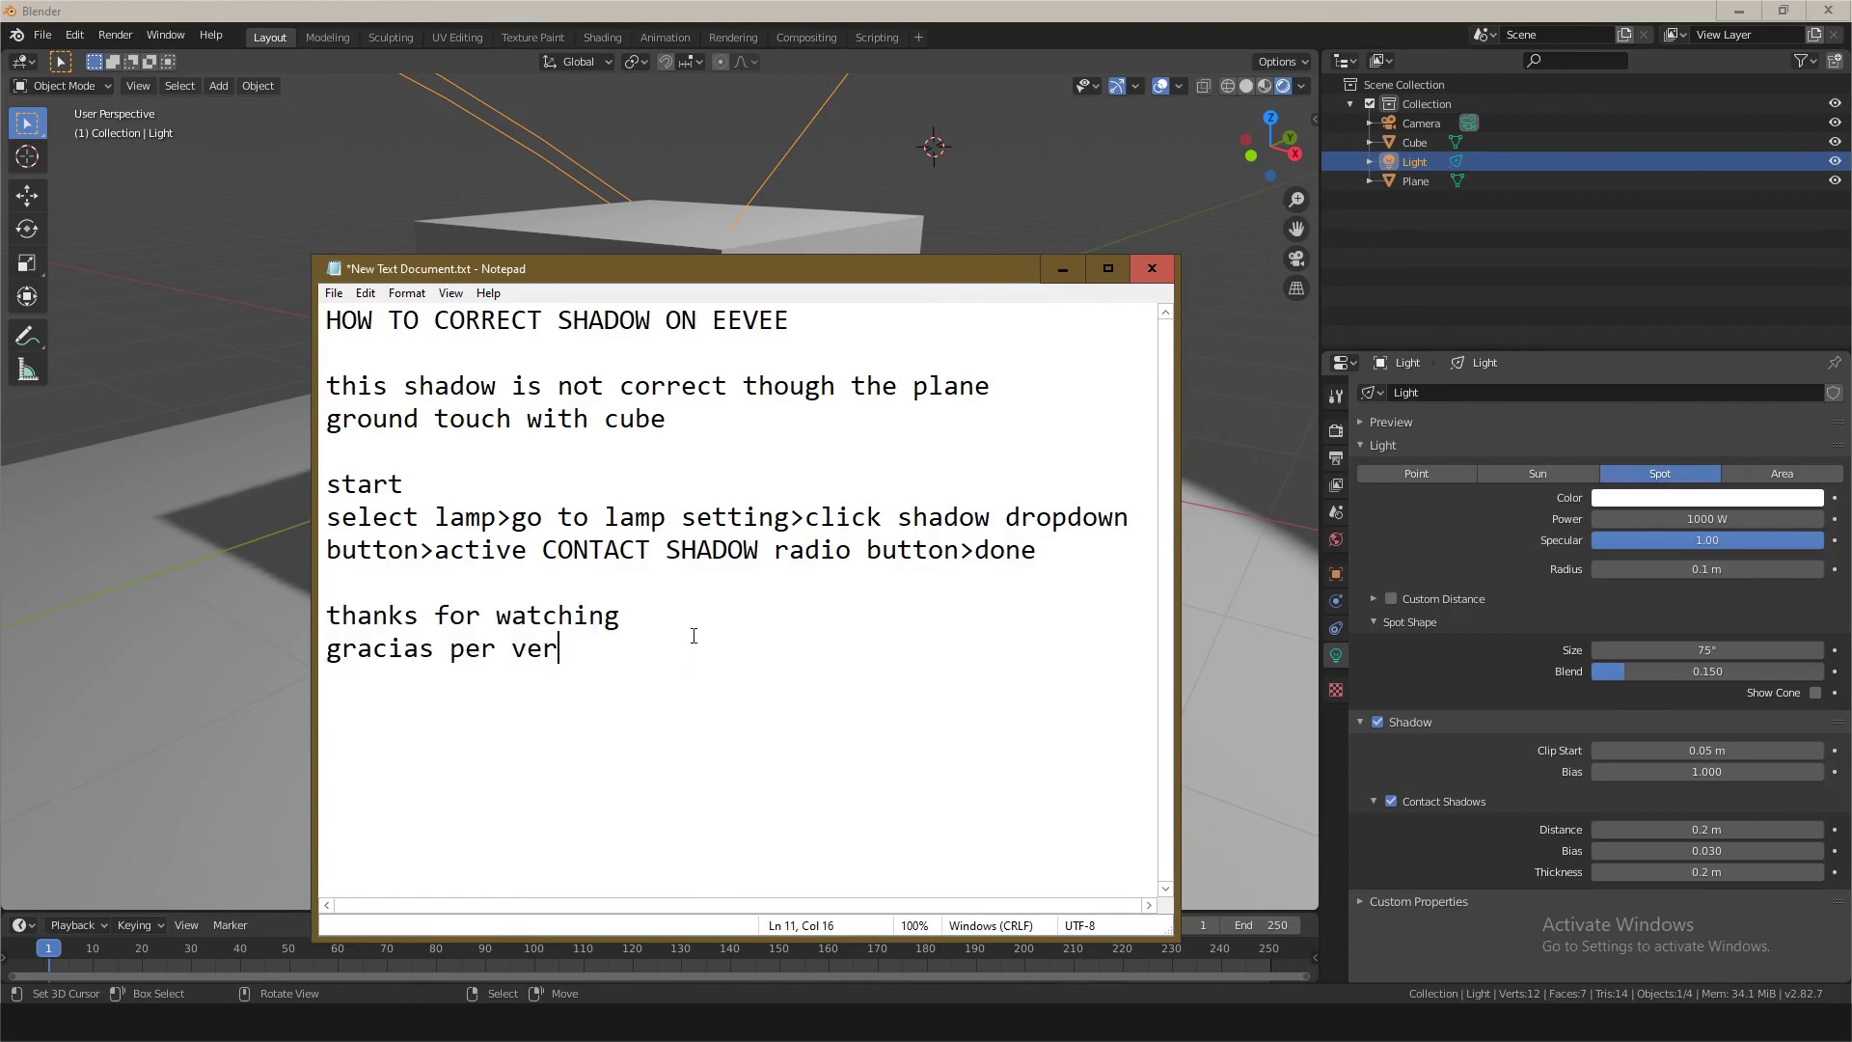